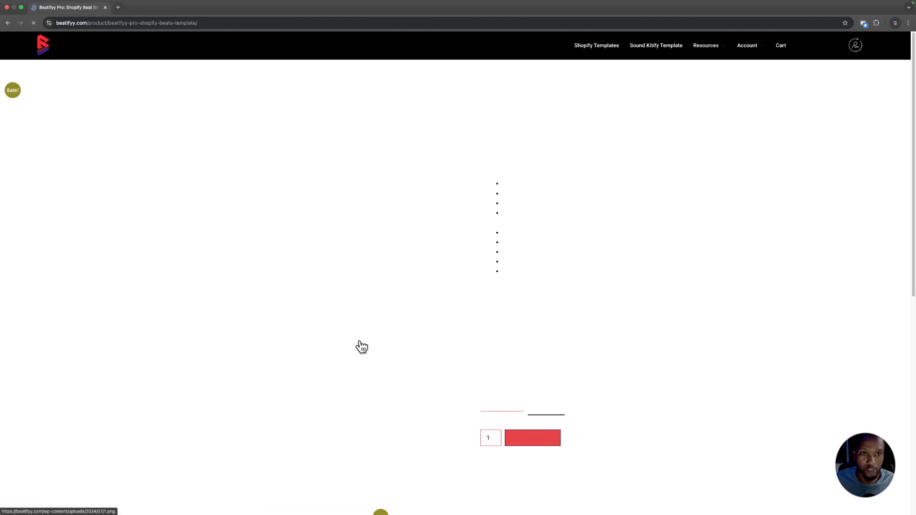
Add the Beatifyy Pro: Shopify Beat Store Template to the cart and proceed to checkout.
scroll(467, 238, "down", 2)
scroll(458, 229, "up", 2)
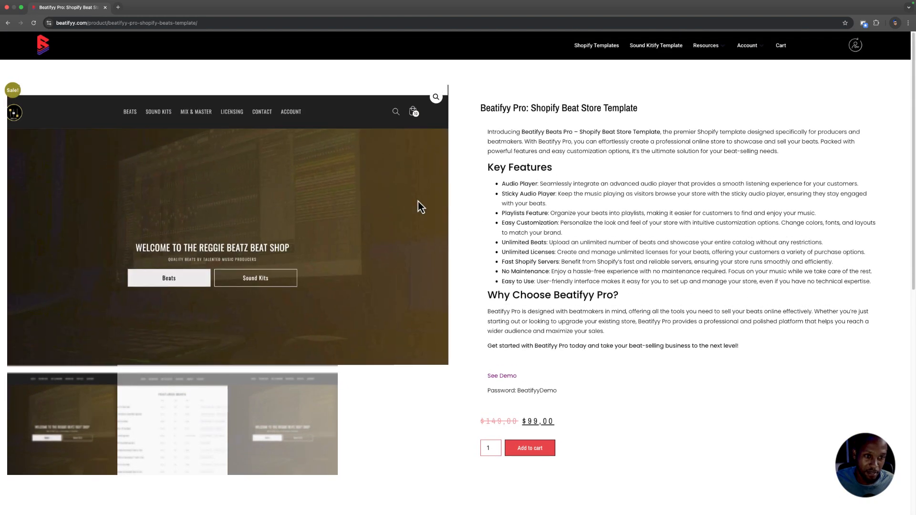
left_click(285, 438)
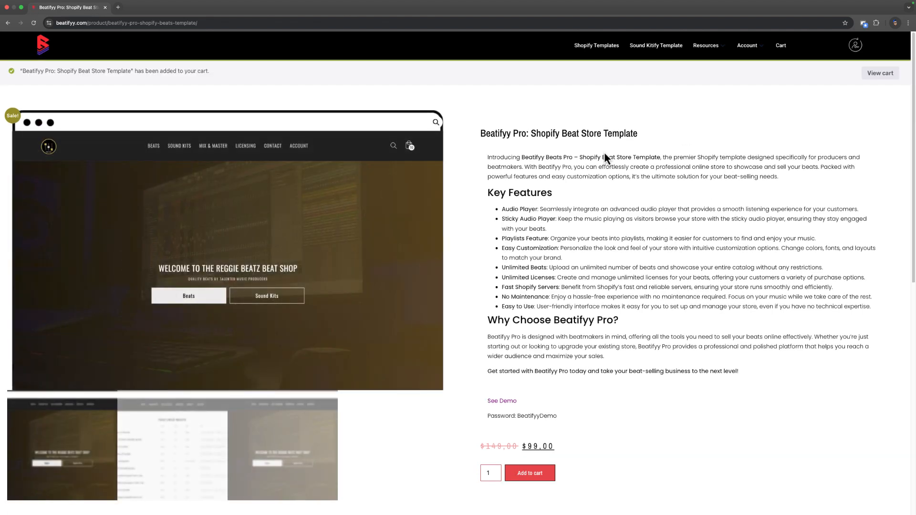
left_click(886, 77)
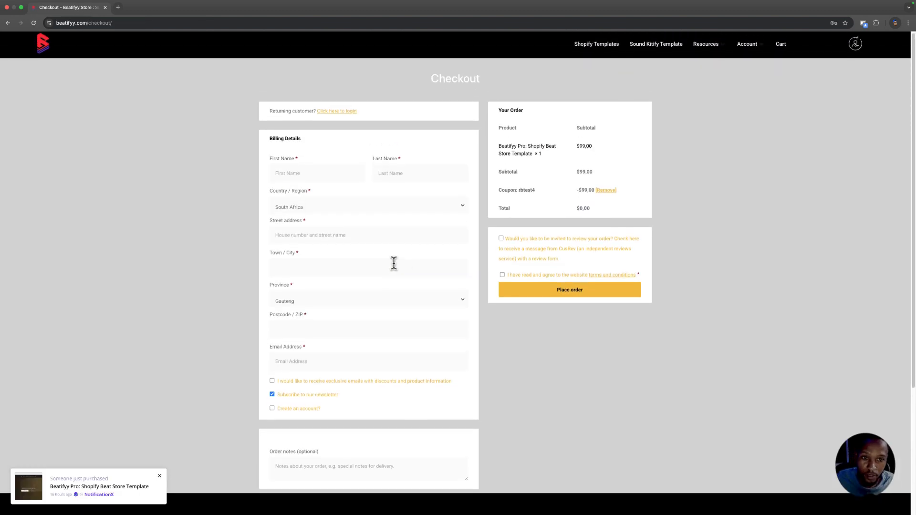
Place the order with the customer's billing details and a new account password, and save the address in the browser.
left_click(296, 178)
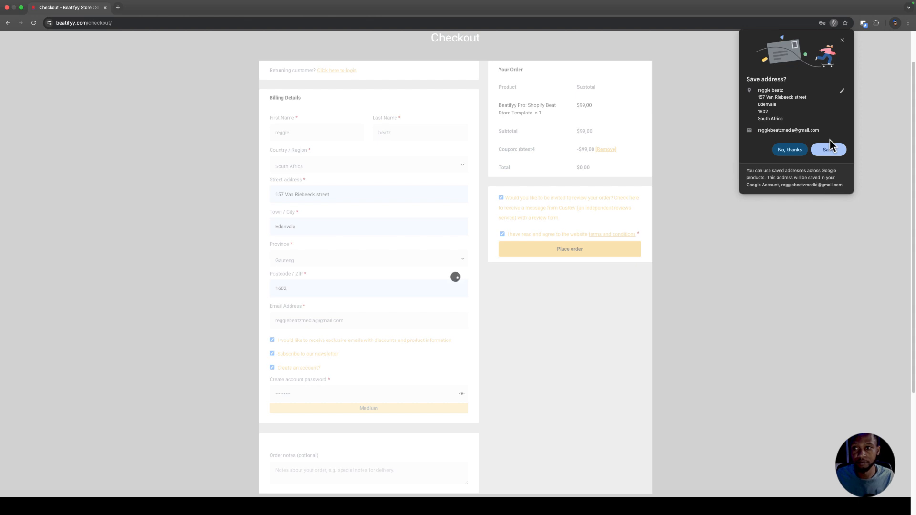
left_click(829, 150)
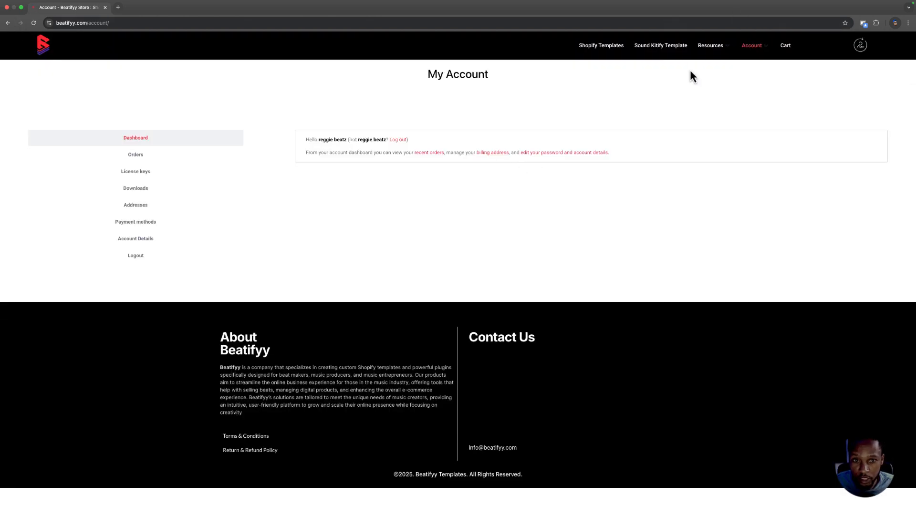
Download the Beatifyy V2 theme from the account's downloads and save it as Beatifyy-Pro-V2-phlfez in the Downloads folder.
mouse_move(754, 45)
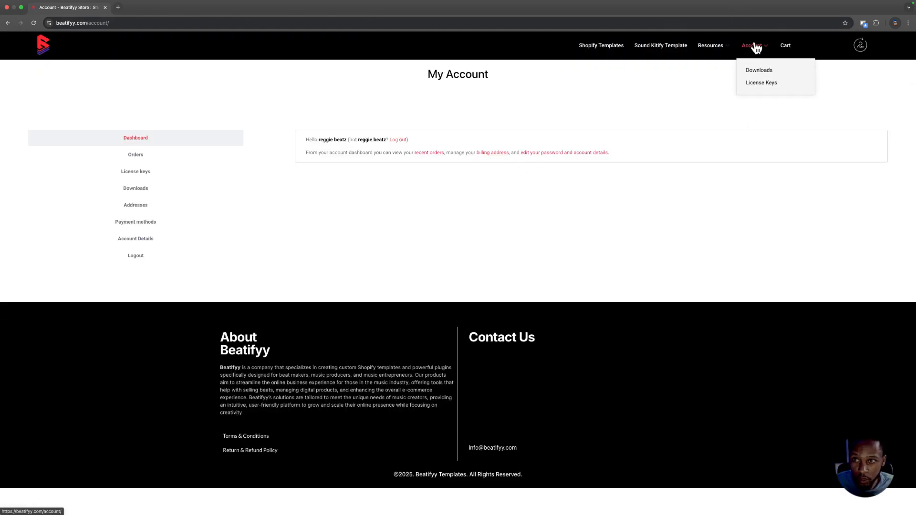
left_click(758, 71)
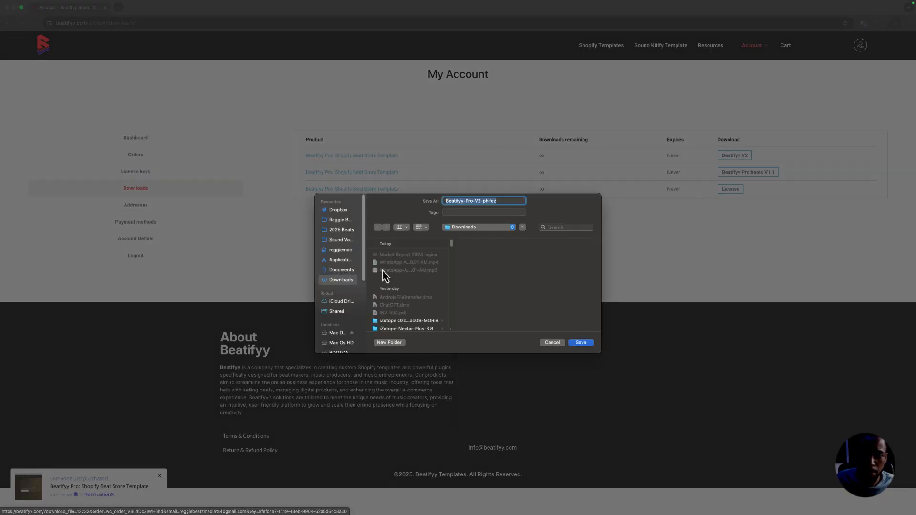
left_click(581, 342)
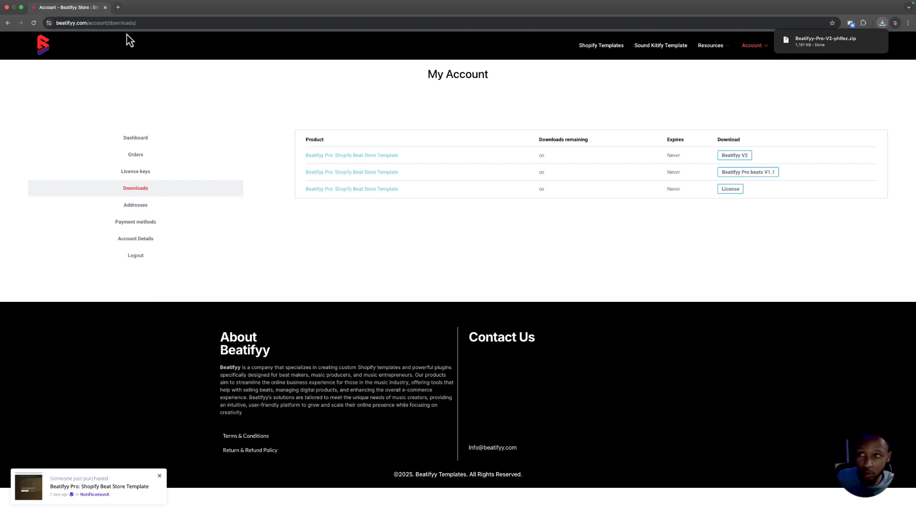
Open the Shopify admin in a new browser tab and create a new store, skipping the setup help.
left_click(119, 8)
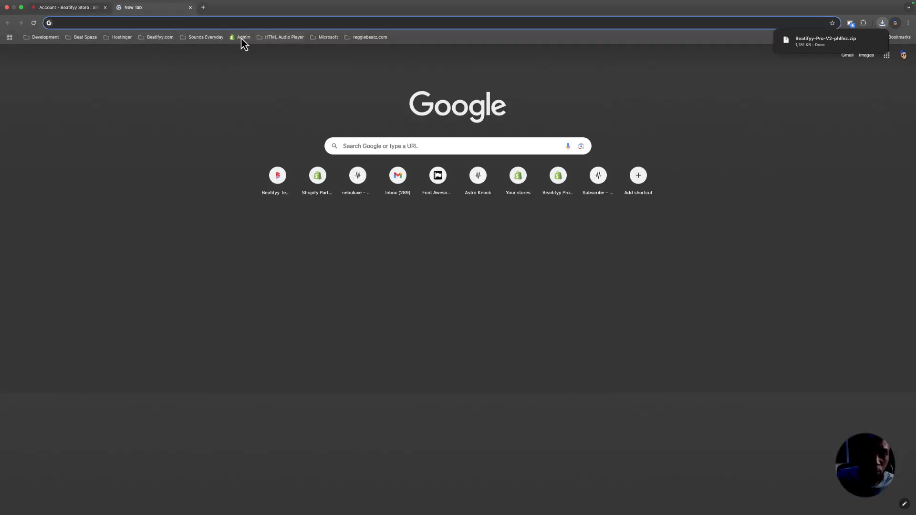
left_click(238, 38)
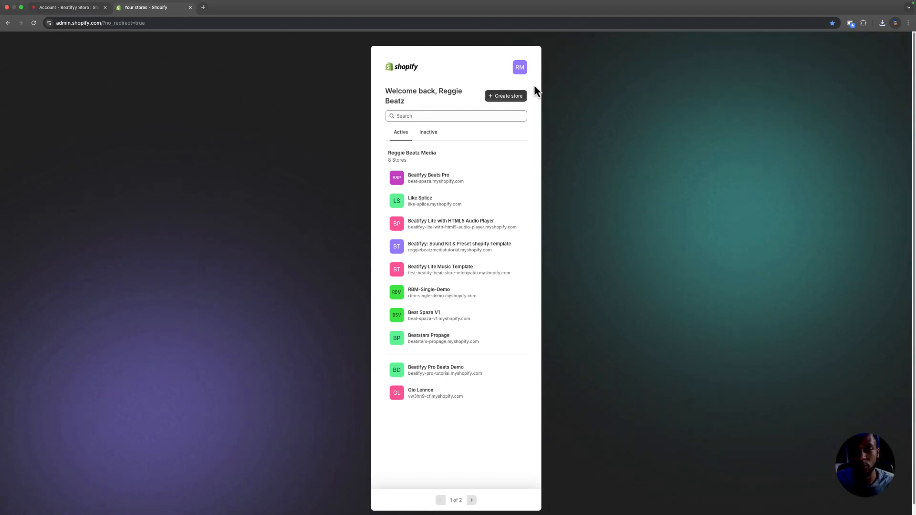
left_click(511, 100)
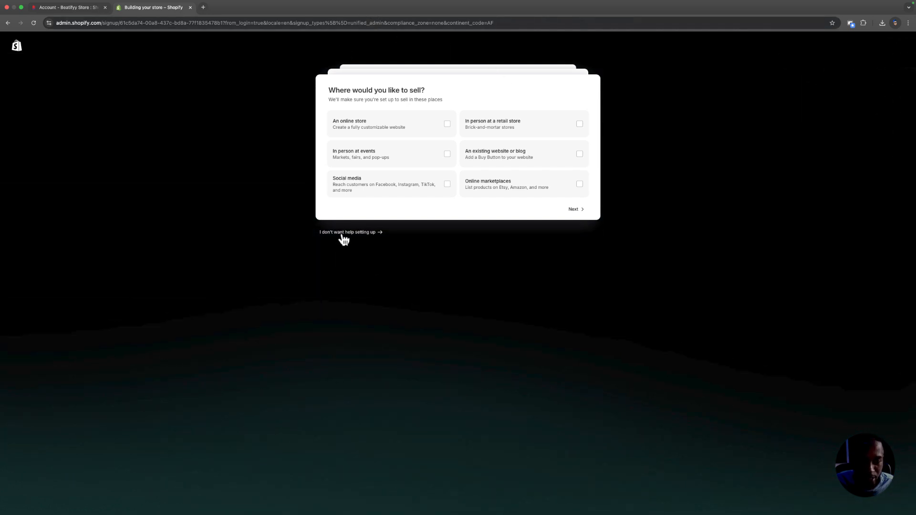
left_click(342, 233)
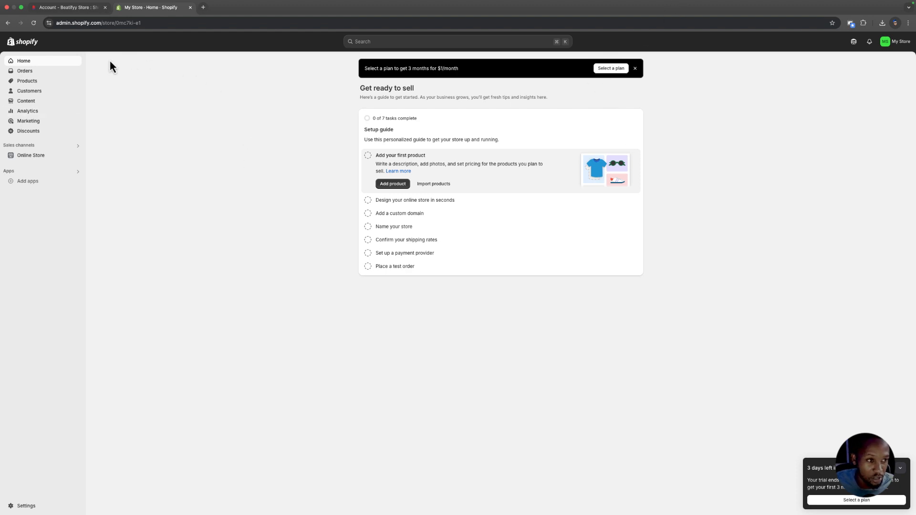
Upload Beatifyy-Pro-V2-phlfez.zip from the Downloads folder to the online store's theme library.
left_click(37, 160)
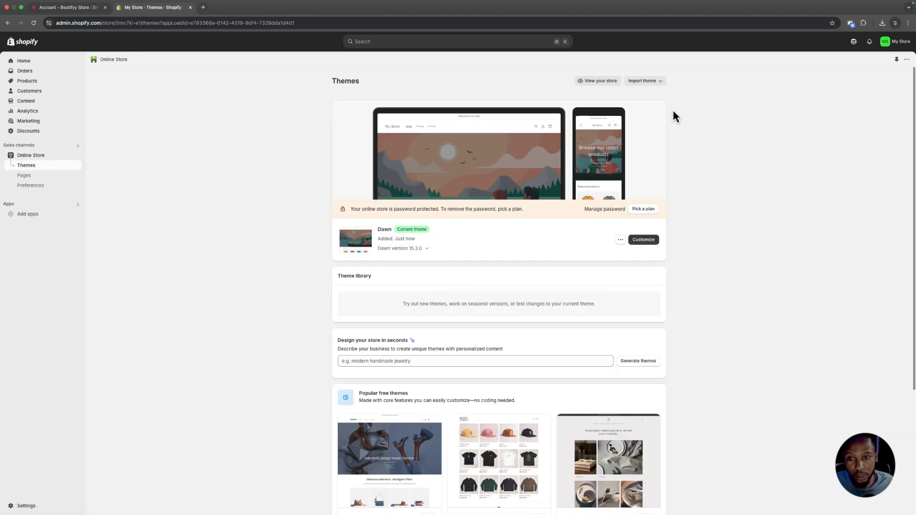
left_click(659, 82)
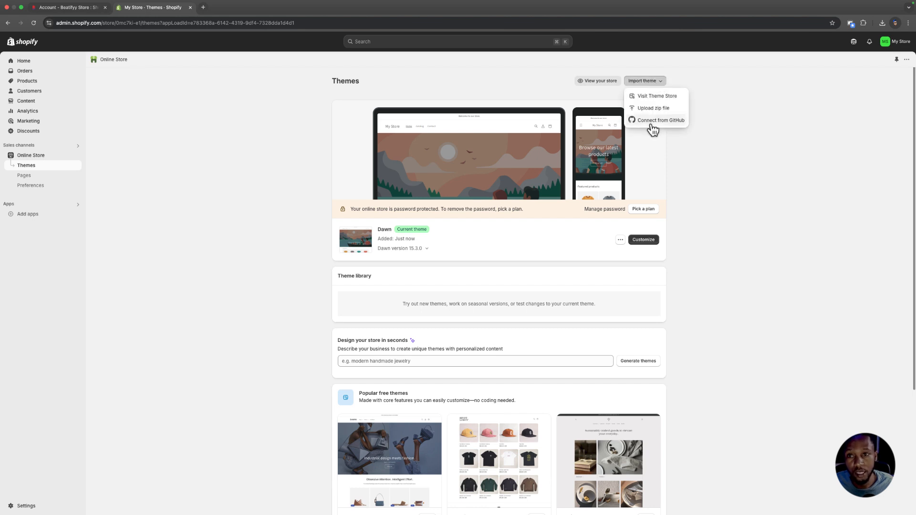
left_click(658, 109)
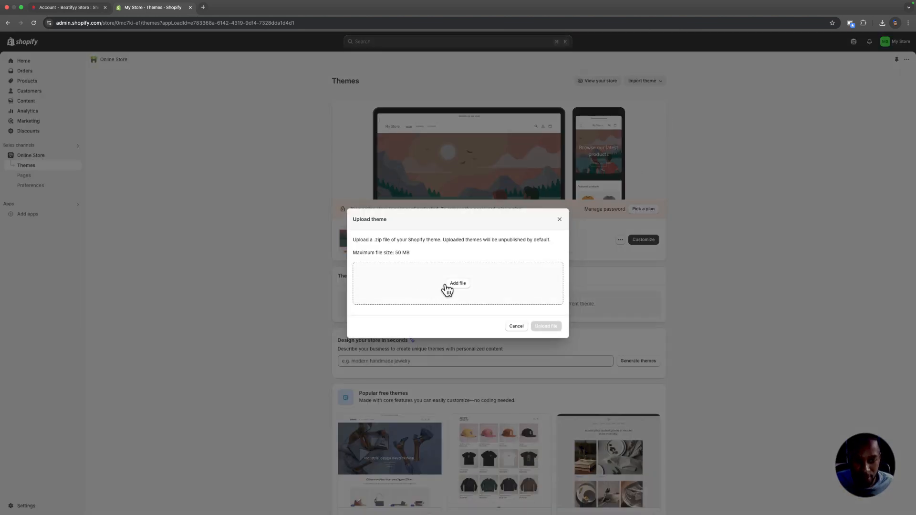
left_click(447, 285)
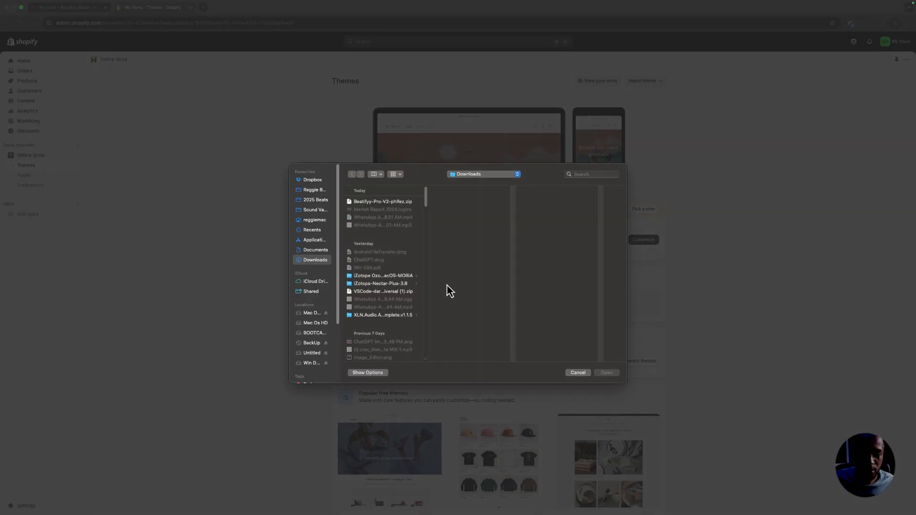
left_click(389, 203)
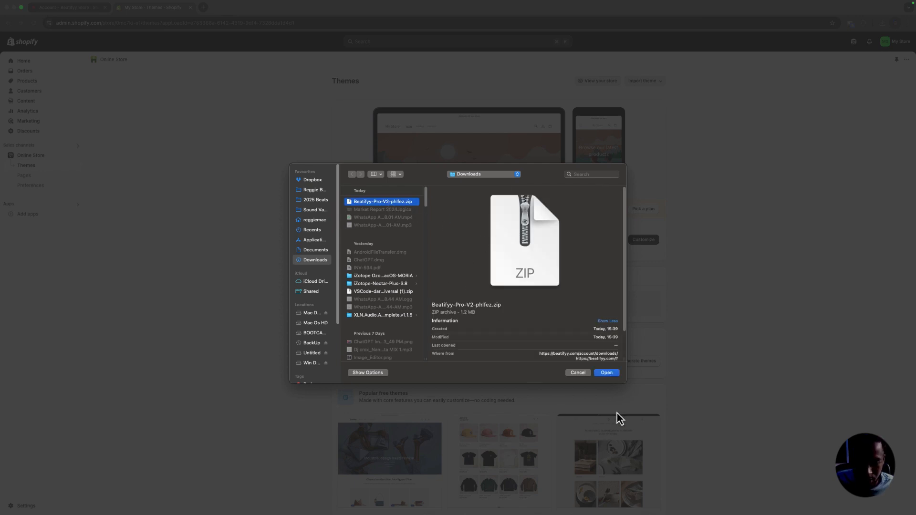
left_click(606, 375)
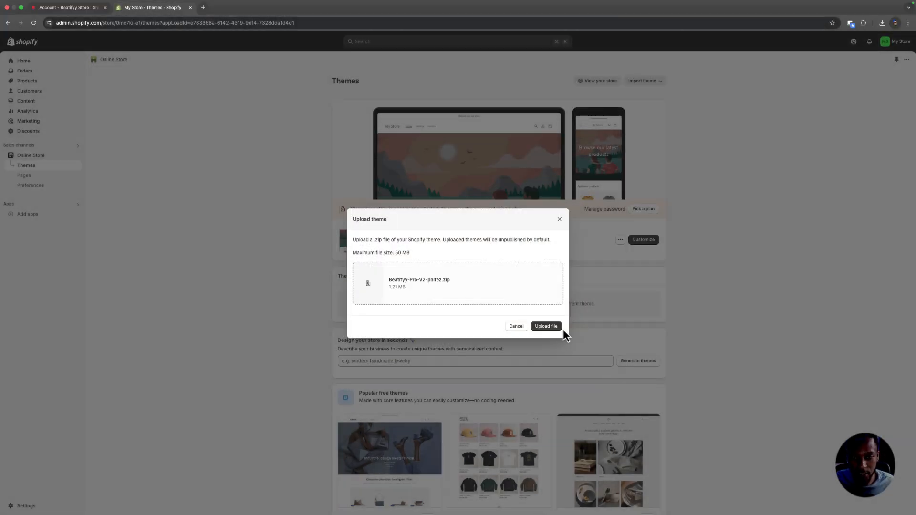
left_click(544, 327)
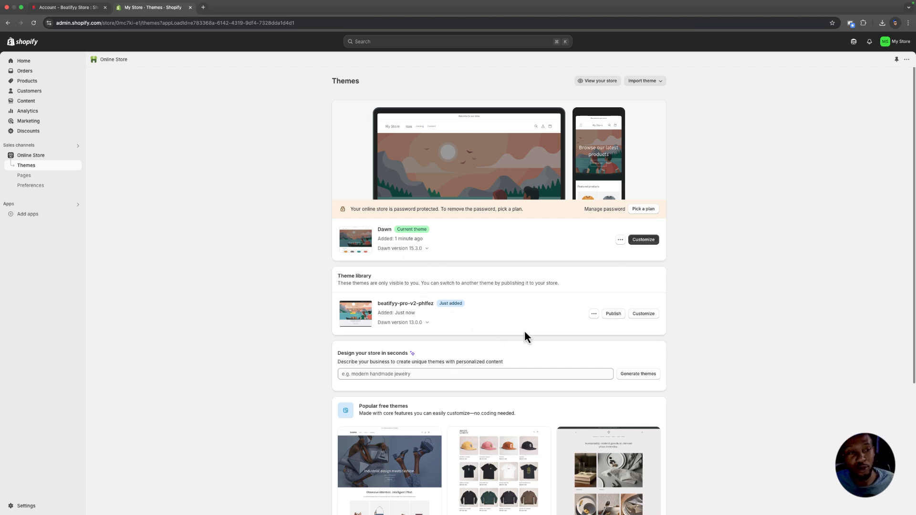
Find "metafields guru" in the Shopify App Store and install the Metafields Guru app on the store.
left_click(28, 214)
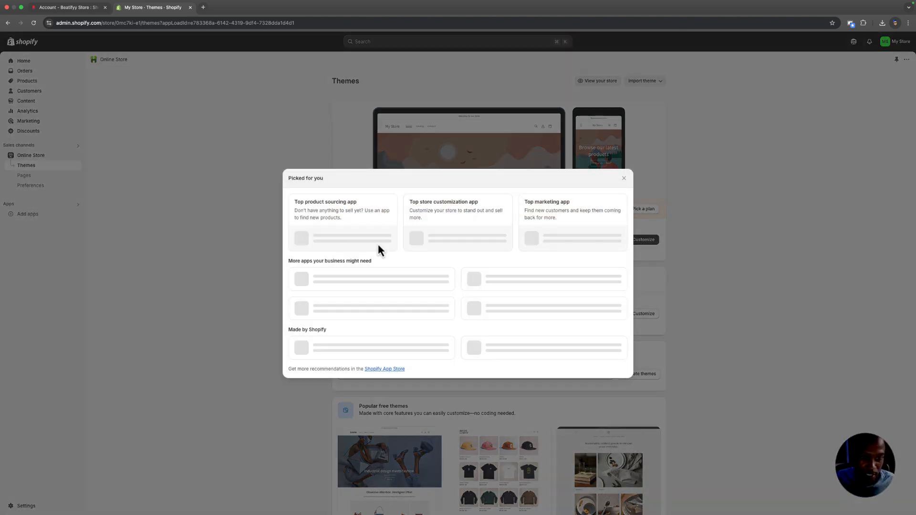
left_click(384, 402)
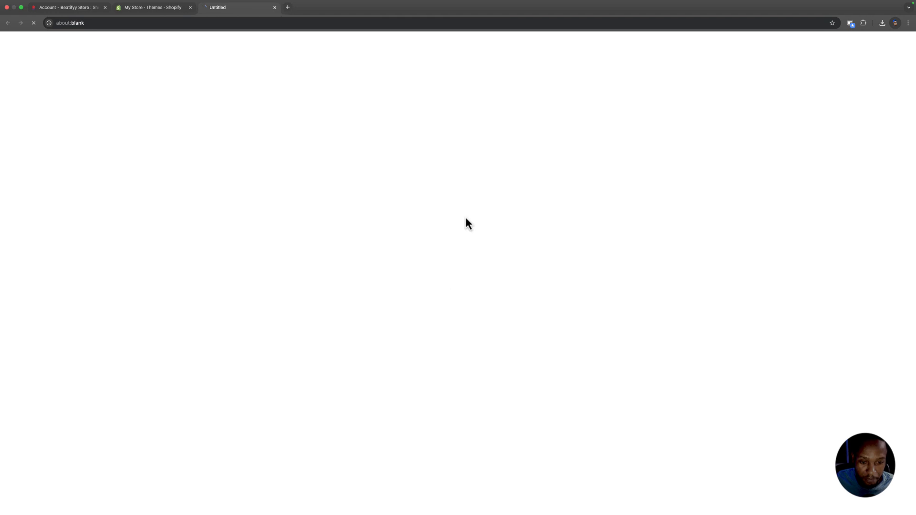
left_click(448, 44)
type("m")
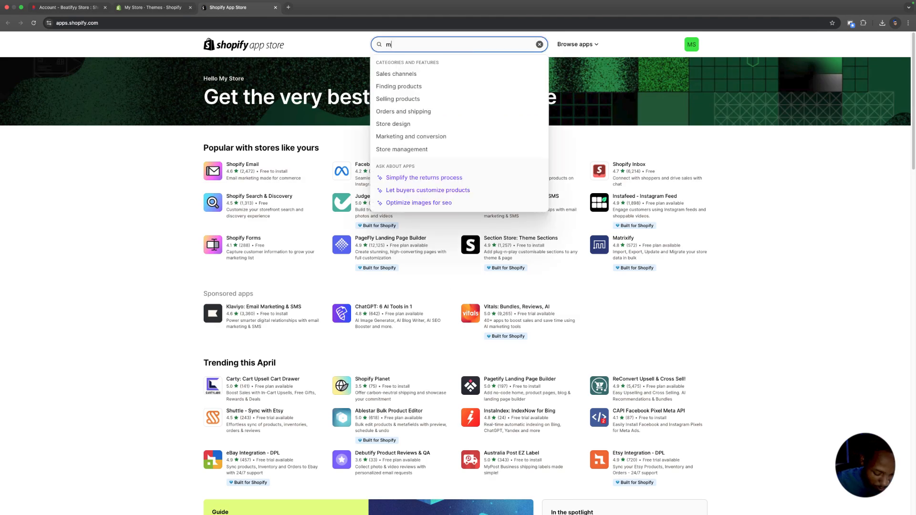
type("etafield")
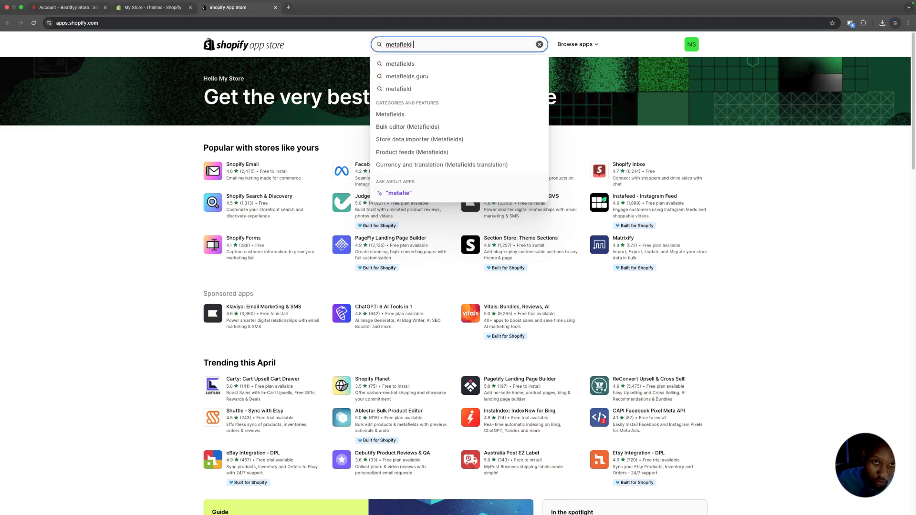
left_click(436, 76)
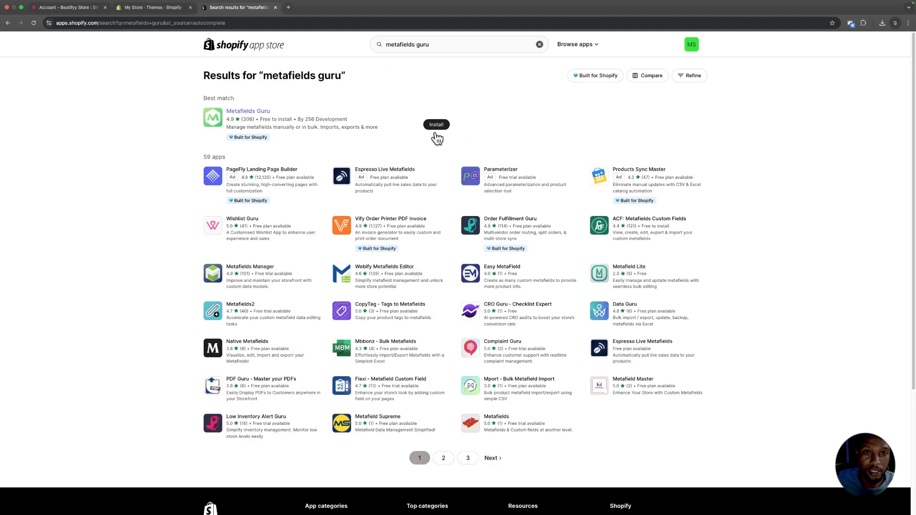
left_click(438, 126)
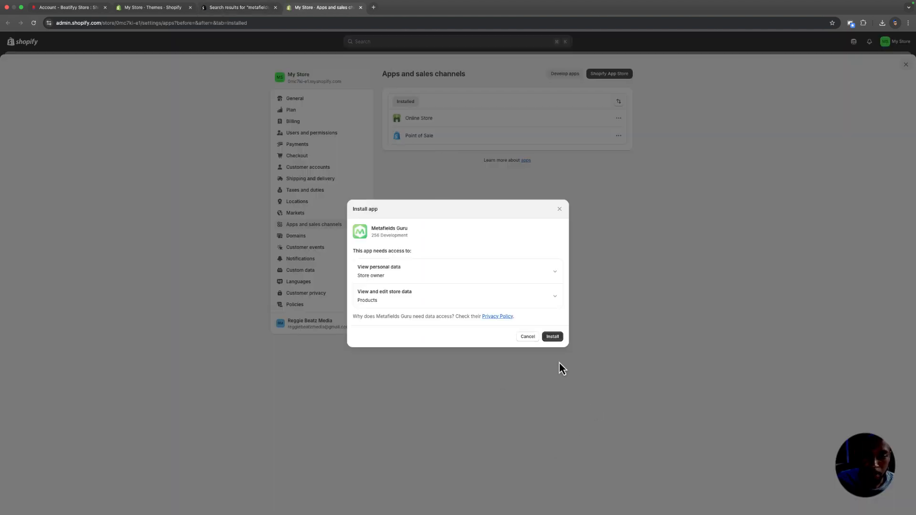
left_click(553, 337)
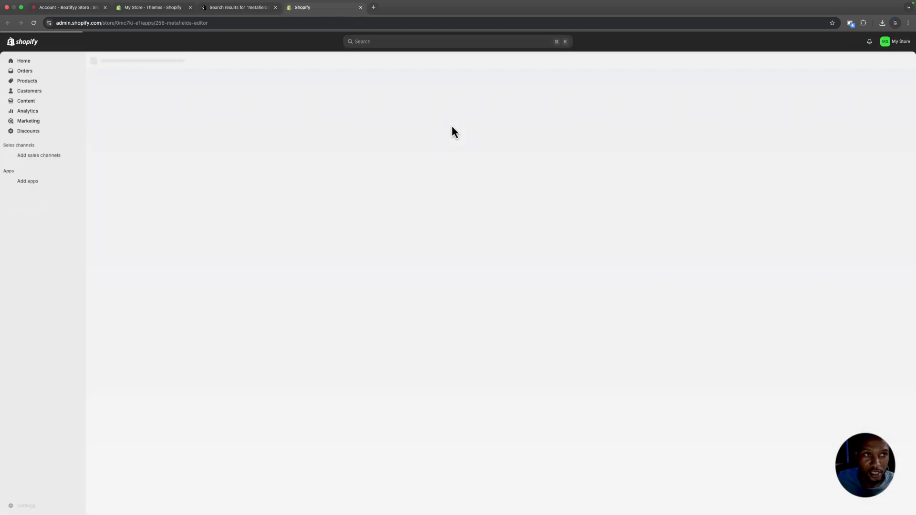
Search the Shopify App Store for "digital downloads" and install Shopify's Digital Downloads app.
left_click(249, 9)
left_click(444, 47)
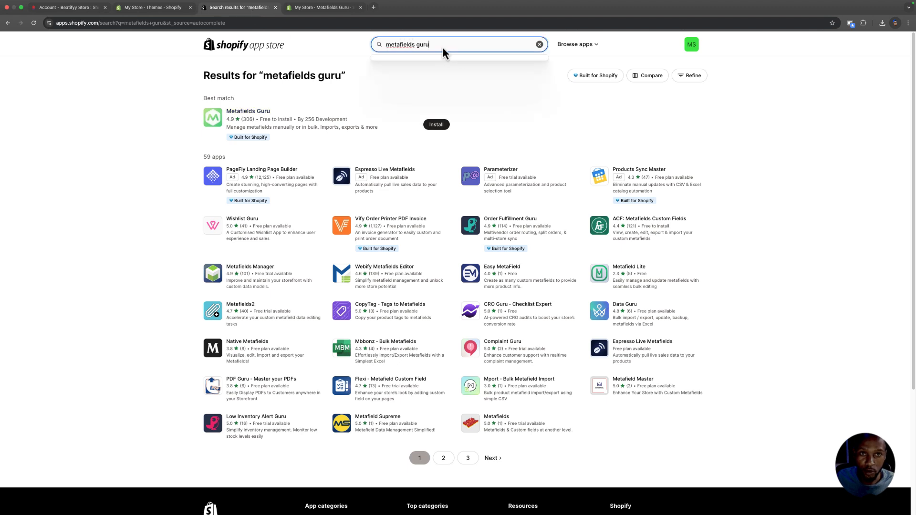
left_click_drag(443, 47, 371, 38)
type("digital")
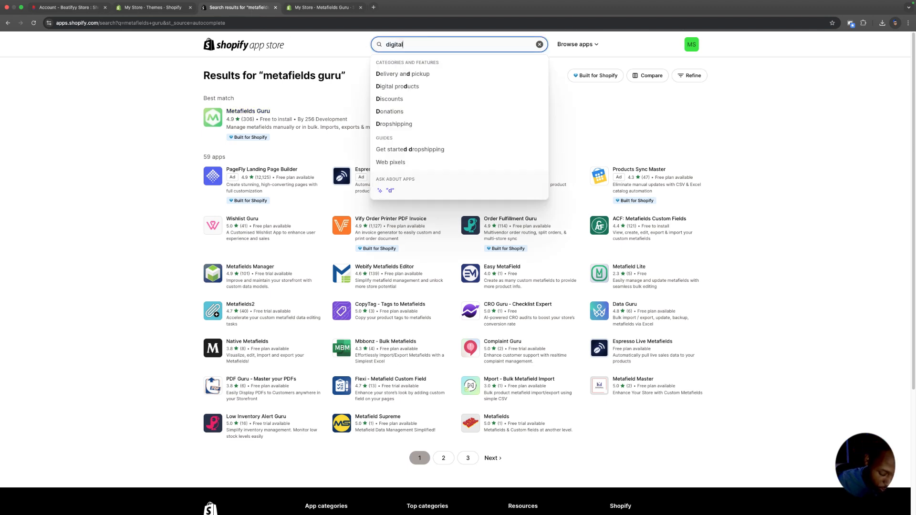
type(" downloads")
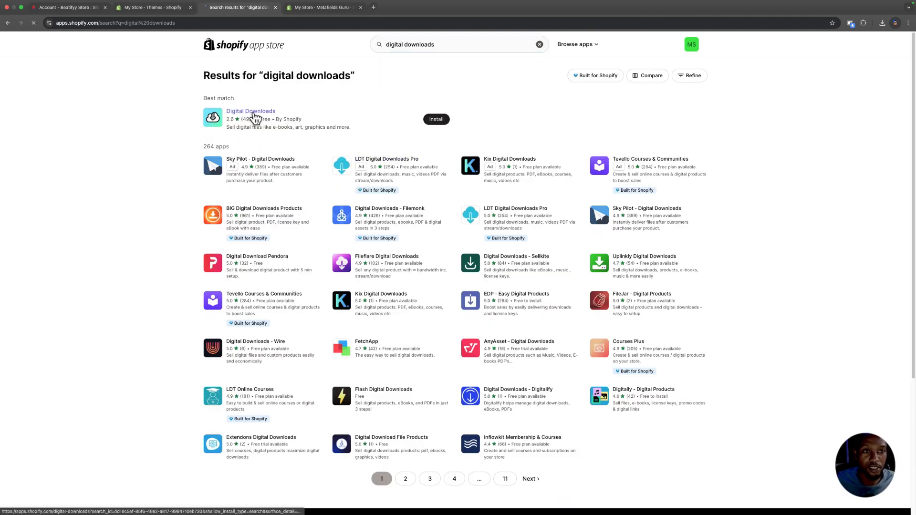
left_click(254, 115)
left_click(285, 233)
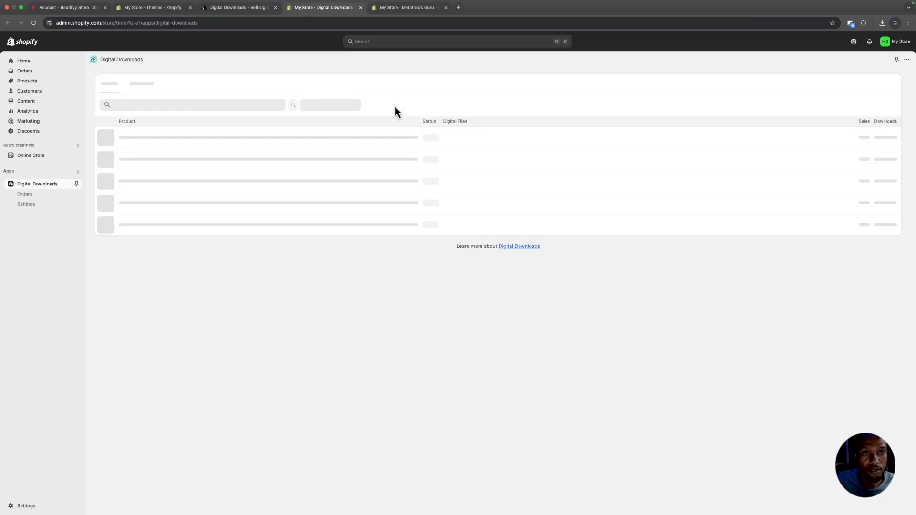
Search the Shopify App Store for "discovery" and install the Shopify Search & Discovery app on the store.
left_click(258, 7)
left_click(433, 43)
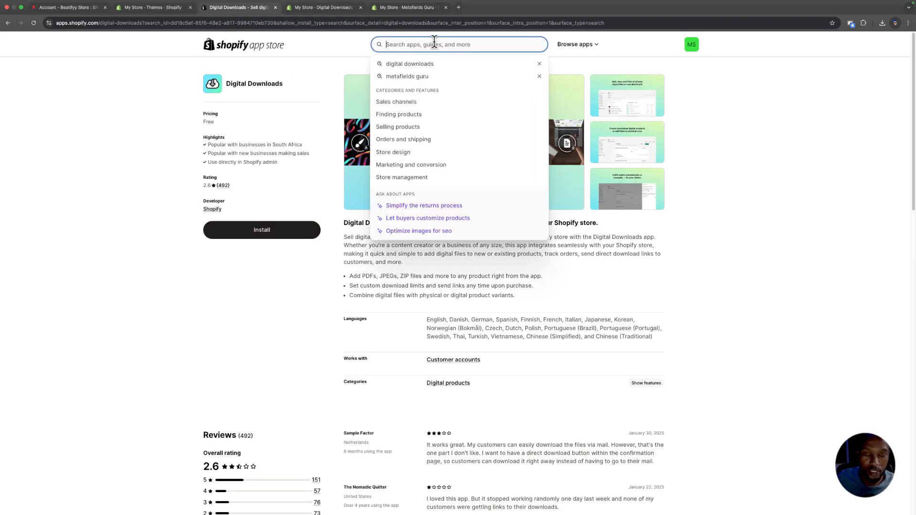
type("disocery")
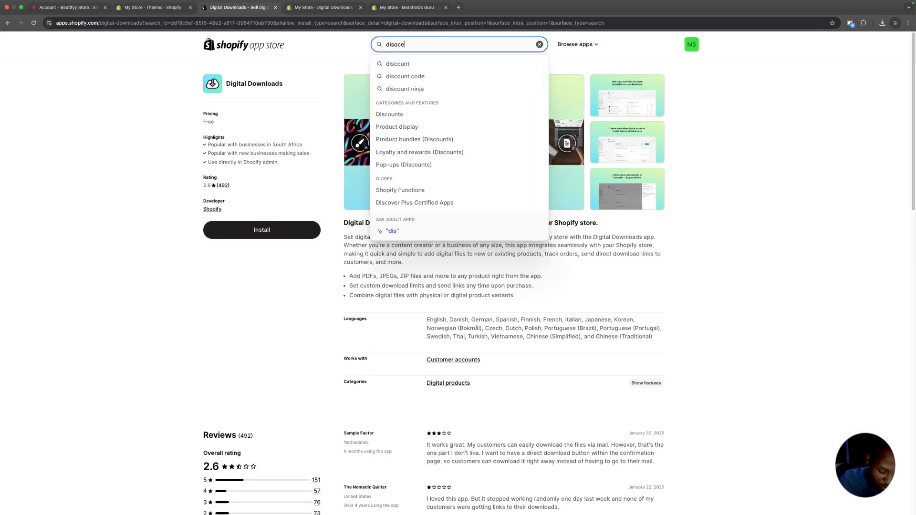
key("BackSpace")
key("BackSpace")
key("BackSpace")
key("BackSpace")
key("BackSpace")
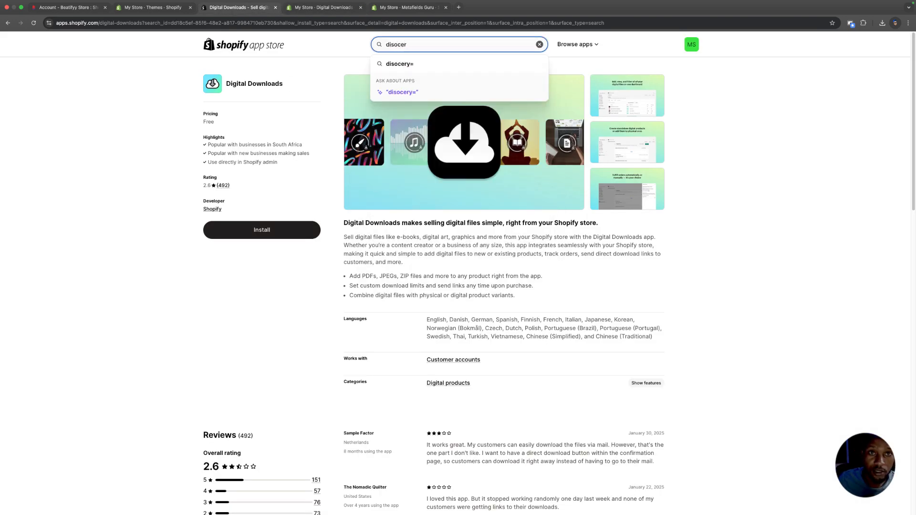
type("covery")
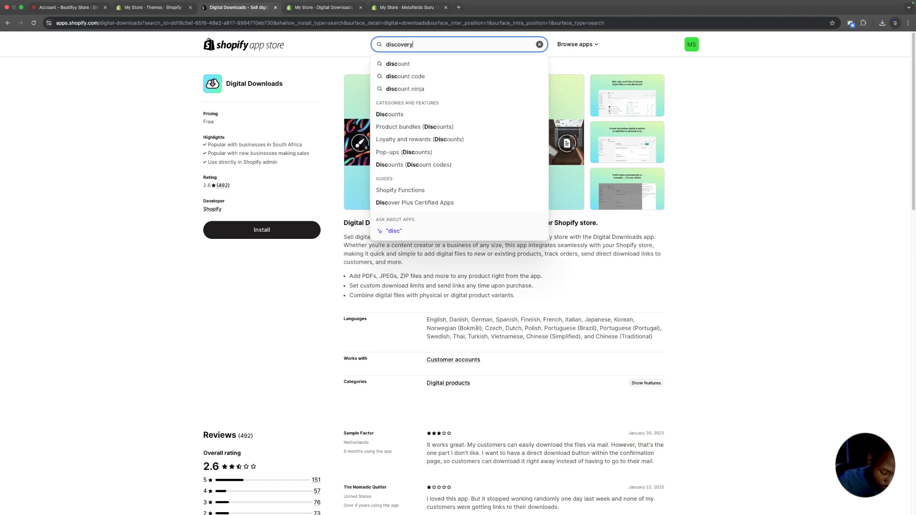
key("Return")
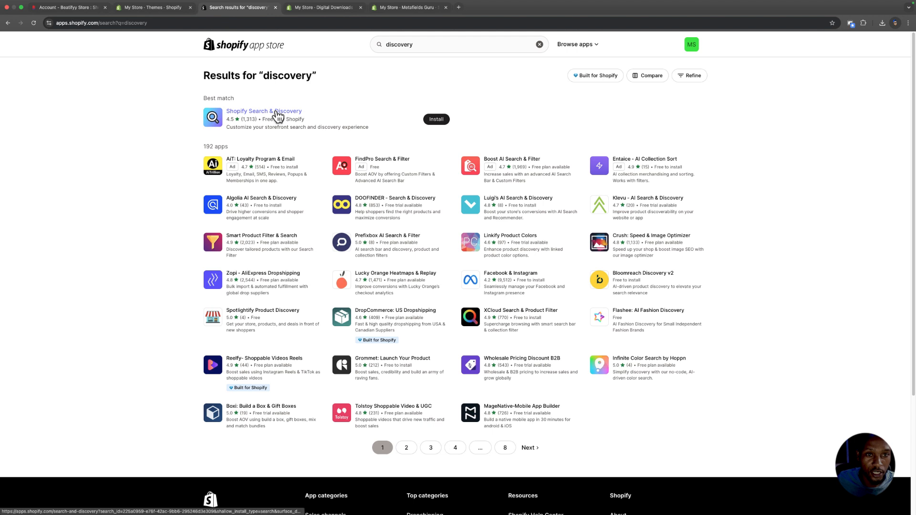
left_click(277, 118)
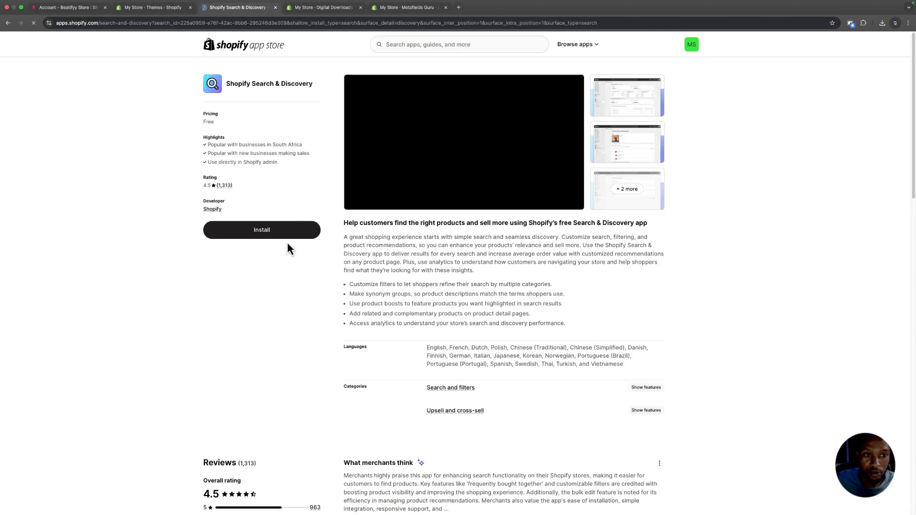
left_click(292, 230)
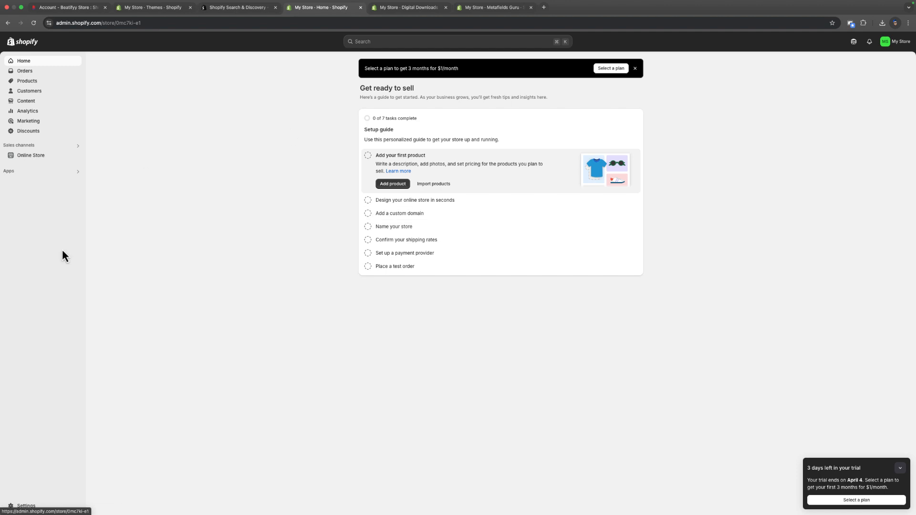
Open the product metafield definitions in the store's custom data settings.
left_click(27, 507)
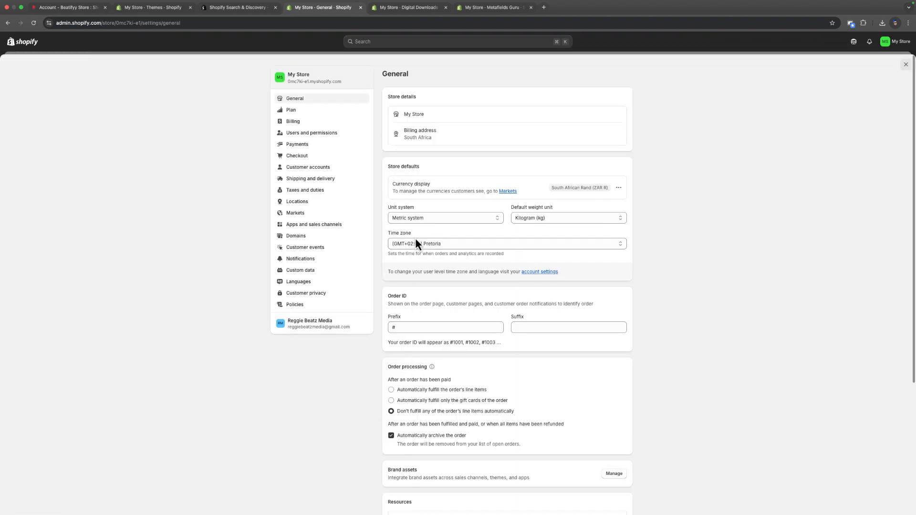
left_click(310, 272)
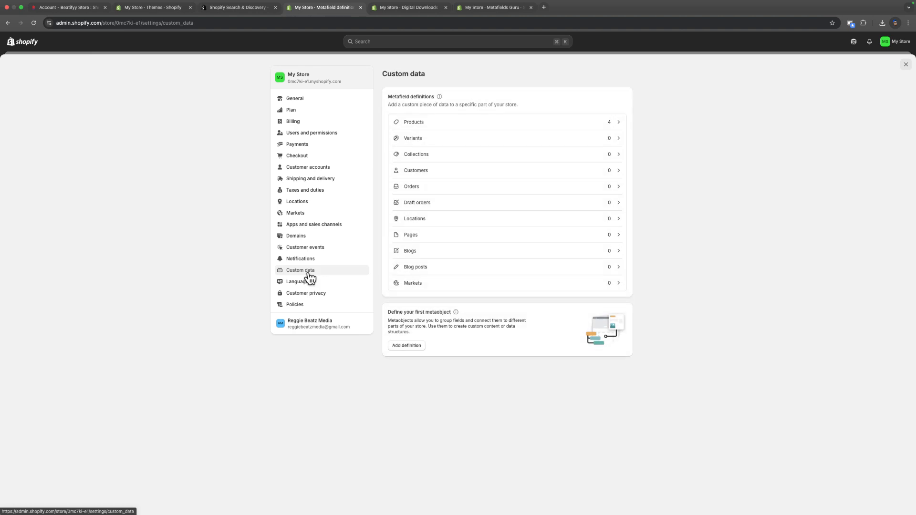
left_click(438, 128)
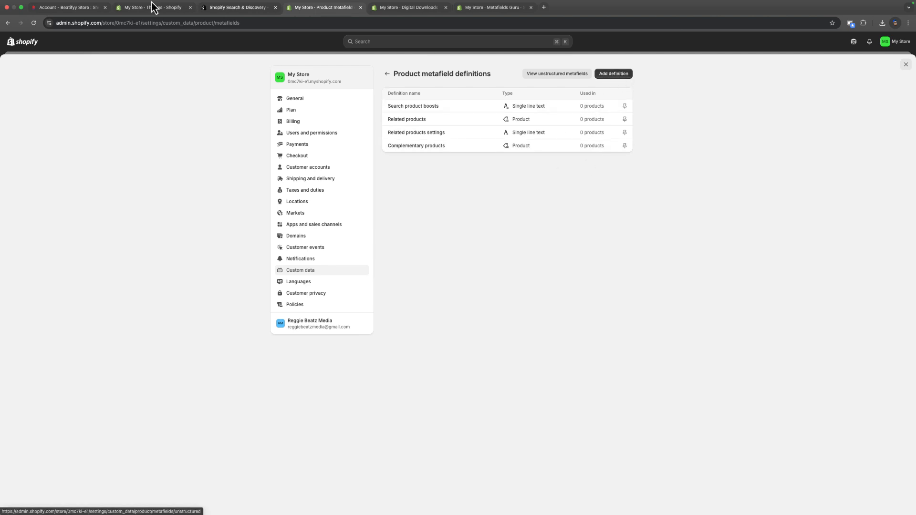
Open the Beatifyy documentation article on setting up metafields for the Beatifyy Pro template in Shopify.
left_click(63, 8)
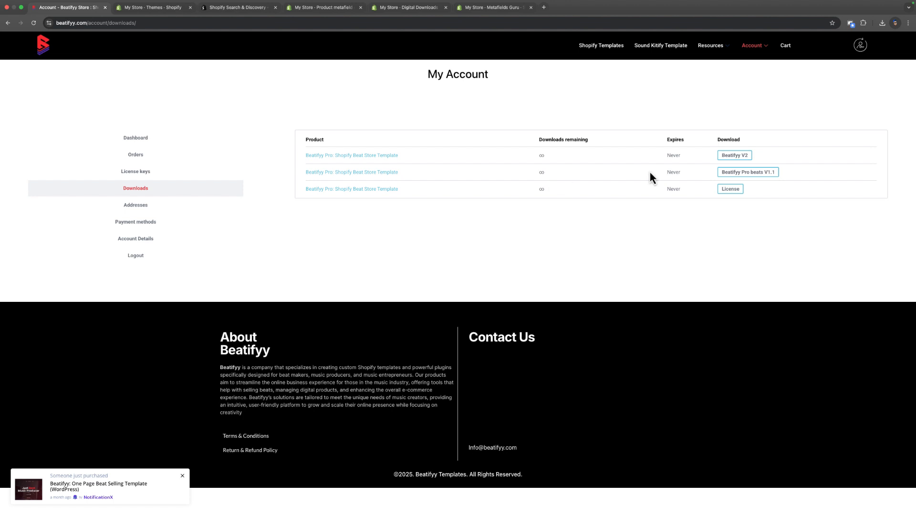
mouse_move(716, 44)
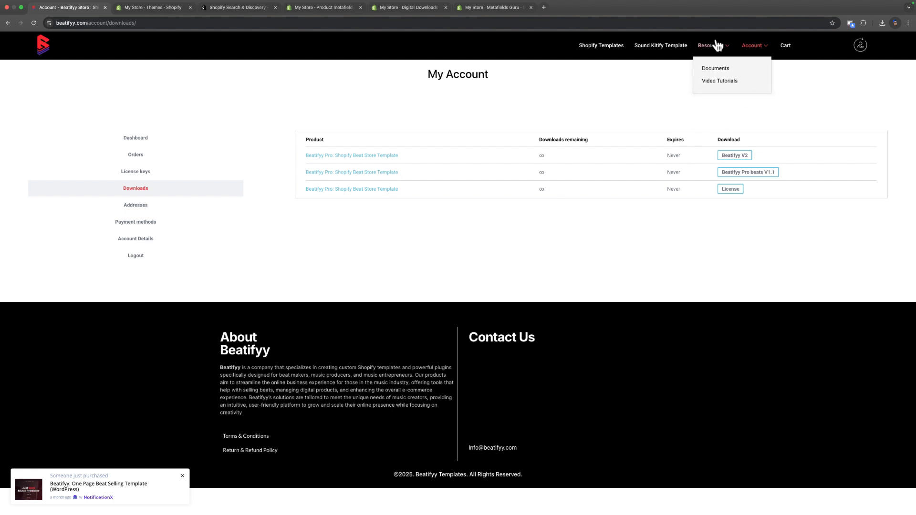
left_click(725, 72)
scroll(368, 244, "down", 1)
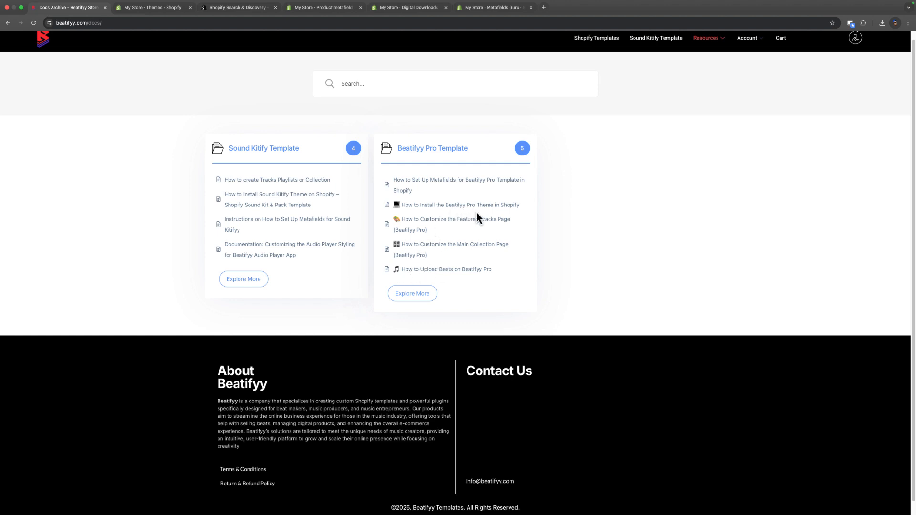
left_click(443, 184)
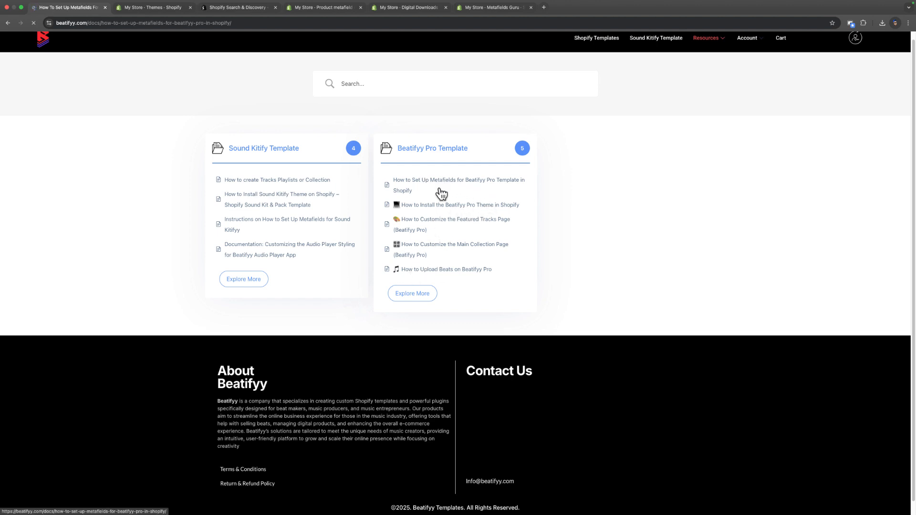
Review the guide's metafield setup instructions and copy the MP3 File namespace and key, audio.tagged.
scroll(416, 262, "down", 6)
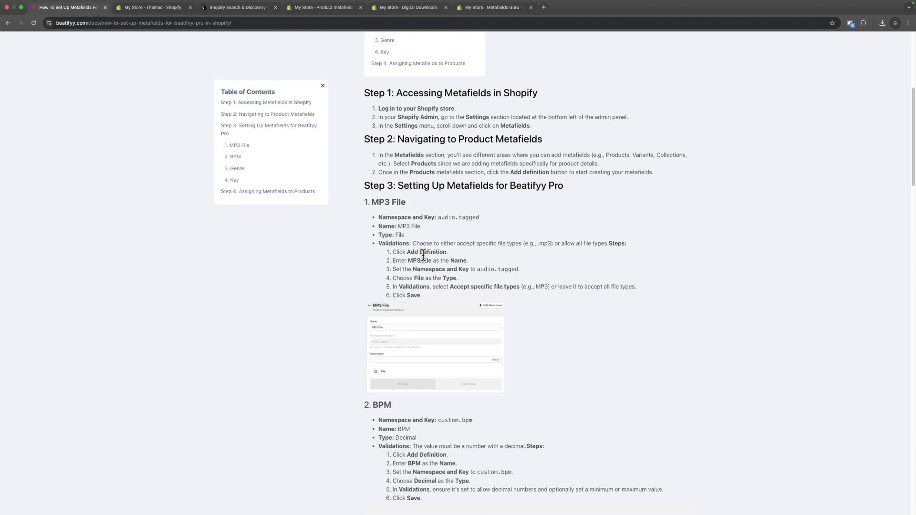
scroll(418, 245, "up", 4)
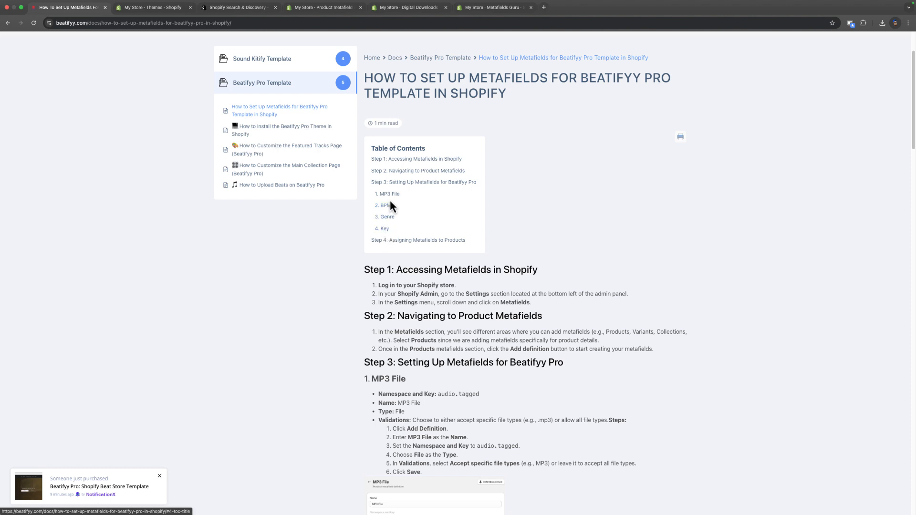
scroll(390, 202, "down", 6)
scroll(422, 370, "up", 1)
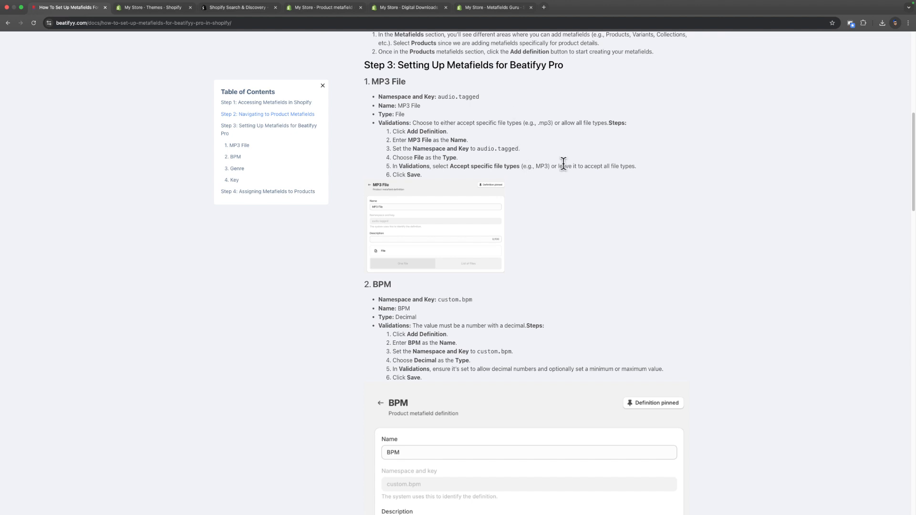
left_click_drag(518, 148, 477, 148)
Add a product metafield definition in the Shopify admin named MP3 File with the namespace and key audio.tagged.
left_click(315, 8)
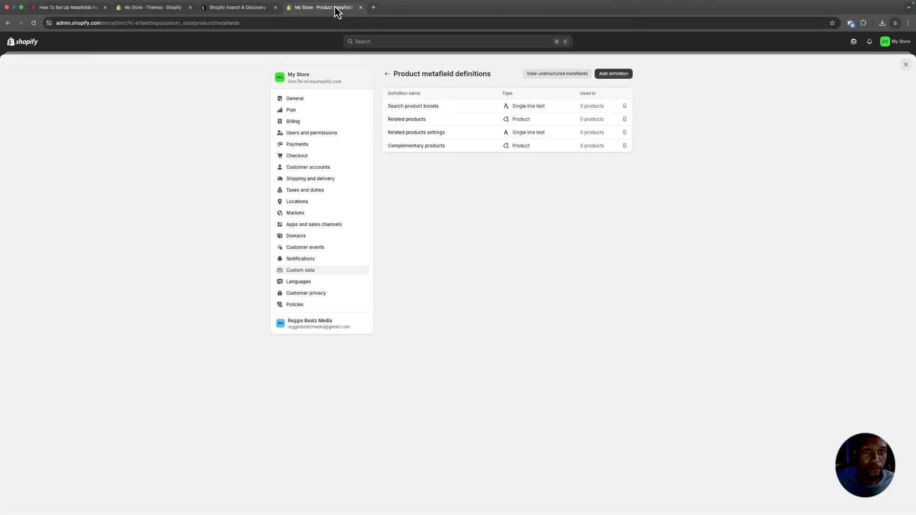
left_click(626, 76)
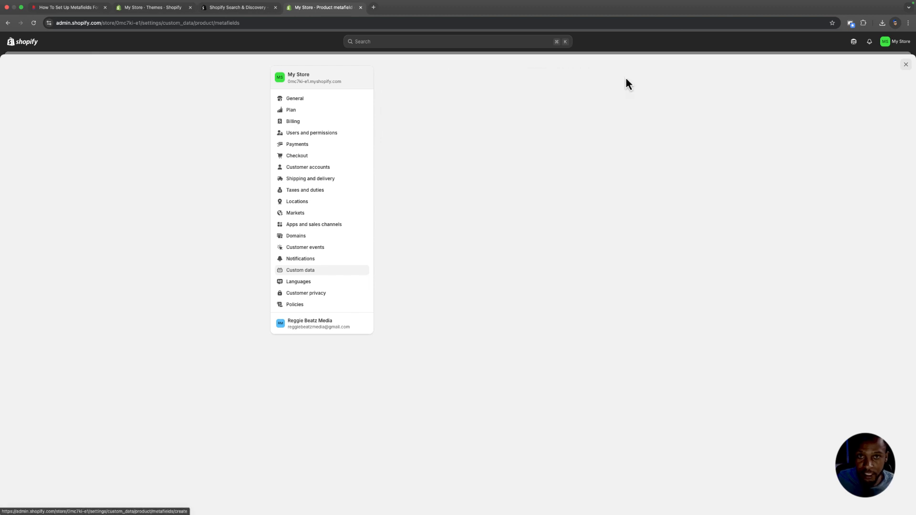
left_click(404, 106)
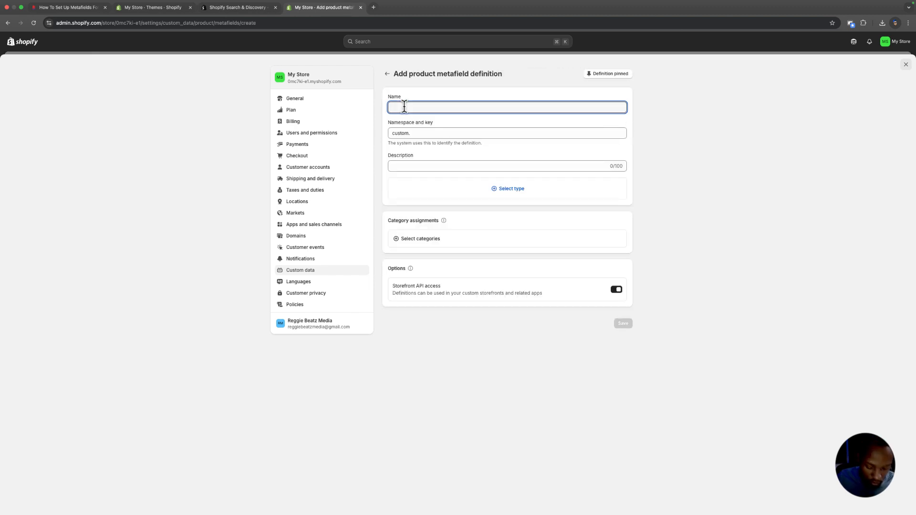
type("MP3 Fi")
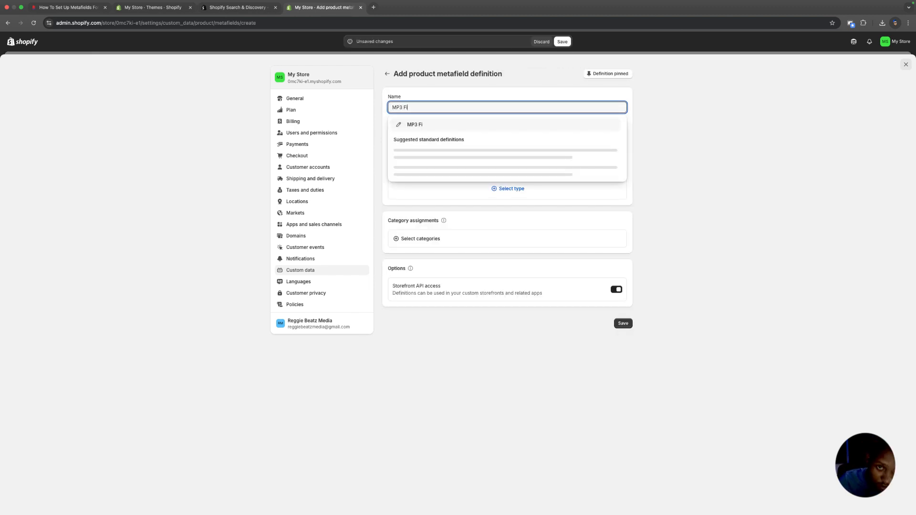
type("le")
left_click(418, 125)
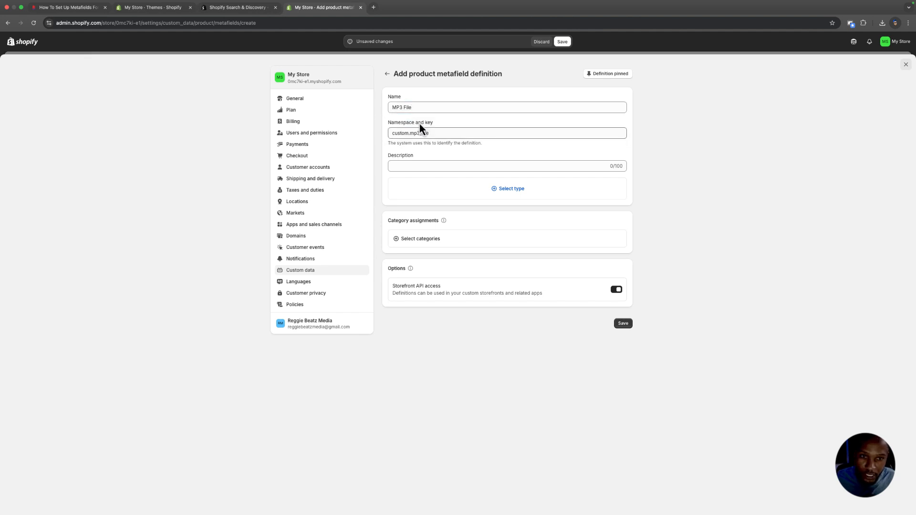
left_click(423, 131)
left_click_drag(442, 137, 373, 126)
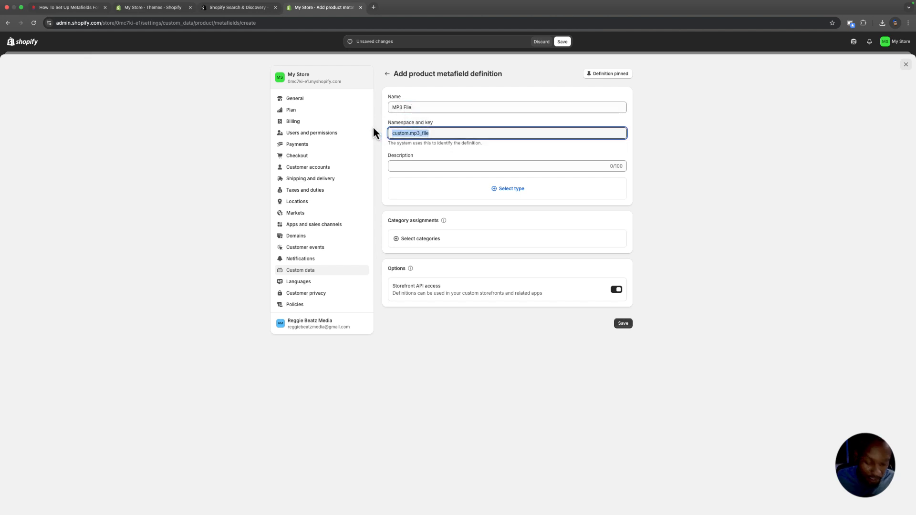
type("audio.tagged")
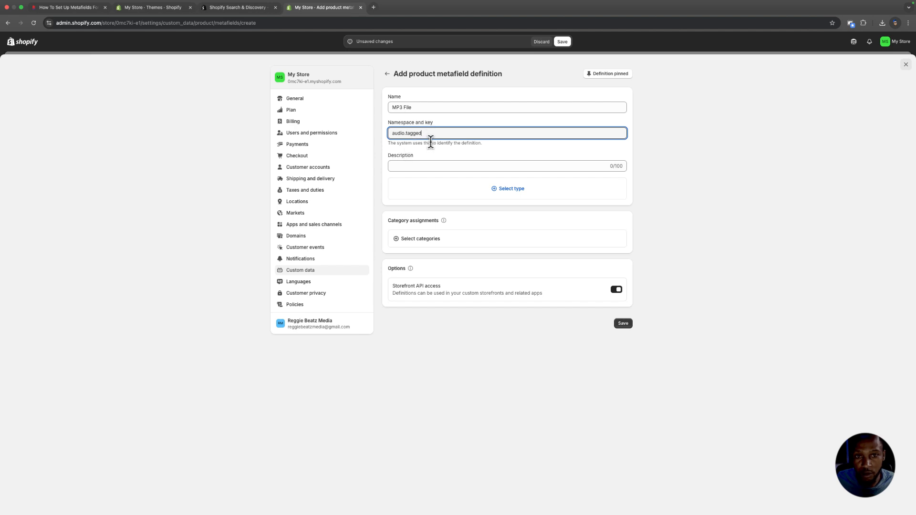
Set the MP3 File metafield's type to File, accept all file types and save the definition.
left_click(537, 196)
scroll(439, 347, "down", 5)
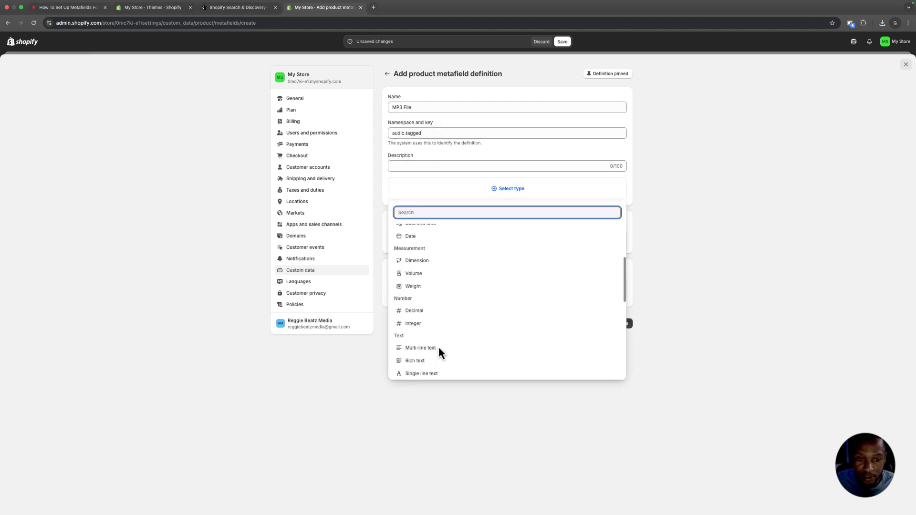
scroll(439, 347, "down", 5)
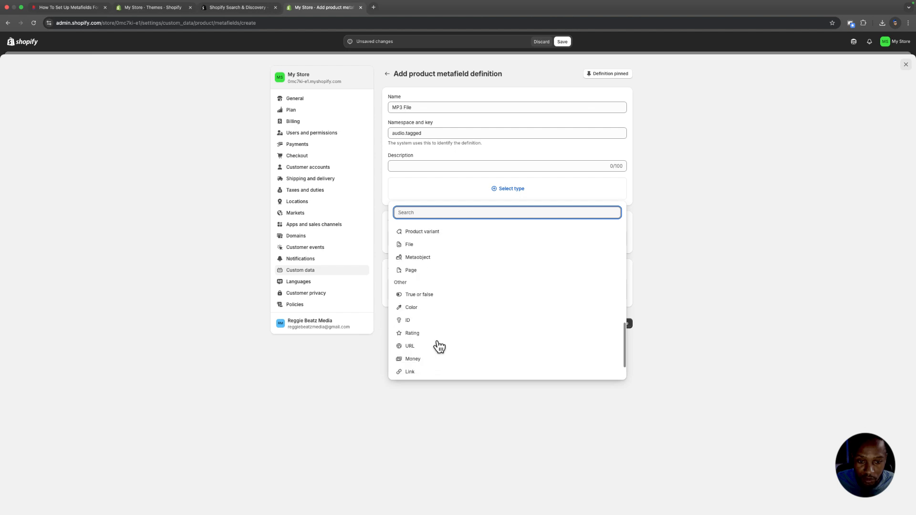
left_click(411, 257)
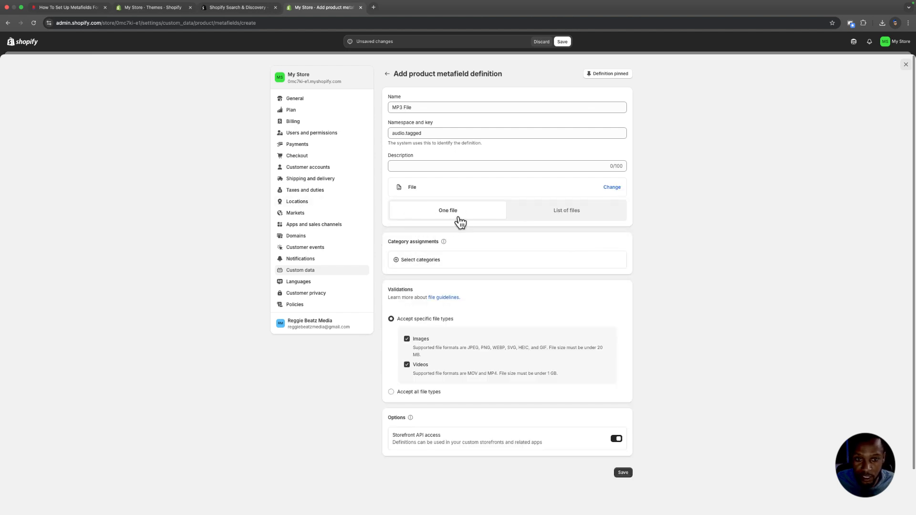
scroll(440, 270, "down", 2)
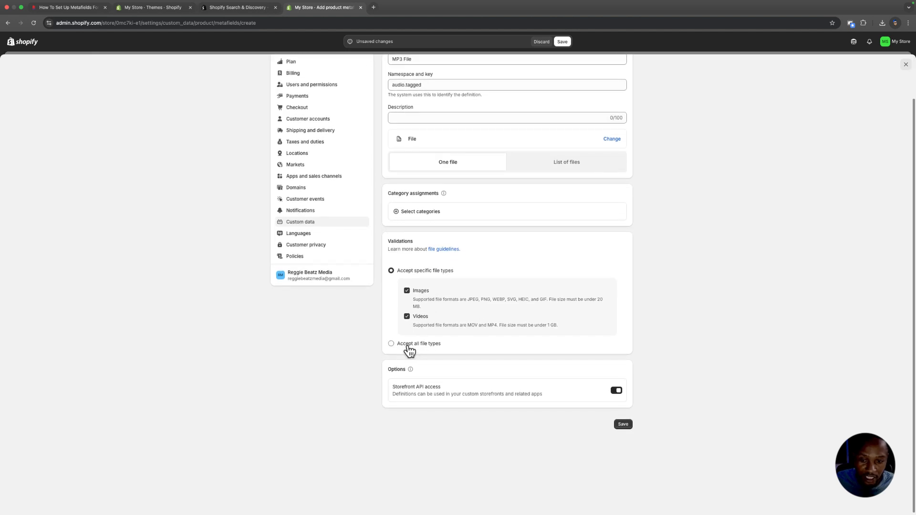
left_click(409, 346)
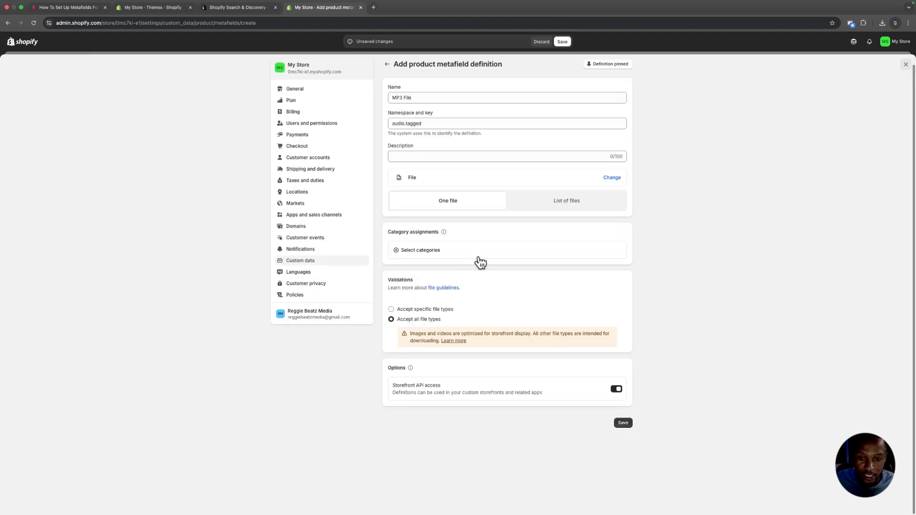
scroll(505, 234, "up", 1)
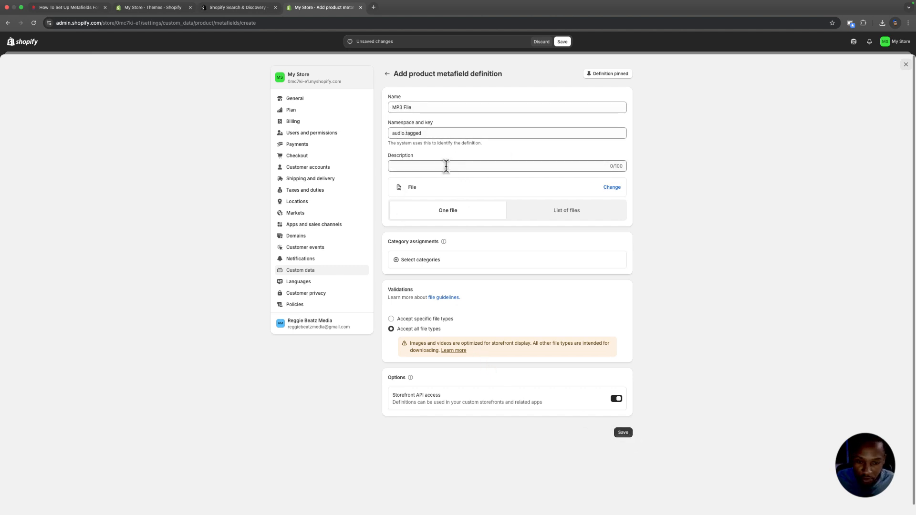
left_click(624, 434)
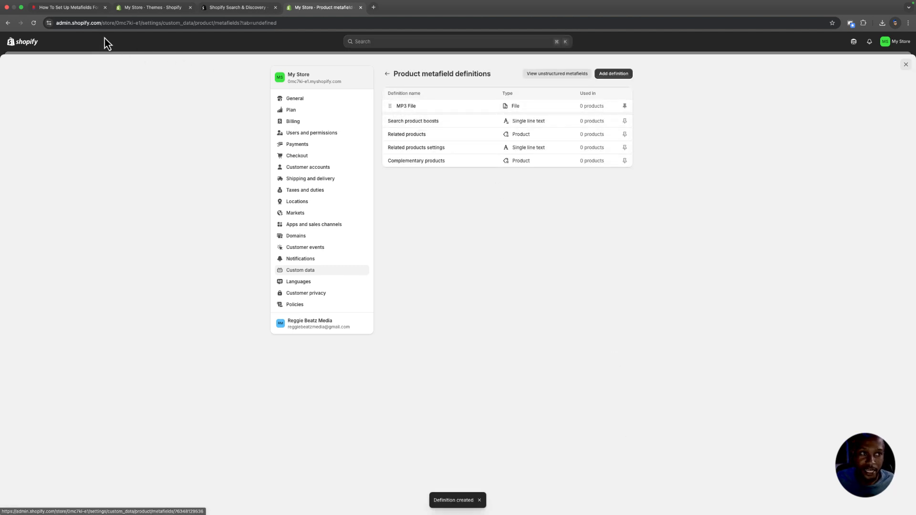
Copy the BPM namespace and key custom.bpm from the Beatifyy guide and return to Shopify's product metafield definitions.
left_click(71, 8)
scroll(463, 336, "down", 1)
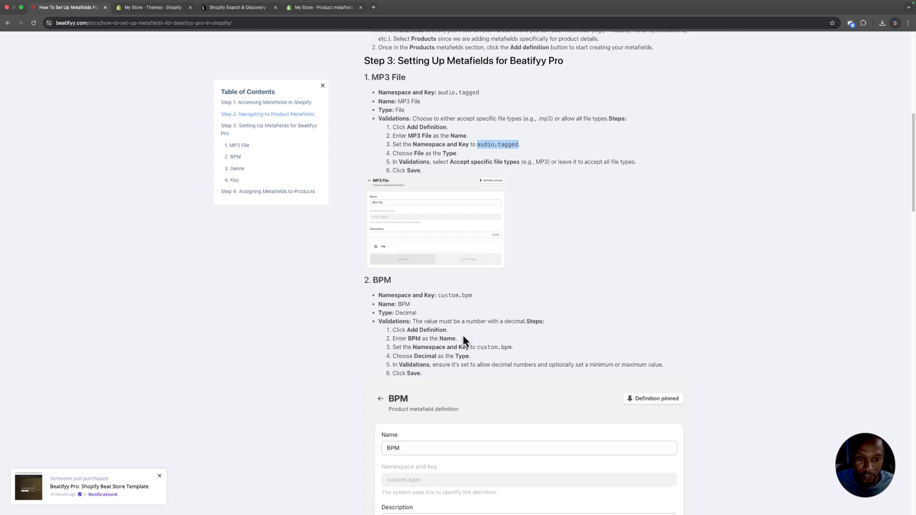
left_click_drag(478, 287, 437, 283)
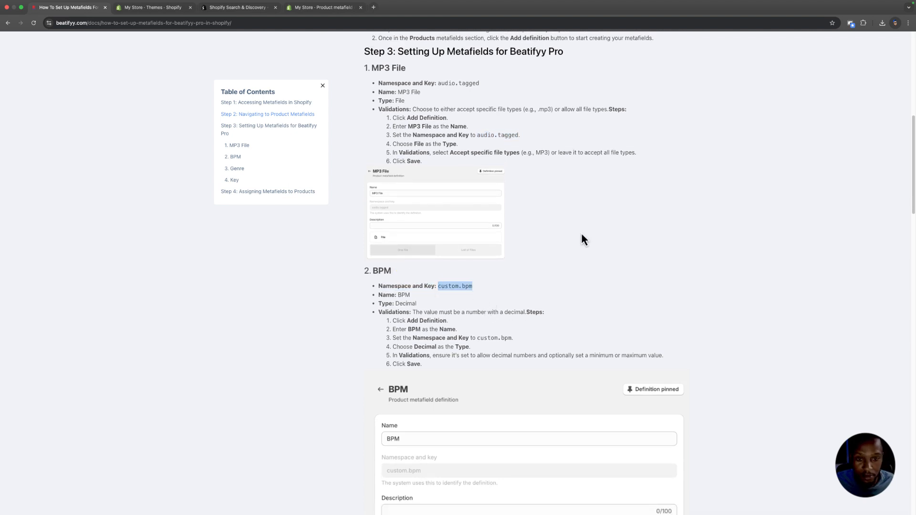
left_click(151, 8)
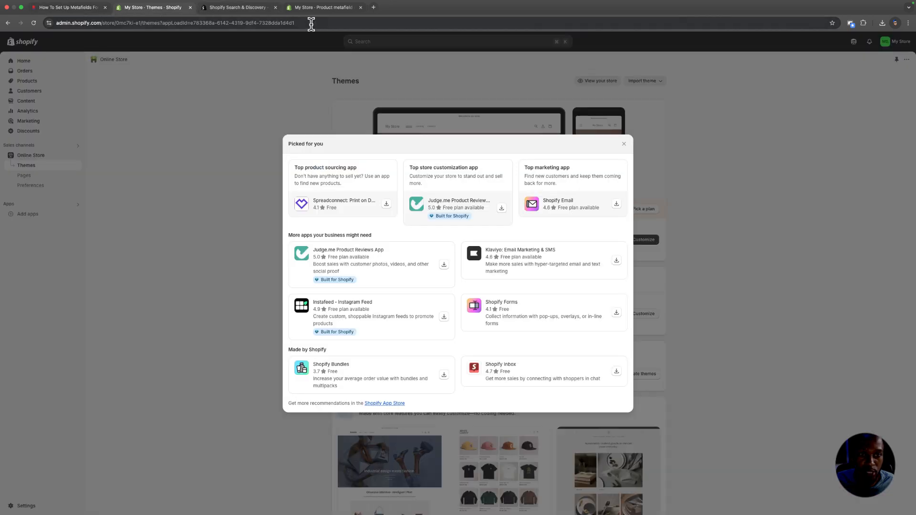
left_click(318, 10)
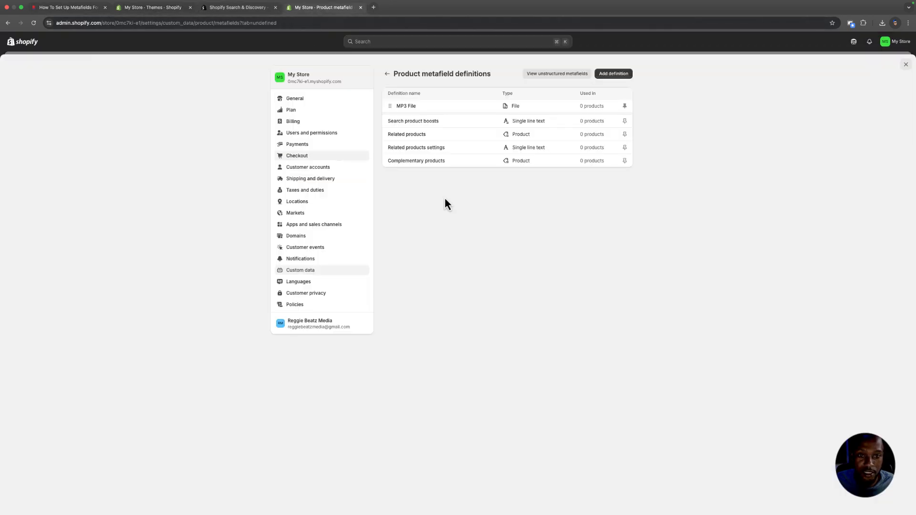
Add a product metafield definition named BPM with the namespace and key custom.bpm.
left_click(623, 74)
left_click(434, 107)
type("B")
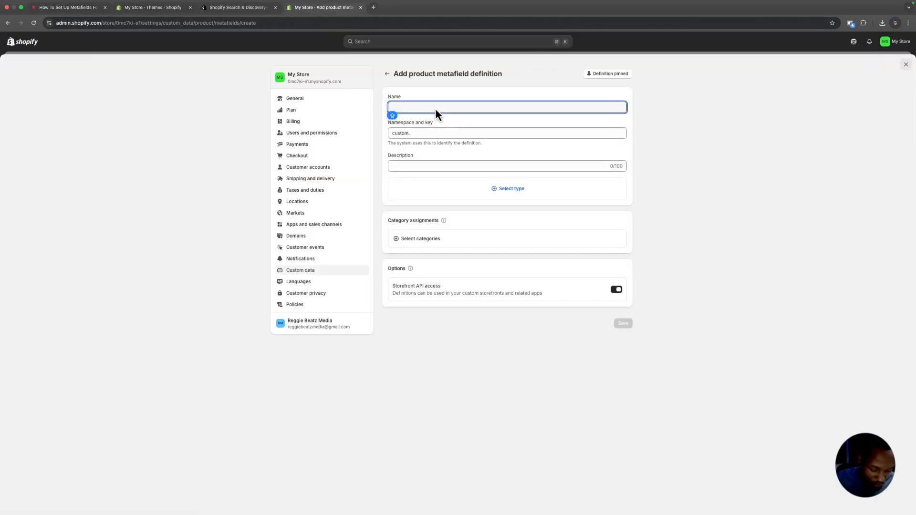
type("PM")
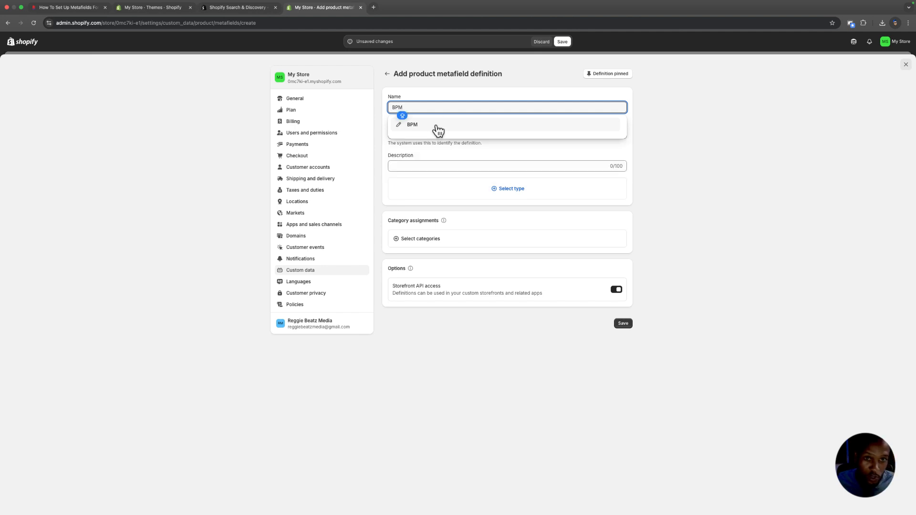
left_click(436, 126)
left_click_drag(436, 133, 369, 133)
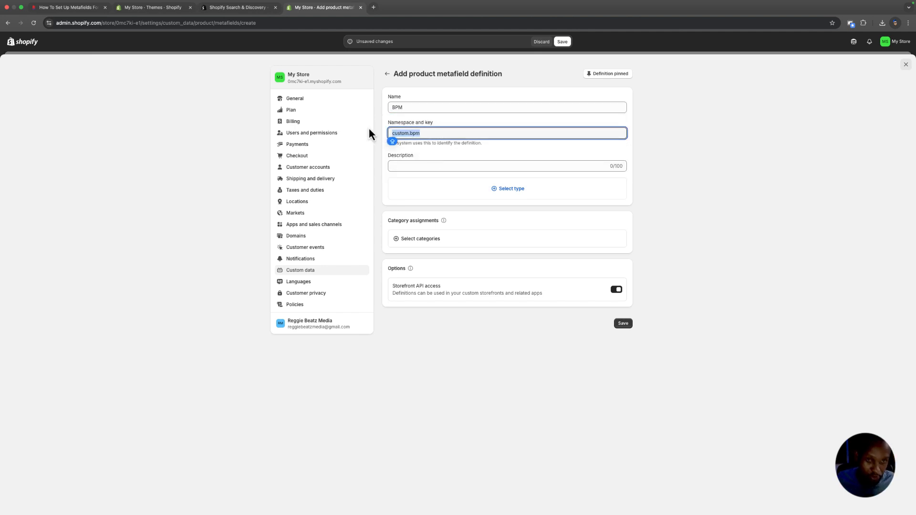
left_click(421, 136)
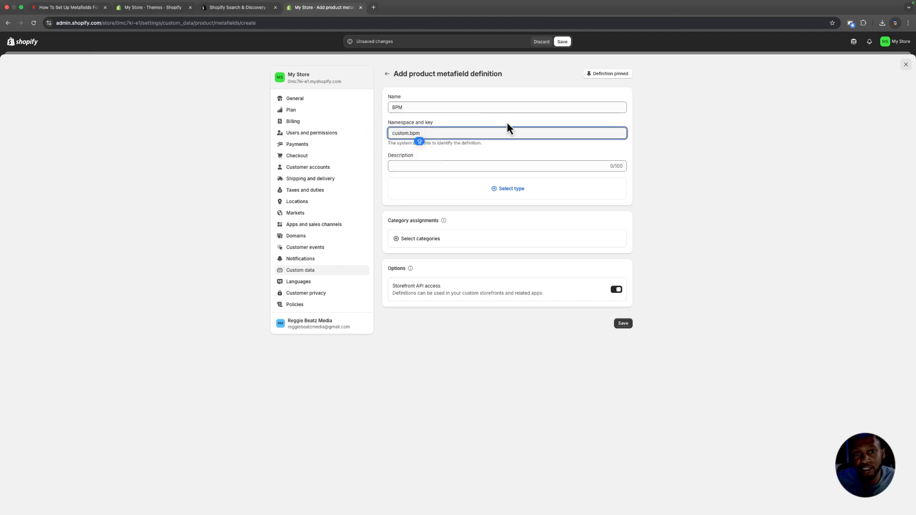
left_click(451, 149)
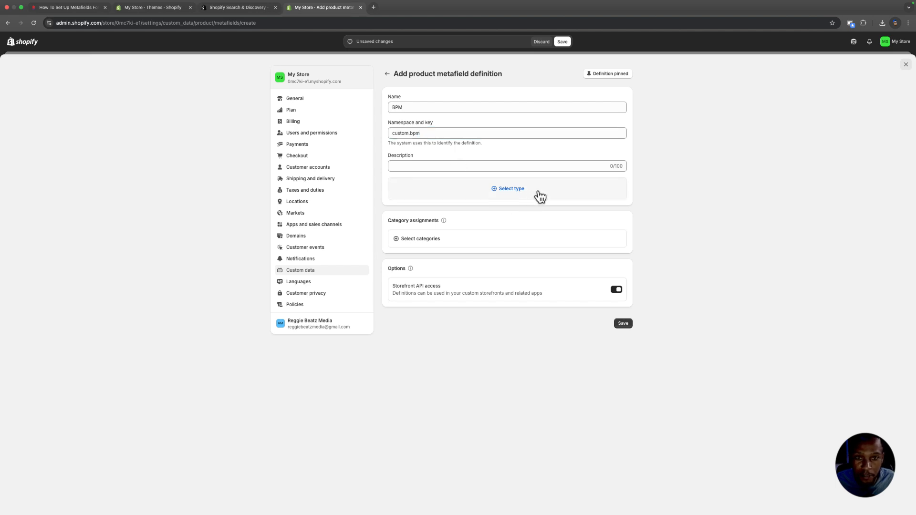
Check the BPM type in the Beatifyy guide and set the Shopify BPM definition's type to Decimal.
left_click(64, 8)
scroll(421, 260, "down", 5)
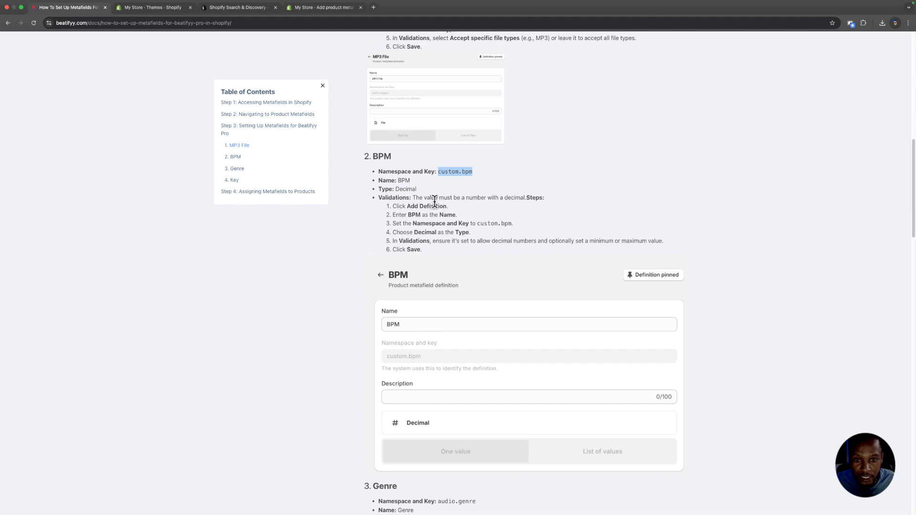
left_click(324, 7)
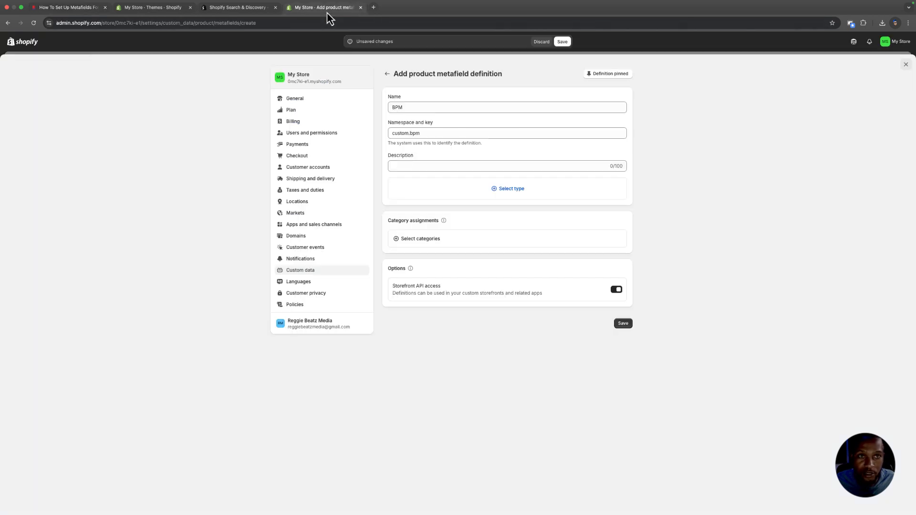
left_click(479, 190)
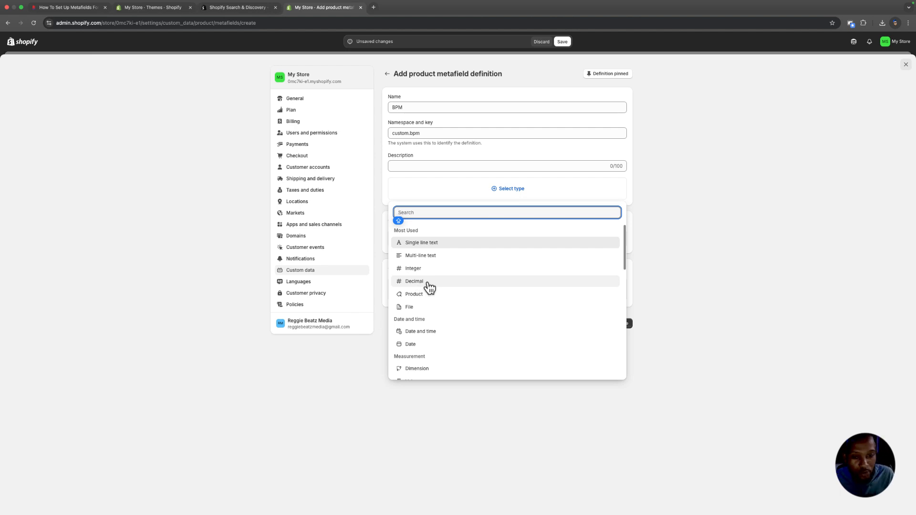
left_click(428, 283)
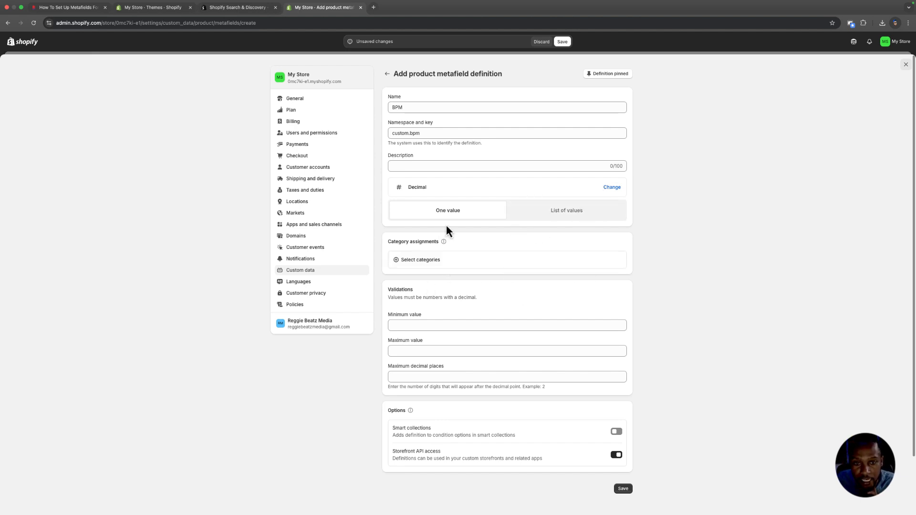
Set the BPM validations to minimum 30, maximum 200 and 2 maximum decimal places, and save the definition.
scroll(413, 245, "down", 3)
left_click(412, 260)
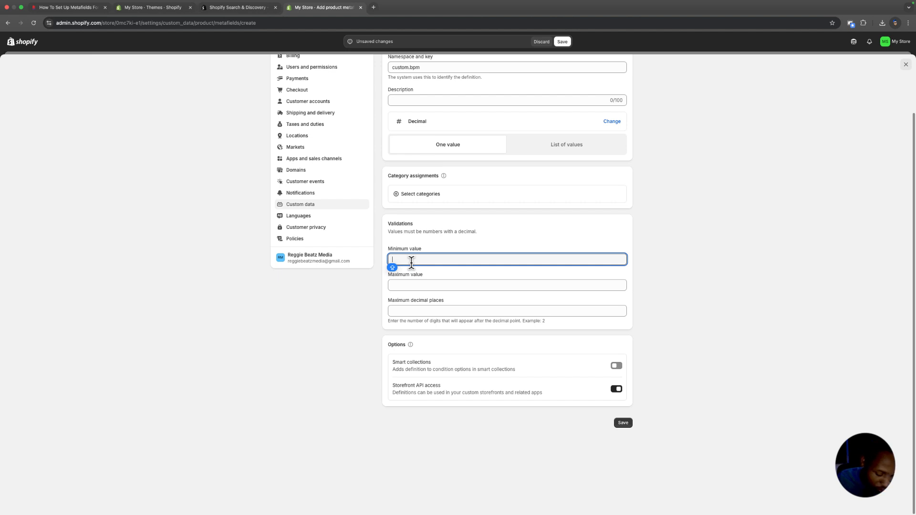
type("30")
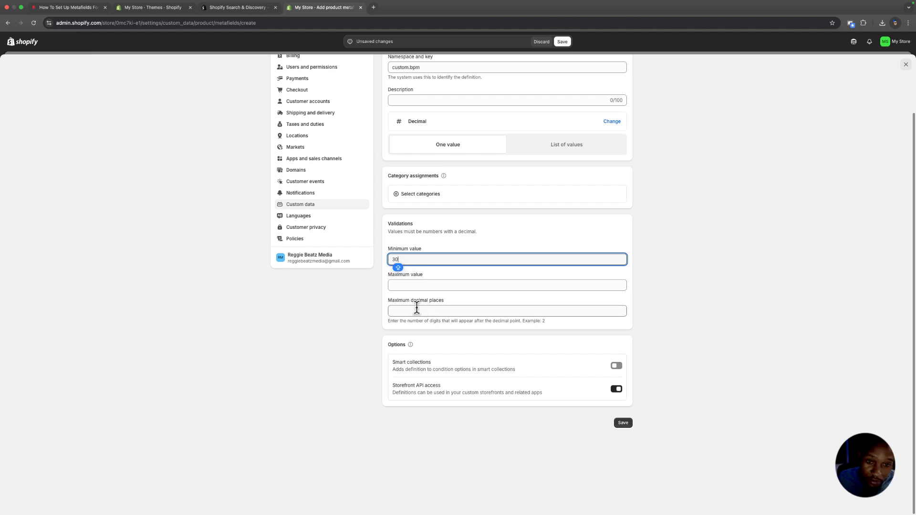
left_click(413, 286)
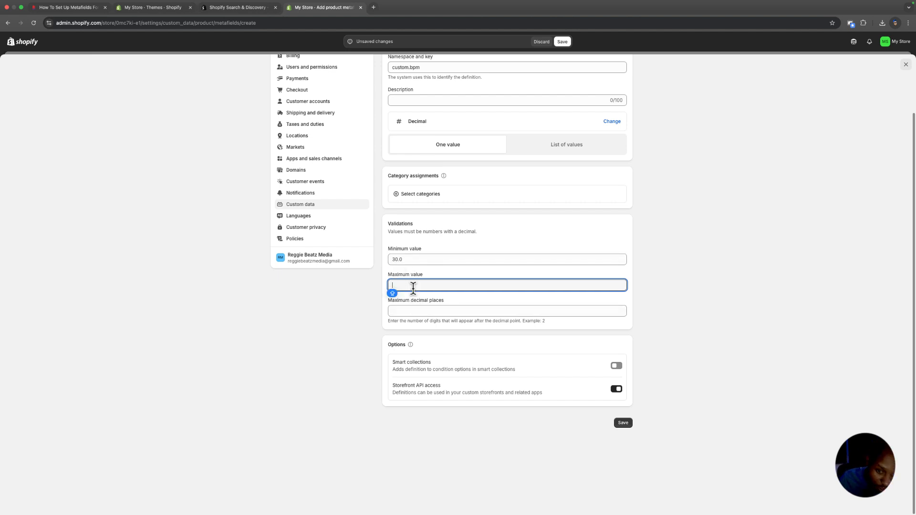
type("2")
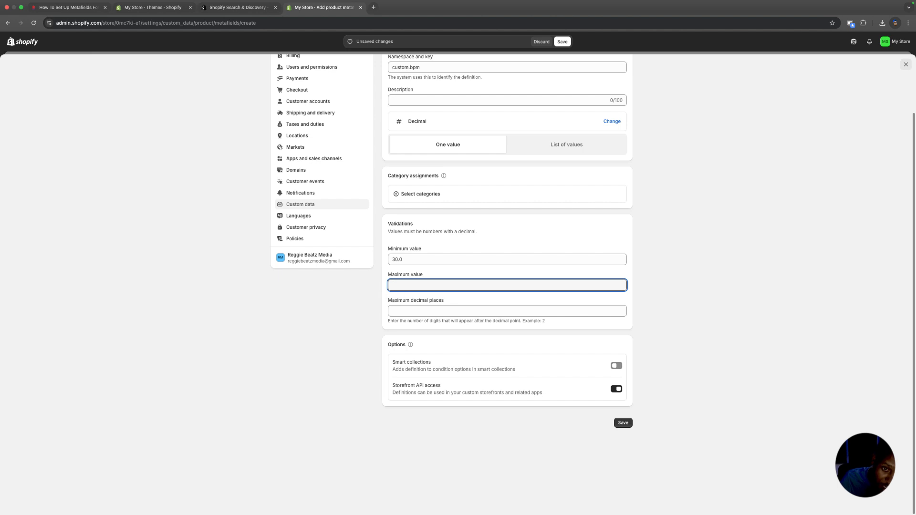
type("00")
left_click(413, 311)
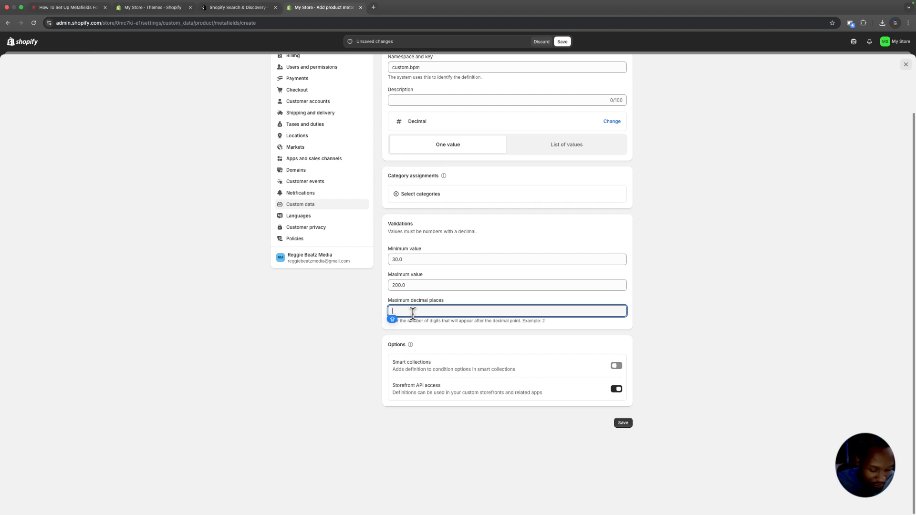
type("2")
left_click(485, 301)
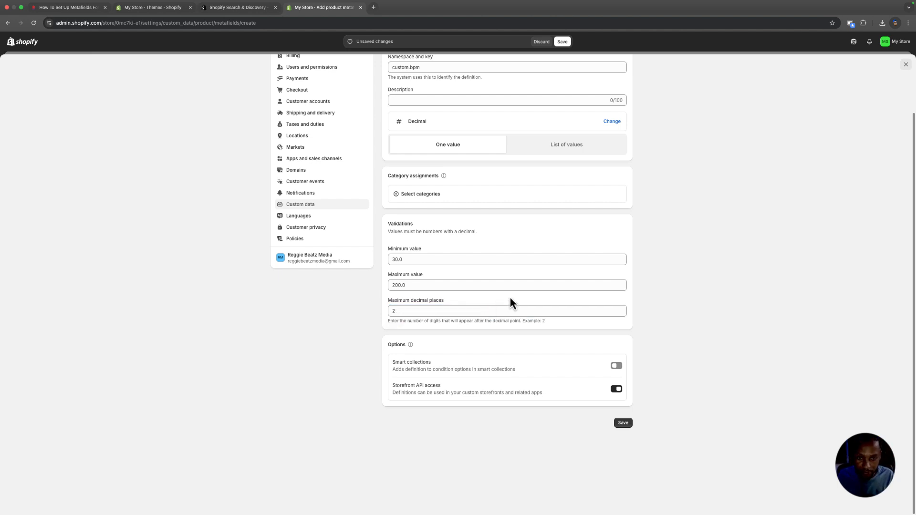
scroll(593, 380, "up", 2)
scroll(593, 380, "down", 2)
left_click(629, 427)
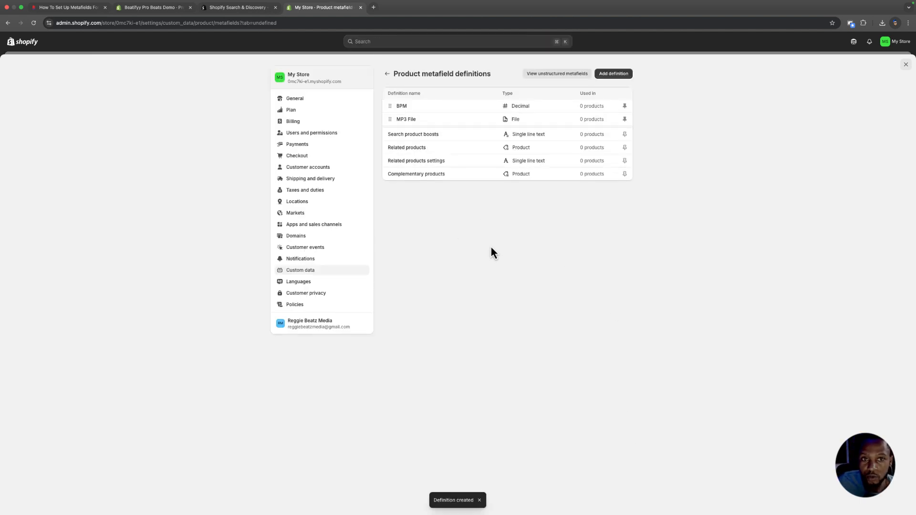
Copy the Genre namespace and key audio.genre from the Beatifyy guide and return to Shopify's product metafield definitions.
left_click(65, 9)
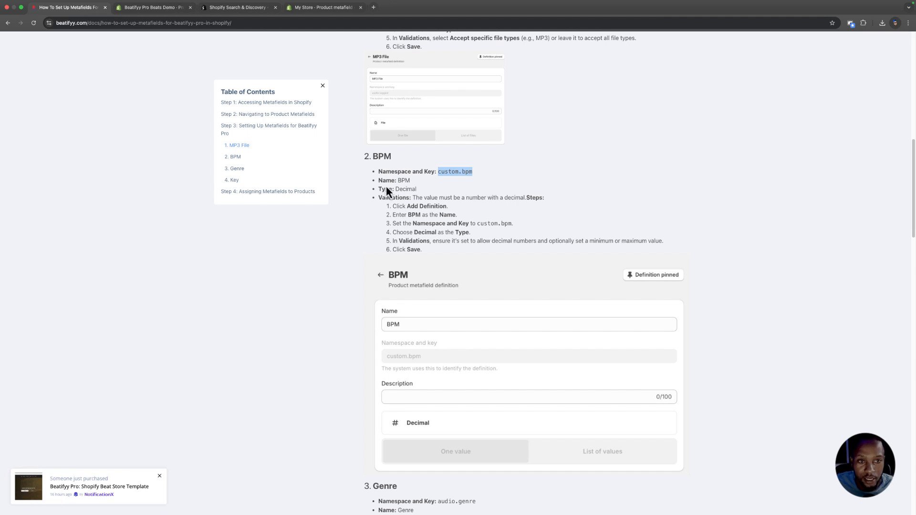
scroll(442, 233, "down", 5)
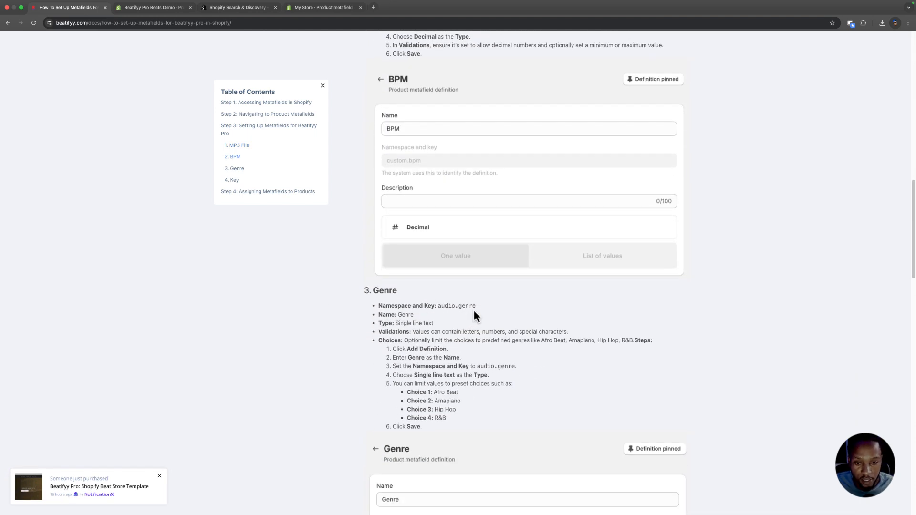
left_click_drag(476, 306, 436, 305)
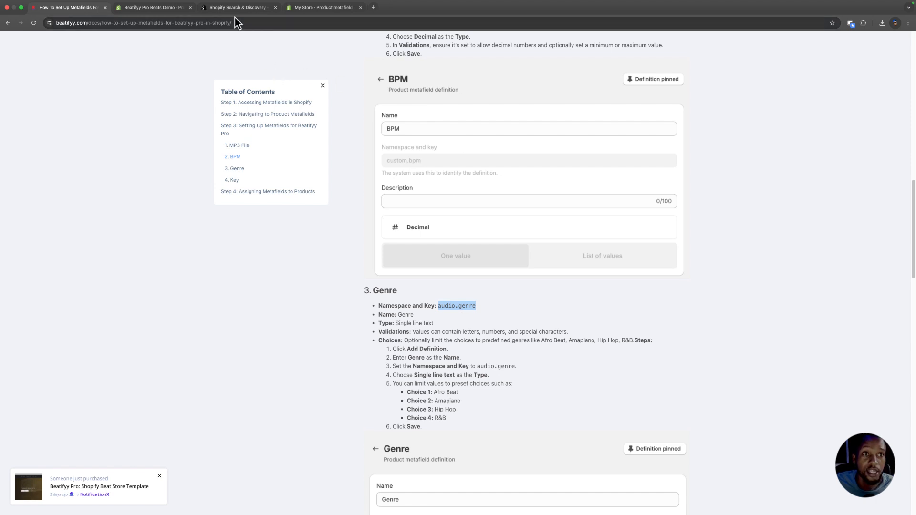
left_click(332, 11)
Add a product metafield definition with the custom name Genre and the namespace and key audio.genre.
left_click(614, 75)
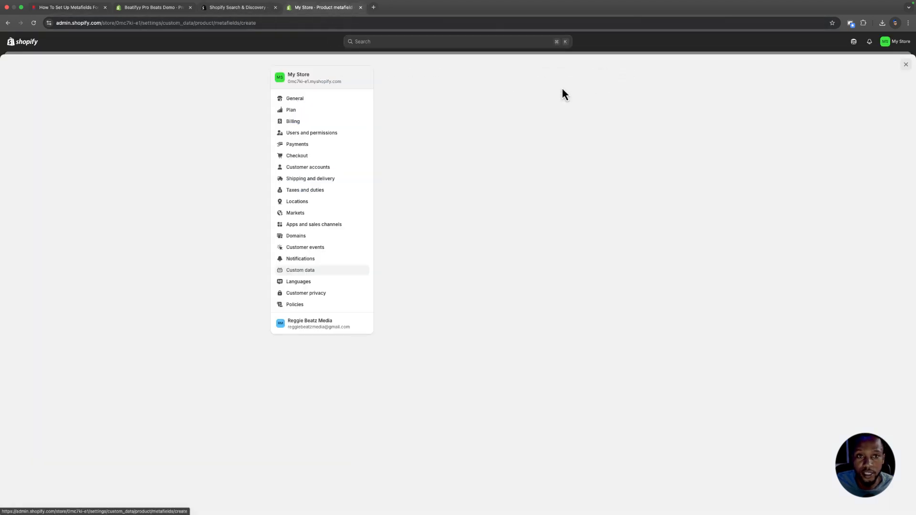
type("gENR")
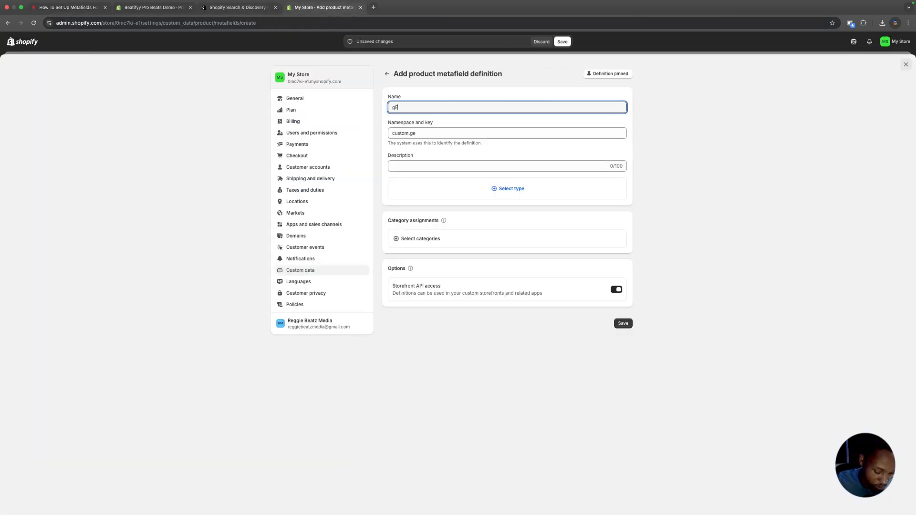
key("BackSpace")
key("BackSpace")
key("BackSpace")
key("BackSpace")
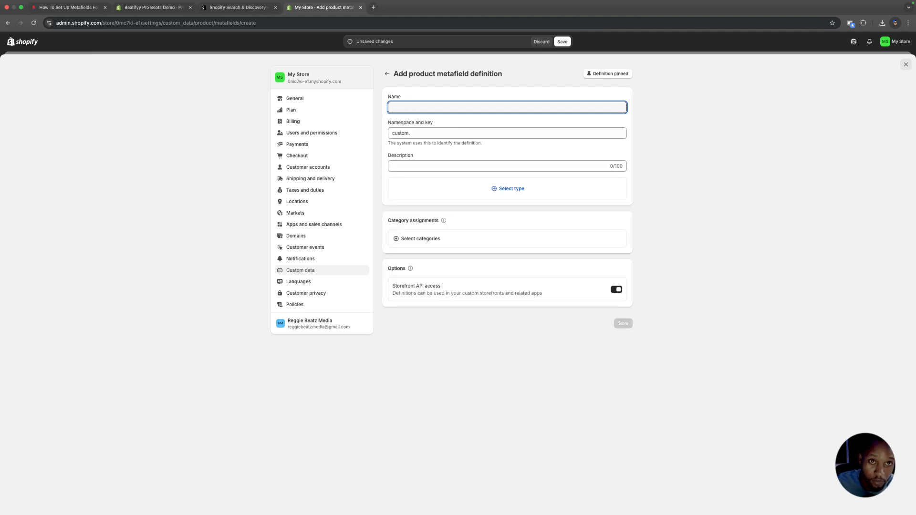
type("Genre")
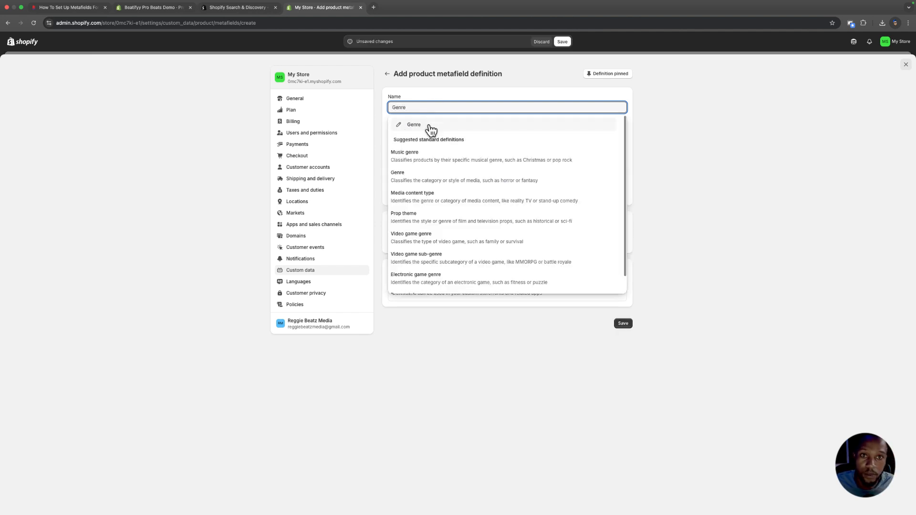
left_click(431, 126)
left_click(427, 132)
type("audio.genre")
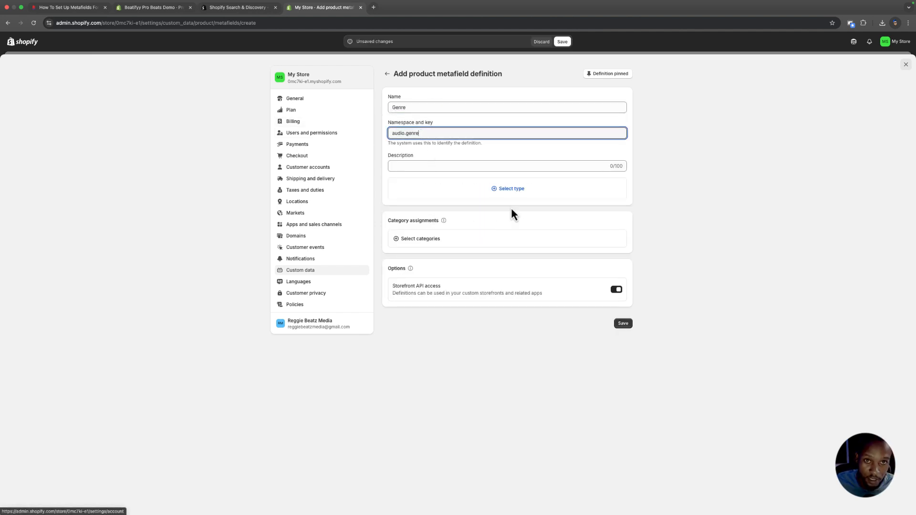
Check the Genre instructions in the Beatifyy guide and set the Shopify Genre definition's type to Single line text.
left_click(79, 7)
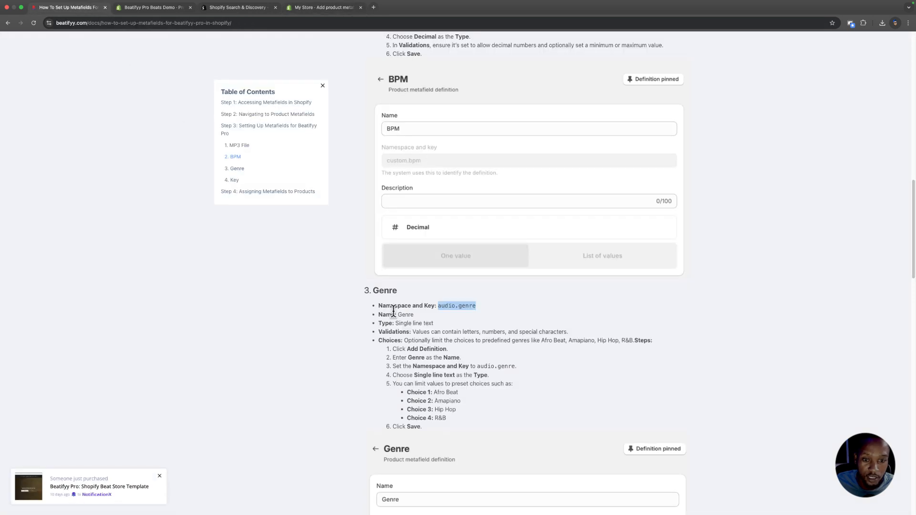
scroll(452, 344, "down", 3)
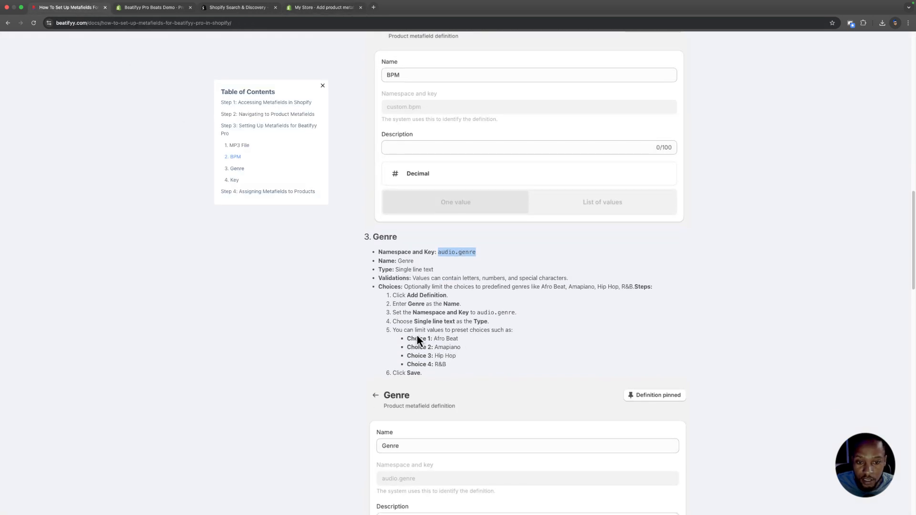
left_click_drag(455, 323, 408, 326)
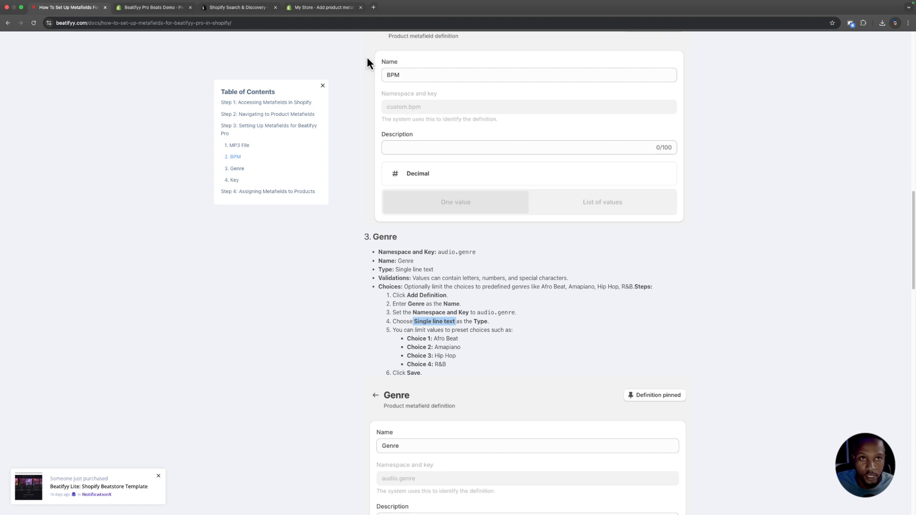
left_click(320, 13)
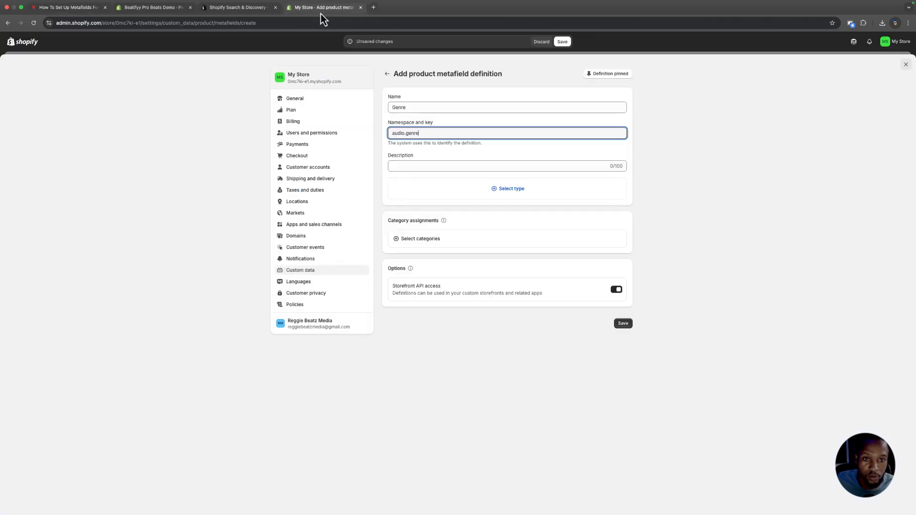
left_click(490, 201)
left_click(421, 243)
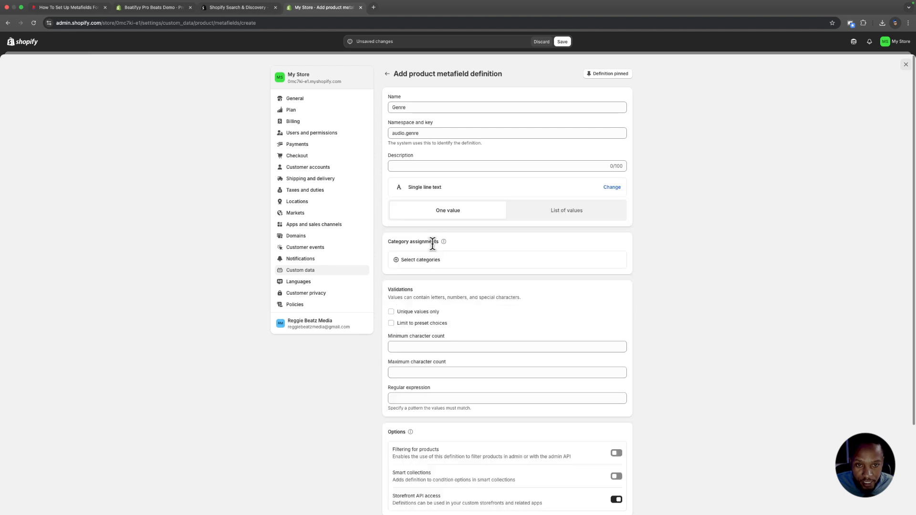
Limit the Genre definition's values to preset choices and enter HiP Hop as the first choice.
scroll(478, 305, "down", 3)
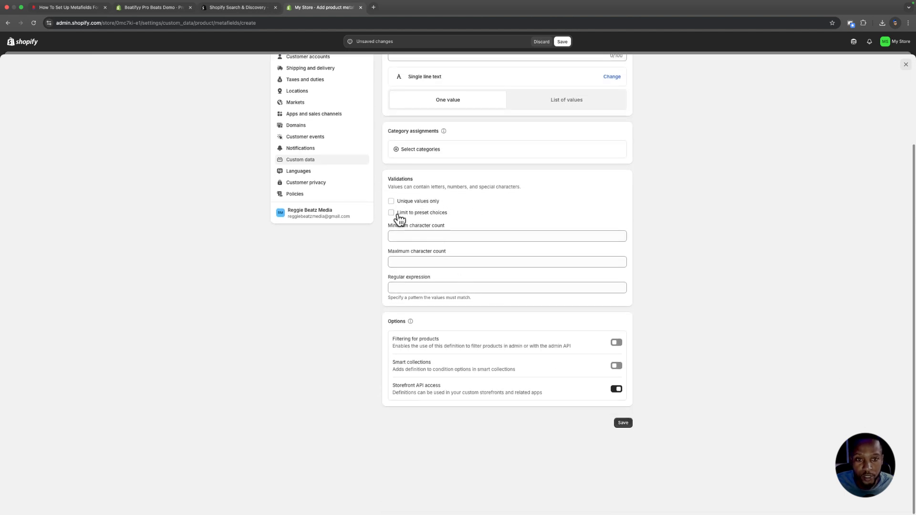
left_click(396, 215)
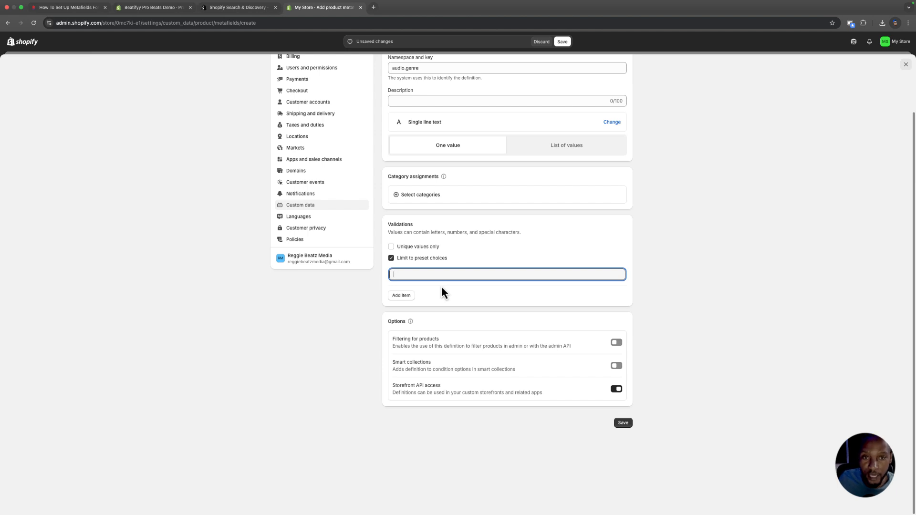
type("HiP hOP")
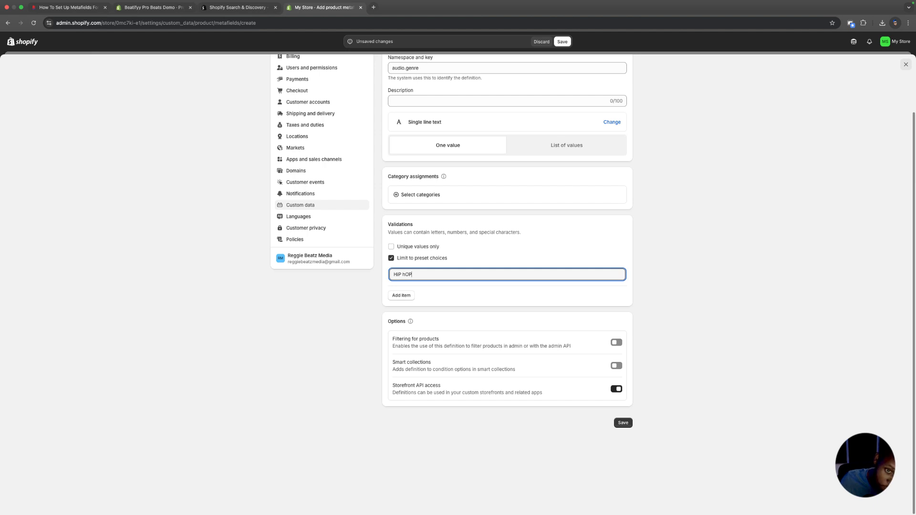
key("BackSpace")
key("BackSpace")
key("BackSpace")
Add Jazz, Amapiano and R & B as further preset choices for the Genre definition.
left_click(401, 296)
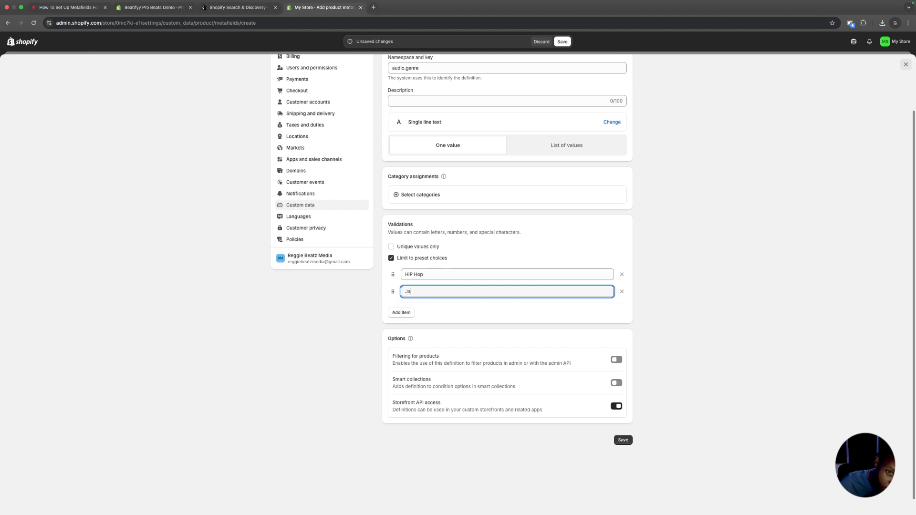
left_click(408, 313)
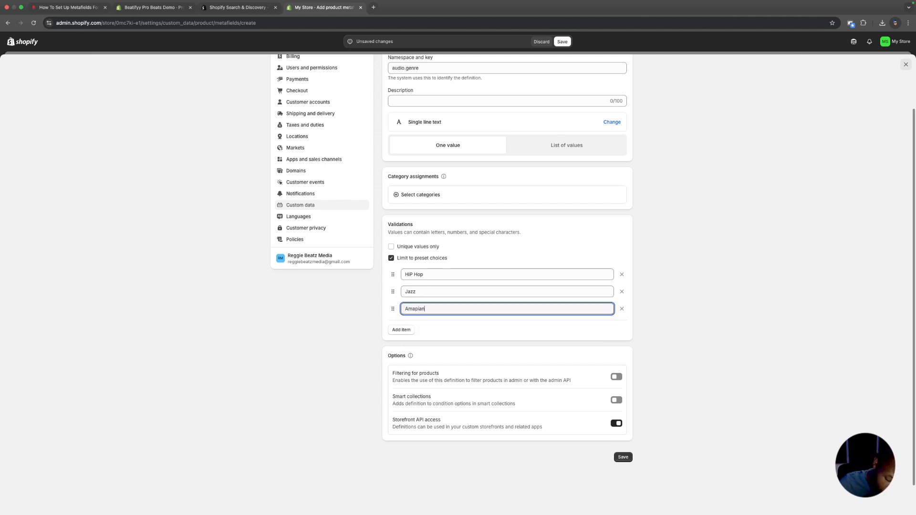
left_click(406, 330)
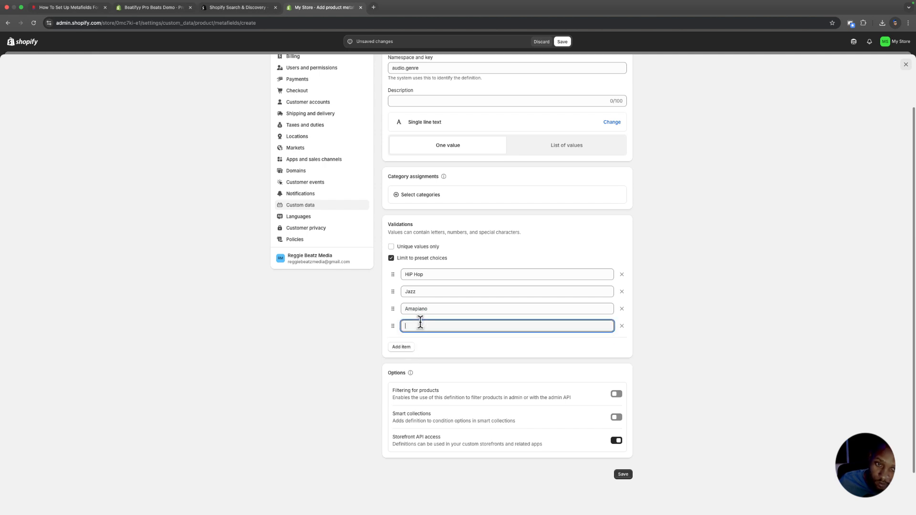
type("RE")
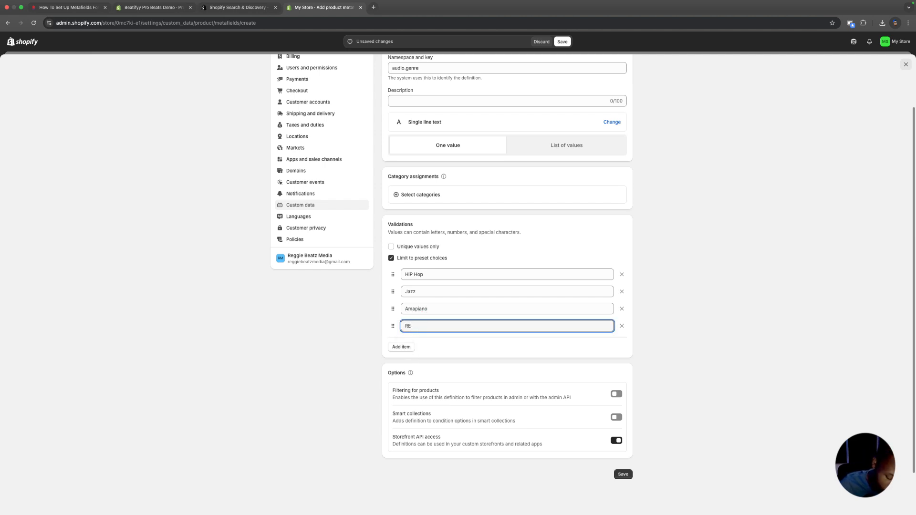
key("Caps_Lock")
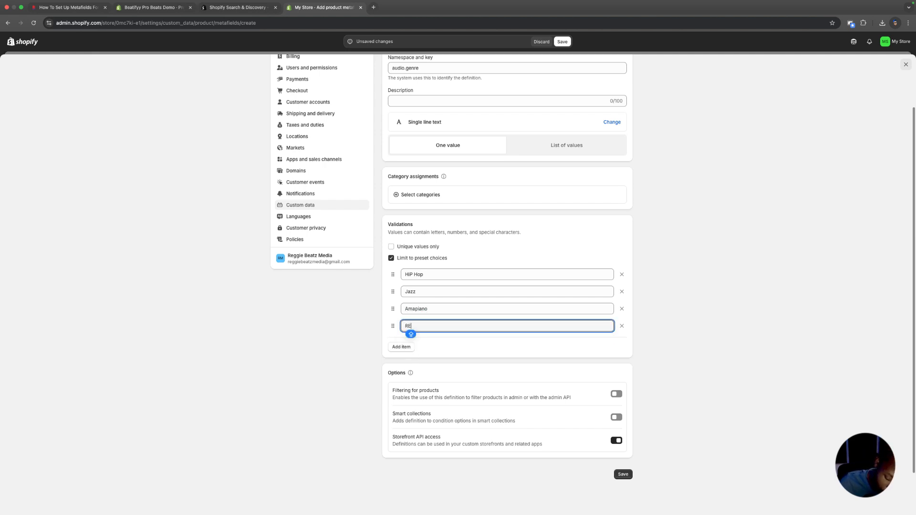
type("& B")
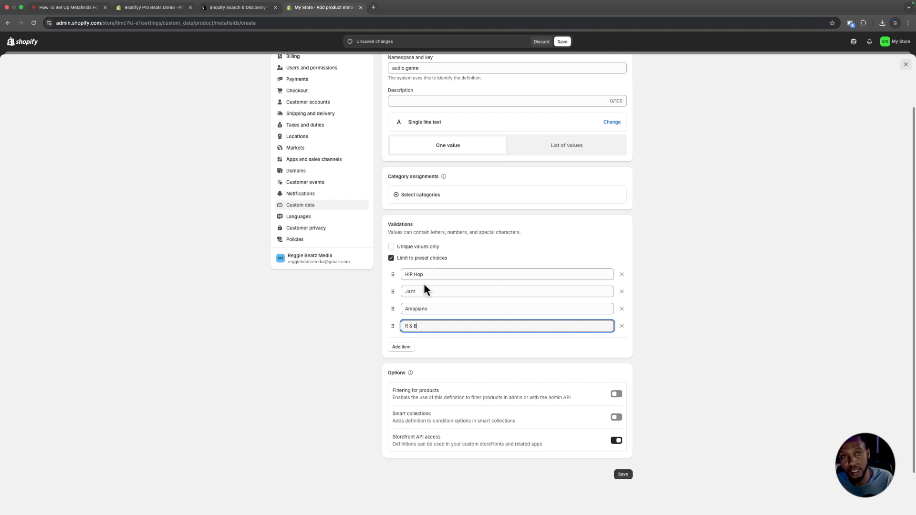
Enable filtering for products on the Genre definition and save it.
scroll(463, 286, "down", 2)
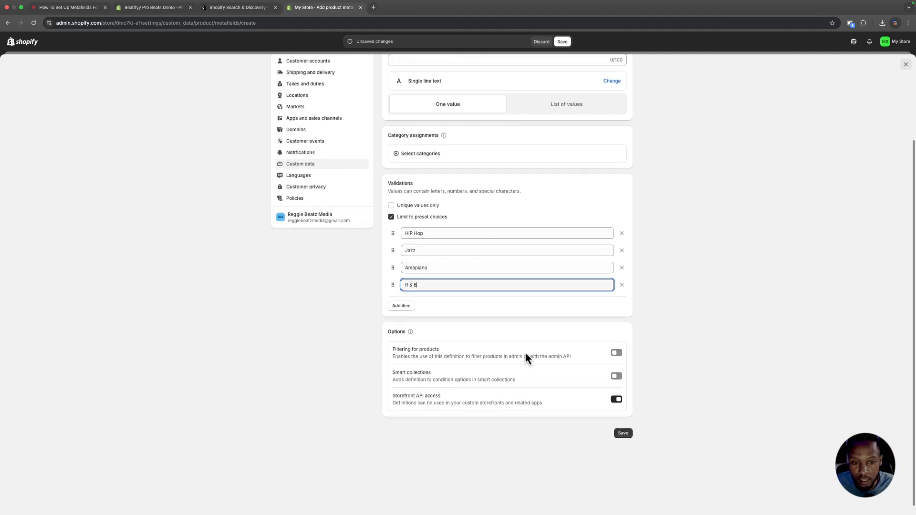
scroll(501, 356, "down", 1)
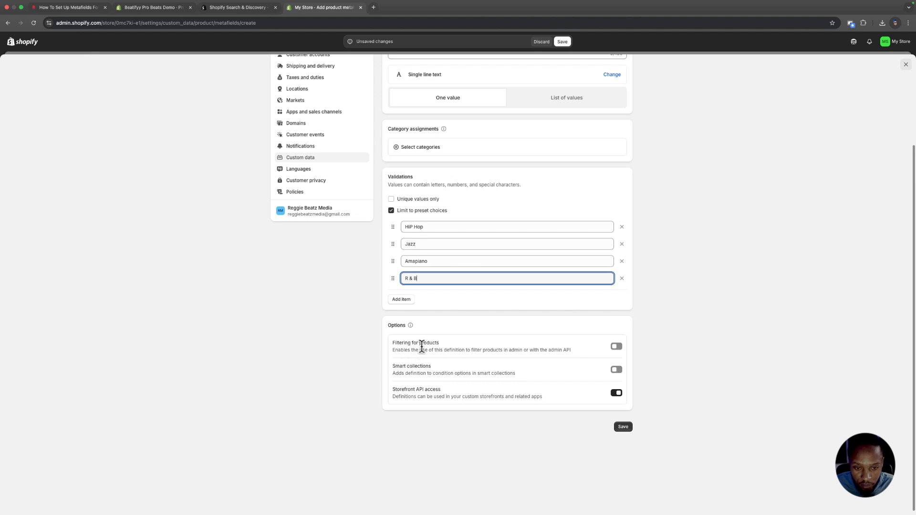
left_click(618, 349)
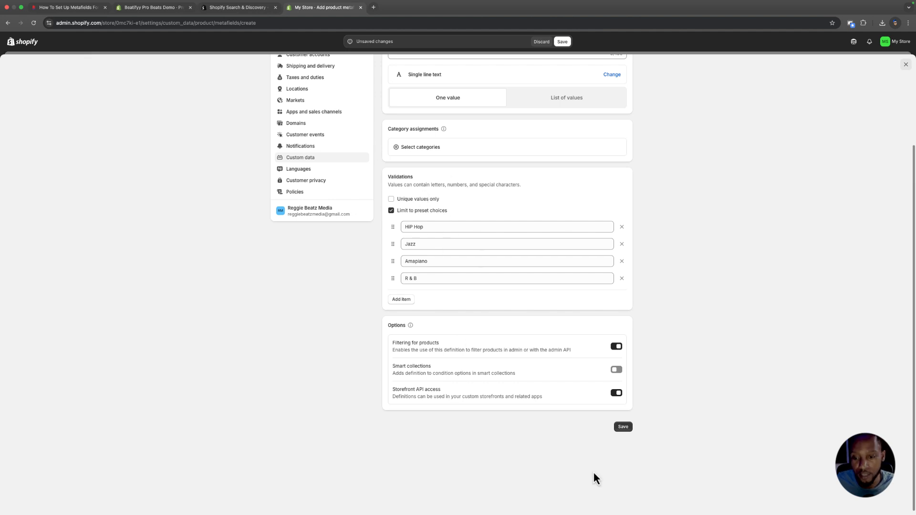
left_click(623, 427)
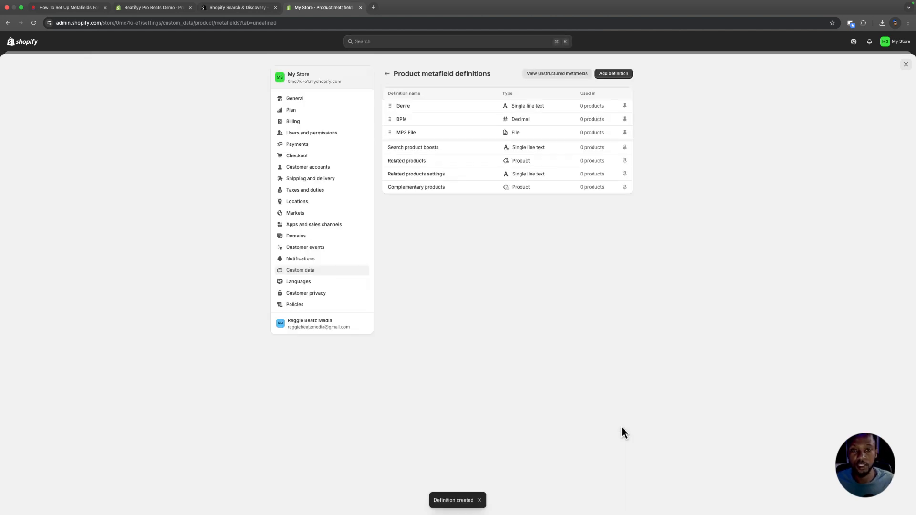
Copy the Key namespace and key audio.key from the Beatifyy guide, check its Key example, and return to Shopify's product metafield definitions.
left_click(70, 11)
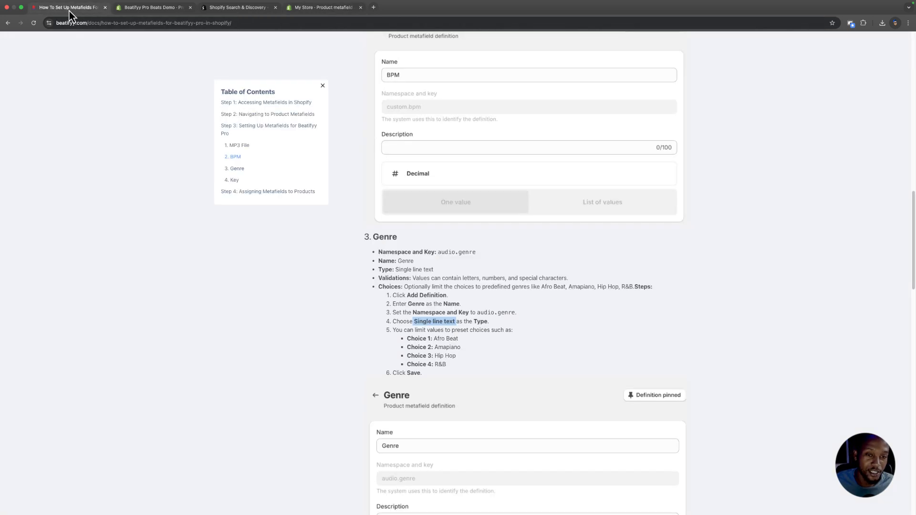
scroll(513, 392, "down", 7)
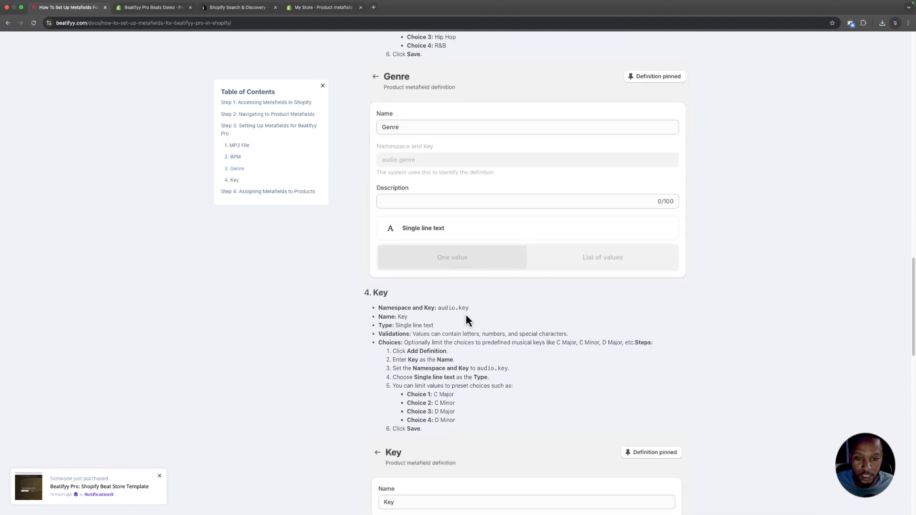
left_click_drag(469, 307, 438, 308)
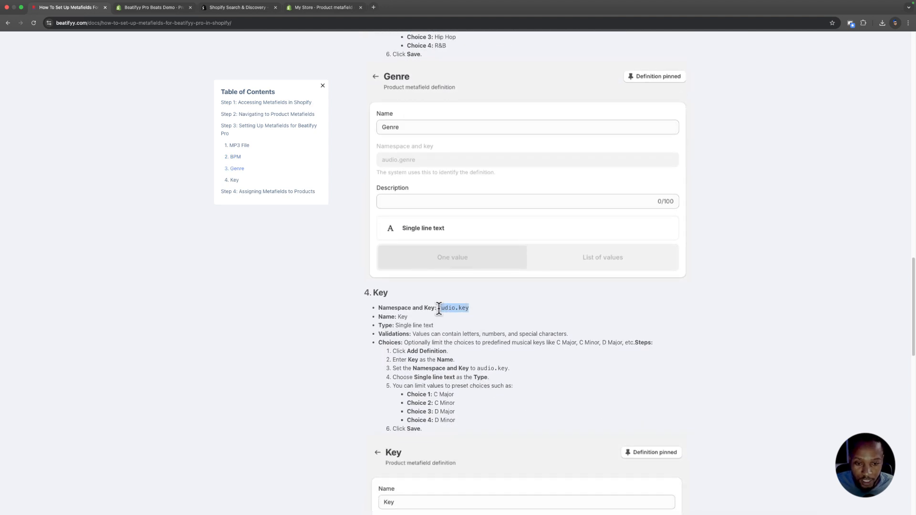
scroll(519, 365, "down", 13)
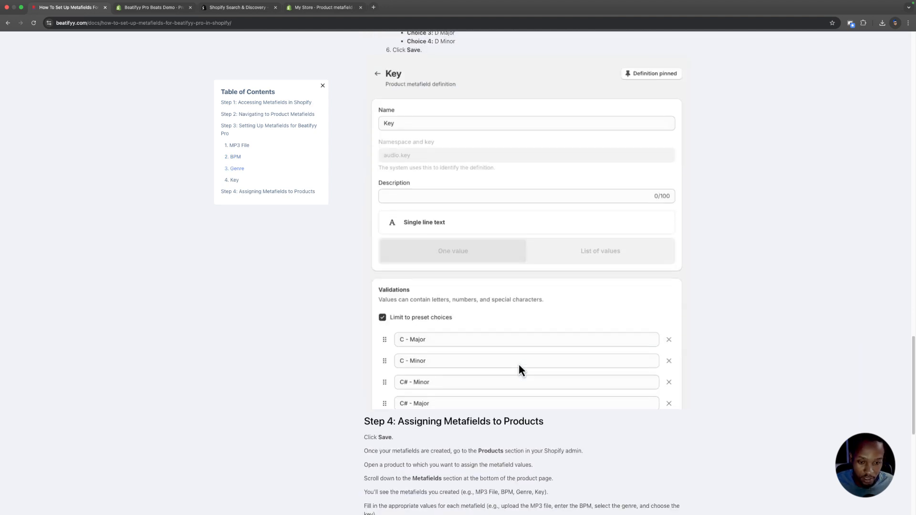
scroll(525, 390, "up", 5)
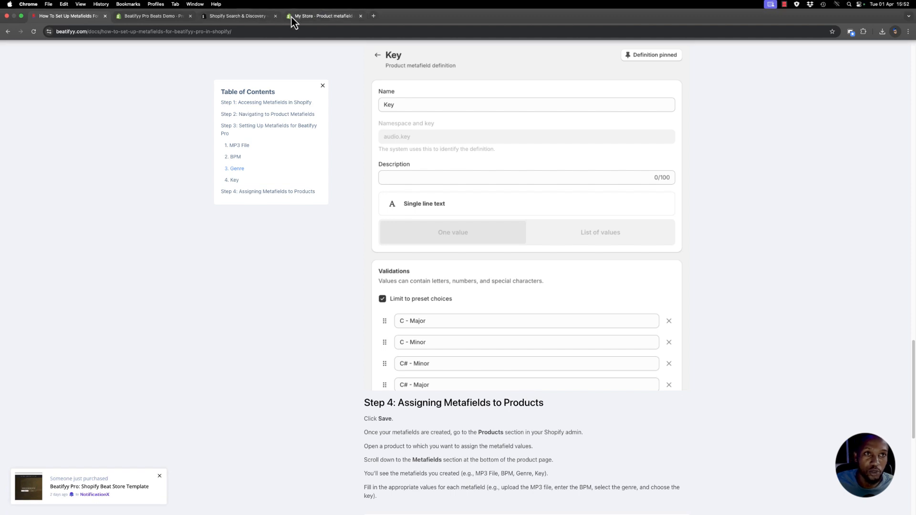
left_click(254, 18)
left_click(324, 19)
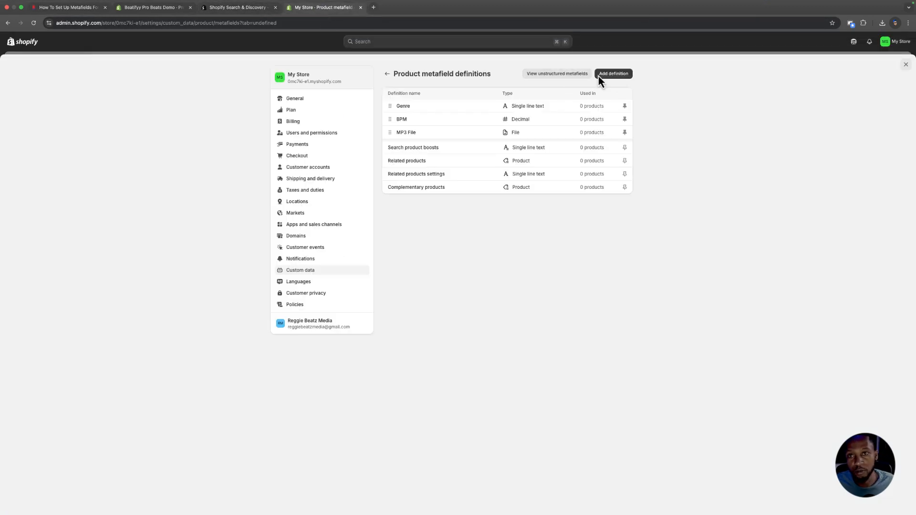
Add a product metafield definition with the custom name Key, namespace and key audio.key, and type Single line text.
left_click(618, 75)
left_click(440, 105)
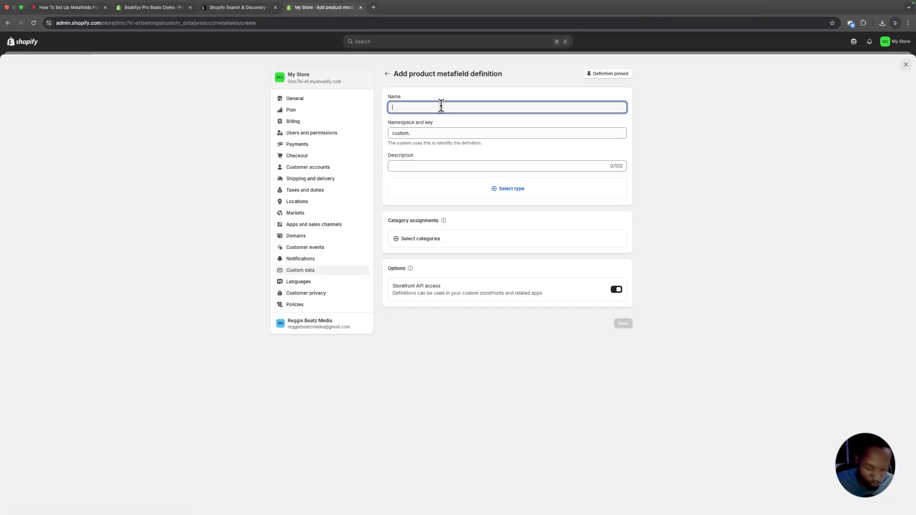
type("Key")
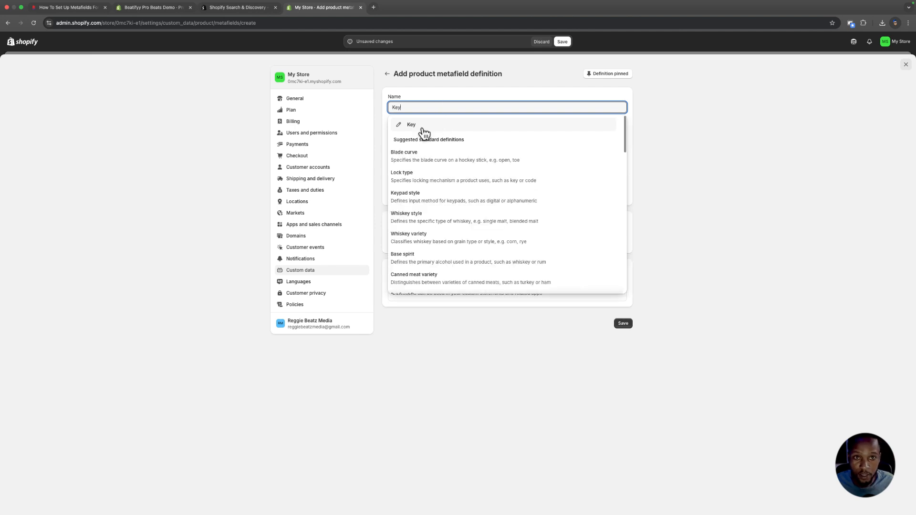
left_click(423, 128)
type("audio.key")
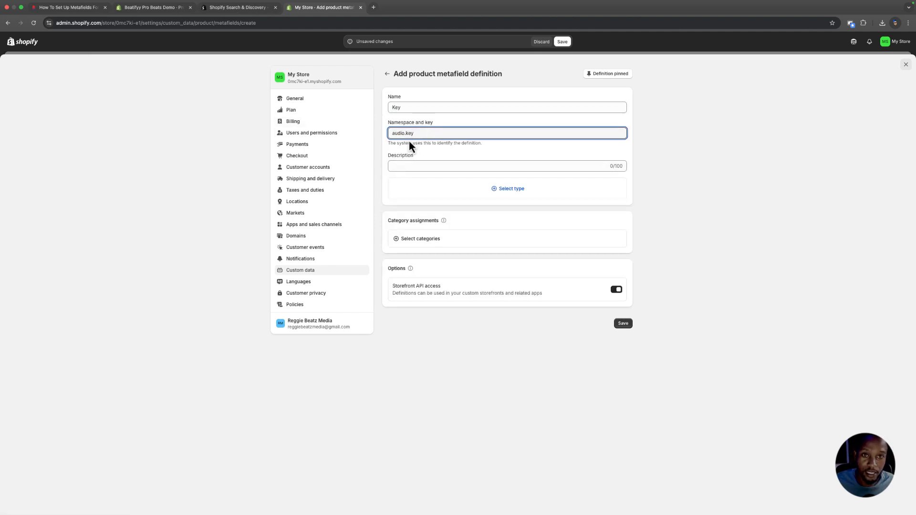
left_click(520, 195)
left_click(421, 244)
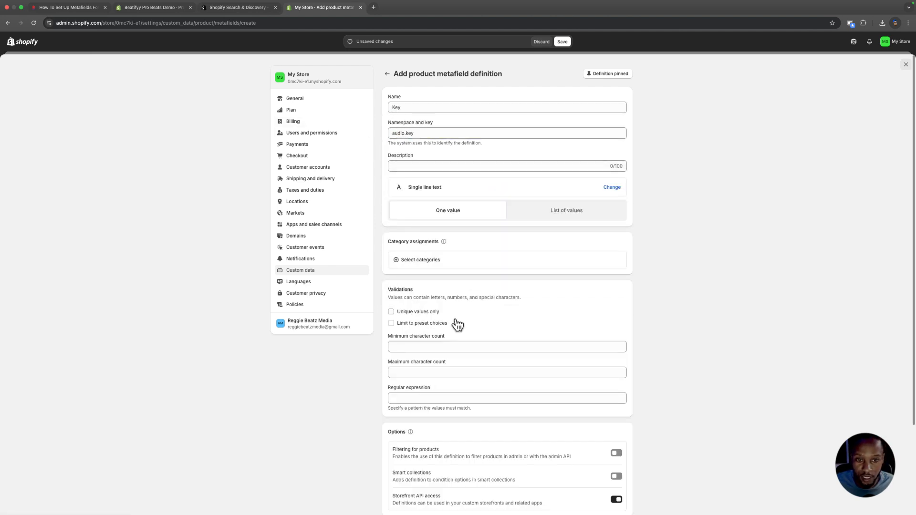
Limit the Key definition's values to the preset choices Cm, C, B, A and Am.
left_click(424, 325)
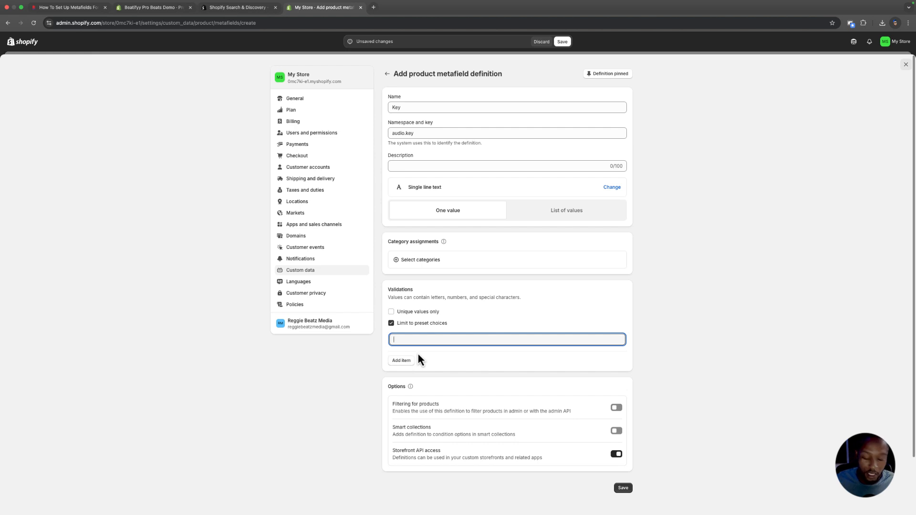
type("CM")
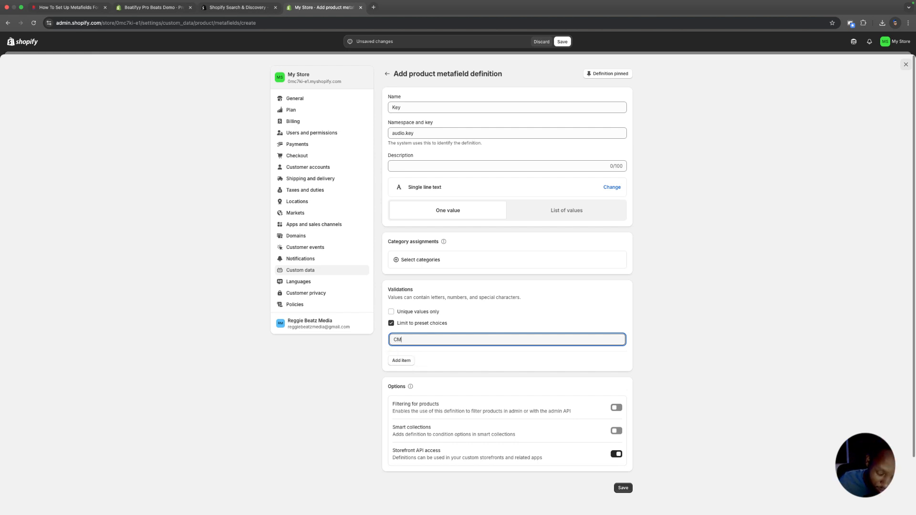
left_click(405, 363)
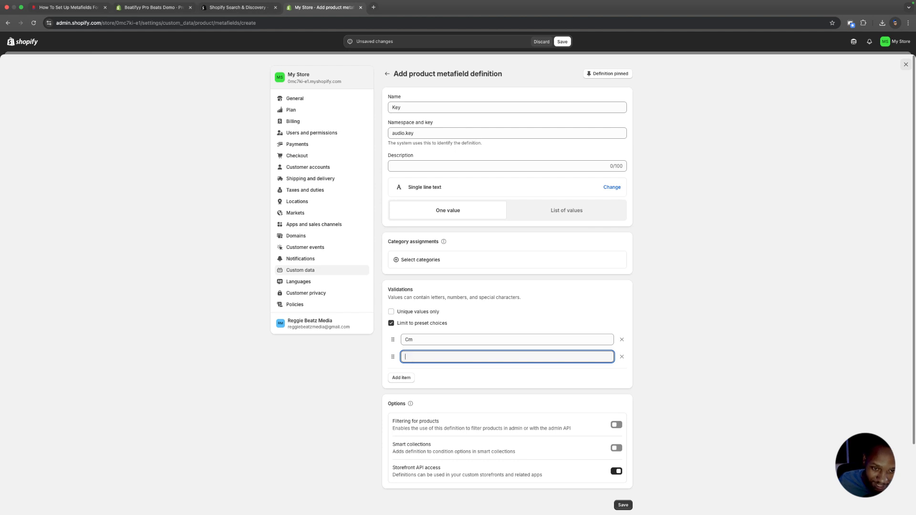
left_click(409, 381)
type("b")
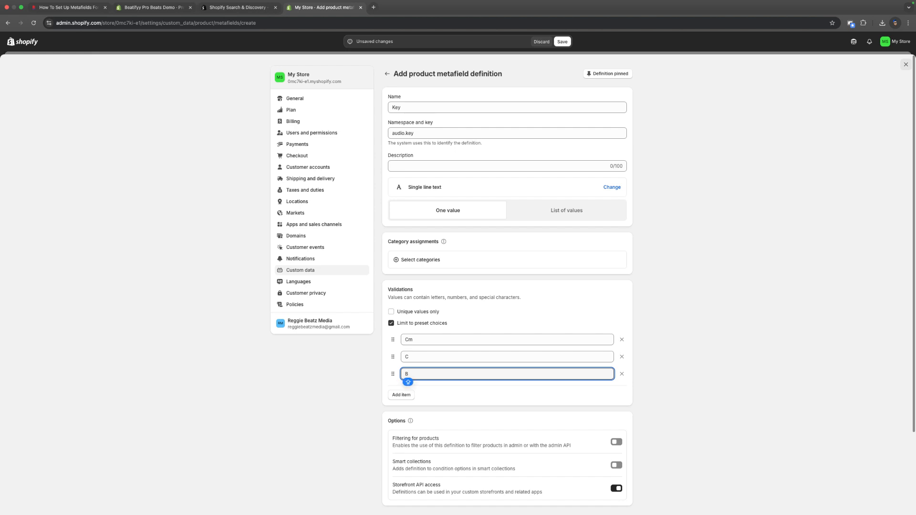
scroll(420, 372, "down", 3)
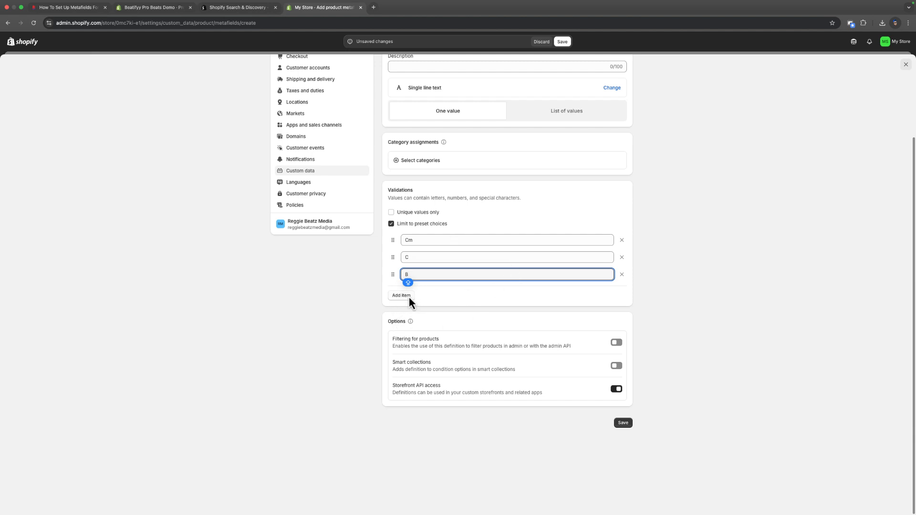
left_click(408, 296)
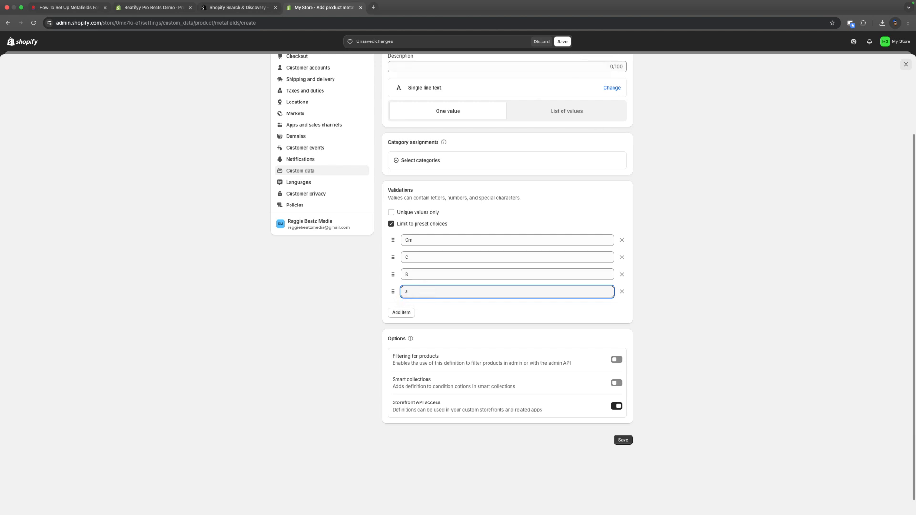
left_click(401, 313)
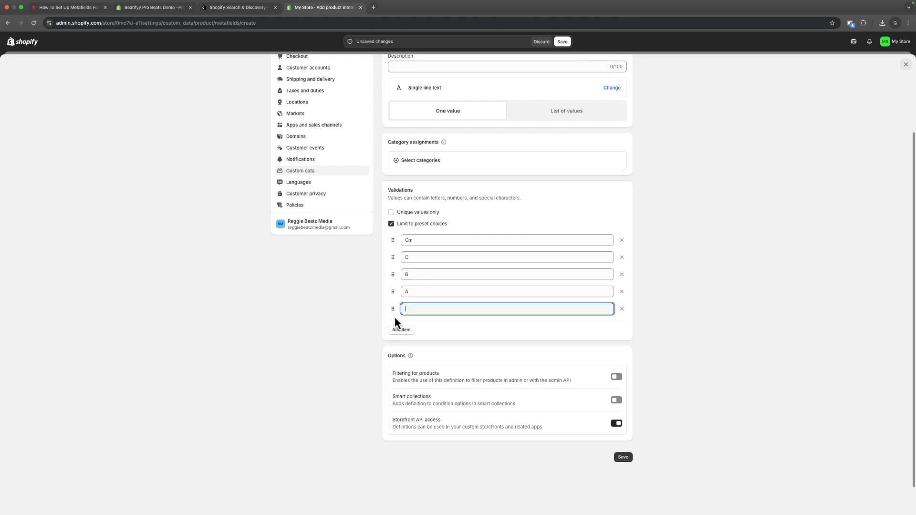
type("a")
Save the Key metafield definition and close the store settings.
scroll(558, 162, "up", 2)
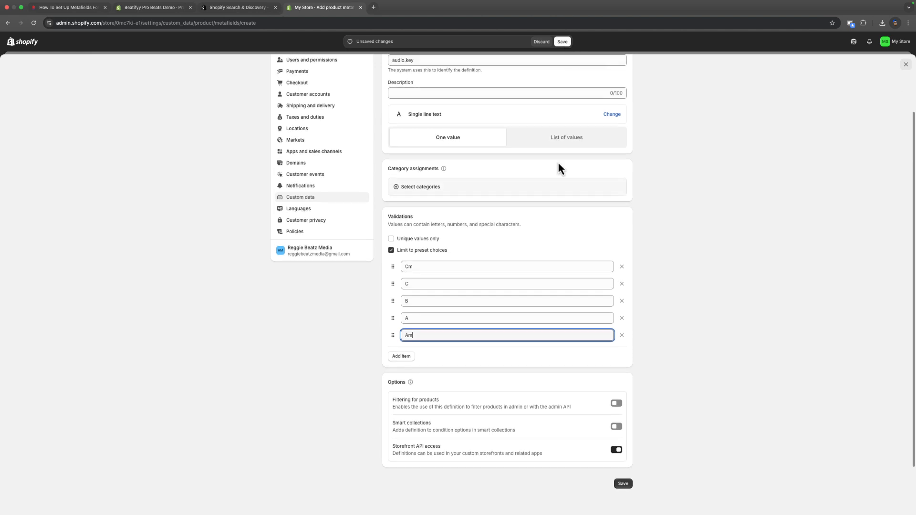
scroll(451, 161, "down", 3)
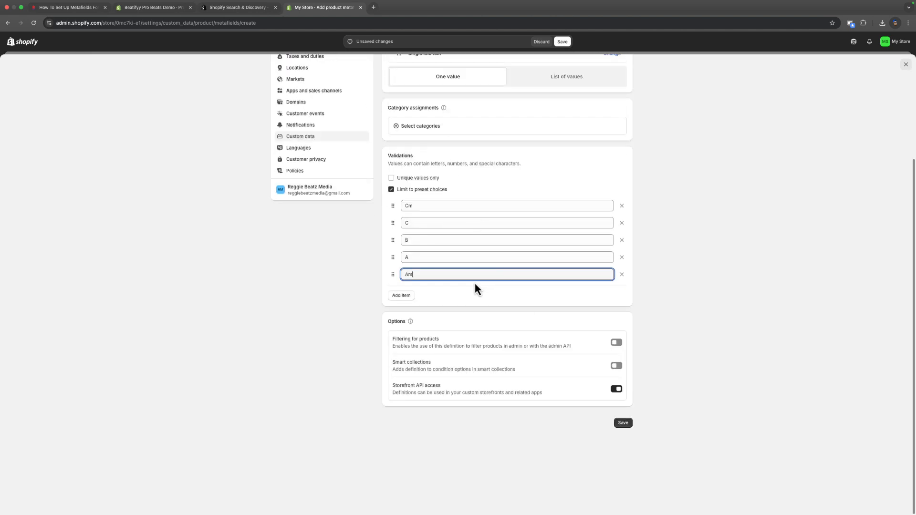
scroll(475, 288, "up", 3)
scroll(500, 367, "down", 3)
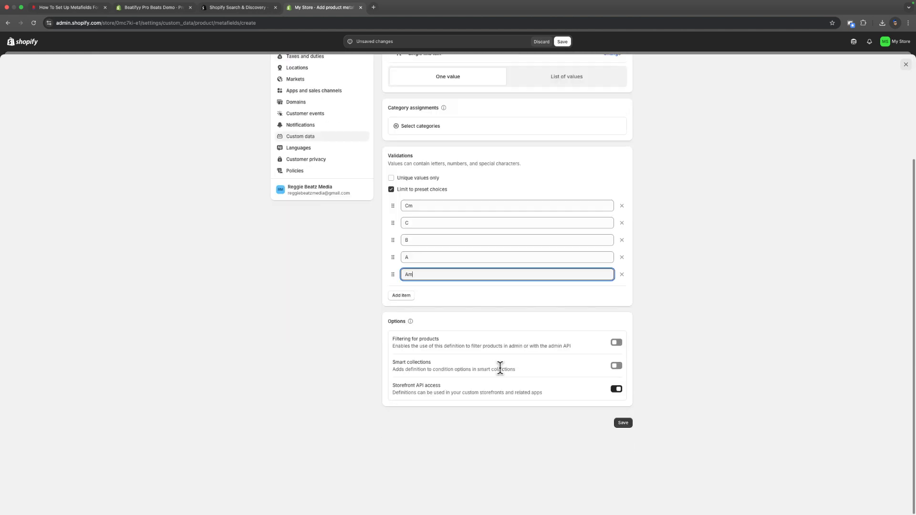
left_click(626, 424)
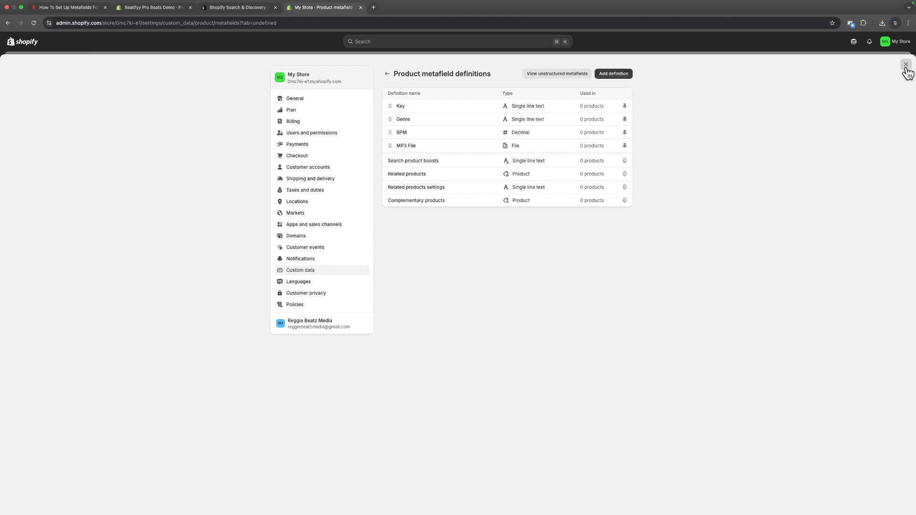
left_click(906, 67)
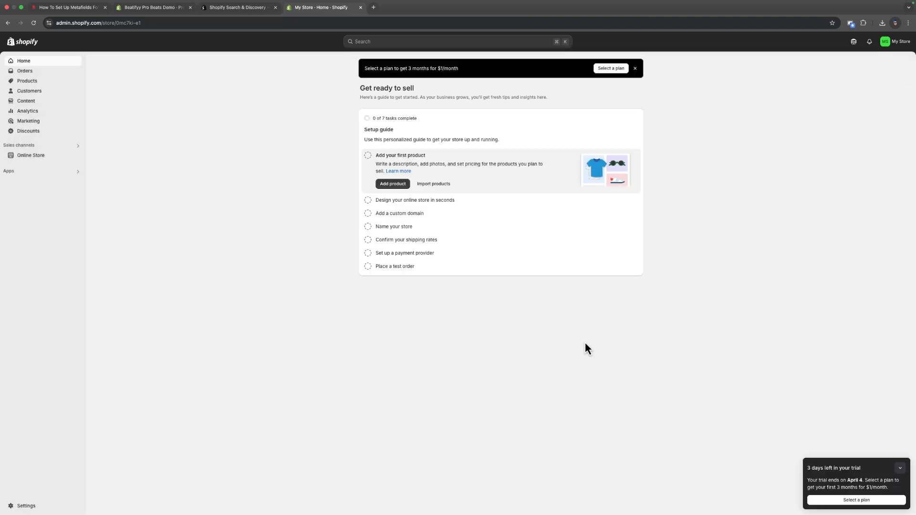
Open the beatifyy-pro-v2 theme from the theme library for customization and look over its home page sections.
left_click(40, 158)
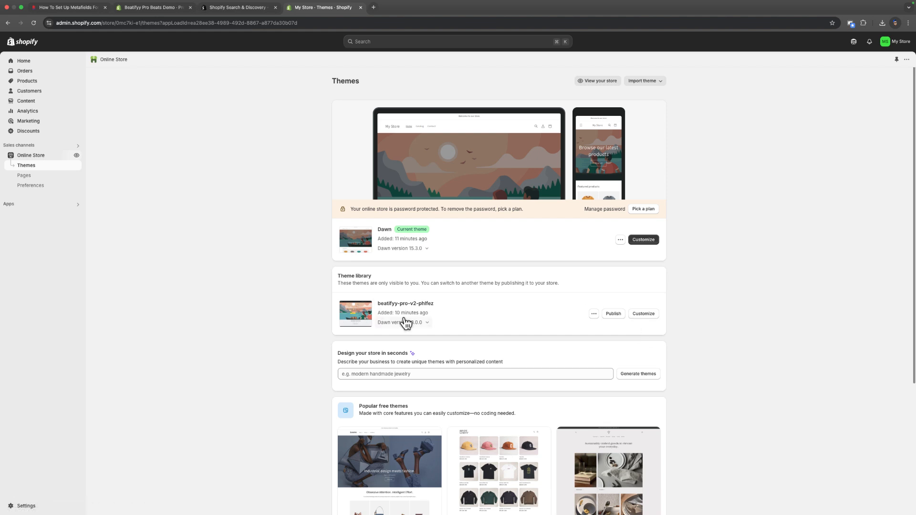
left_click(649, 317)
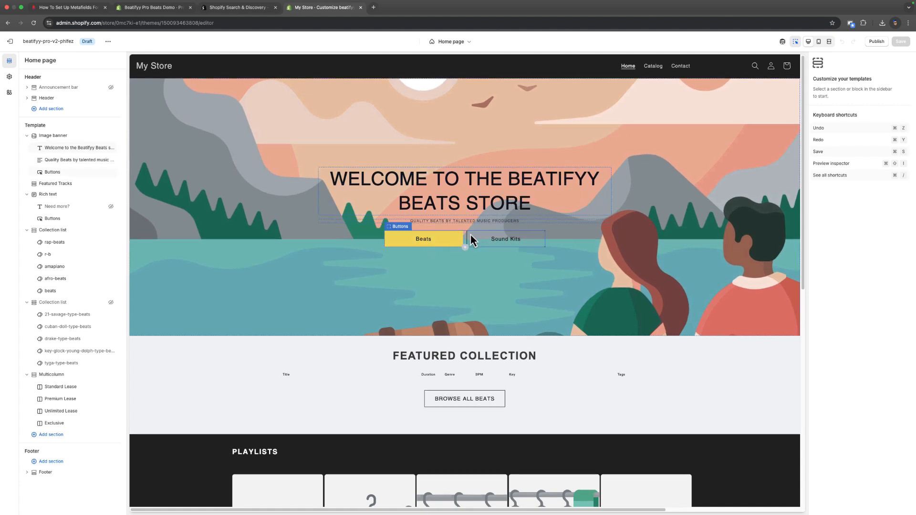
scroll(471, 234, "down", 5)
scroll(471, 235, "up", 5)
scroll(477, 239, "down", 5)
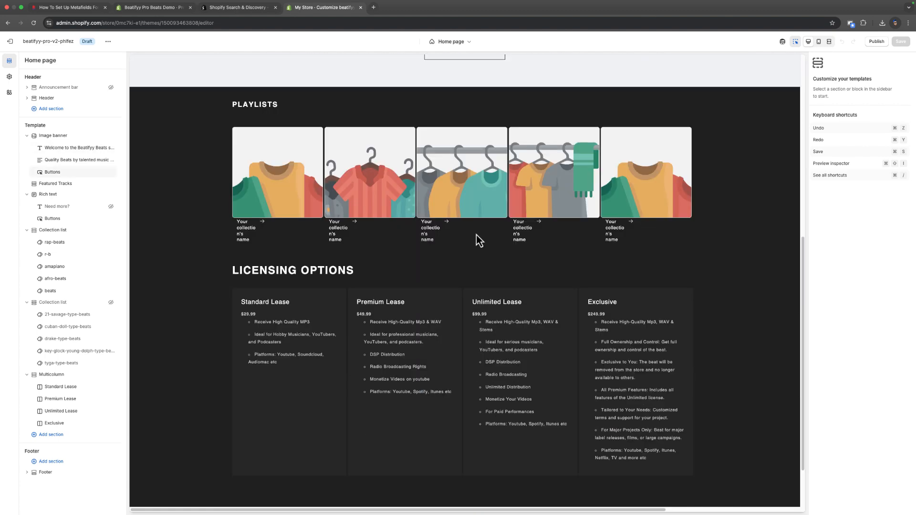
scroll(519, 258, "up", 5)
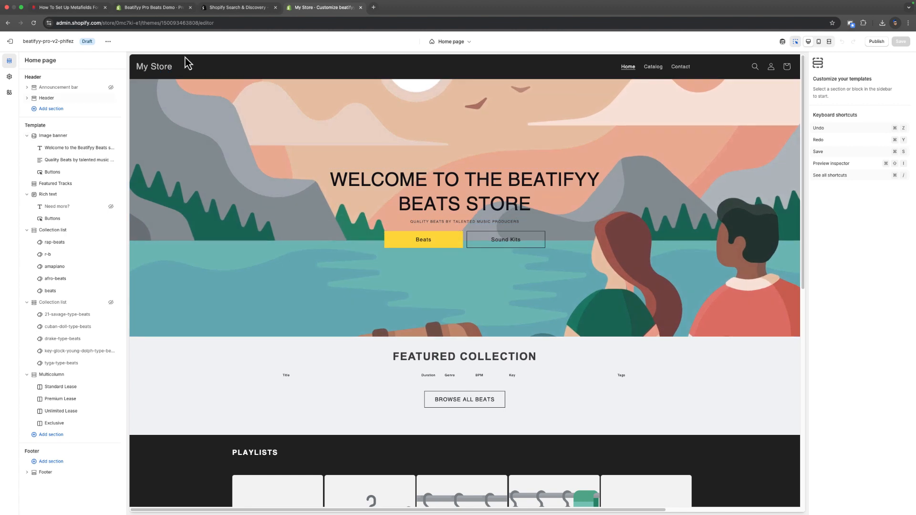
Upload Logo Official.png in the theme's logo settings and use it as both the store logo and the favicon image.
left_click(154, 68)
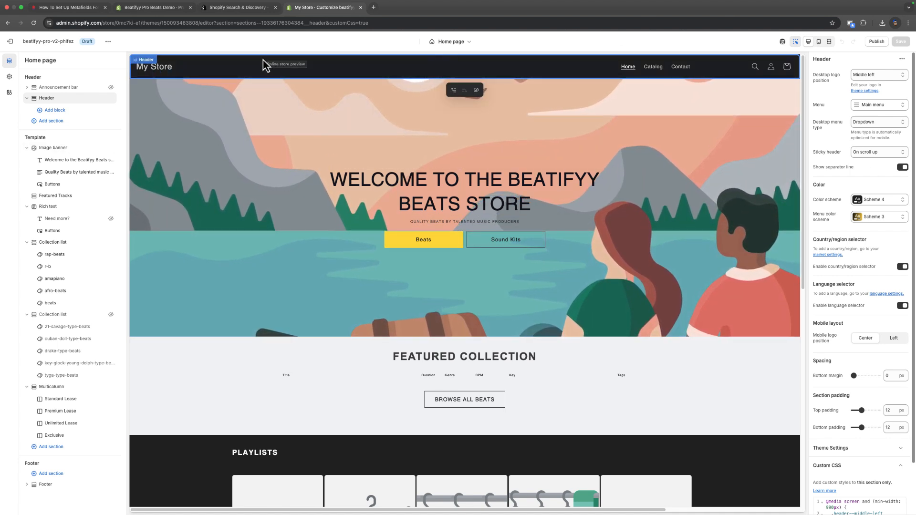
left_click(13, 82)
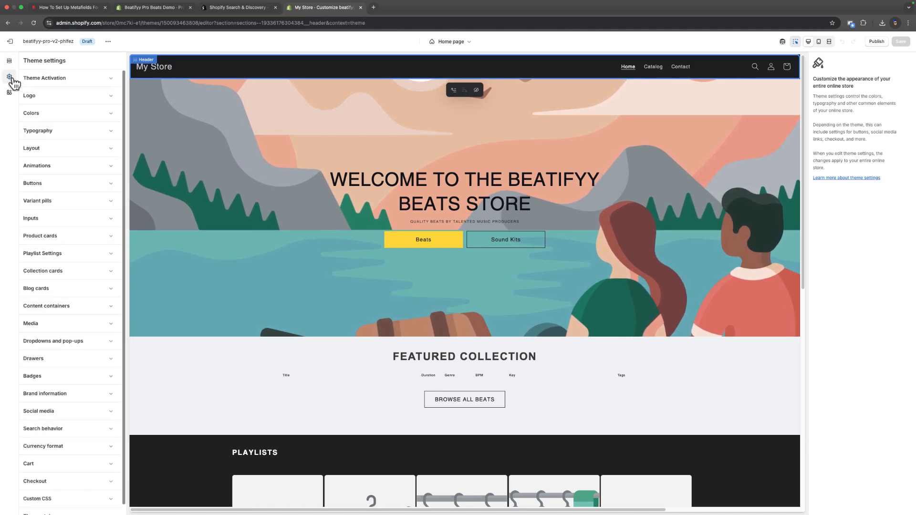
left_click(45, 96)
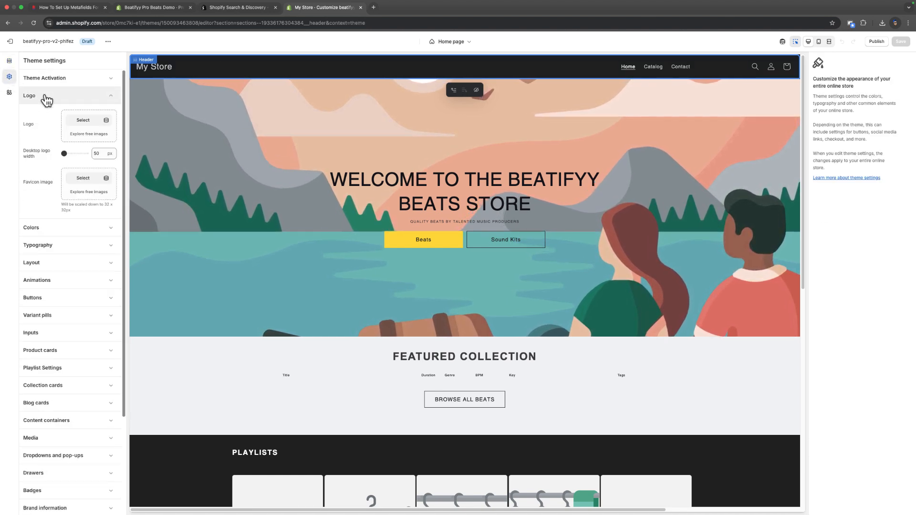
left_click(83, 121)
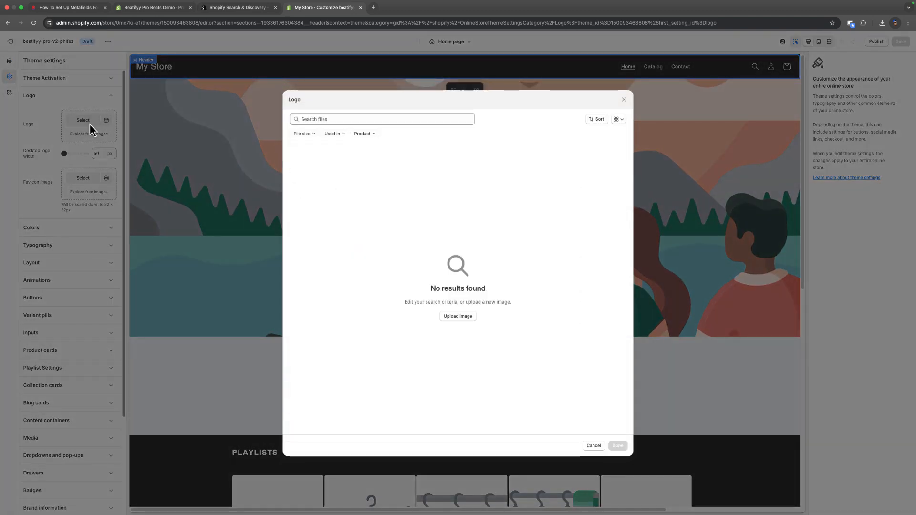
left_click(464, 318)
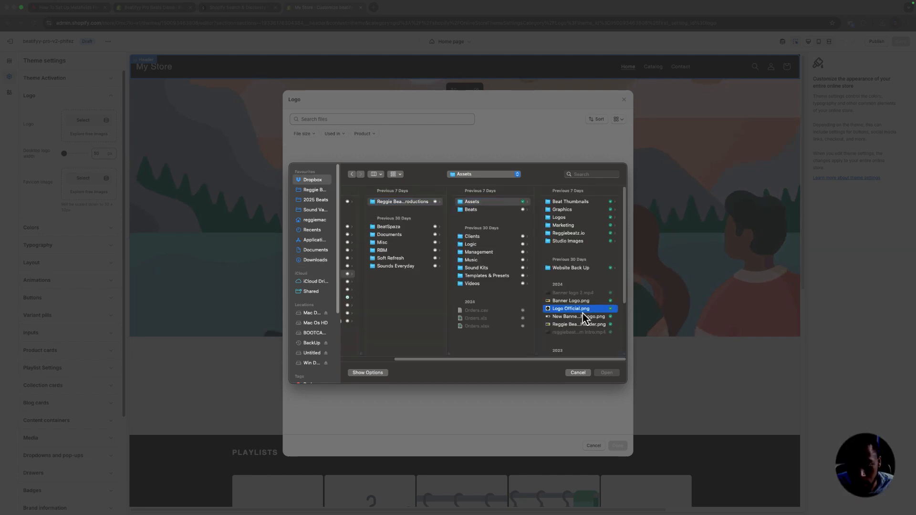
left_click(583, 313)
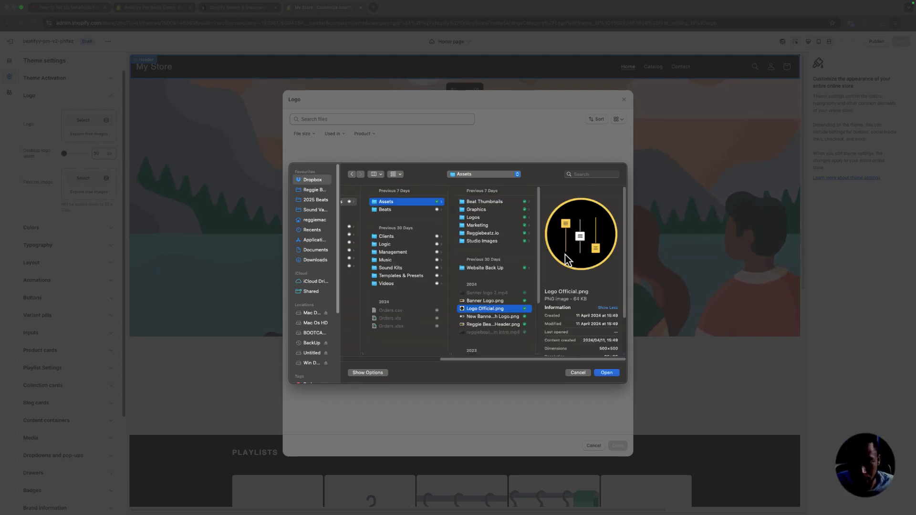
left_click(616, 375)
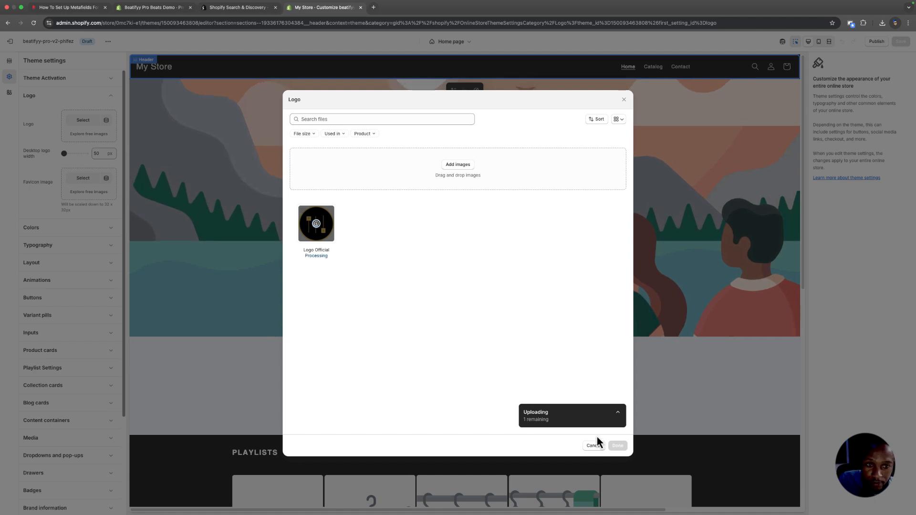
left_click(618, 446)
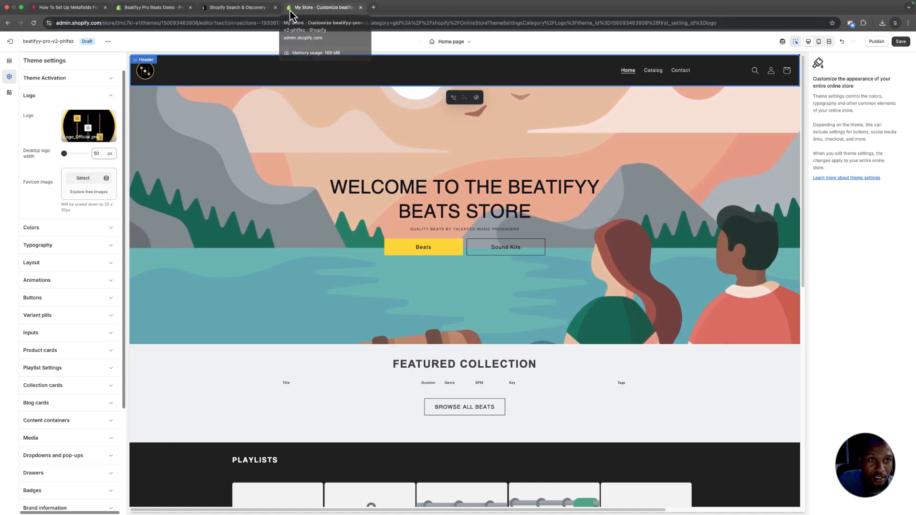
left_click(90, 182)
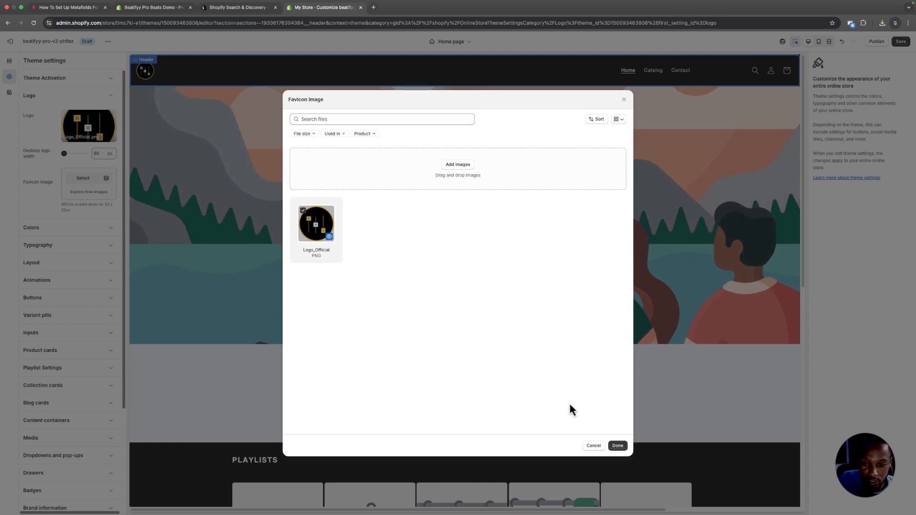
left_click(617, 445)
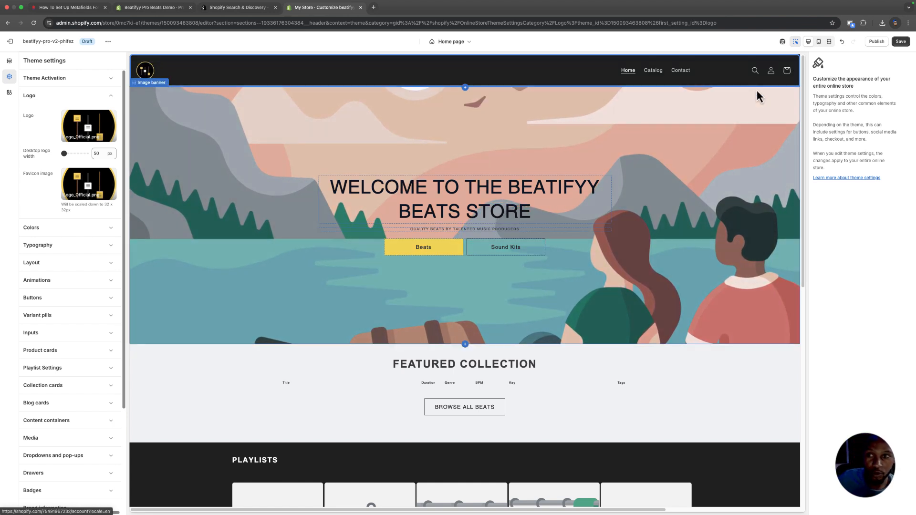
Upload Add a heading (2000 x 1000 px).png from Downloads and set it as the image banner's first image.
left_click(740, 95)
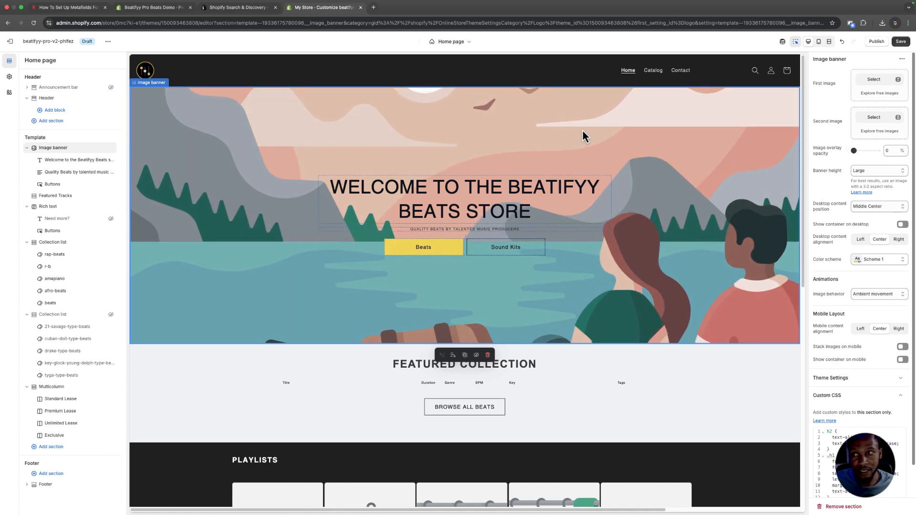
left_click(880, 84)
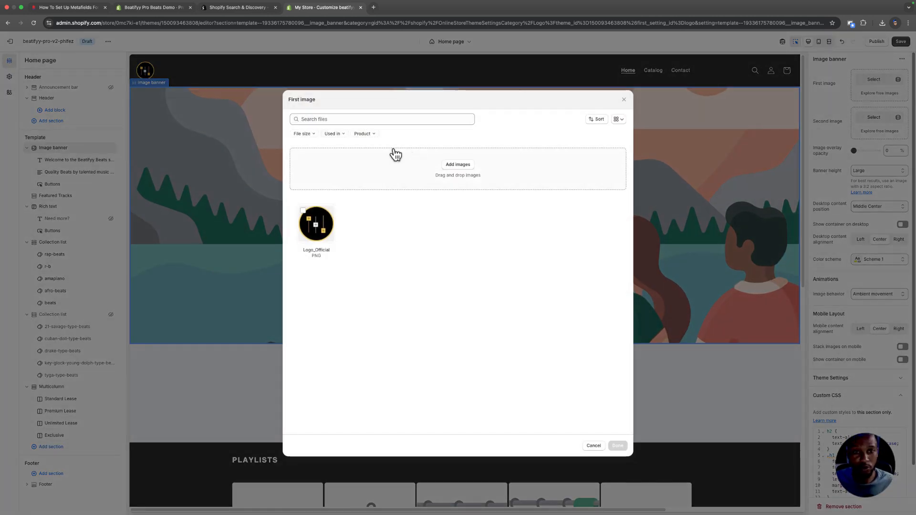
left_click(461, 177)
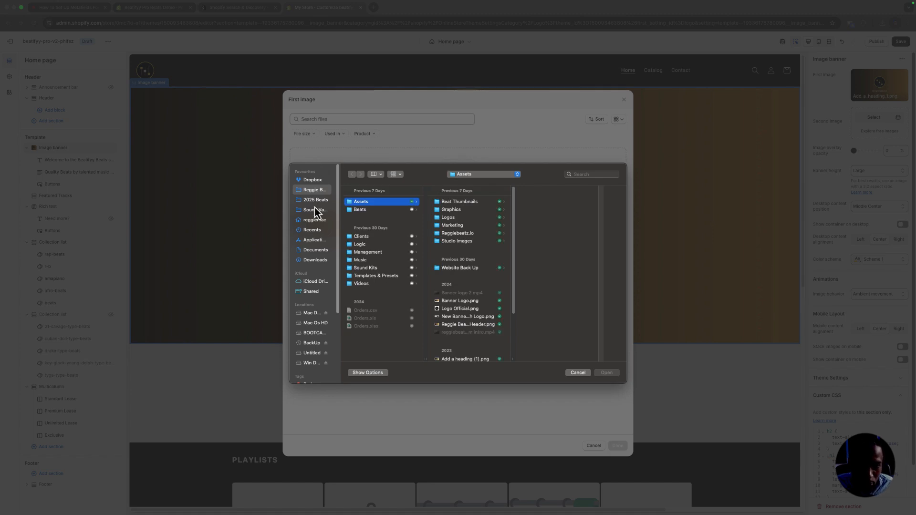
left_click(316, 261)
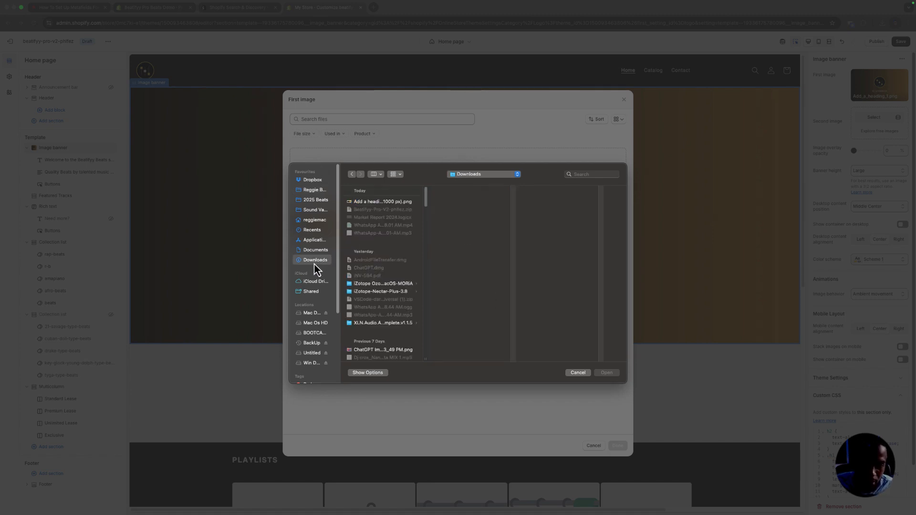
left_click(361, 205)
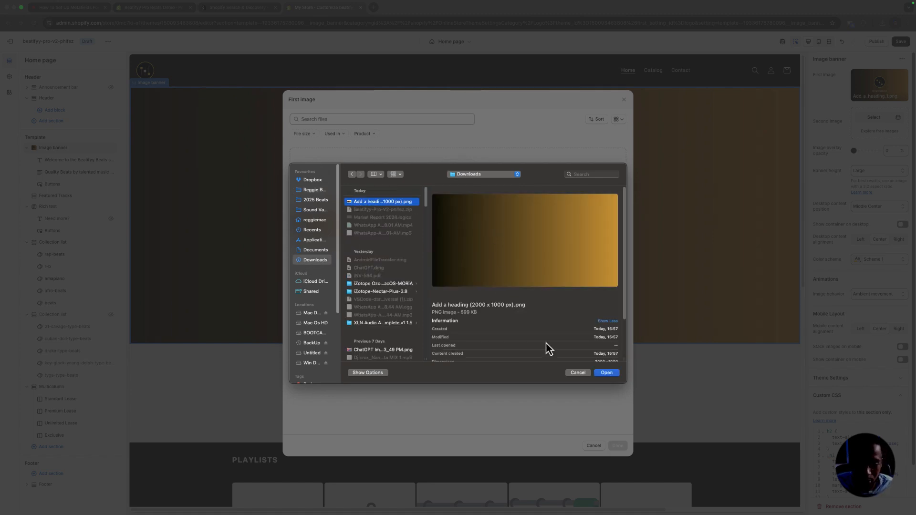
left_click(617, 374)
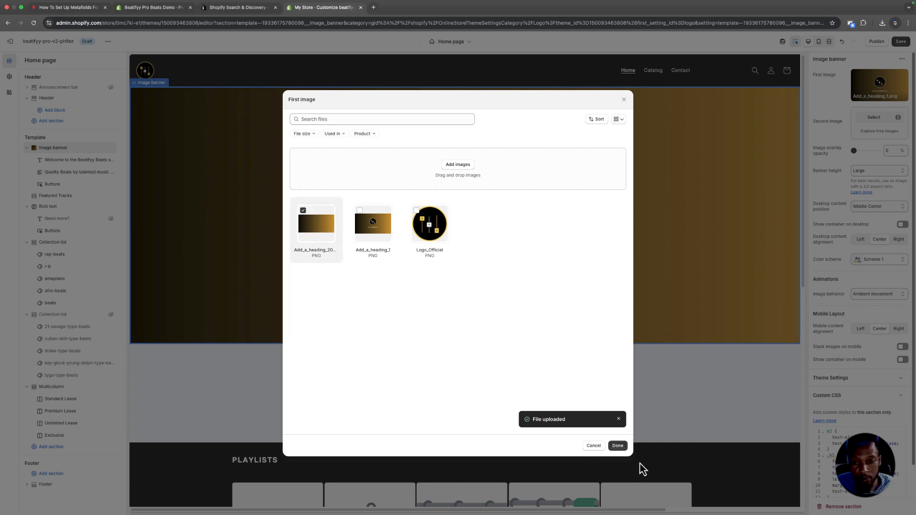
left_click(616, 447)
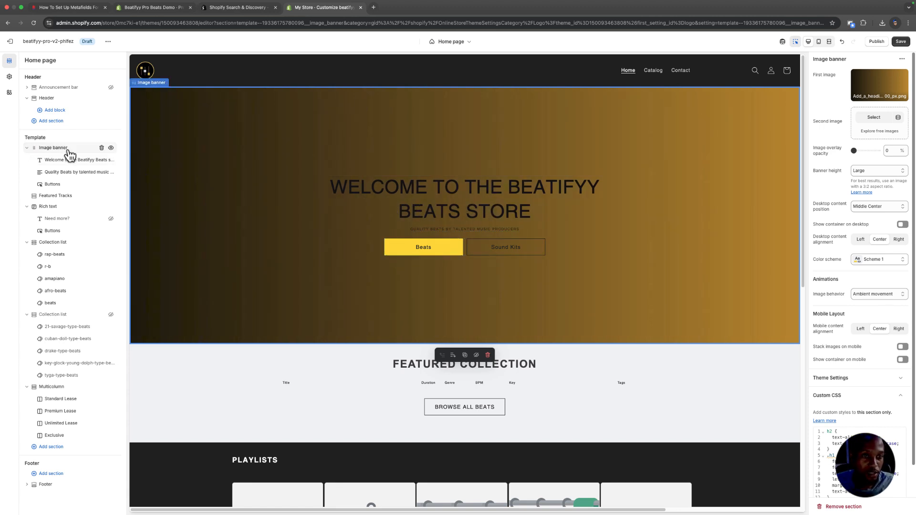
Try Scheme 2 on the image banner, and set its color scheme to Scheme 3.
left_click(885, 259)
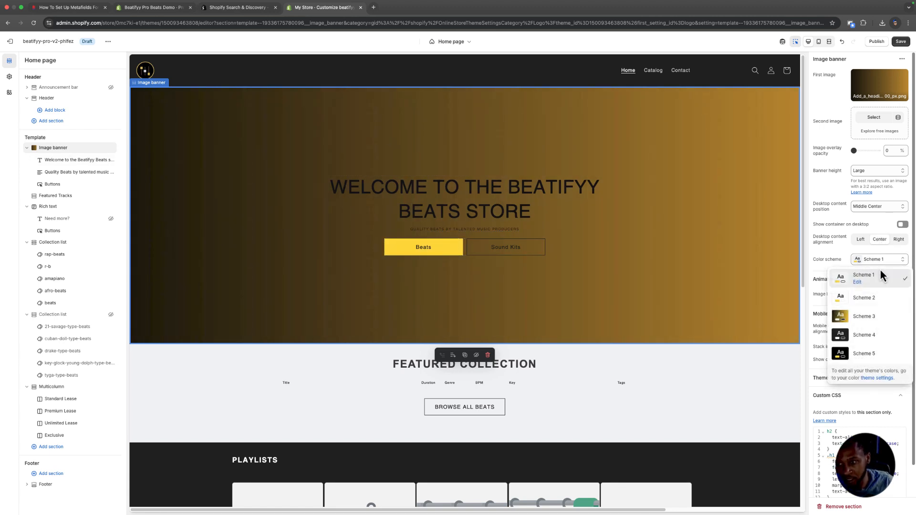
left_click(864, 299)
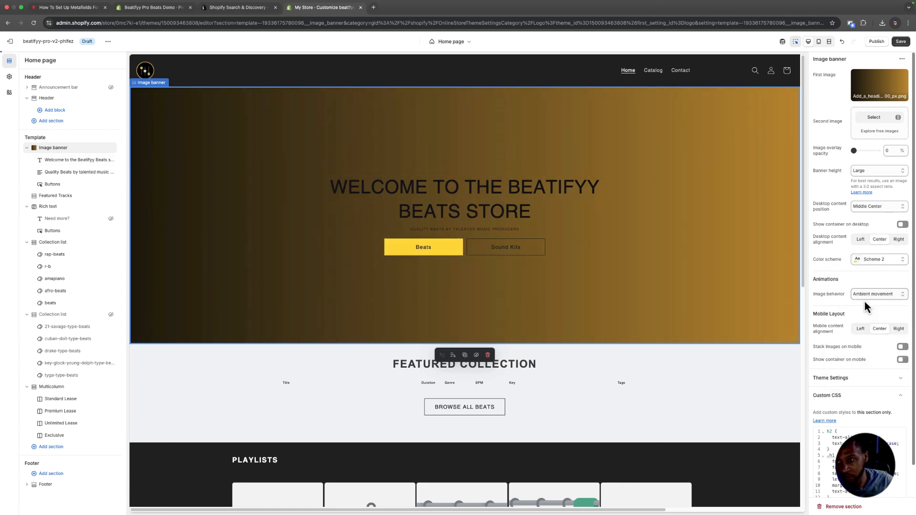
left_click(880, 265)
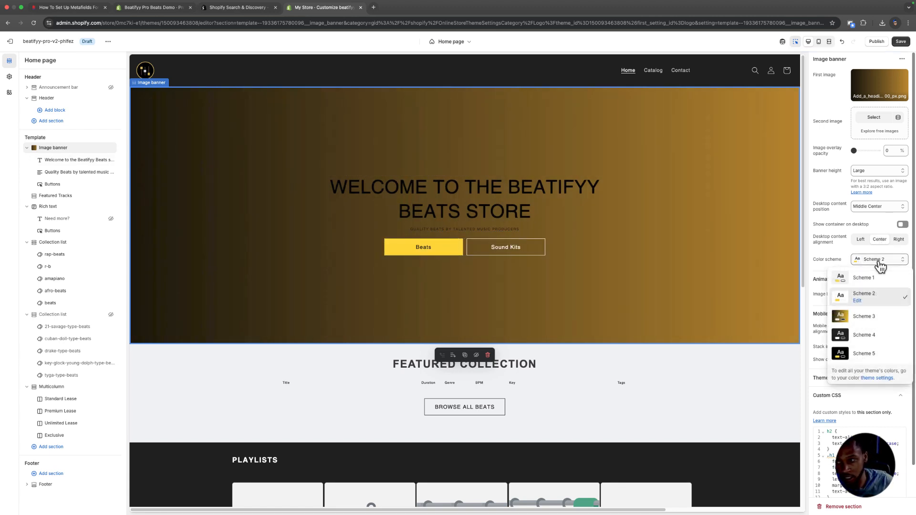
left_click(860, 320)
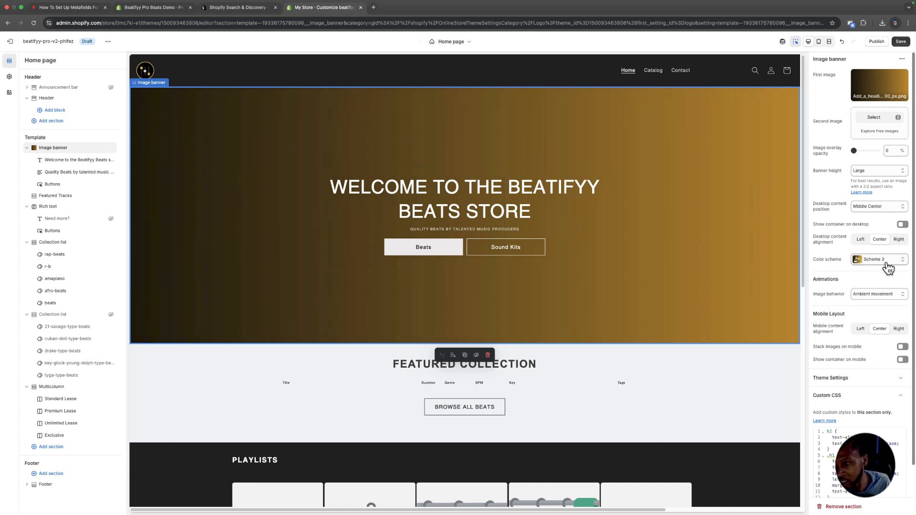
scroll(881, 269, "down", 1)
scroll(882, 258, "up", 1)
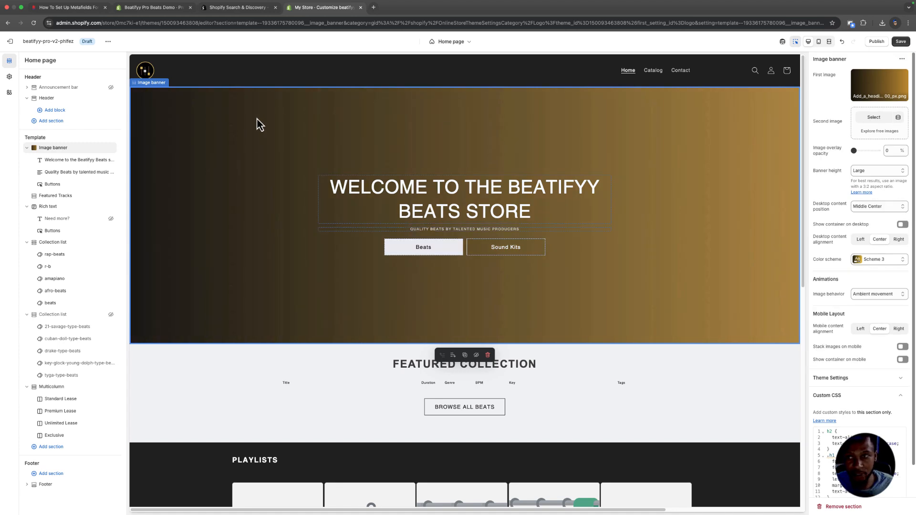
Set the banner's welcome heading size to Small in the mobile preview and check it in the desktop preview.
left_click(819, 44)
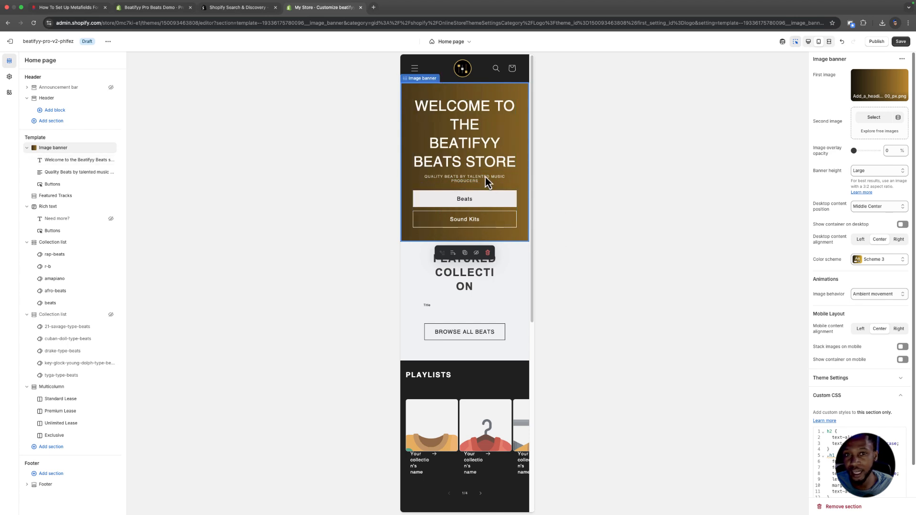
left_click(477, 150)
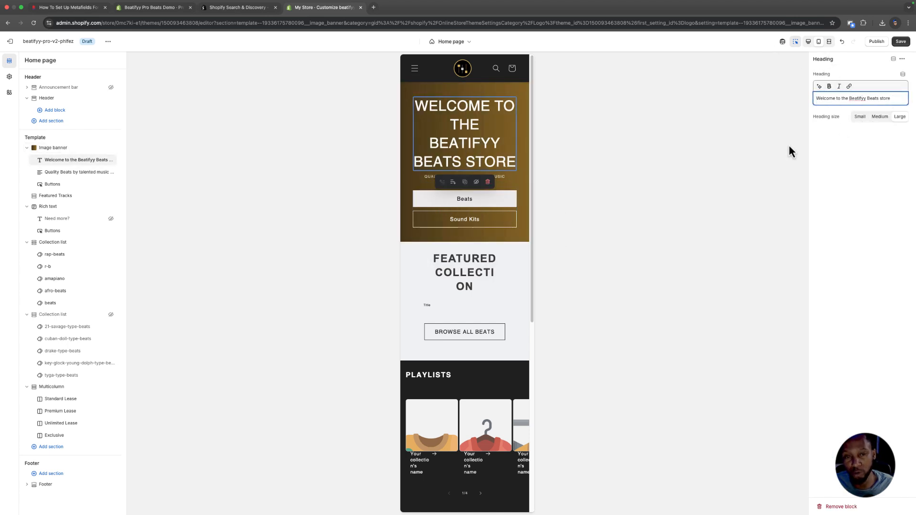
left_click(861, 117)
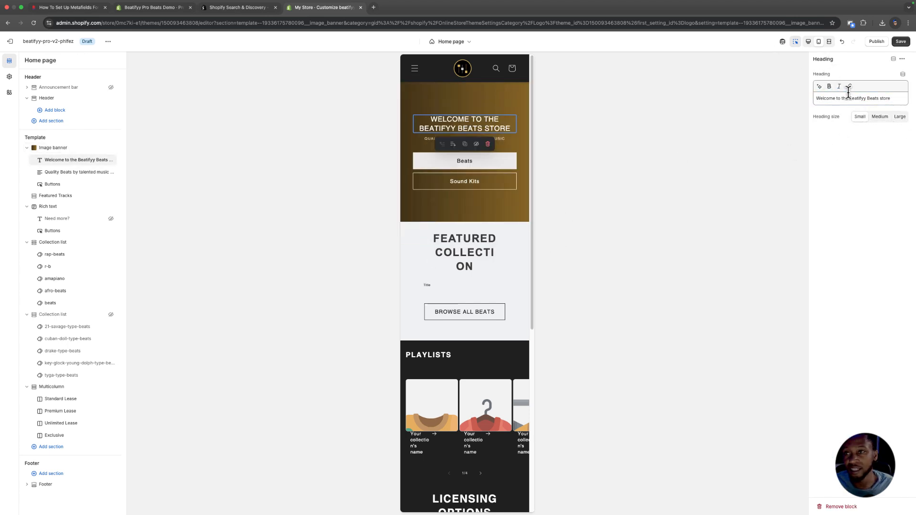
left_click(808, 42)
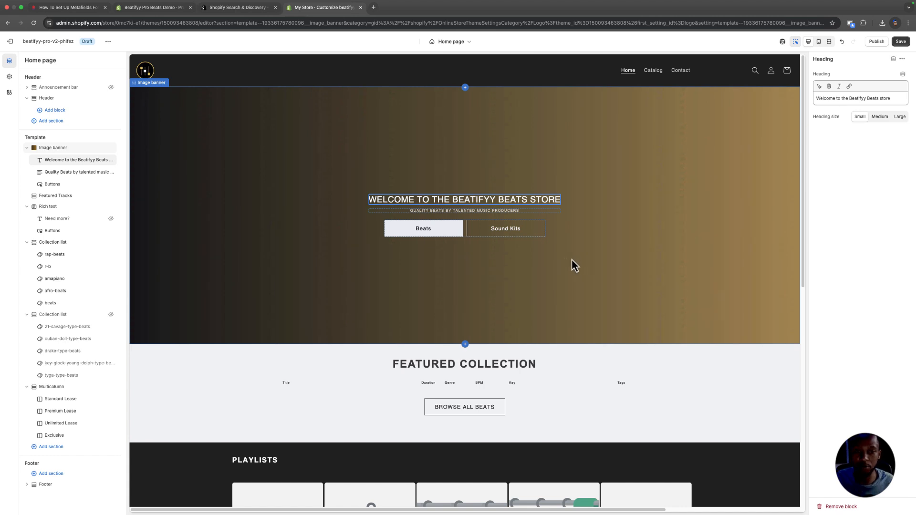
scroll(597, 250, "down", 2)
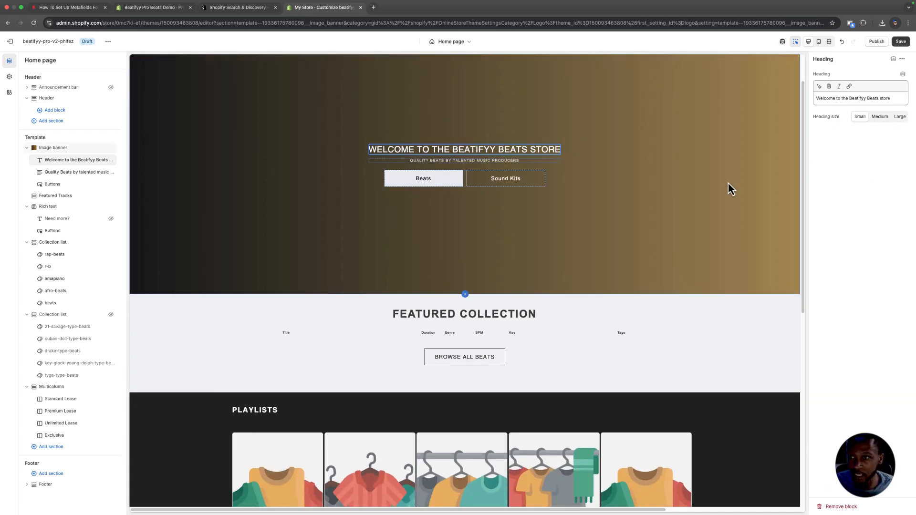
Examine the image banner's custom CSS for the h1 font size and review the home page sections below the banner.
left_click(51, 148)
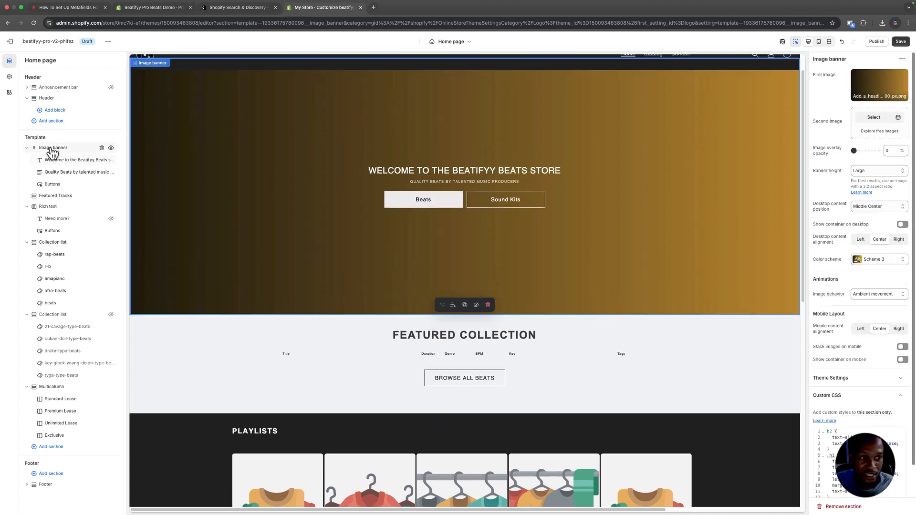
scroll(858, 392, "down", 2)
left_click(861, 448)
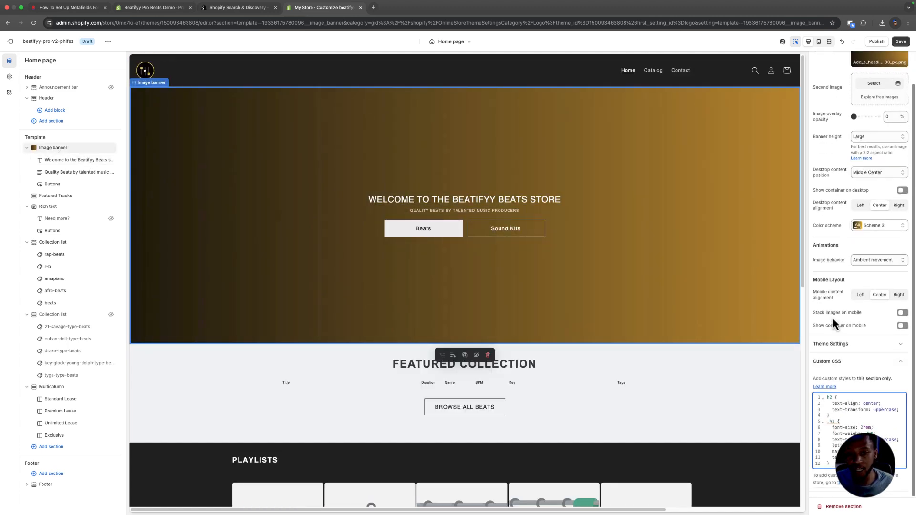
scroll(644, 255, "down", 1)
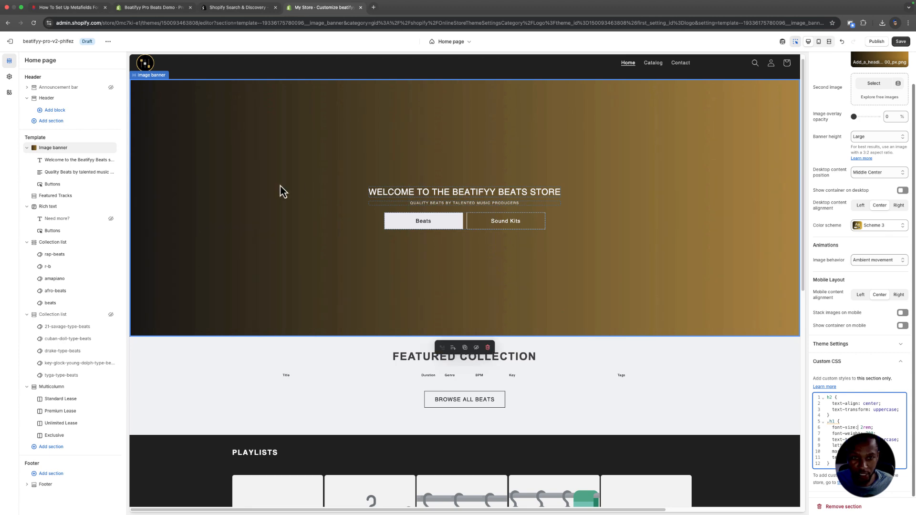
scroll(531, 189, "down", 4)
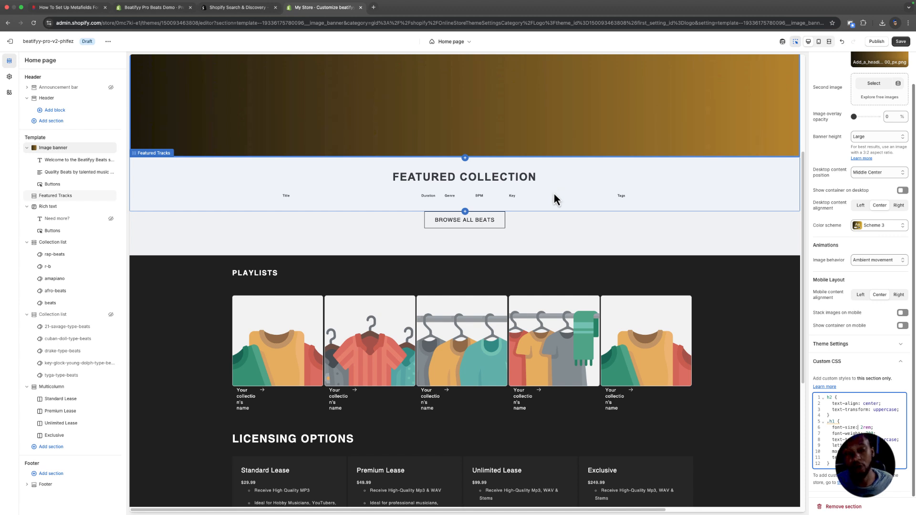
Save the theme customization, exit the theme editor and open the store's product list.
left_click(901, 42)
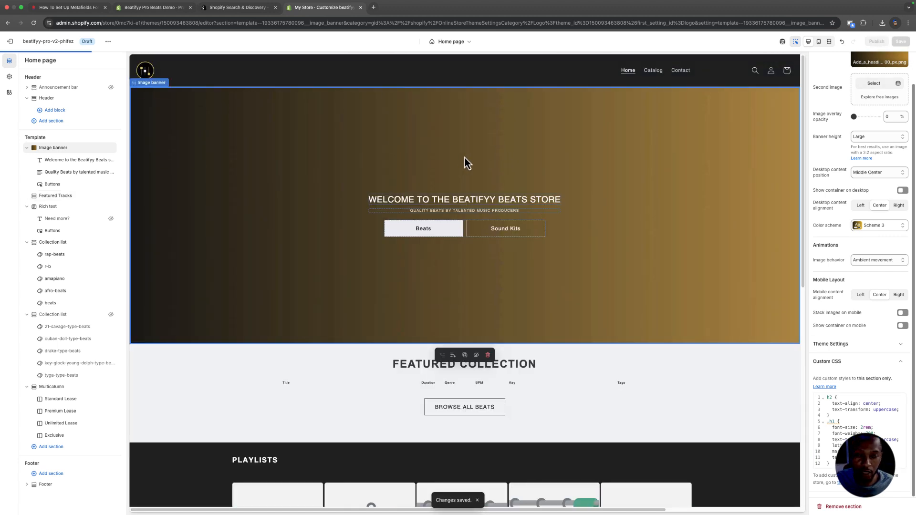
left_click(16, 44)
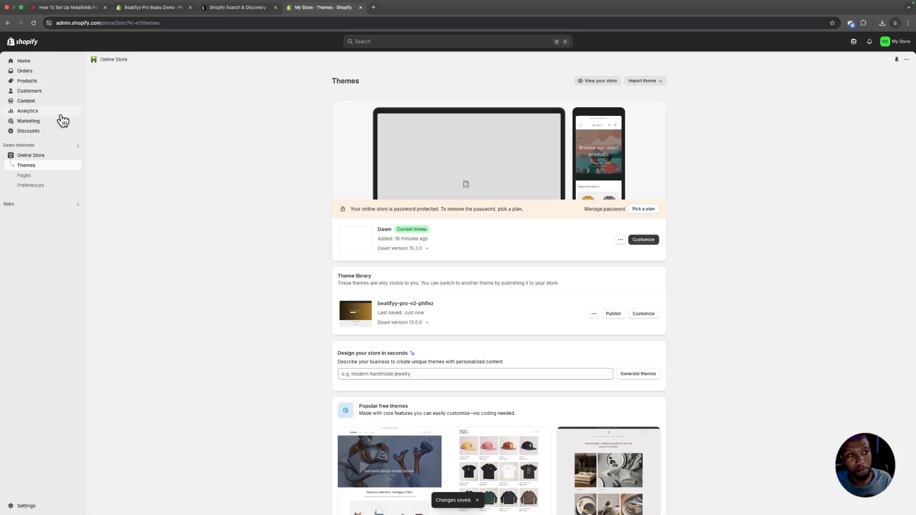
left_click(31, 84)
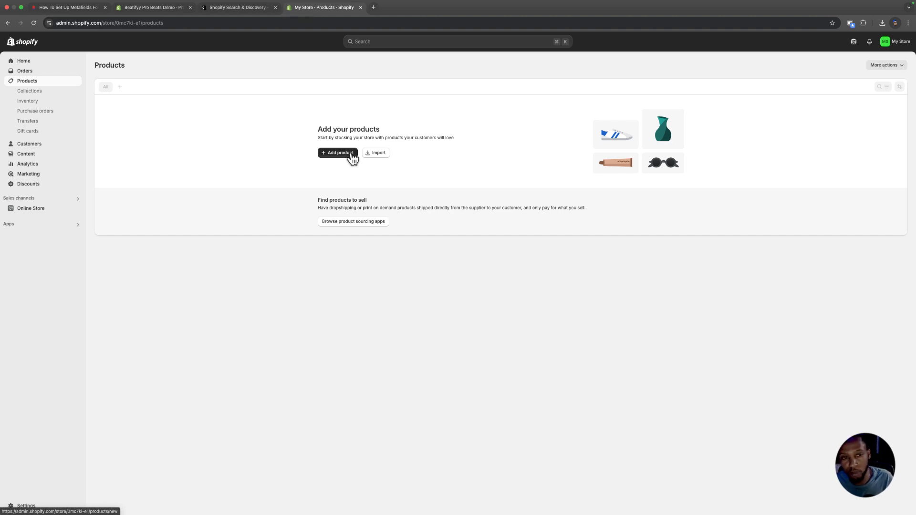
Start a new product and title it "Let Get It".
left_click(352, 154)
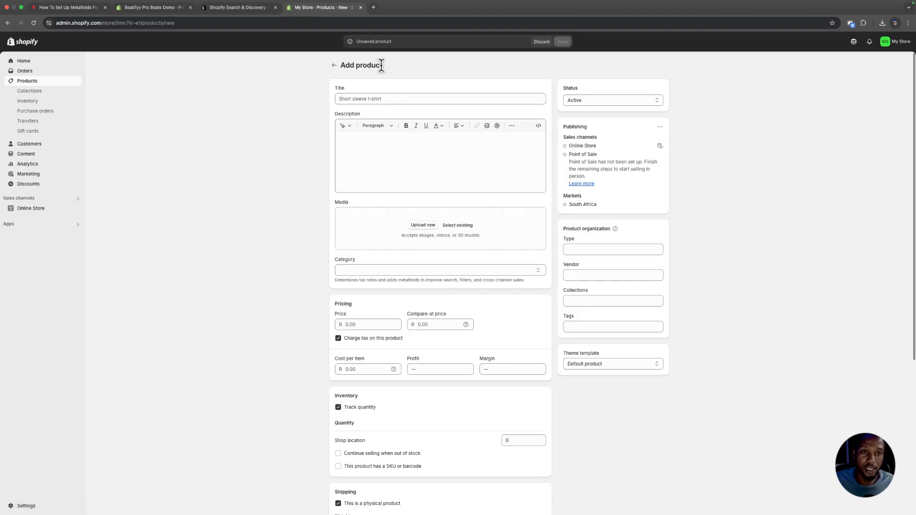
left_click(395, 98)
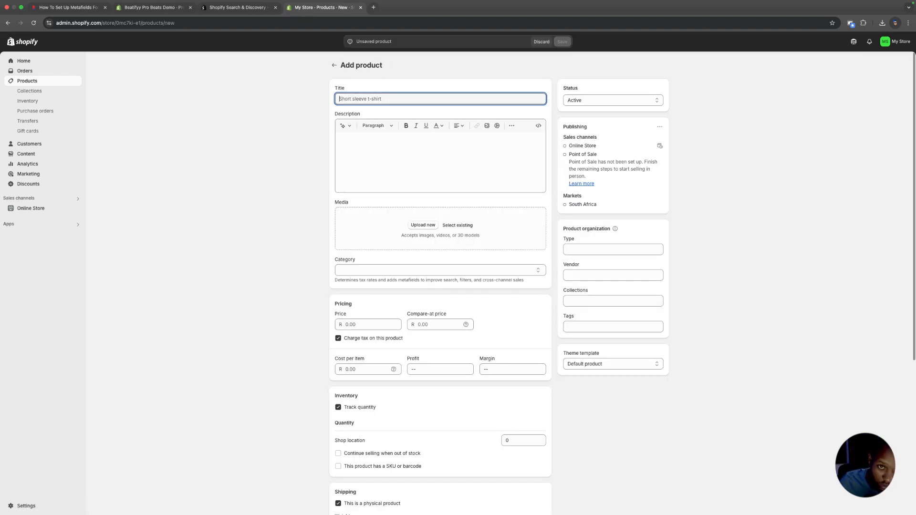
type("Let Get It")
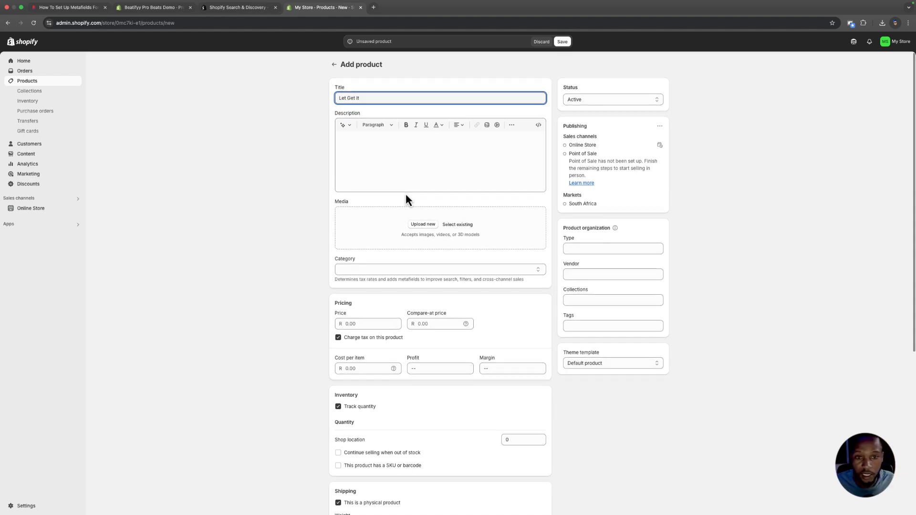
Upload Go Get It.png from the Assets folder as the product's media image.
scroll(407, 195, "down", 2)
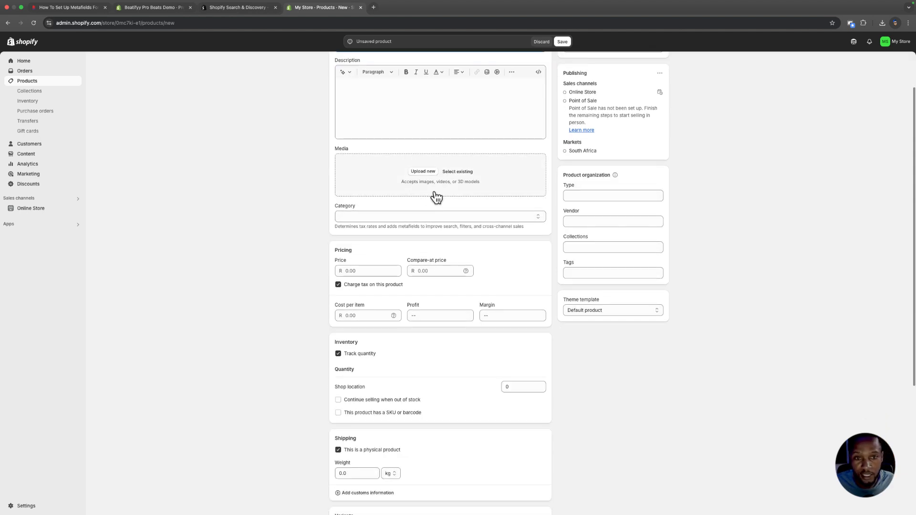
left_click(423, 172)
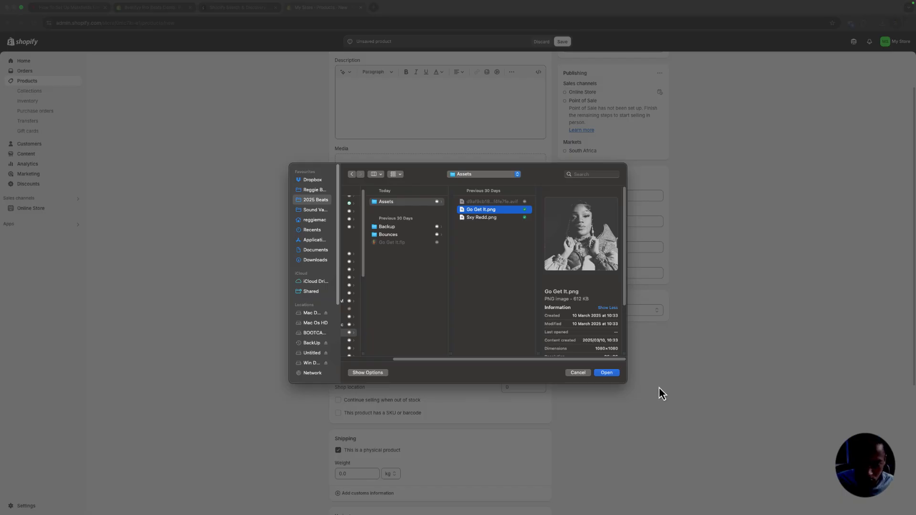
left_click(607, 373)
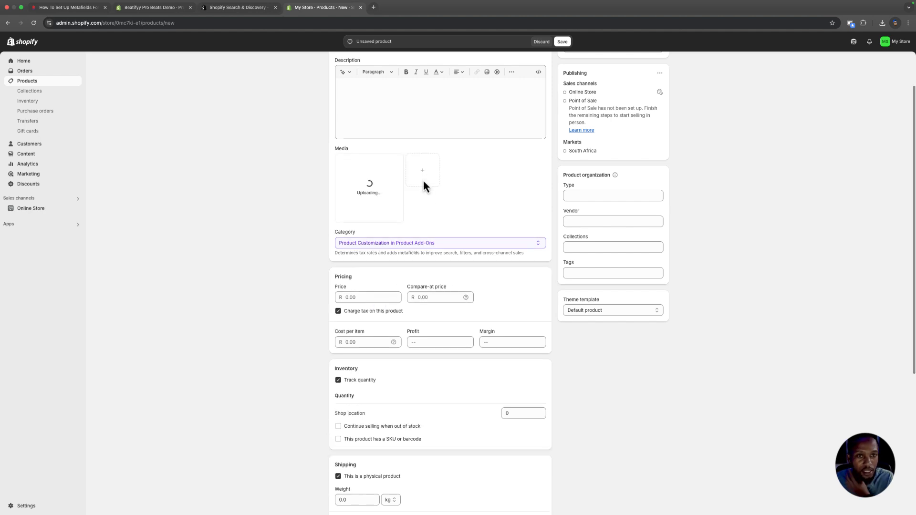
Turn off charging tax on the product and unmark it as a physical product.
scroll(437, 270, "down", 2)
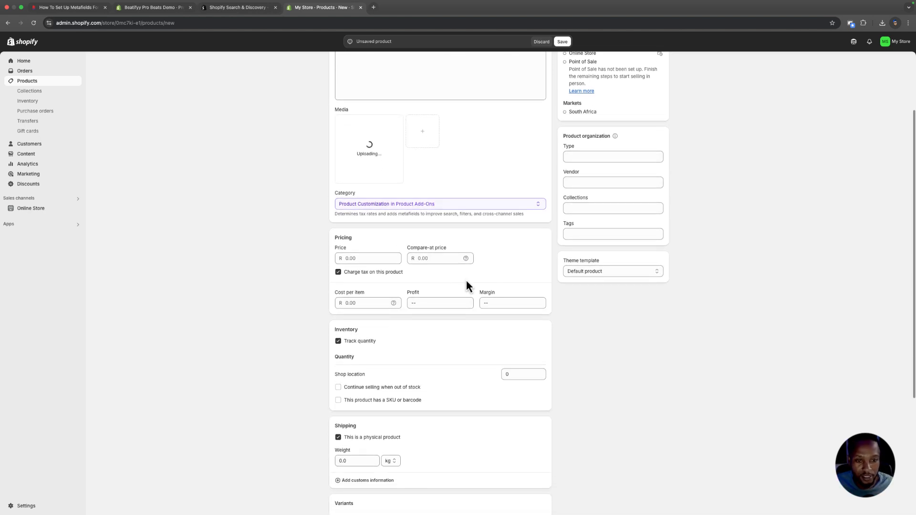
scroll(485, 123, "up", 3)
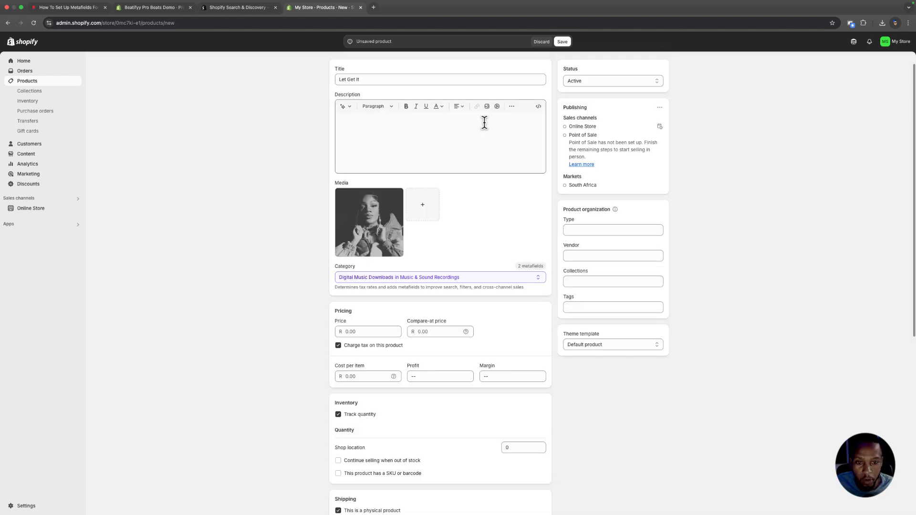
scroll(351, 219, "down", 2)
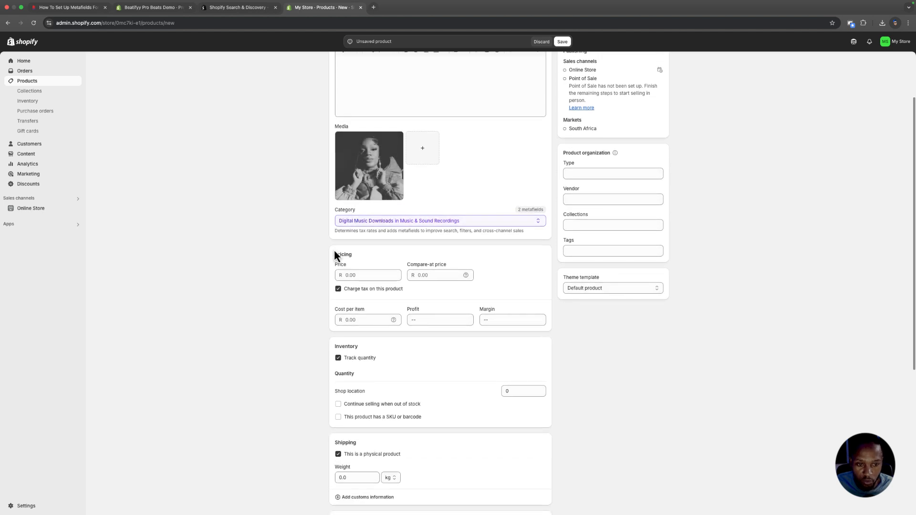
left_click(339, 289)
scroll(420, 304, "down", 1)
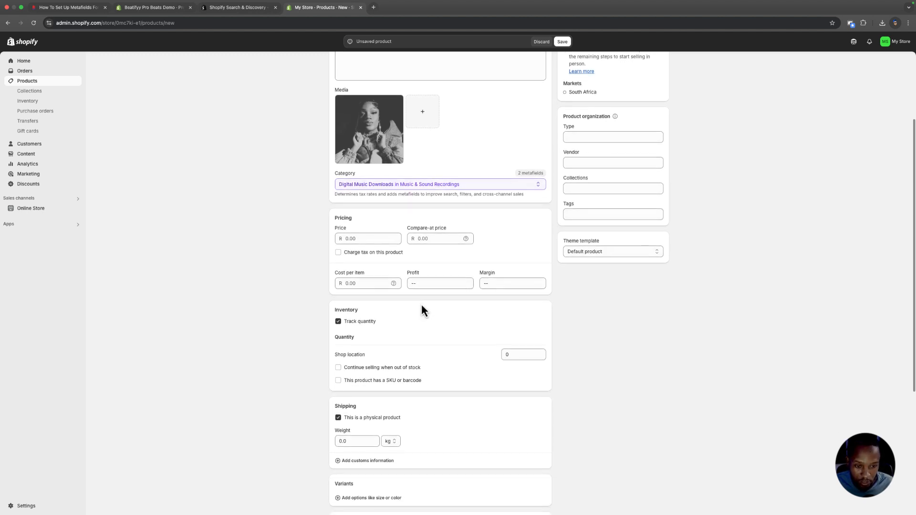
scroll(422, 304, "down", 3)
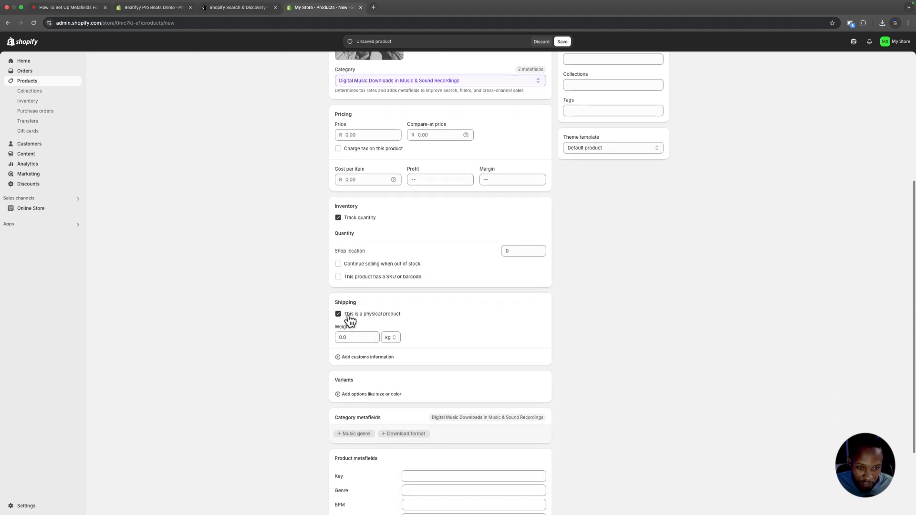
left_click(339, 314)
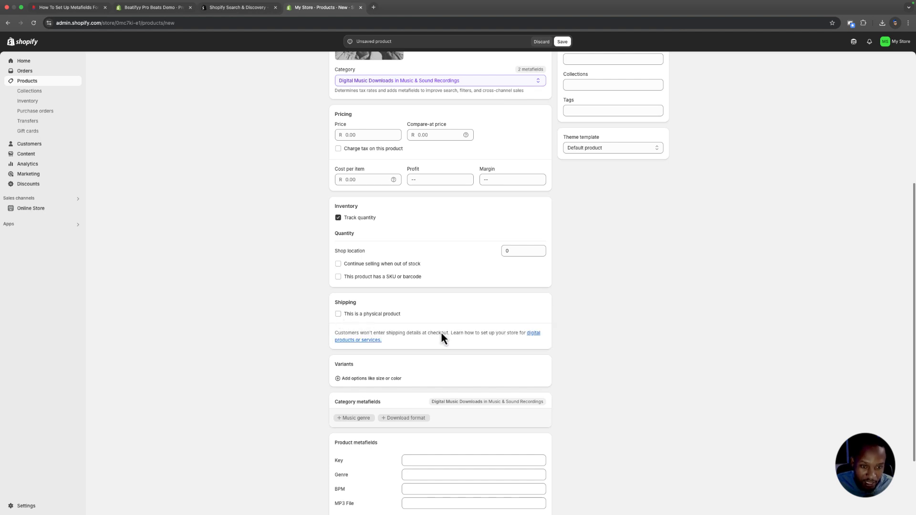
Add a custom variant option named "Licenses" to the product.
scroll(433, 318, "down", 2)
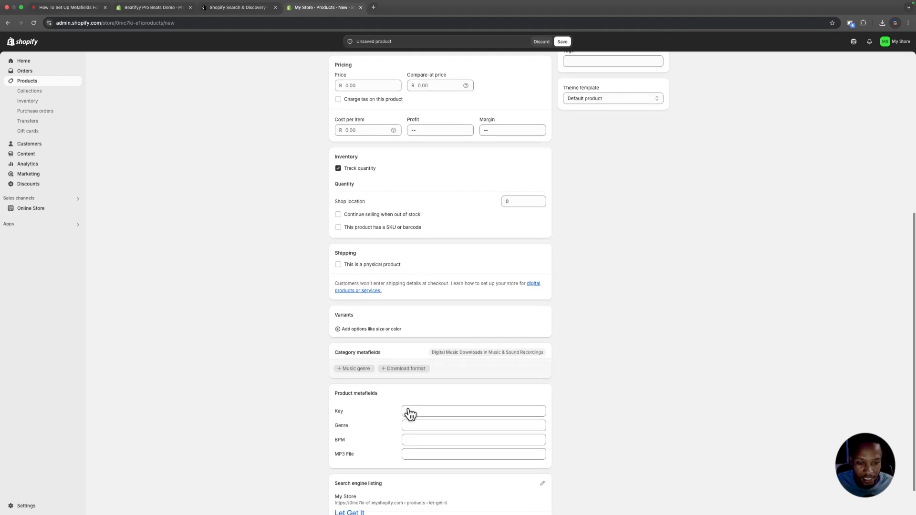
left_click(358, 330)
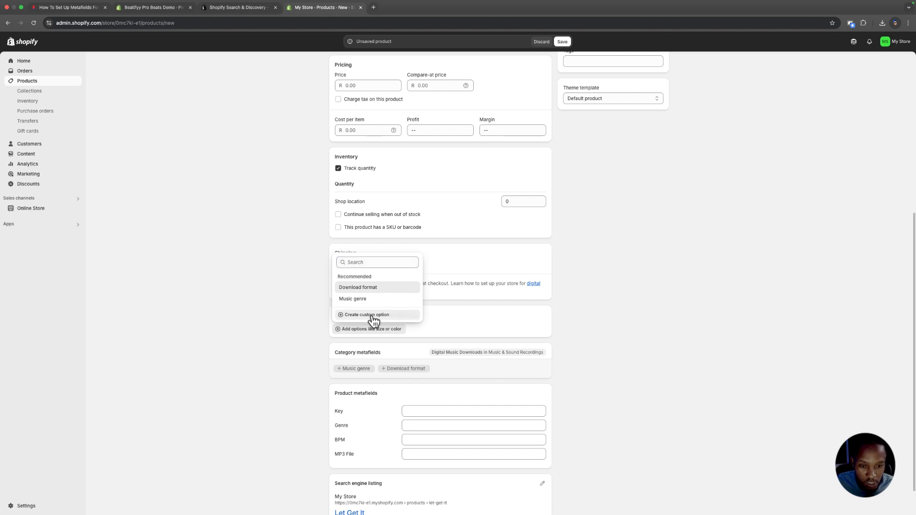
left_click(371, 315)
left_click(374, 333)
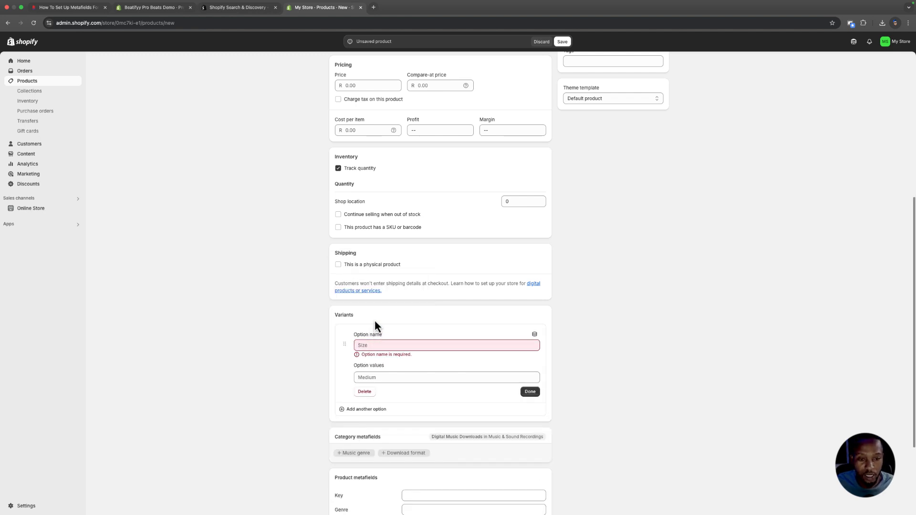
type("Licenses")
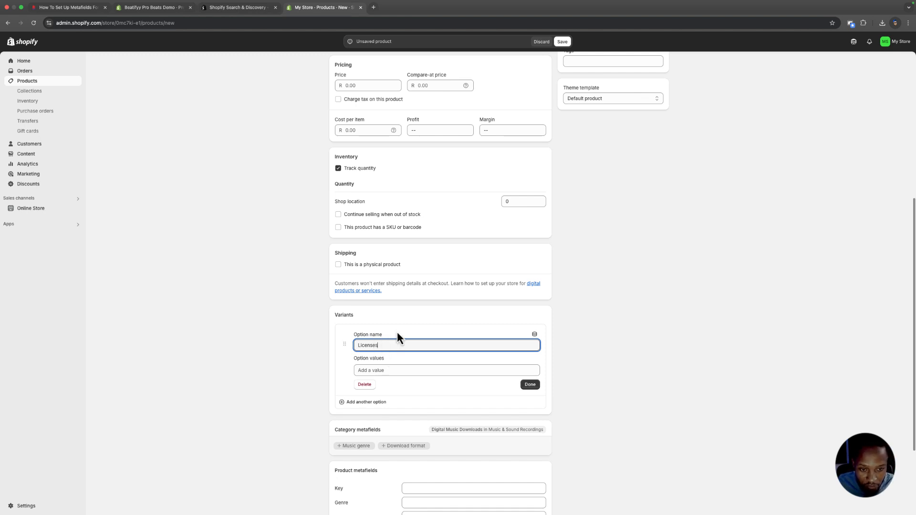
Enter "Standard License" and "Premium License" as the first two values of the Licenses option.
left_click(375, 370)
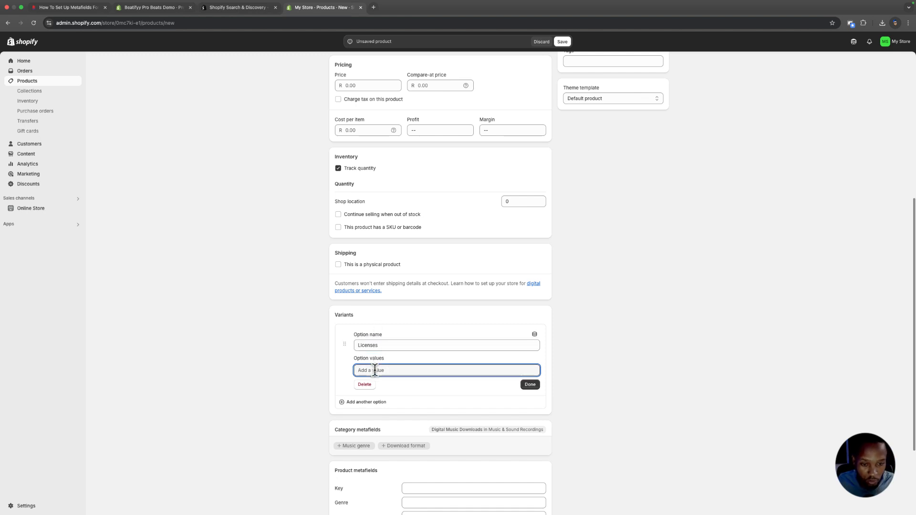
type("Standard License")
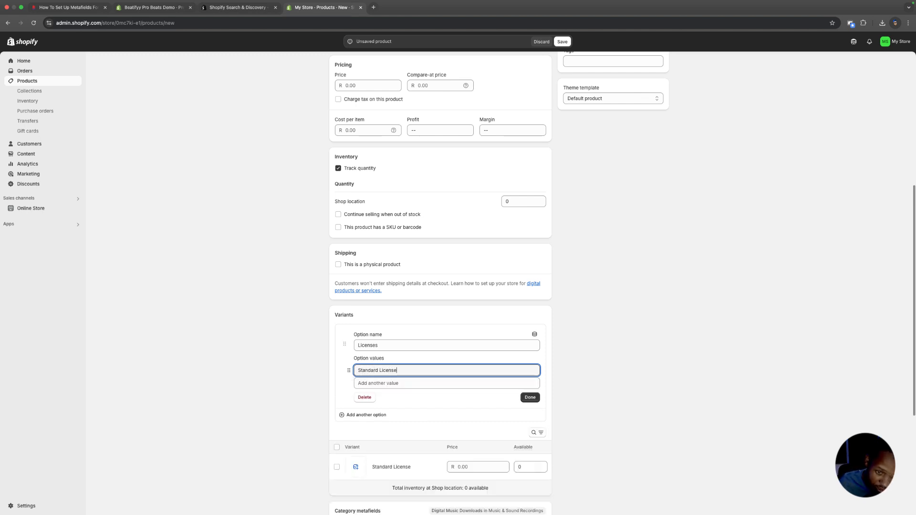
left_click(370, 384)
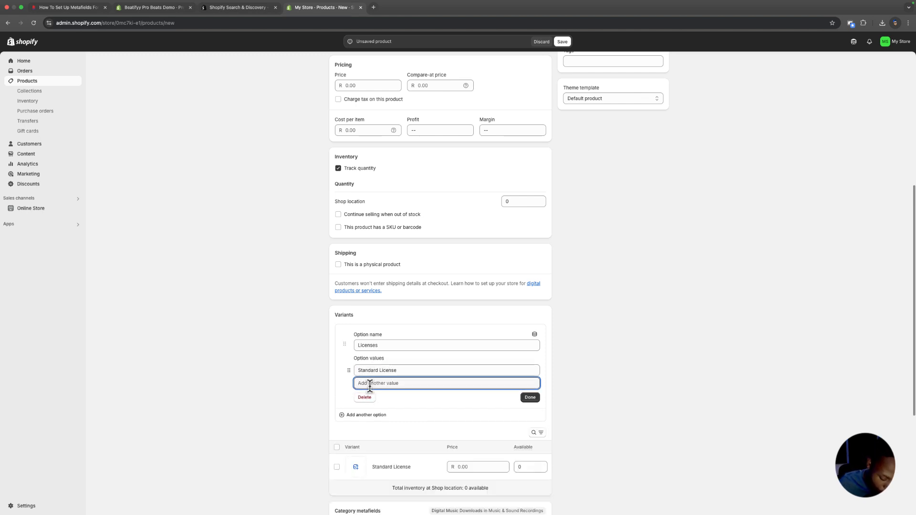
type("Premium")
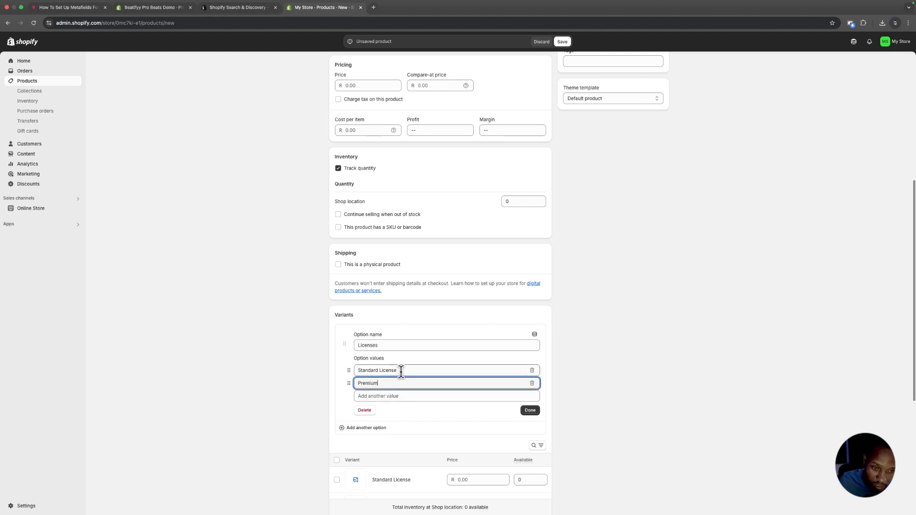
left_click_drag(401, 370, 392, 383)
left_click(392, 383)
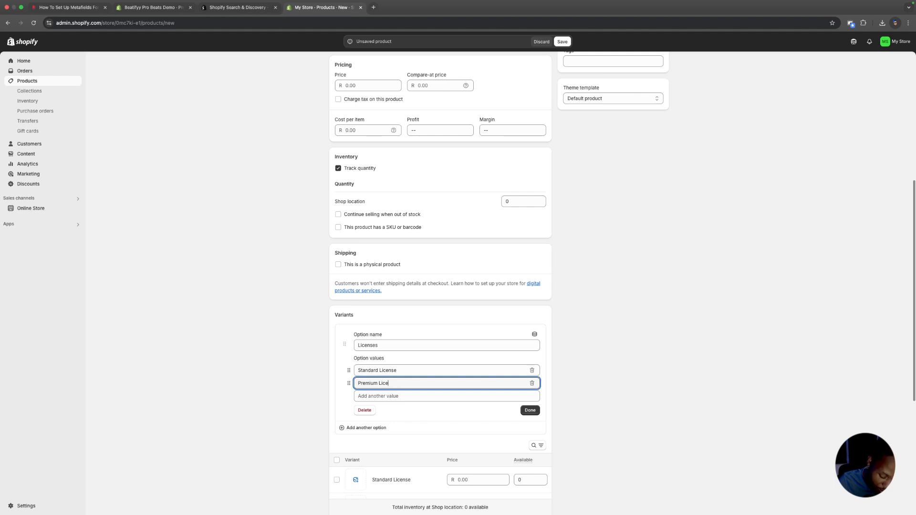
Add "Unlimited License" and "Exclusive" as further Licenses option values and finish editing the option.
left_click(388, 396)
type("Unlimited")
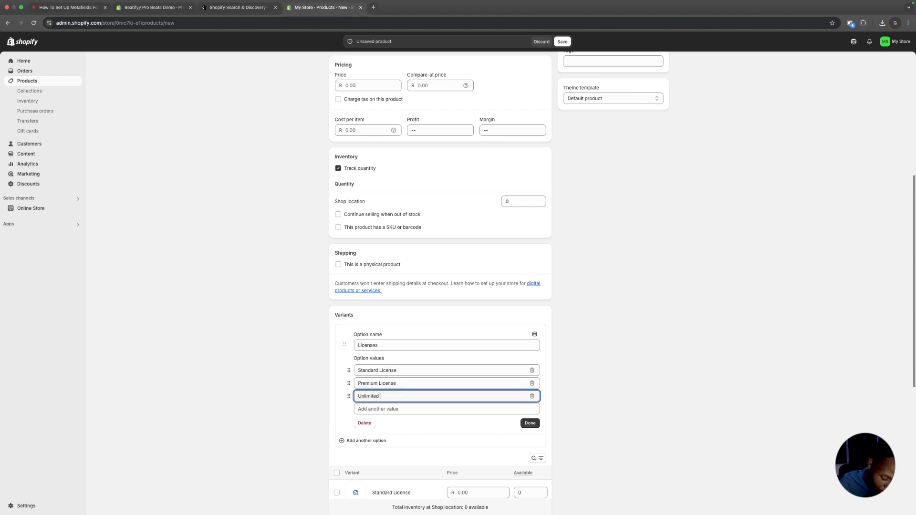
type(" License")
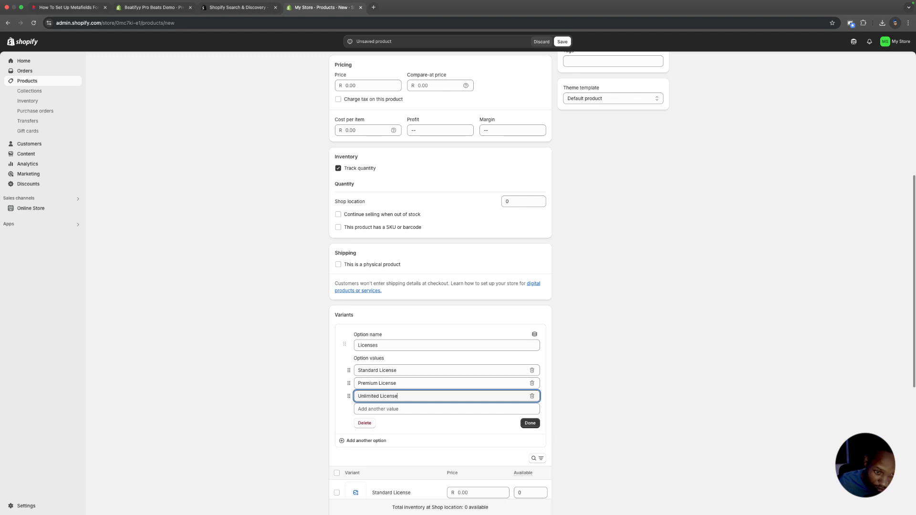
left_click(388, 409)
type("Exclusive")
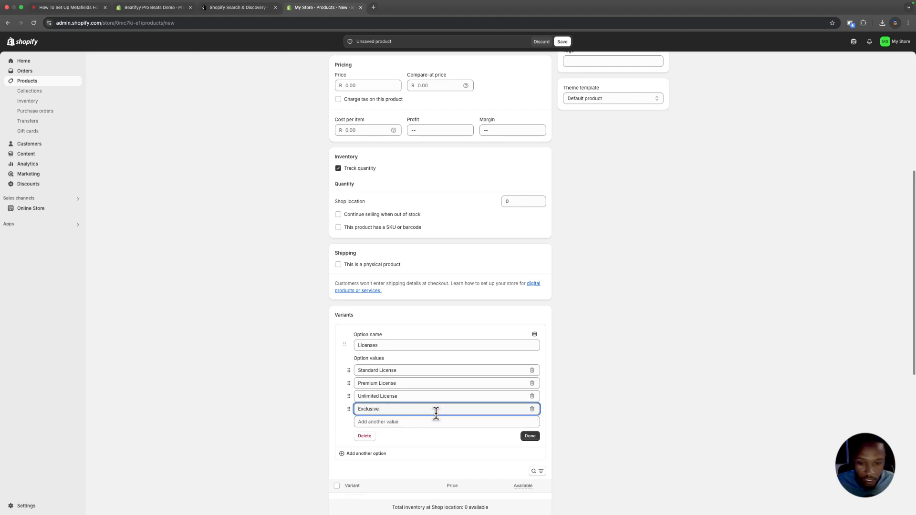
left_click(530, 437)
Set the Standard License variant's price to 399 and the Premium License variant's price to 699.
scroll(465, 328, "down", 2)
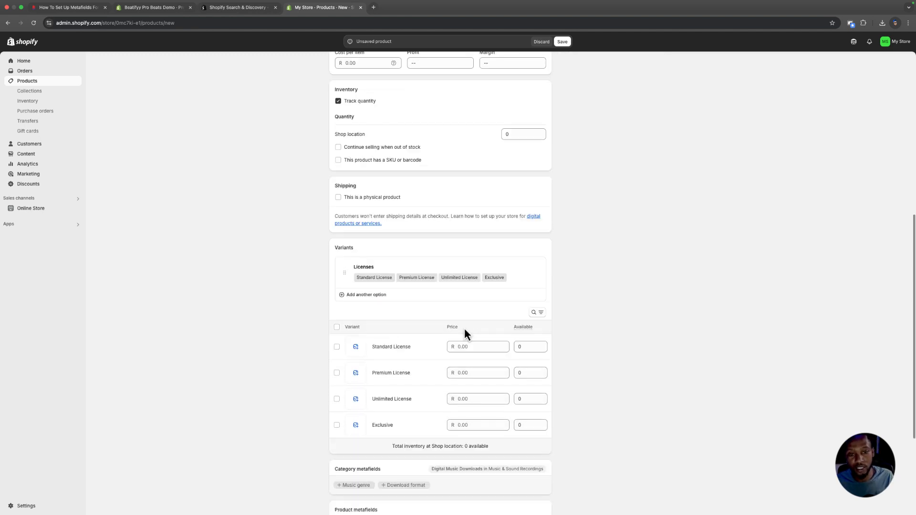
scroll(466, 281, "down", 1)
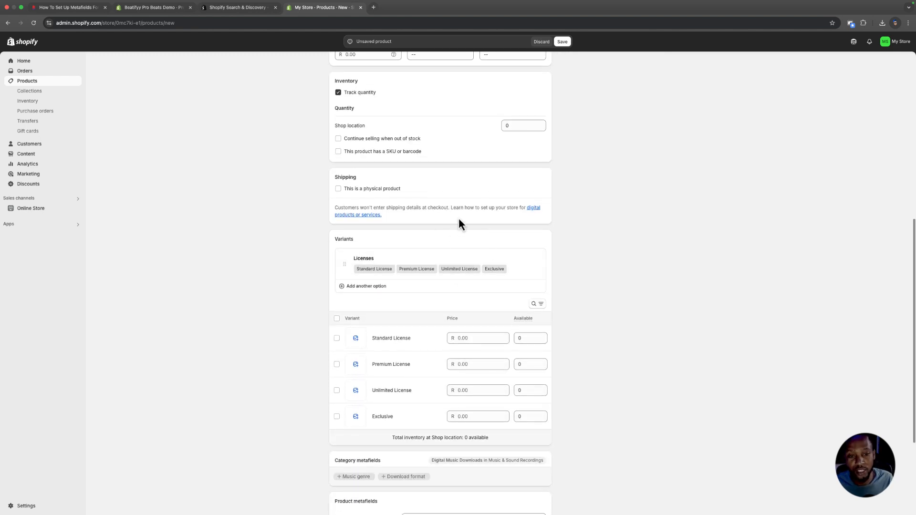
left_click(478, 337)
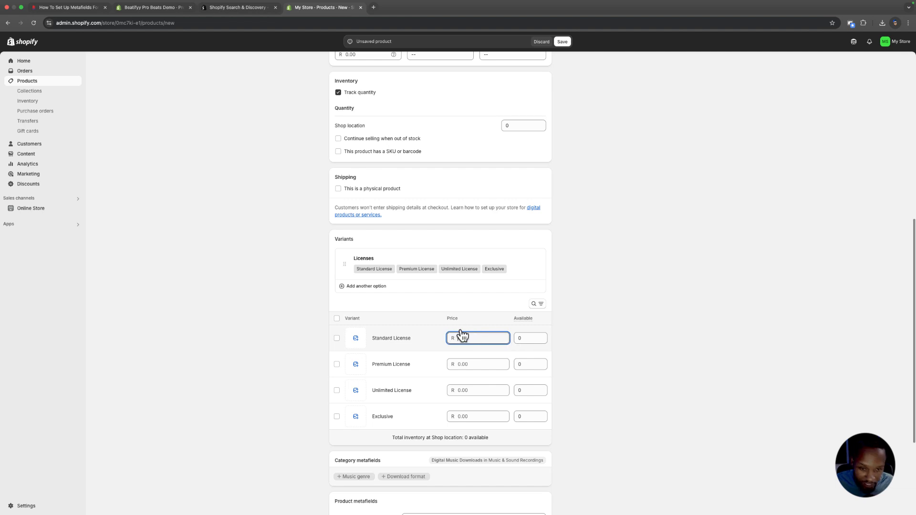
scroll(466, 332, "down", 1)
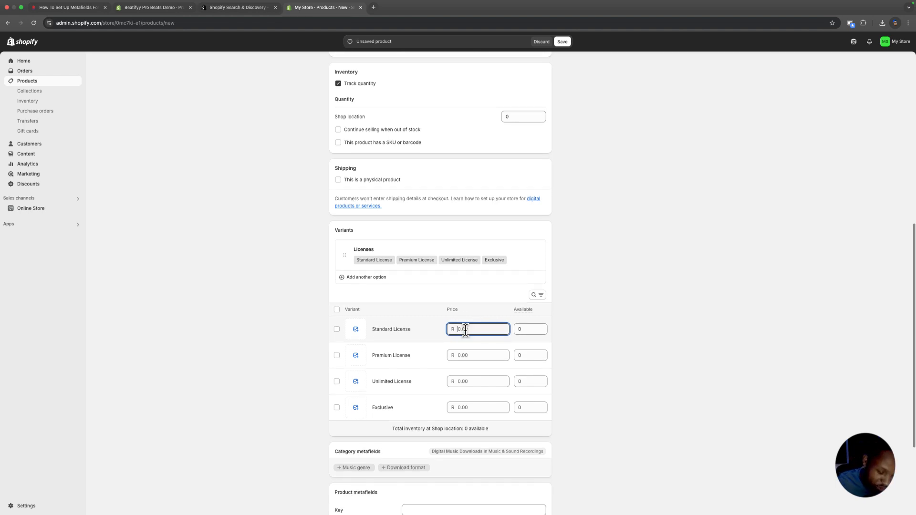
type("399")
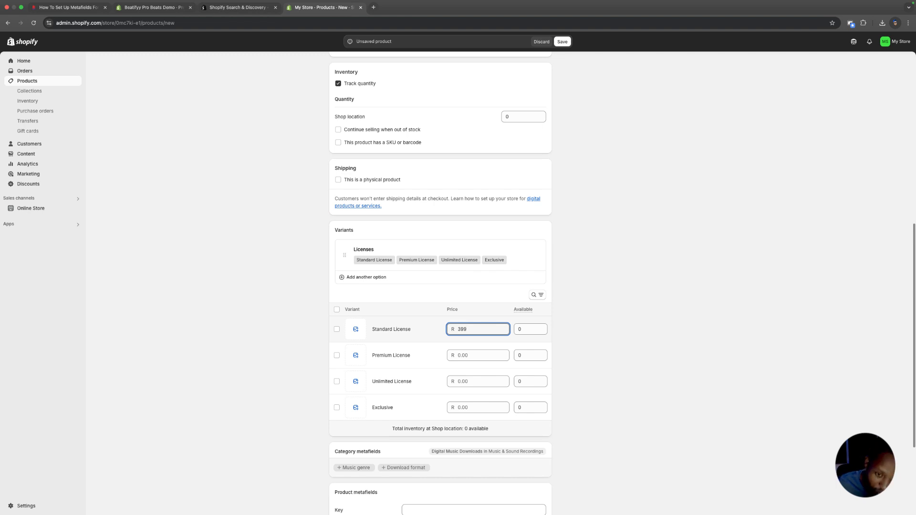
left_click(476, 355)
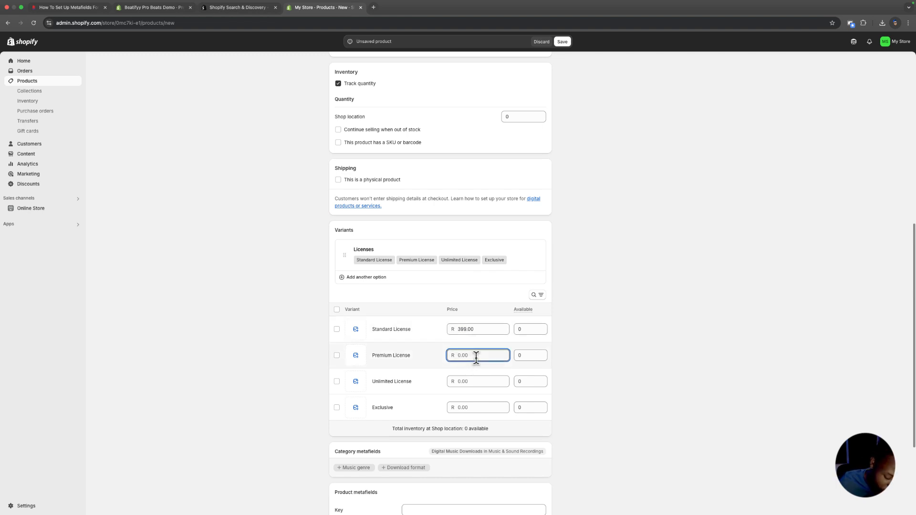
type("699")
Price the Unlimited License variant at 999 and the Exclusive variant at 2490.
left_click(473, 382)
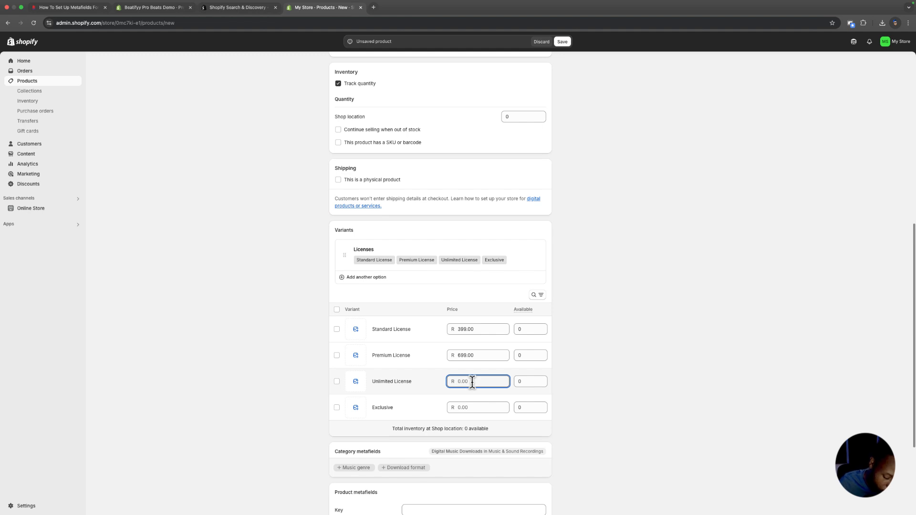
type("999")
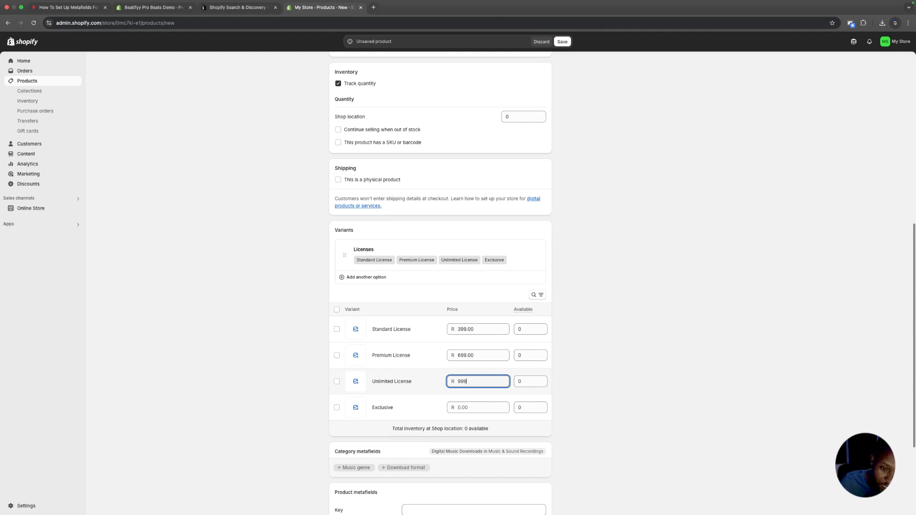
left_click(466, 407)
type("2")
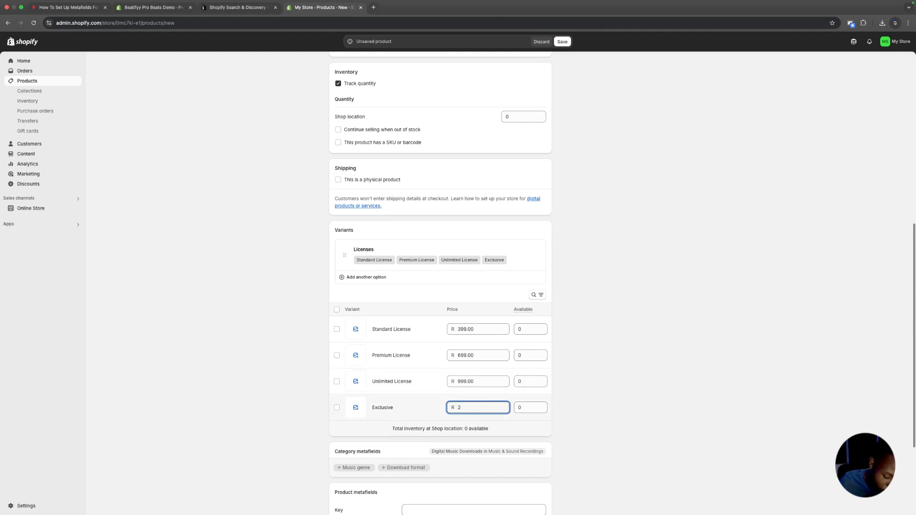
type(",490")
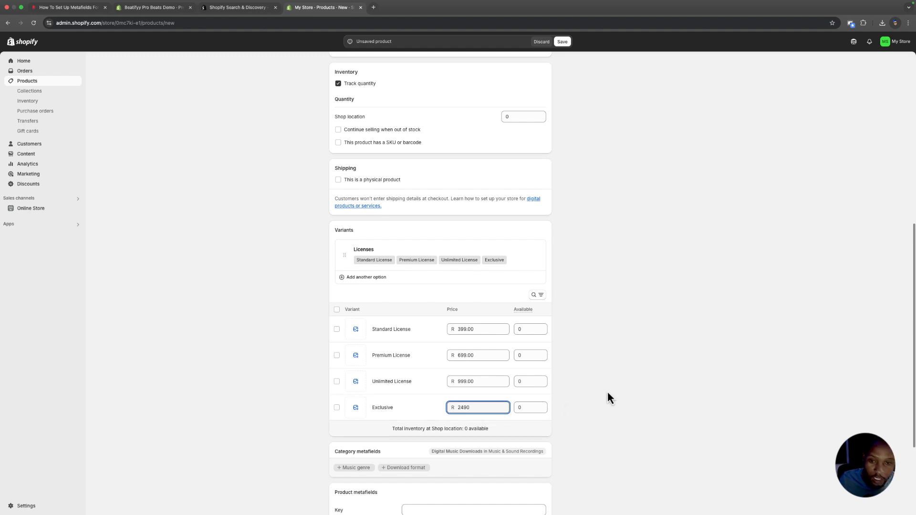
left_click(610, 389)
Set the available quantity to 1 for Exclusive and to 5 for each of the Standard, Premium and Unlimited licenses.
scroll(612, 387, "down", 2)
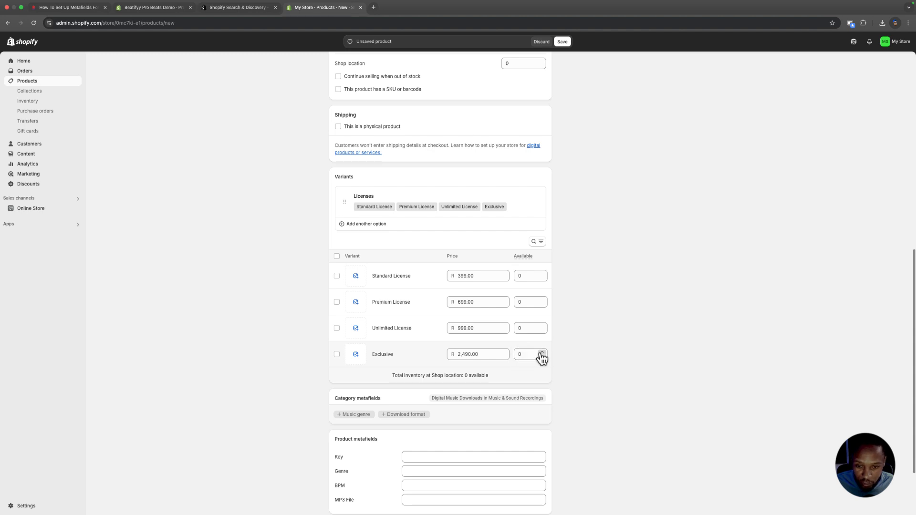
left_click(542, 353)
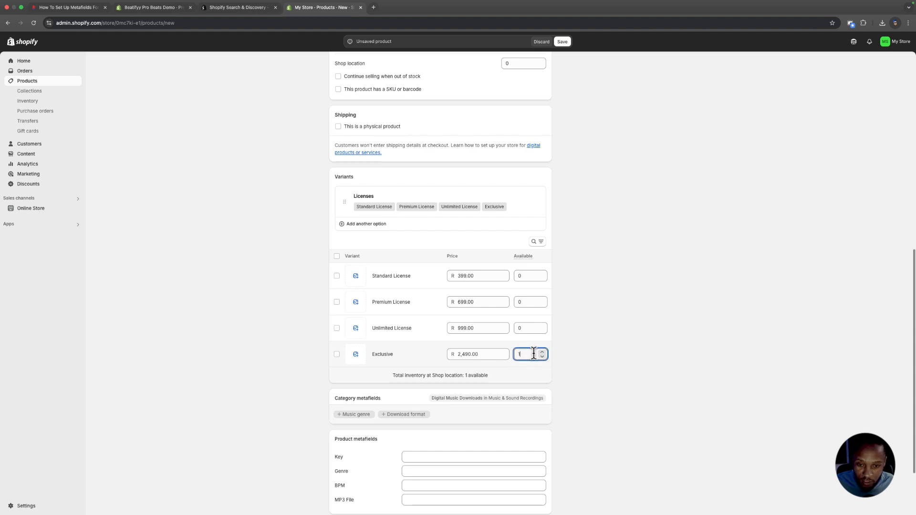
left_click(542, 274)
left_click(542, 274)
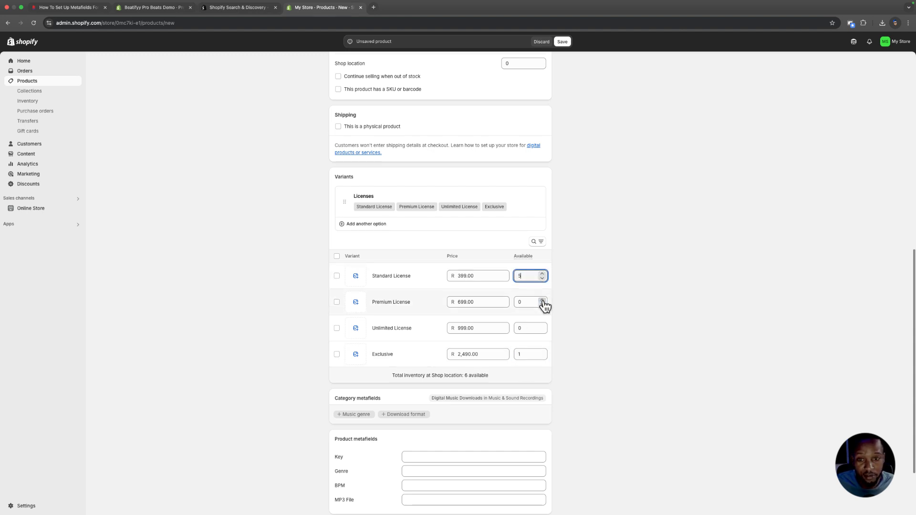
left_click(542, 300)
left_click(542, 300)
left_click(542, 300)
left_click(542, 300)
left_click(542, 300)
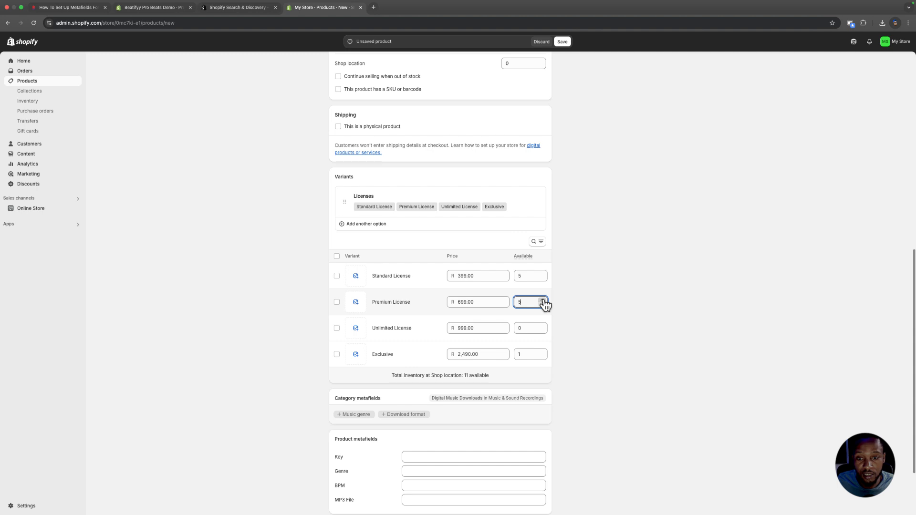
left_click(542, 326)
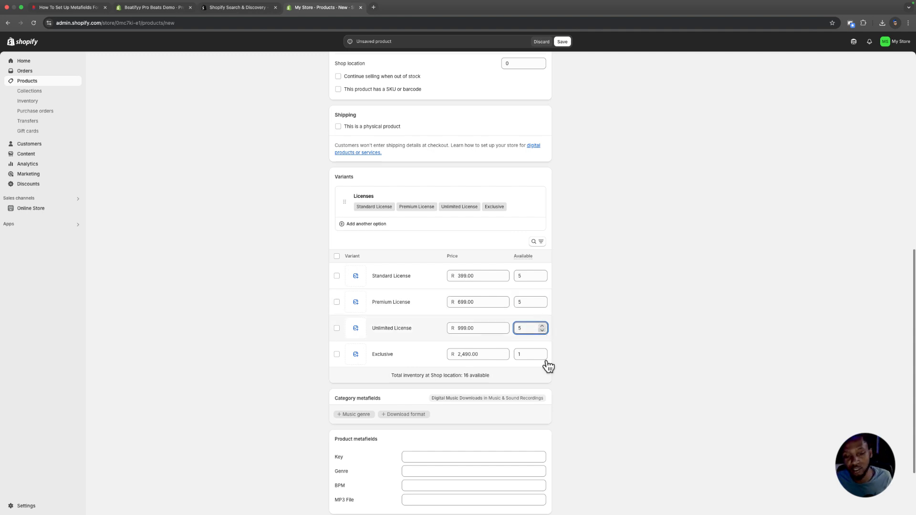
scroll(527, 333, "down", 2)
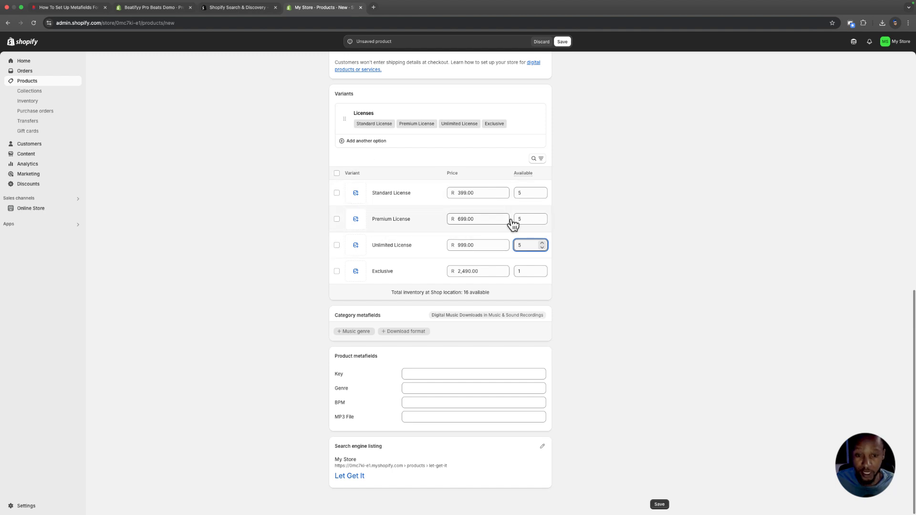
left_click(613, 178)
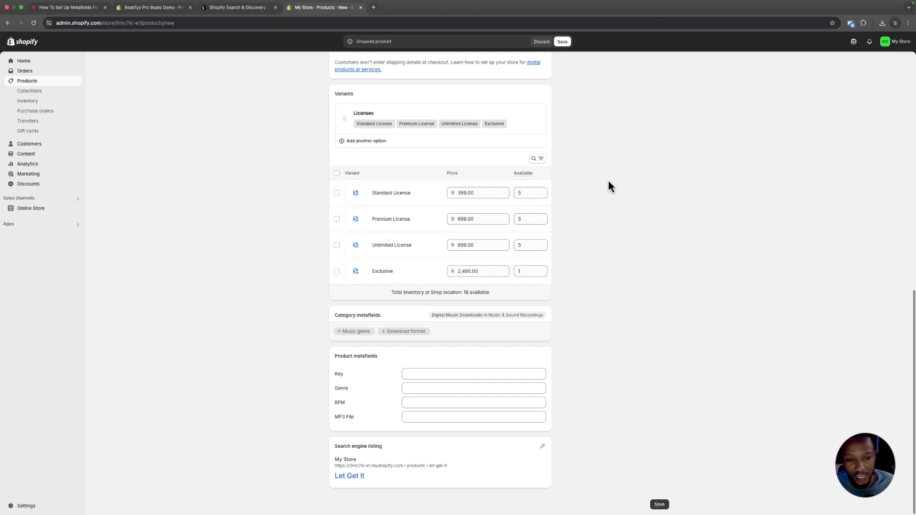
Set the product's Key metafield to Cm and its Genre metafield to HIP Hop.
left_click(418, 378)
left_click(417, 376)
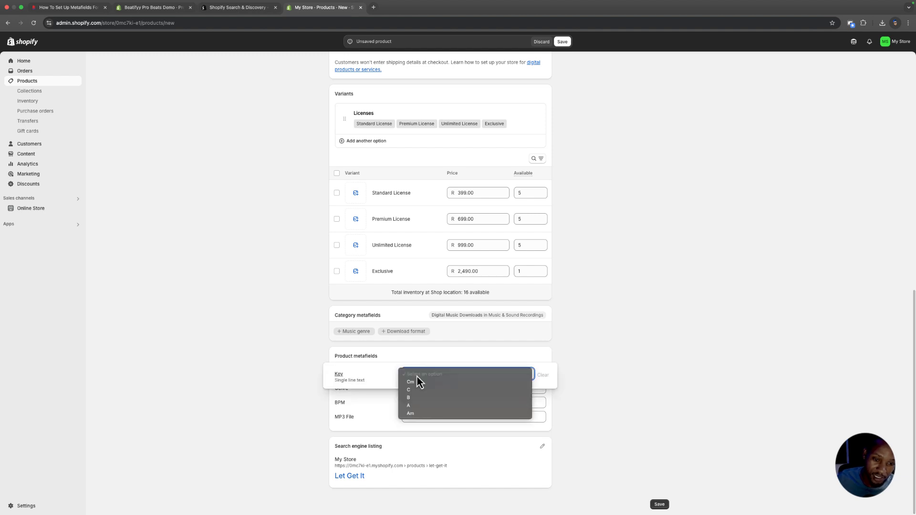
left_click(419, 383)
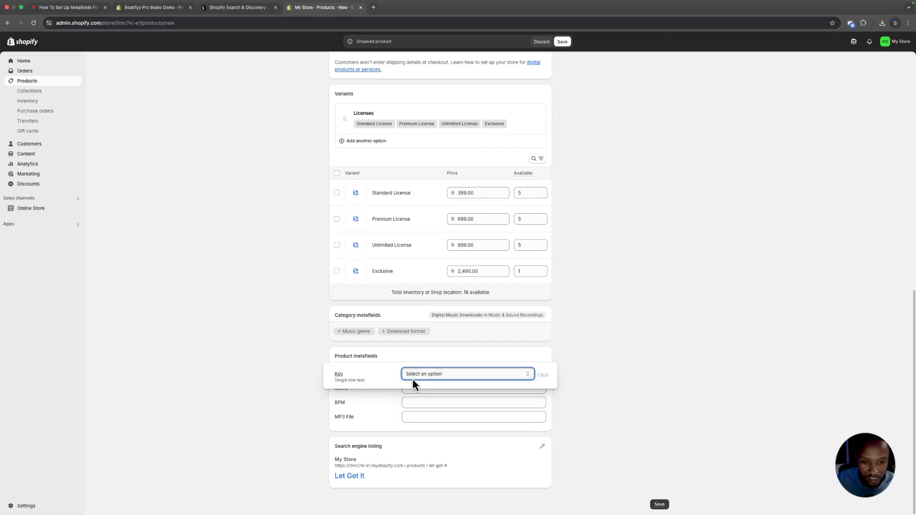
left_click(433, 390)
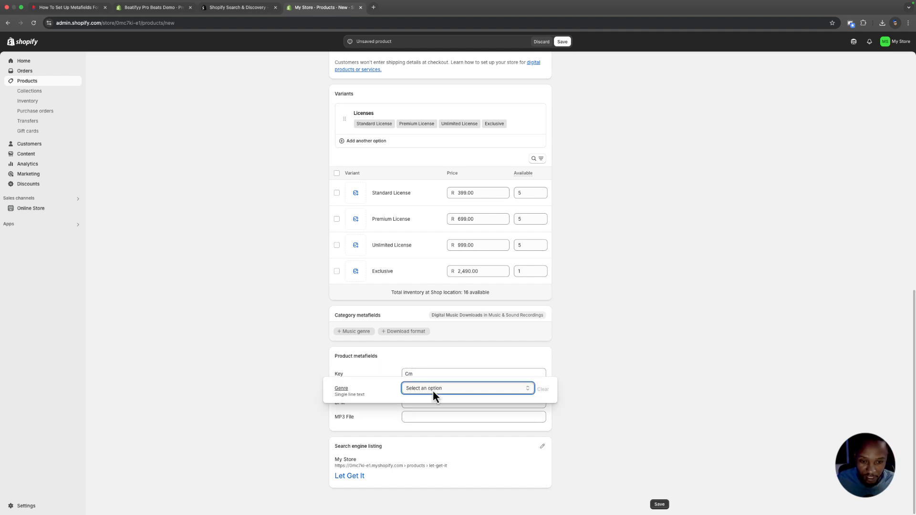
left_click(433, 390)
left_click(411, 399)
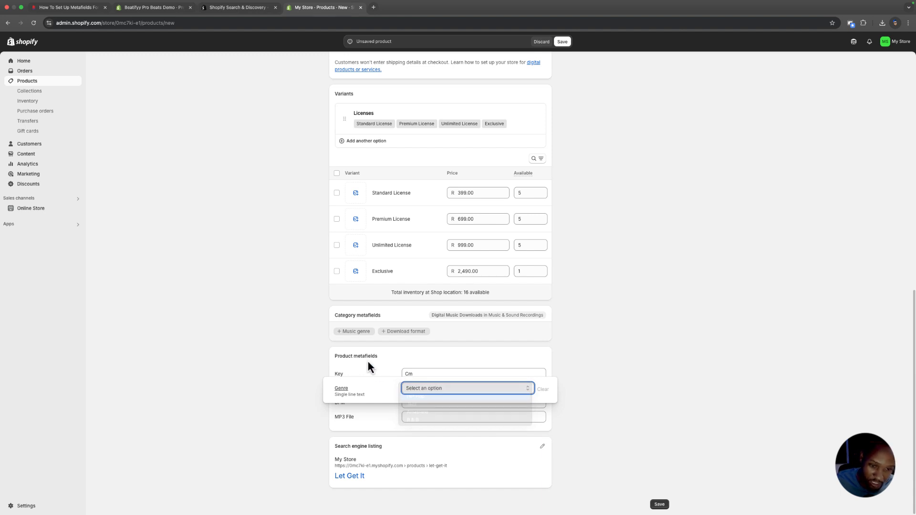
Enter 90 as the product's BPM metafield.
left_click(422, 403)
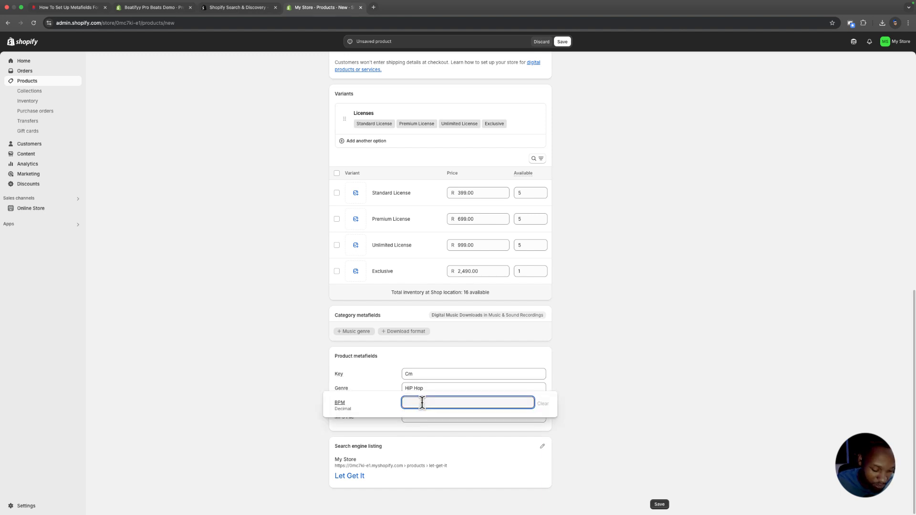
type("90")
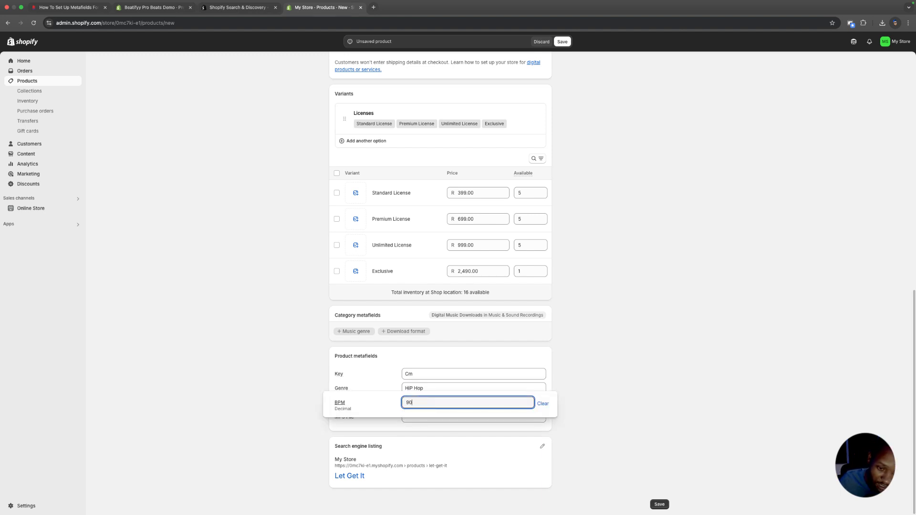
left_click(373, 375)
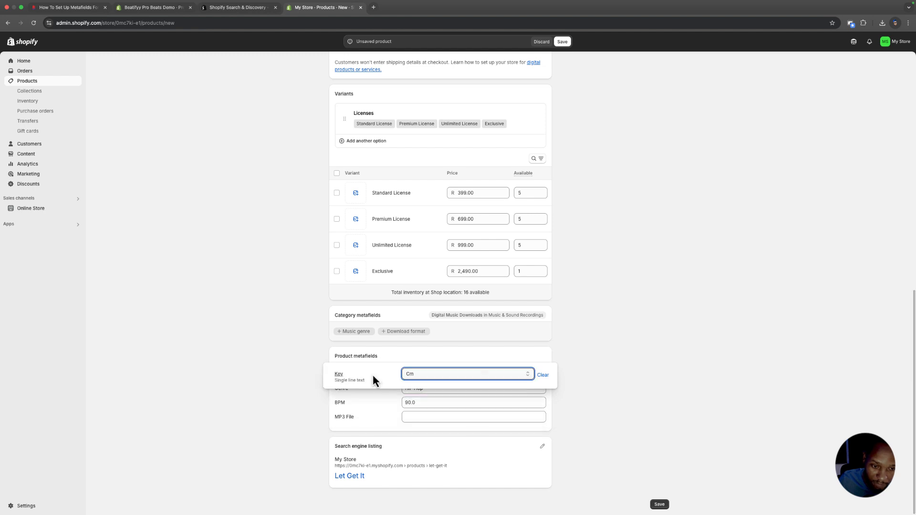
Try to upload "Go Get It [Tagged].mp3" from the Bounces folder for the MP3 File metafield and view the upload details.
left_click(422, 417)
left_click(414, 419)
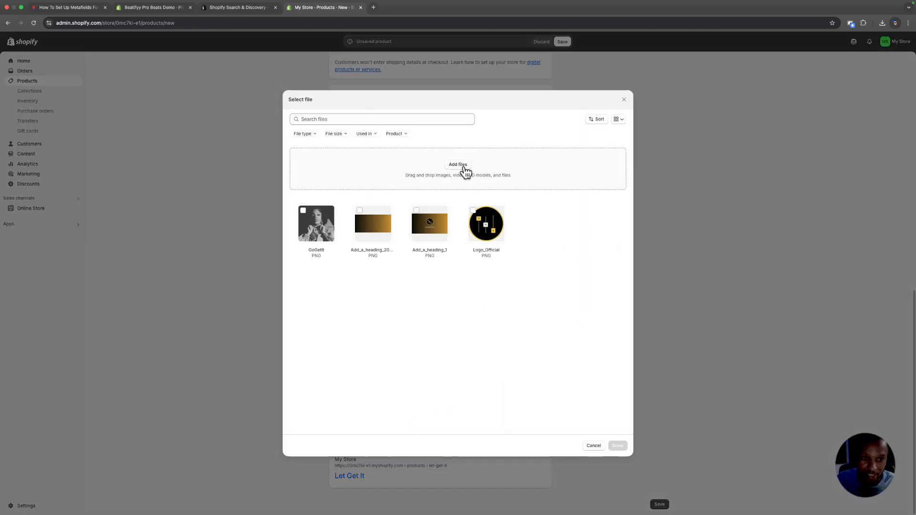
left_click(458, 165)
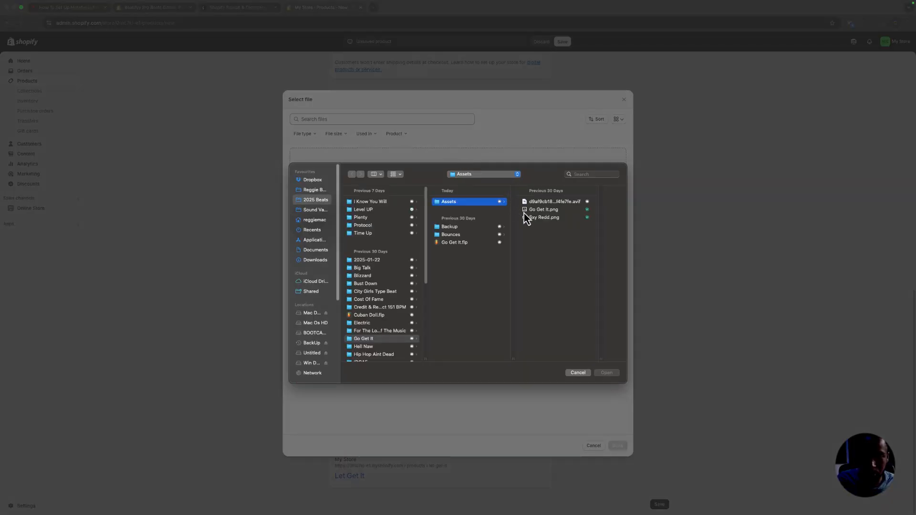
left_click(453, 234)
left_click(553, 202)
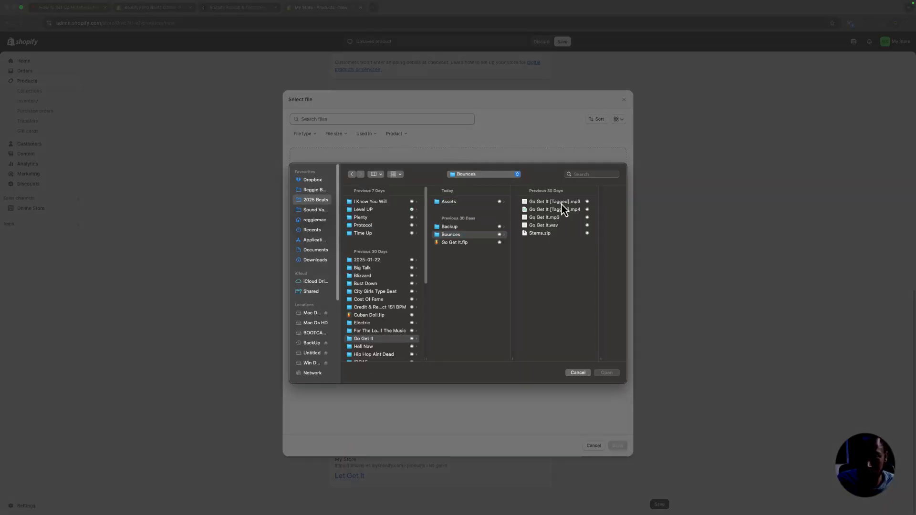
right_click(519, 203)
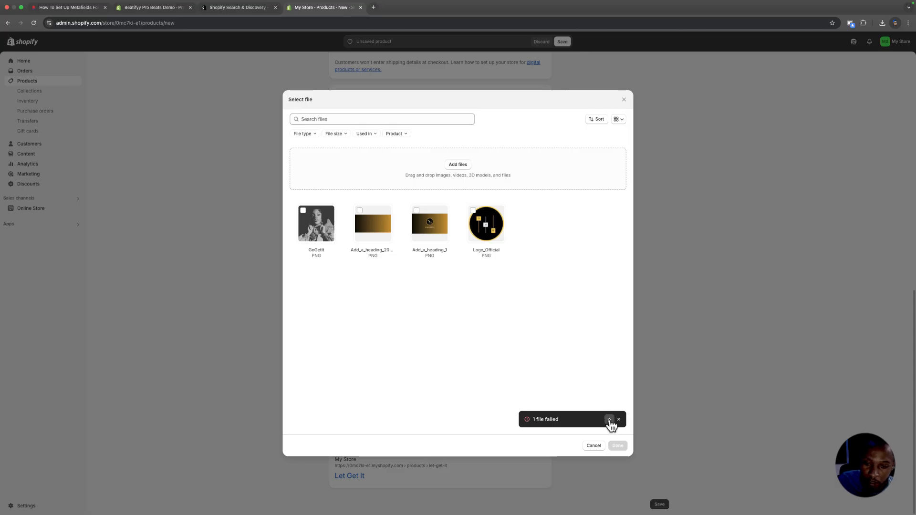
left_click(609, 420)
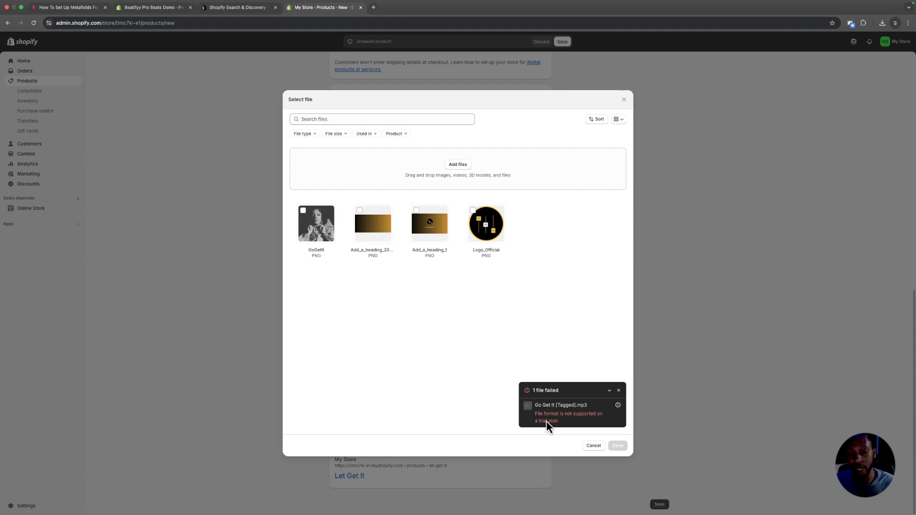
Close the file selection without choosing an MP3 file and save the new product.
left_click(625, 100)
left_click(562, 42)
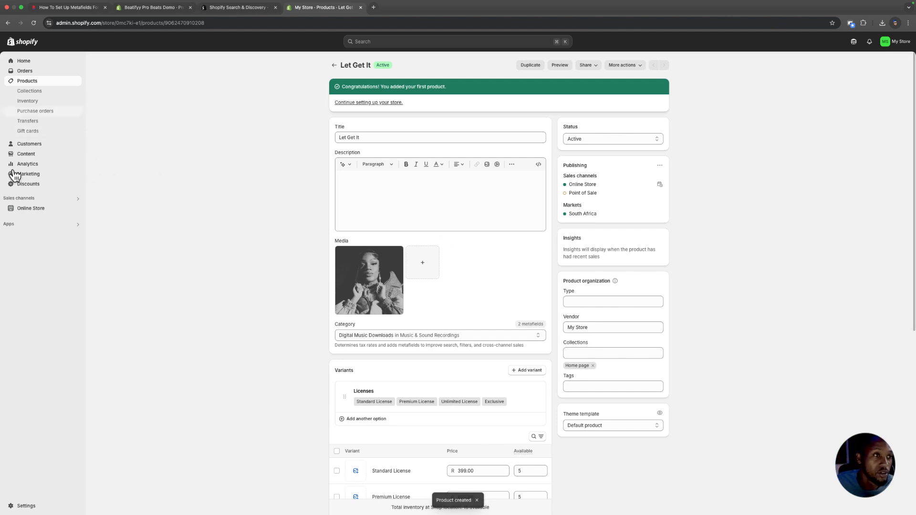
Open the plan selection from the admin home page and choose the Basic plan at $1 per month for the first 3 months.
left_click(36, 65)
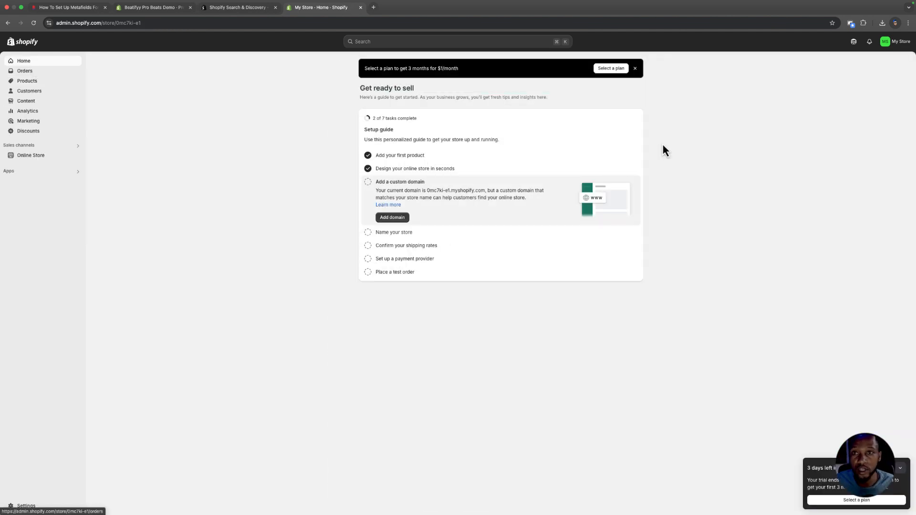
left_click(616, 69)
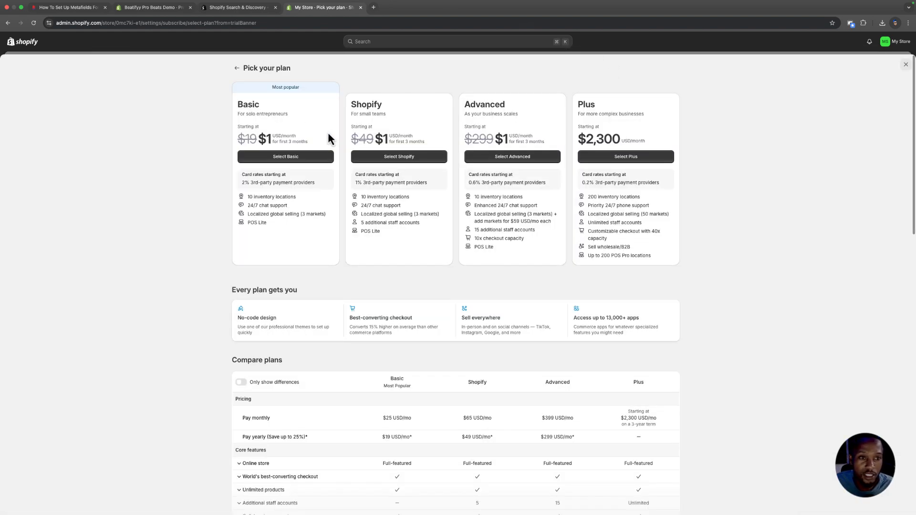
double_click(267, 141)
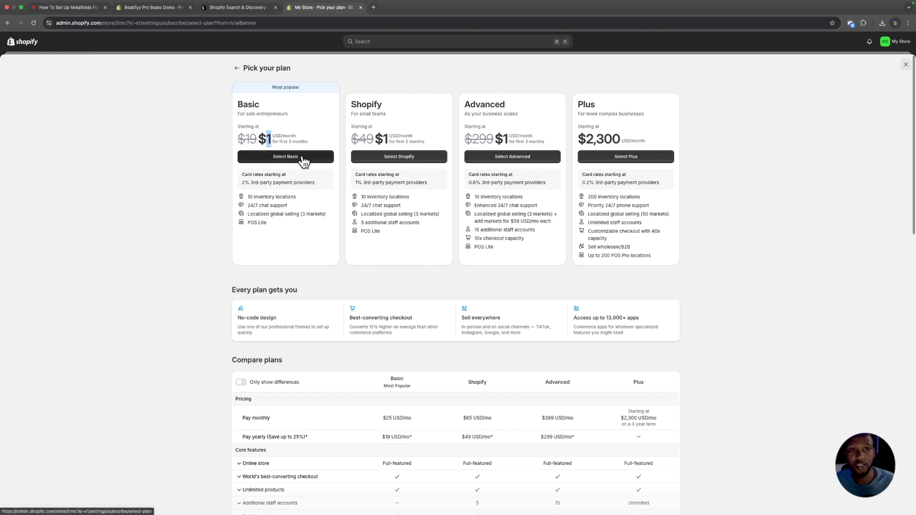
left_click(300, 157)
left_click(299, 154)
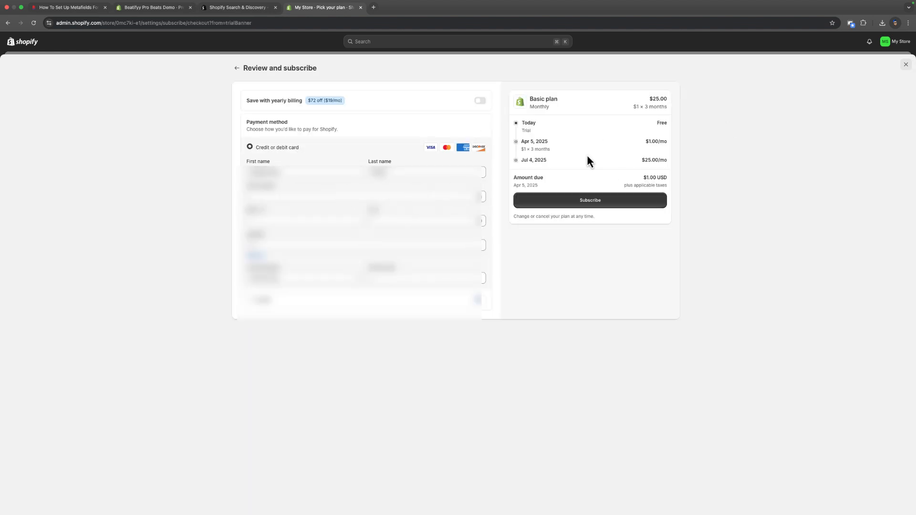
Enter the credit card details and billing information, subscribe to the Basic plan, and dismiss the browser's offer to save the card.
left_click(291, 198)
type("[unreadable]")
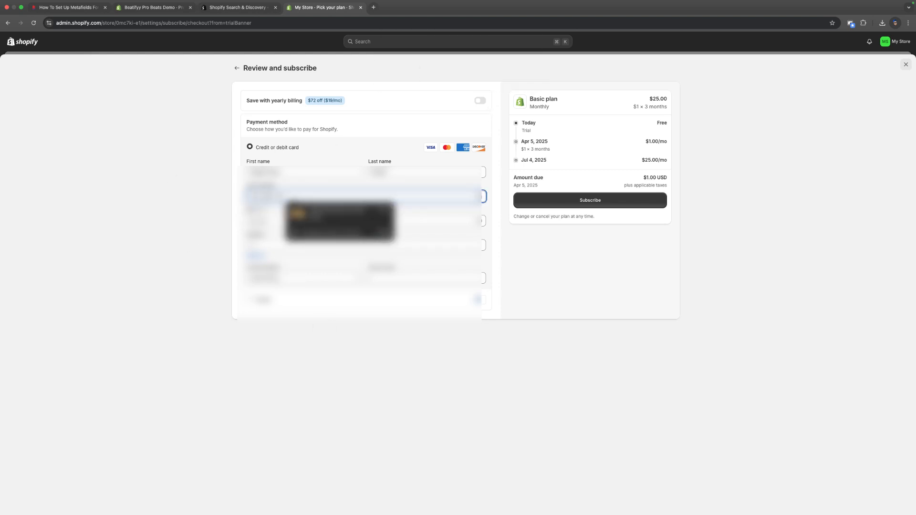
key("Tab")
type("[unreadable]")
key("Tab")
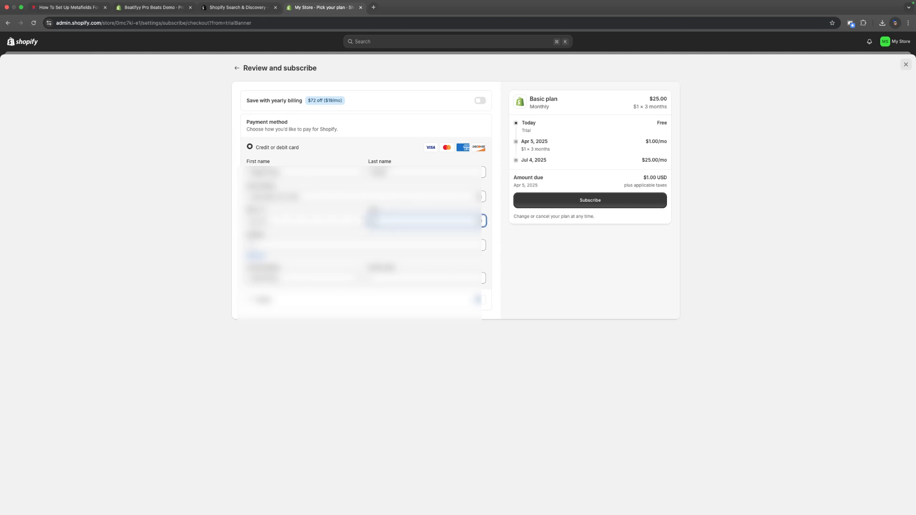
left_click(635, 205)
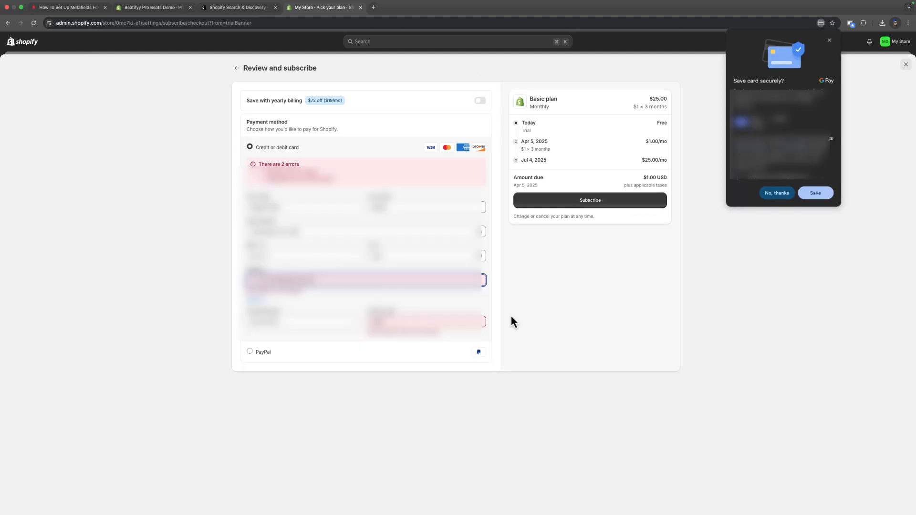
left_click(609, 202)
left_click(830, 41)
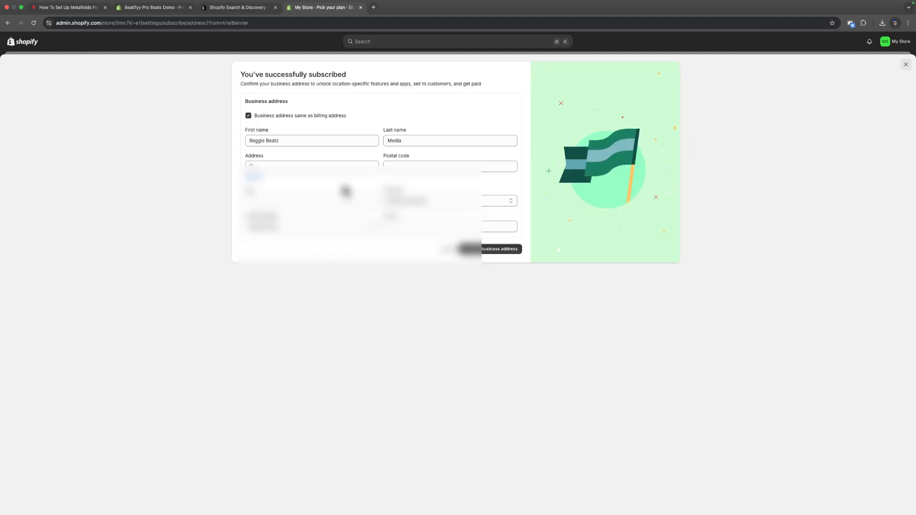
Fill in the missing business address details and phone number, and confirm the business address.
left_click(503, 251)
left_click(312, 222)
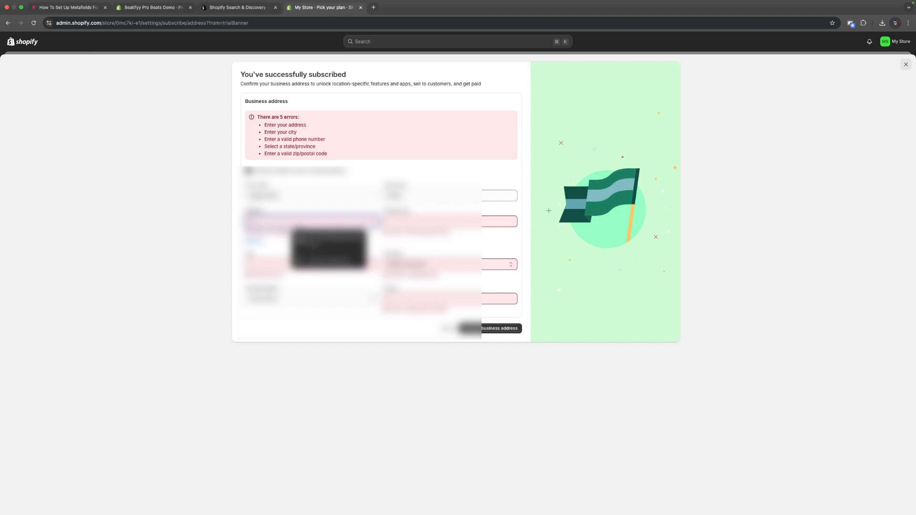
left_click(248, 170)
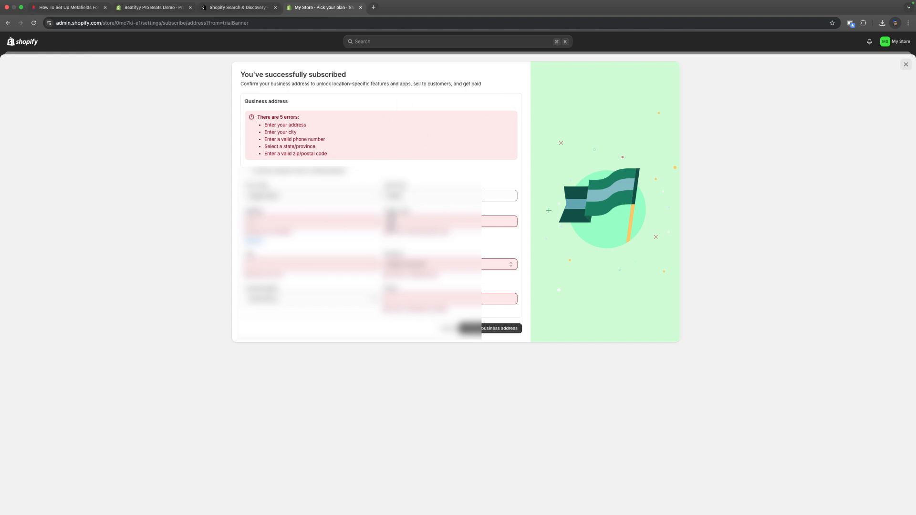
left_click(281, 222)
left_click(312, 336)
left_click(414, 300)
left_click(499, 330)
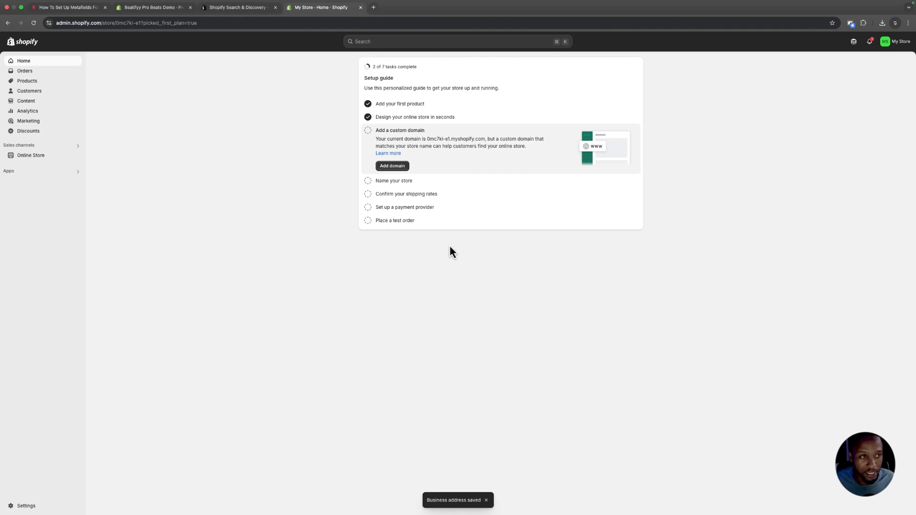
Upload "Go Get It [Tagged].mp3" from the Bounces folder into the MP3 File metafield of the Let Get It product.
left_click(24, 83)
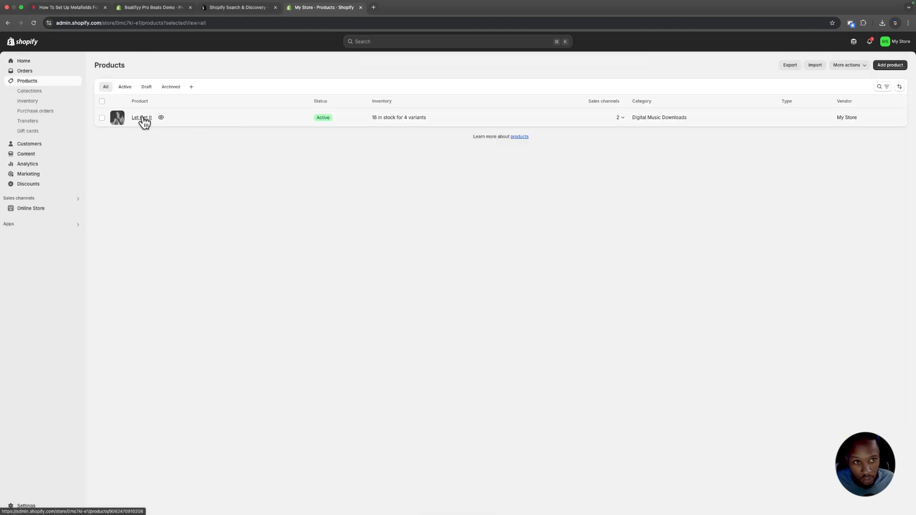
left_click(143, 119)
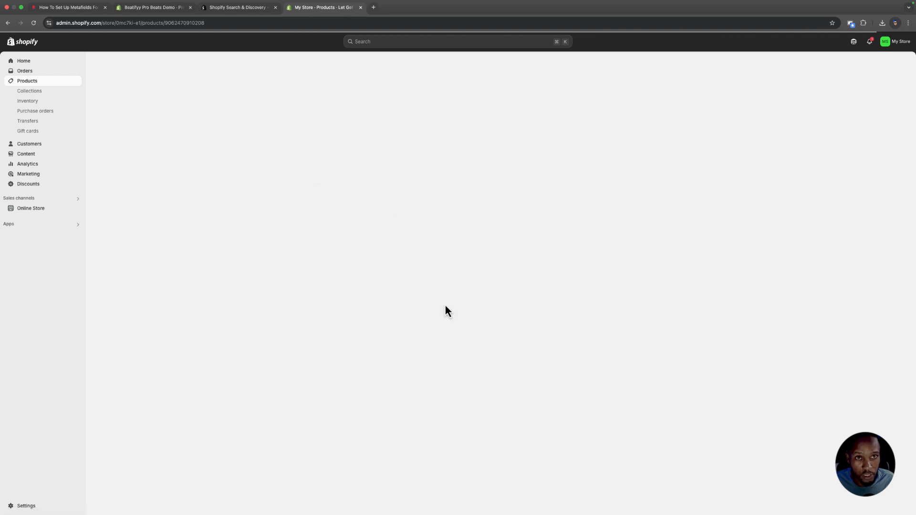
scroll(454, 320, "down", 5)
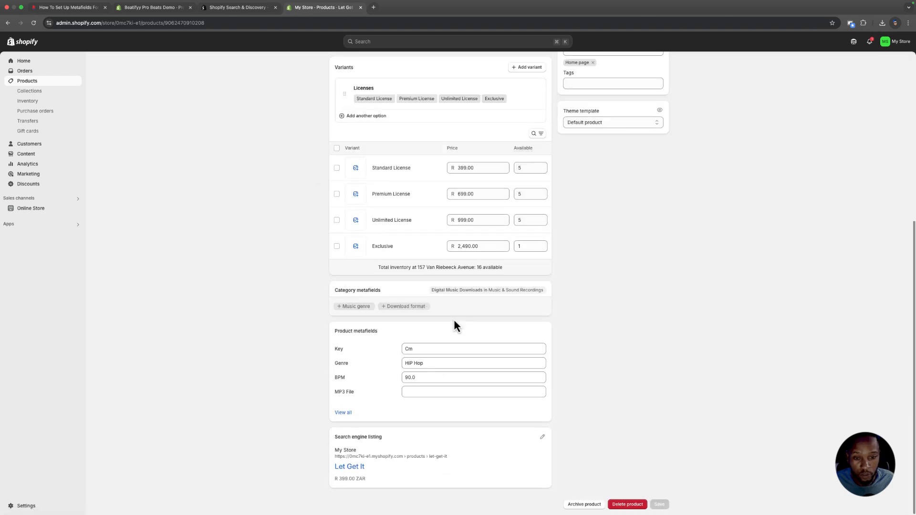
left_click(427, 399)
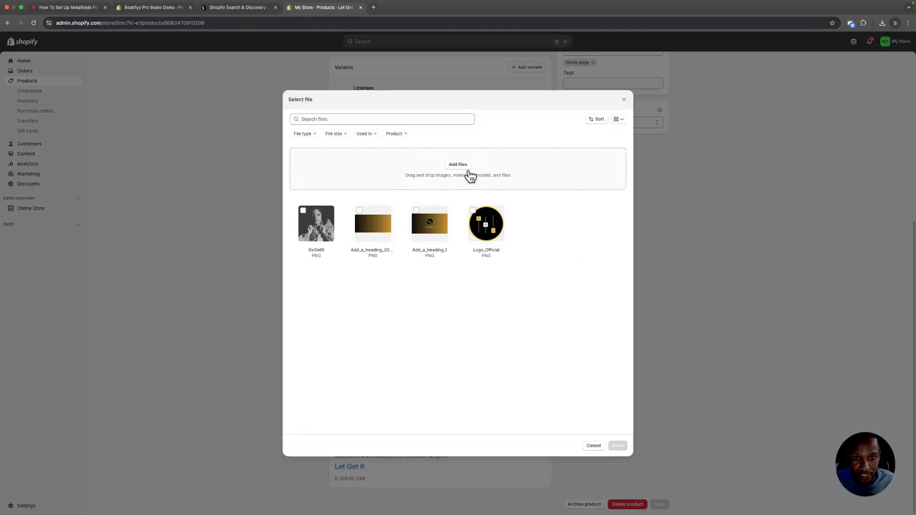
left_click(457, 167)
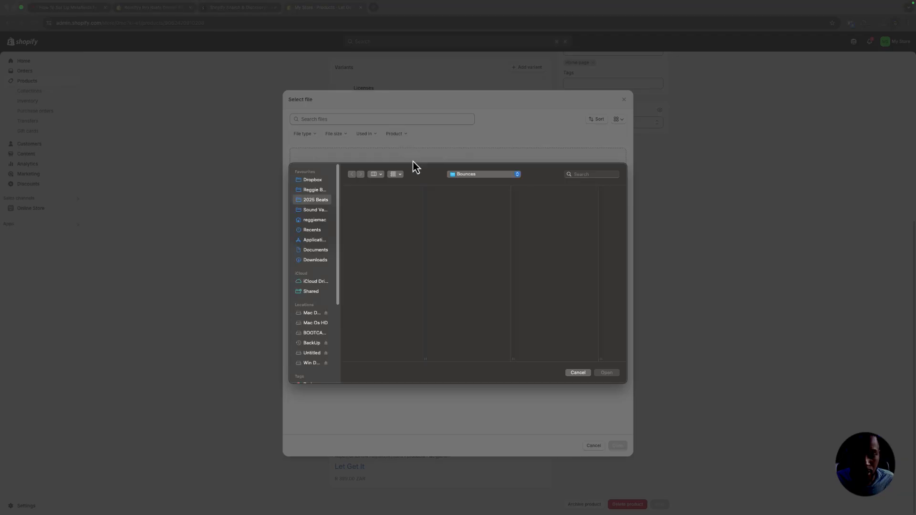
left_click(556, 202)
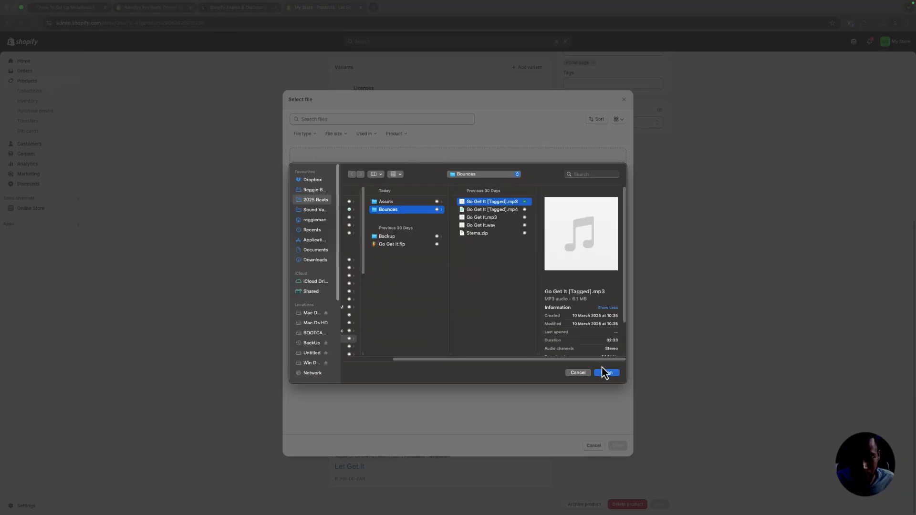
left_click(606, 373)
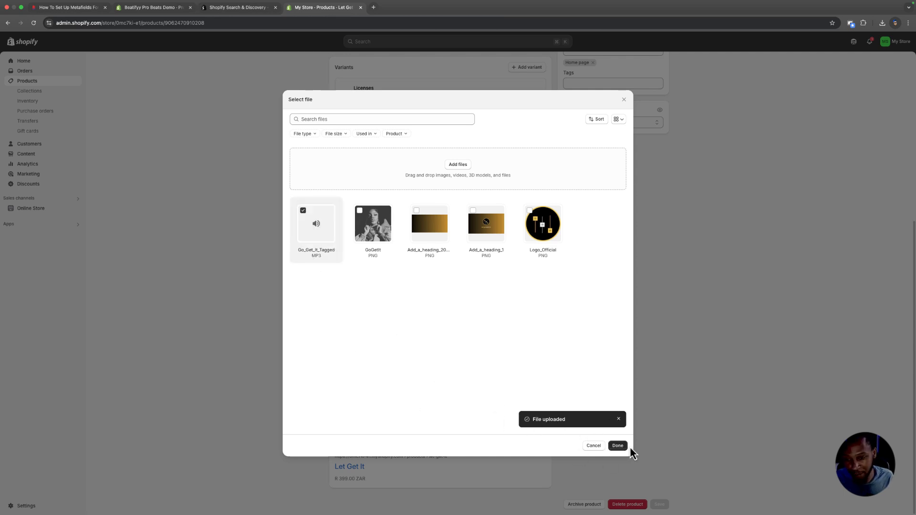
left_click(617, 446)
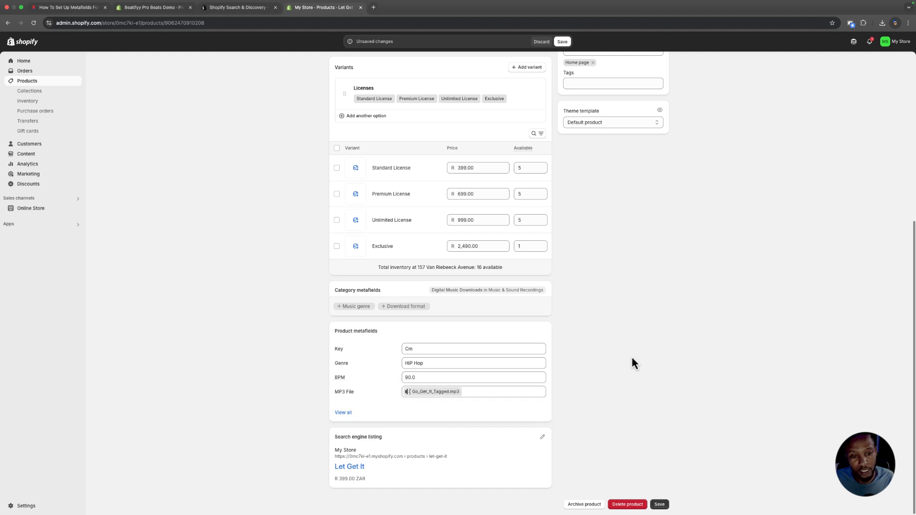
Enter "glorilla type beat" as a tag for the Let Get It product.
scroll(426, 356, "up", 5)
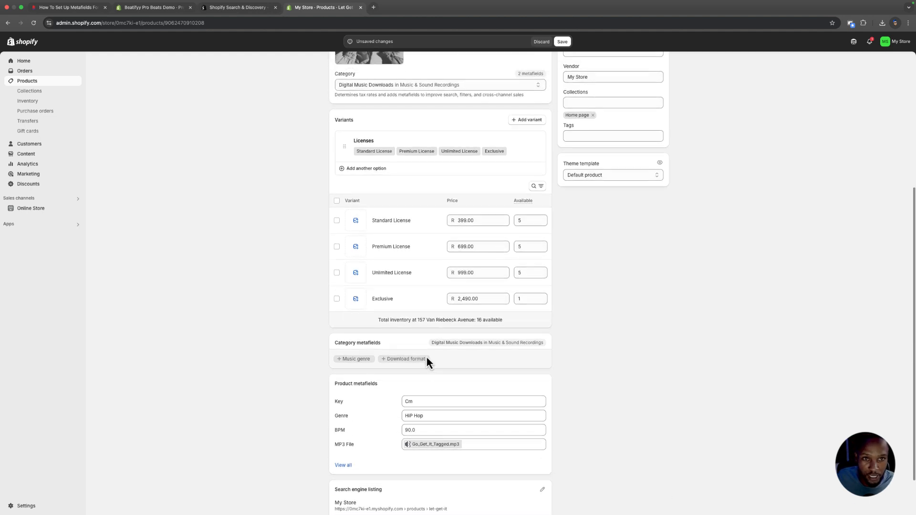
scroll(426, 359, "down", 3)
scroll(477, 325, "up", 3)
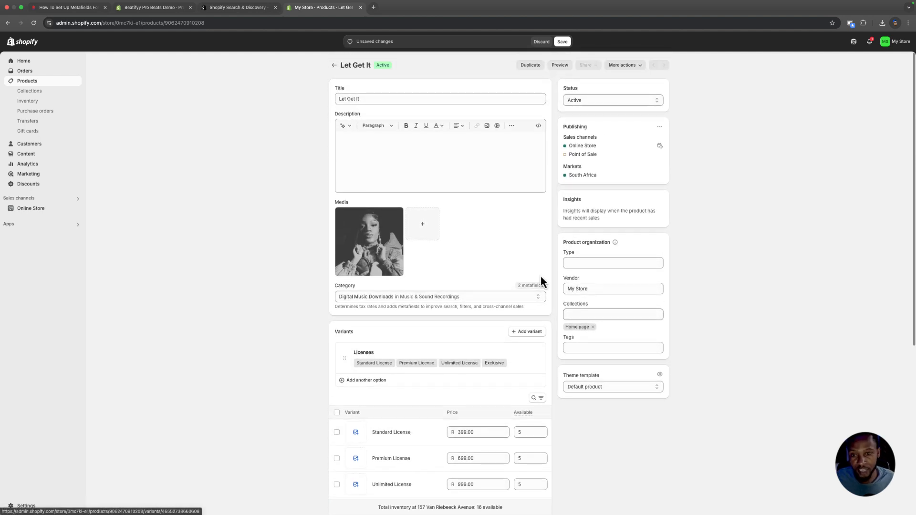
scroll(471, 262, "down", 5)
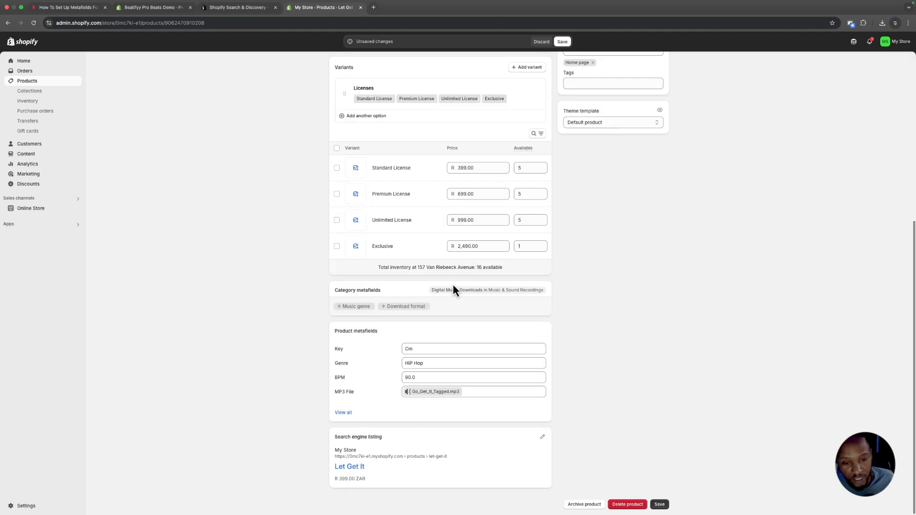
scroll(501, 387, "up", 5)
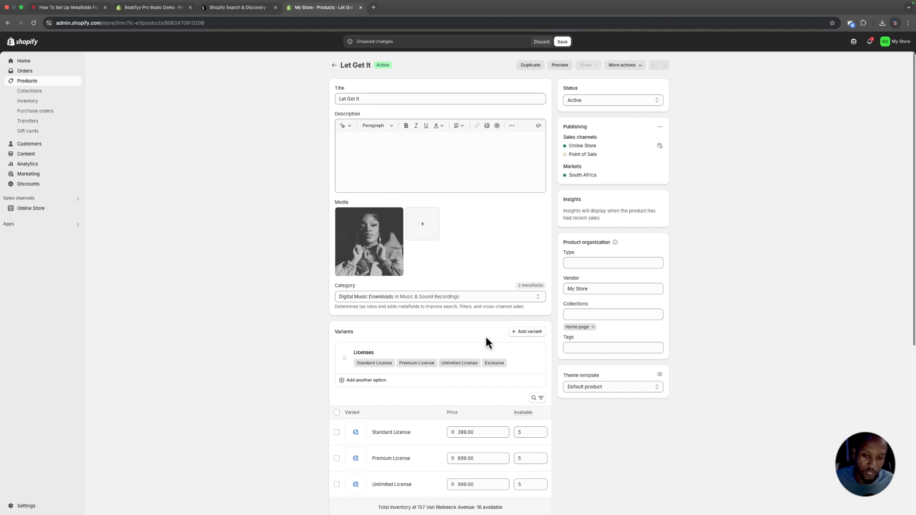
left_click(591, 347)
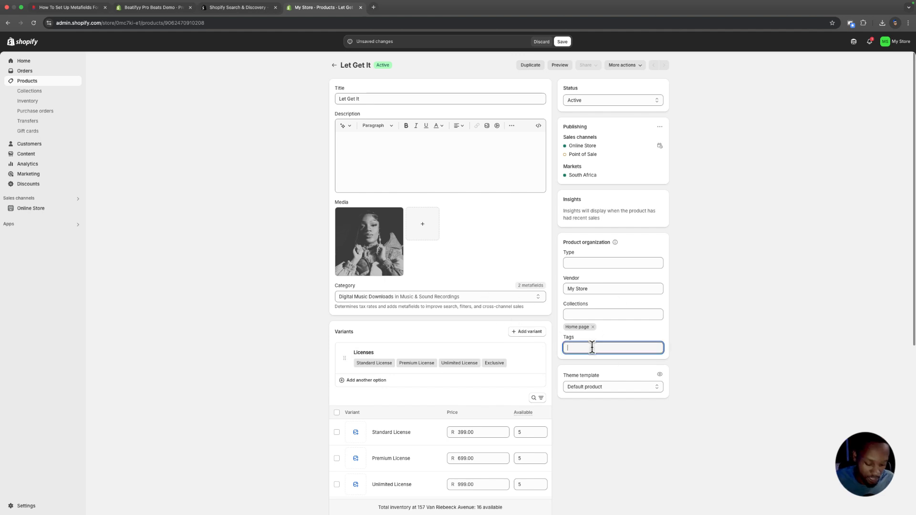
type("glo")
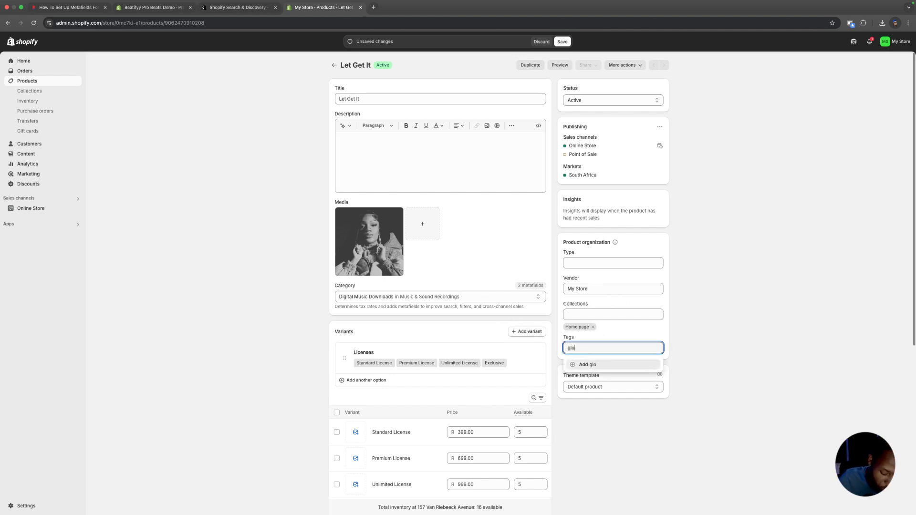
type("rilla typ")
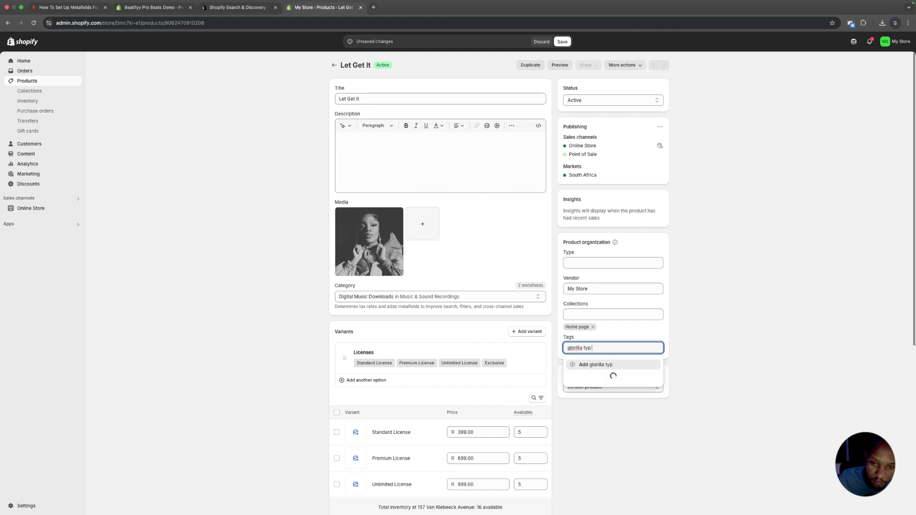
type("e beat")
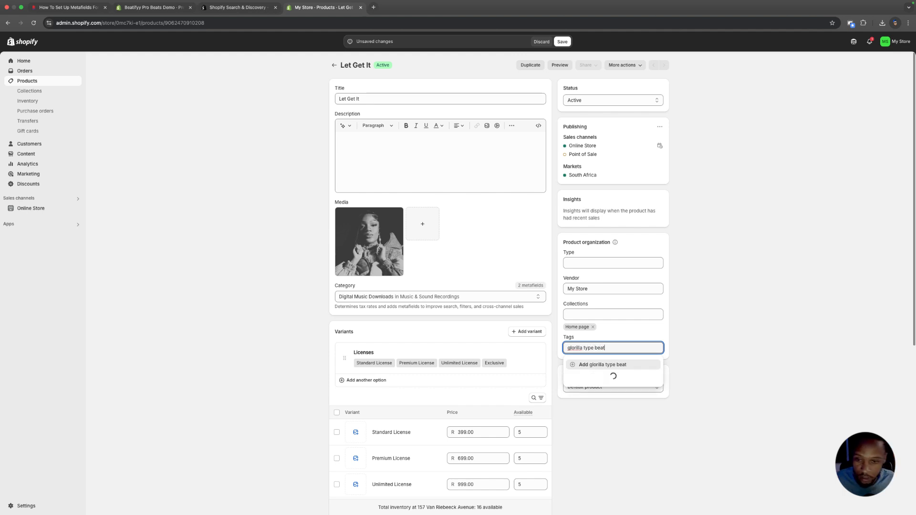
Add the tags "glorilla type beat" and "trap" to the Let Get It product and save it.
left_click(618, 366)
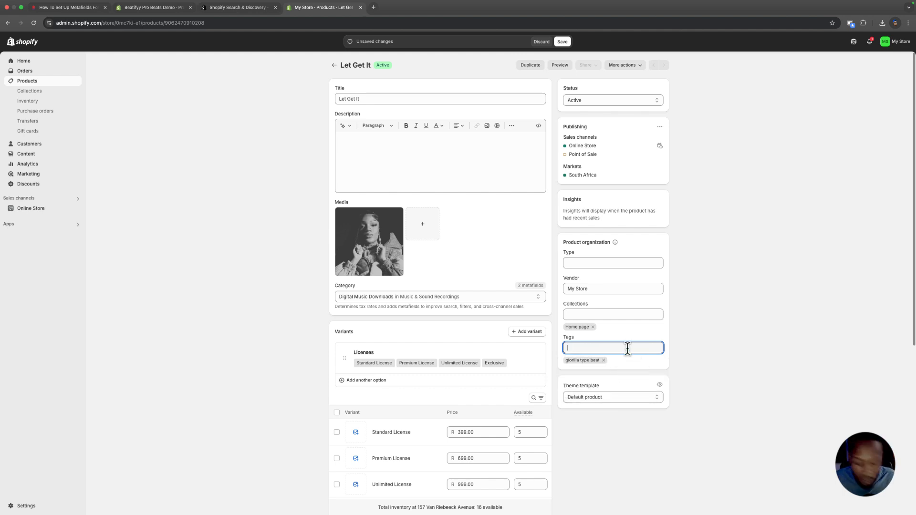
type("trap")
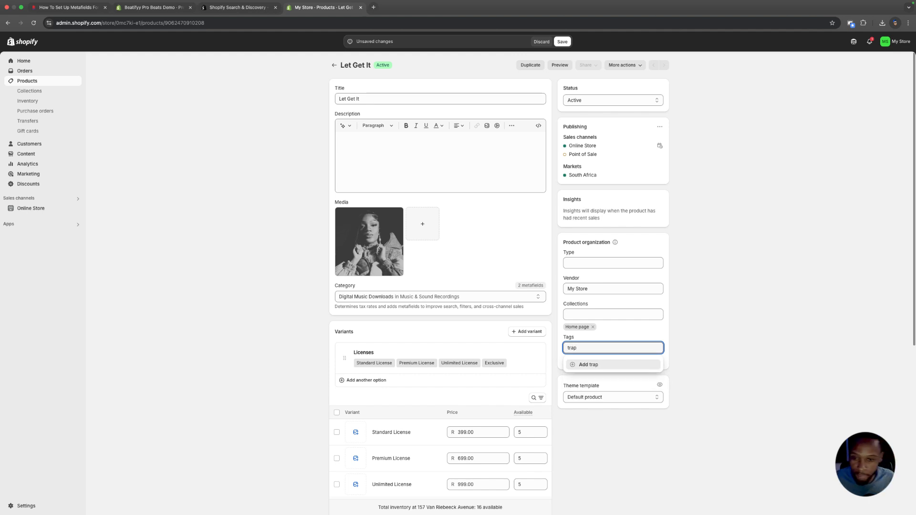
left_click(588, 368)
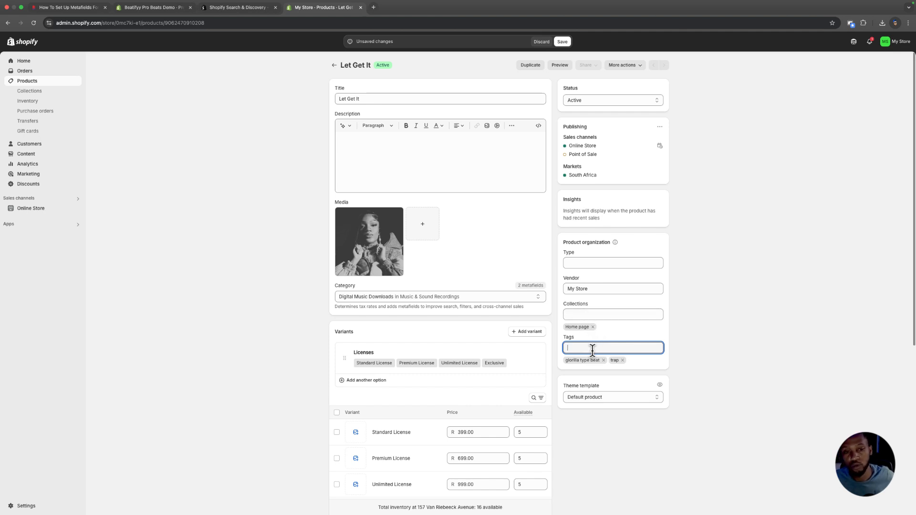
scroll(621, 286, "down", 5)
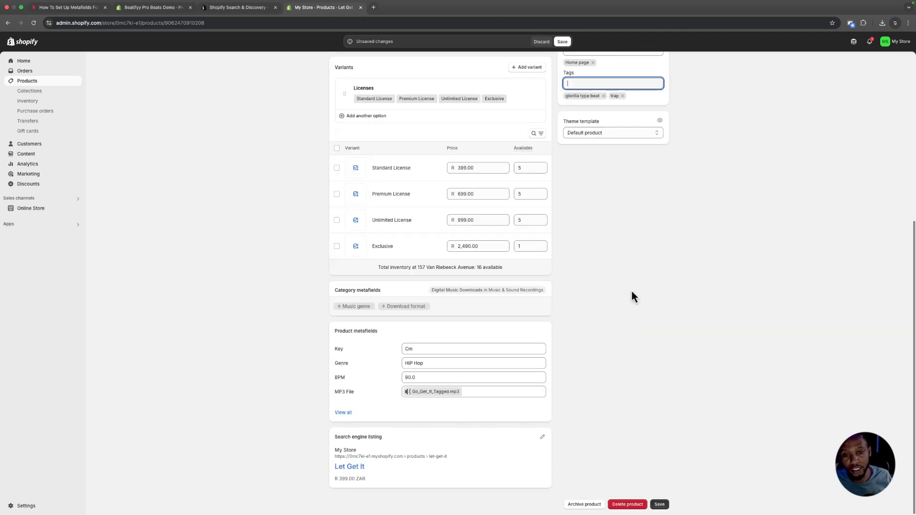
scroll(632, 290, "up", 5)
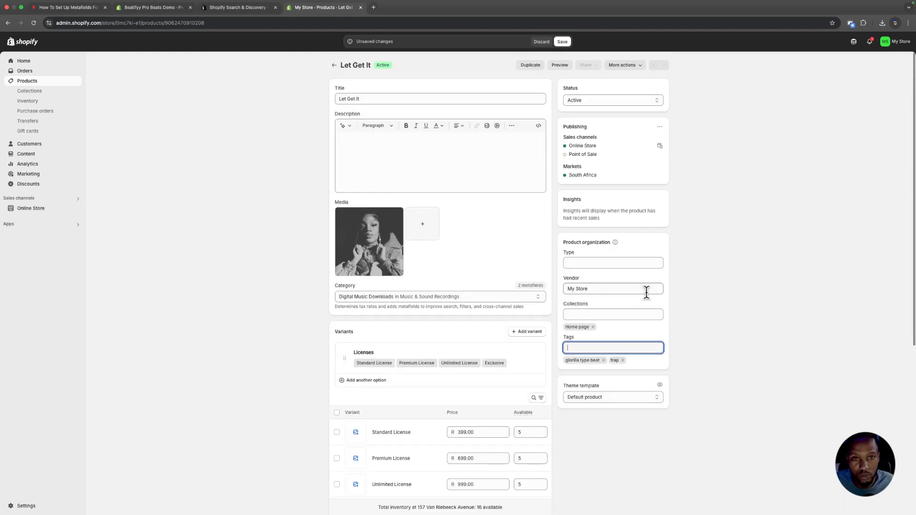
left_click(563, 42)
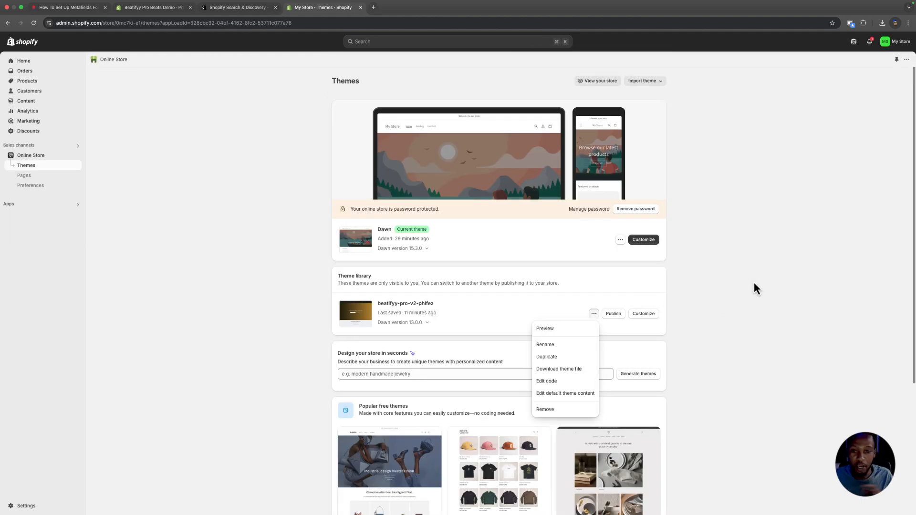
Start a new product collection titled "Trap Beats".
left_click(754, 282)
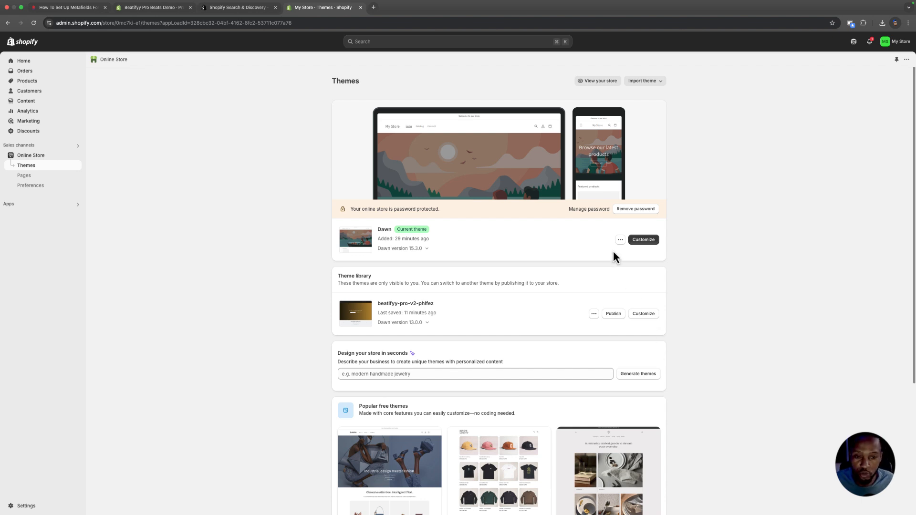
left_click(30, 81)
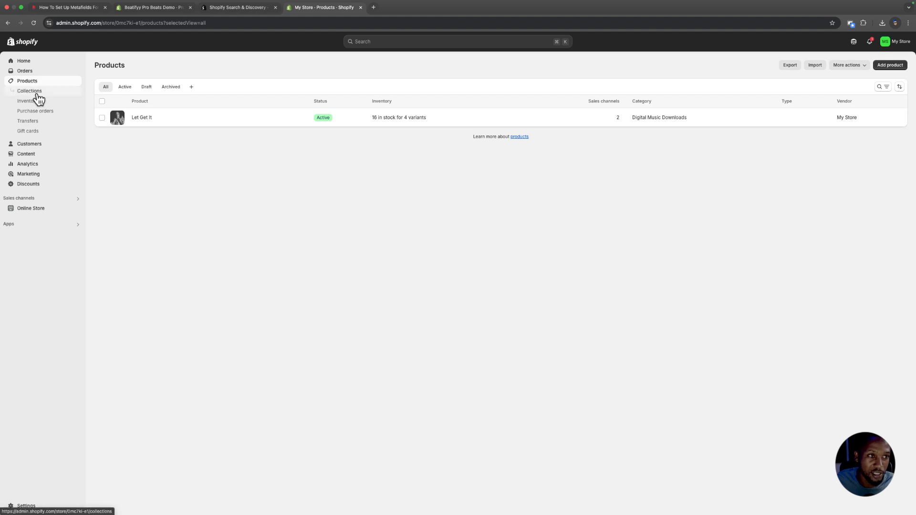
left_click(37, 93)
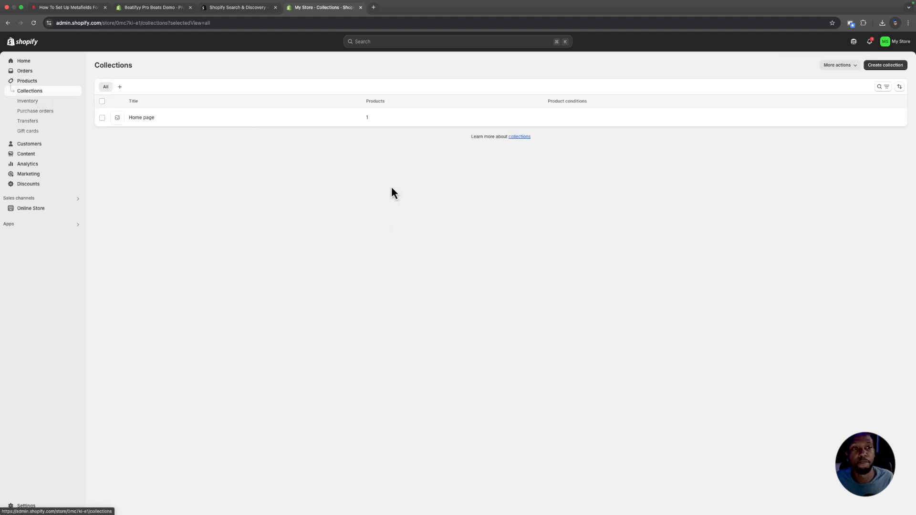
left_click(880, 68)
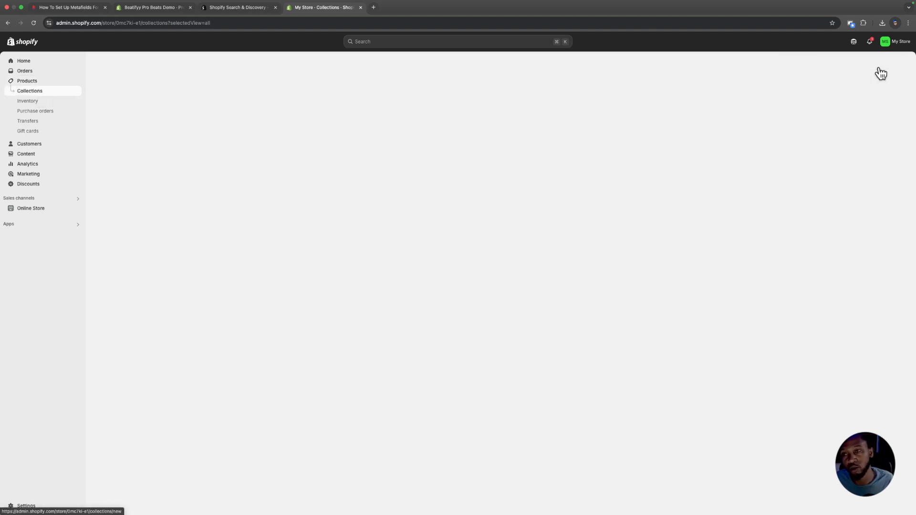
left_click(361, 100)
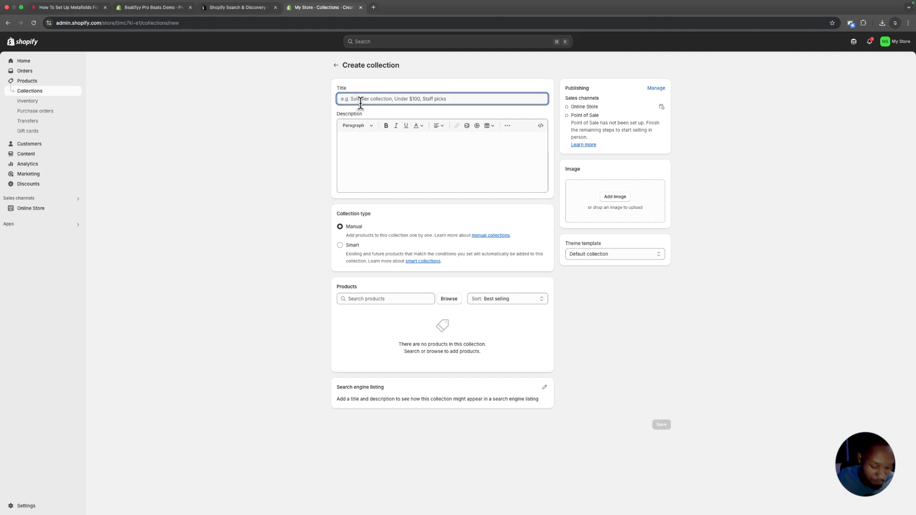
type("Ty")
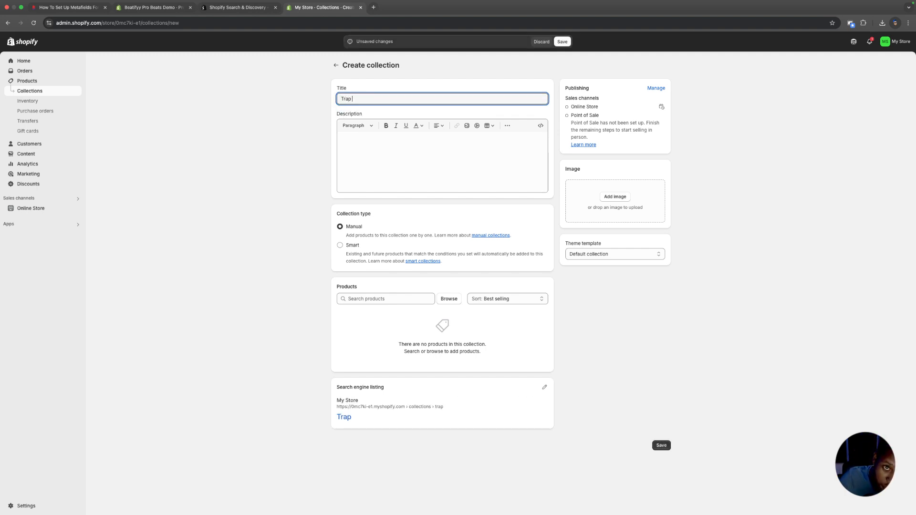
type("ap Beats")
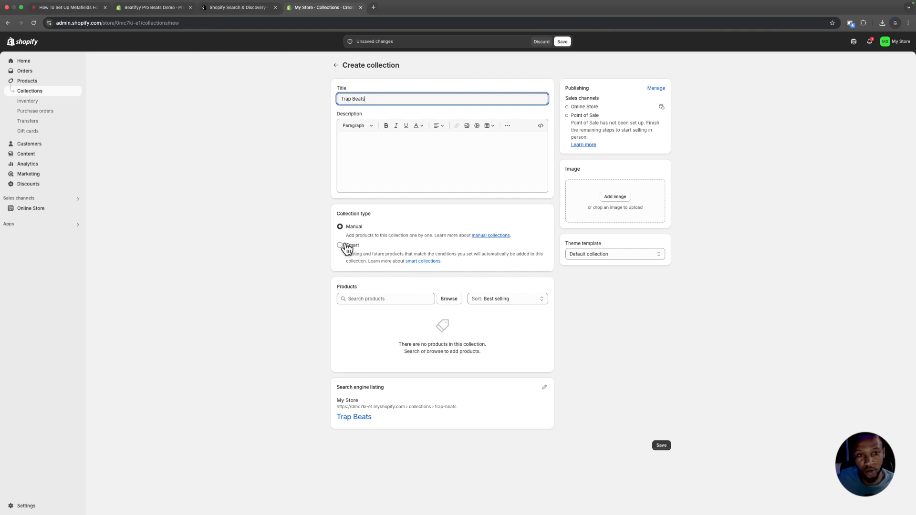
Make the collection smart with the condition Tag is equal to trap, save it, and check the Let Get It product's collections.
left_click(343, 246)
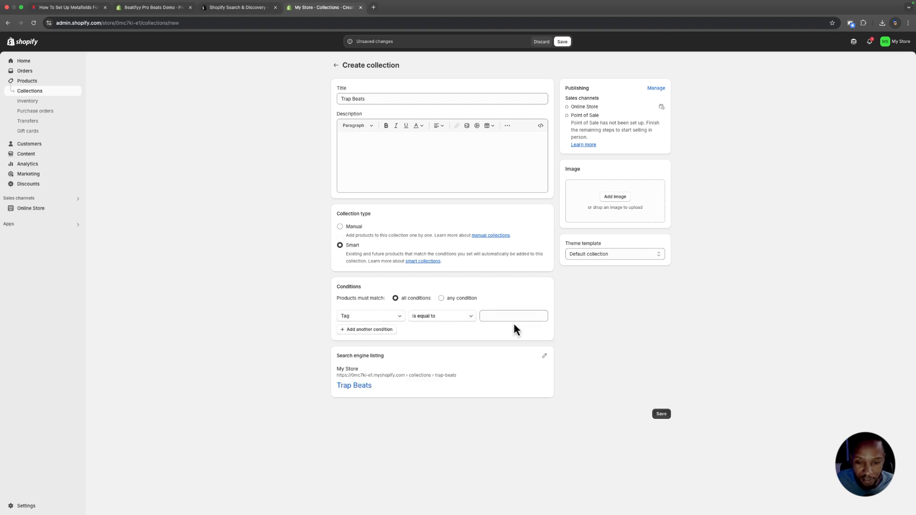
left_click(501, 318)
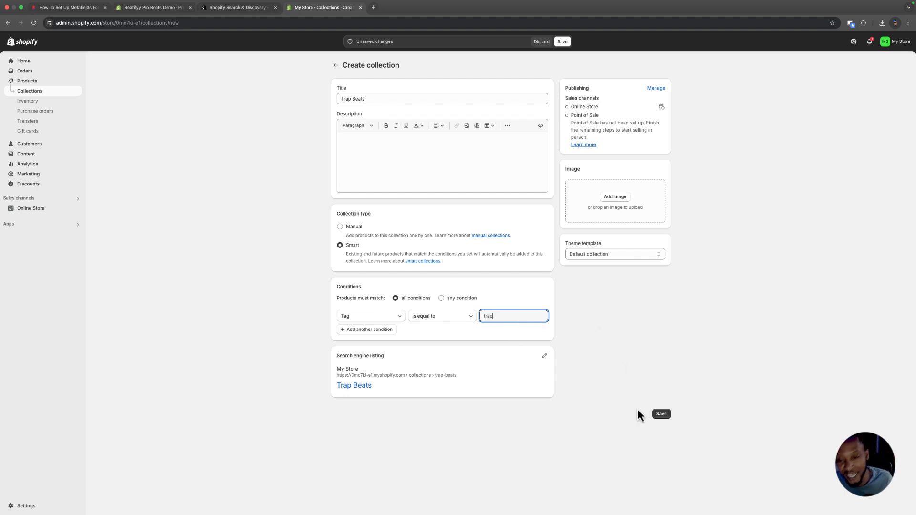
left_click(663, 415)
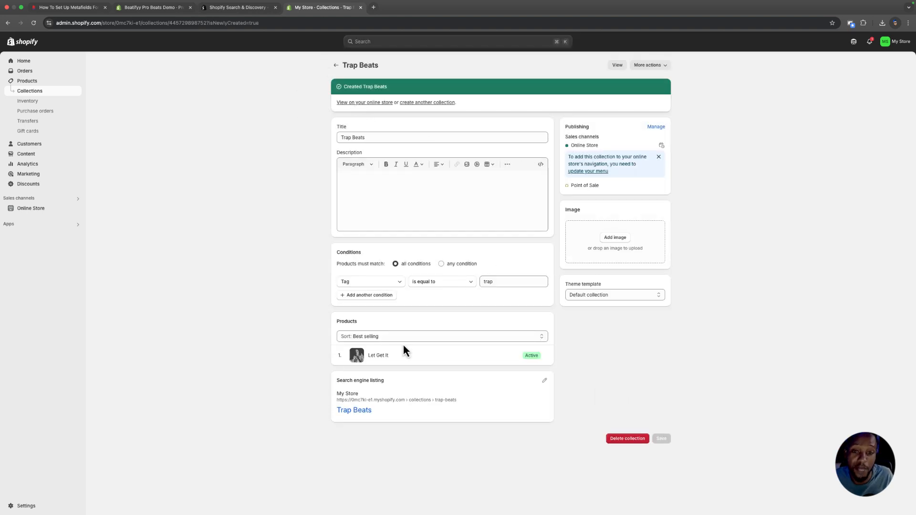
left_click(378, 355)
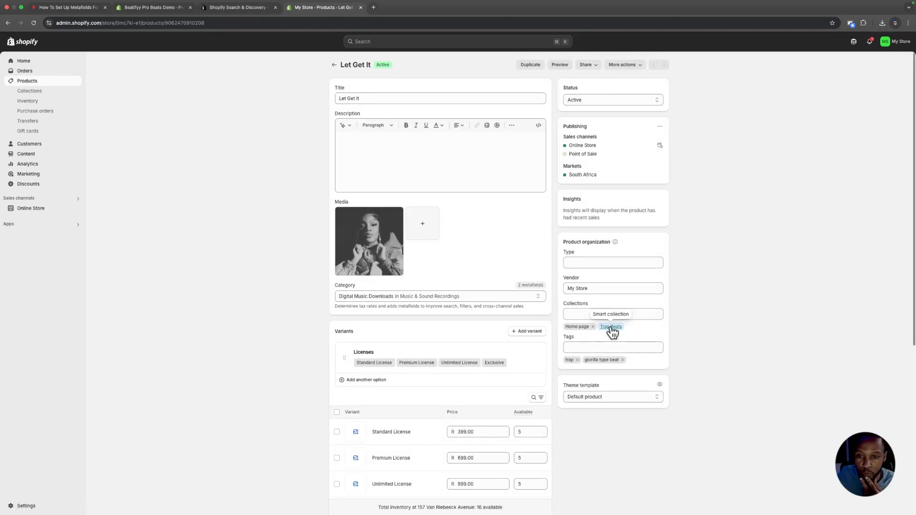
scroll(592, 325, "down", 1)
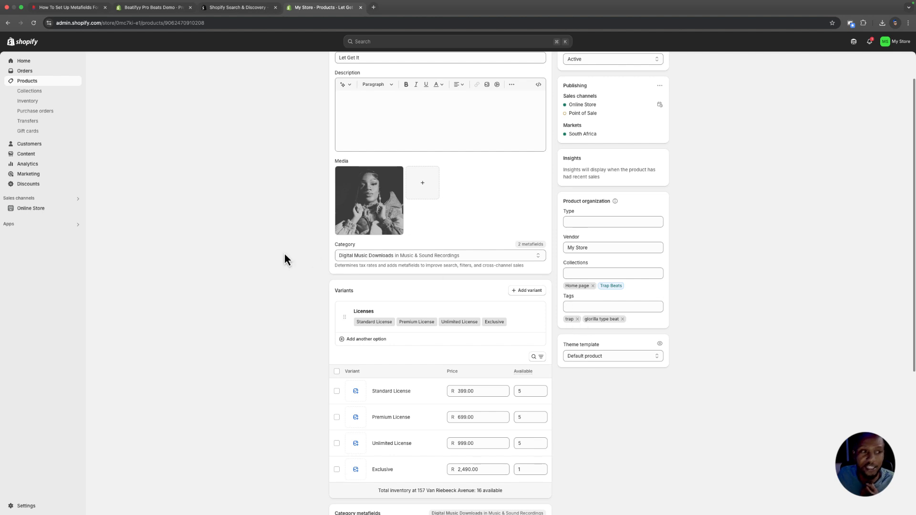
Customize the beatifyy-pro-v2-phlfez theme and set the home page's Featured Tracks collection to Trap Beats.
left_click(41, 208)
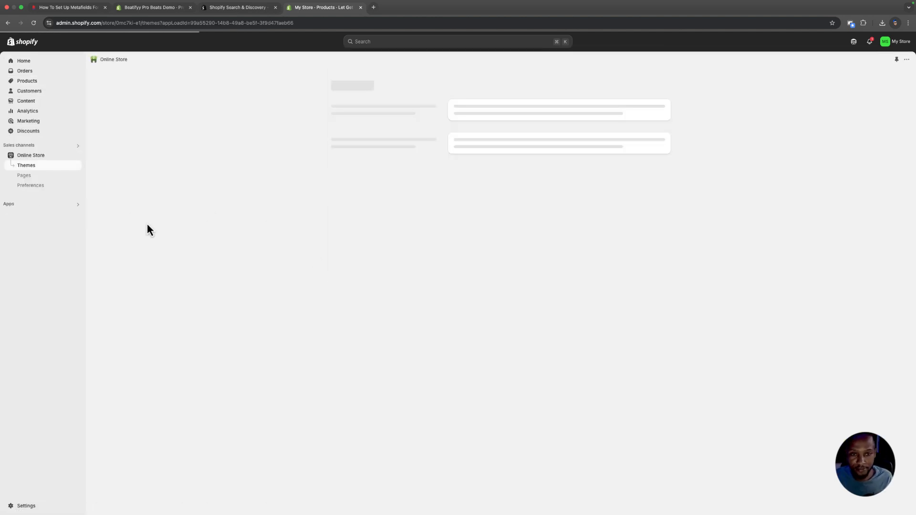
scroll(491, 345, "down", 1)
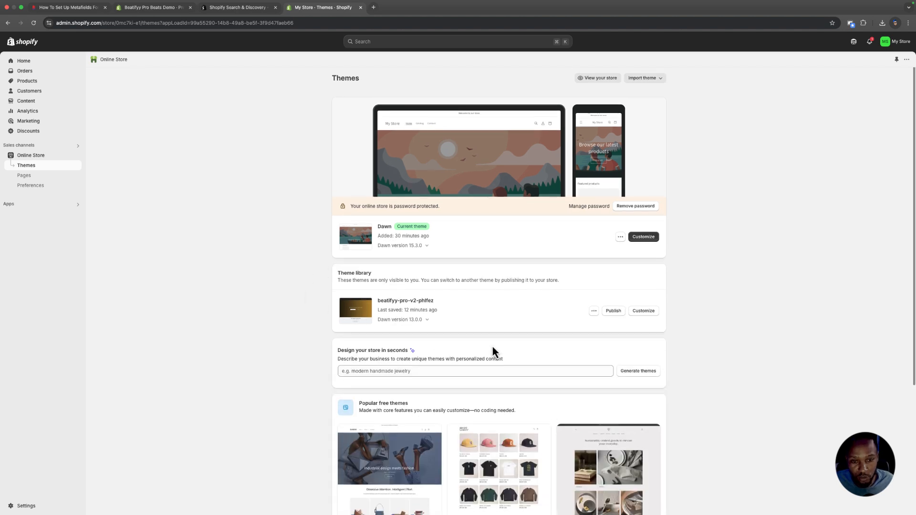
left_click(644, 303)
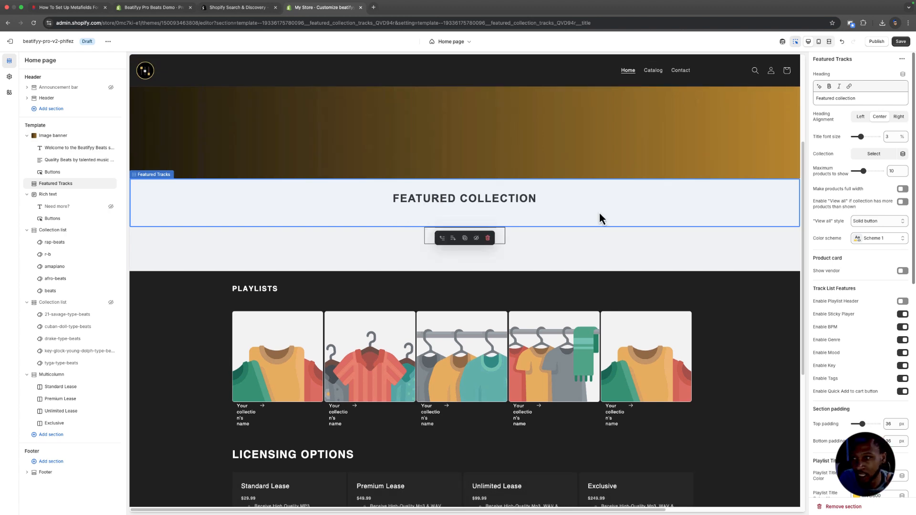
left_click(877, 160)
left_click(857, 144)
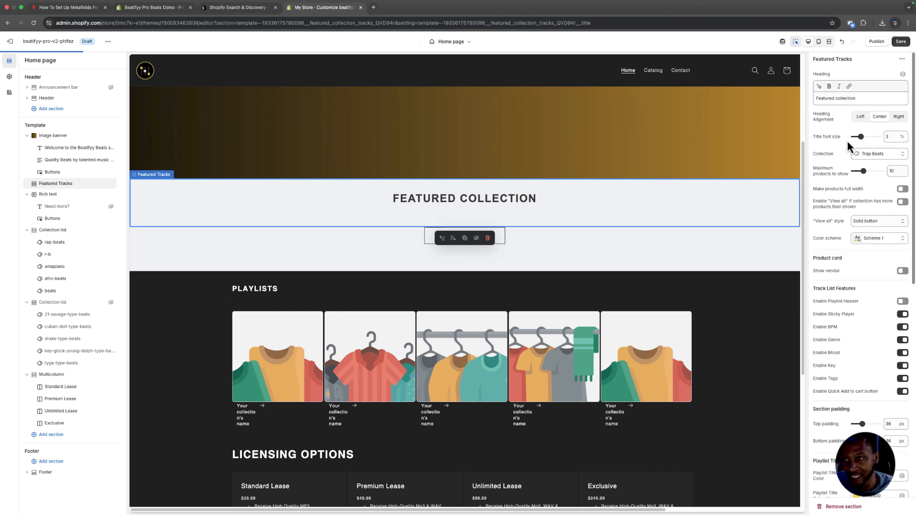
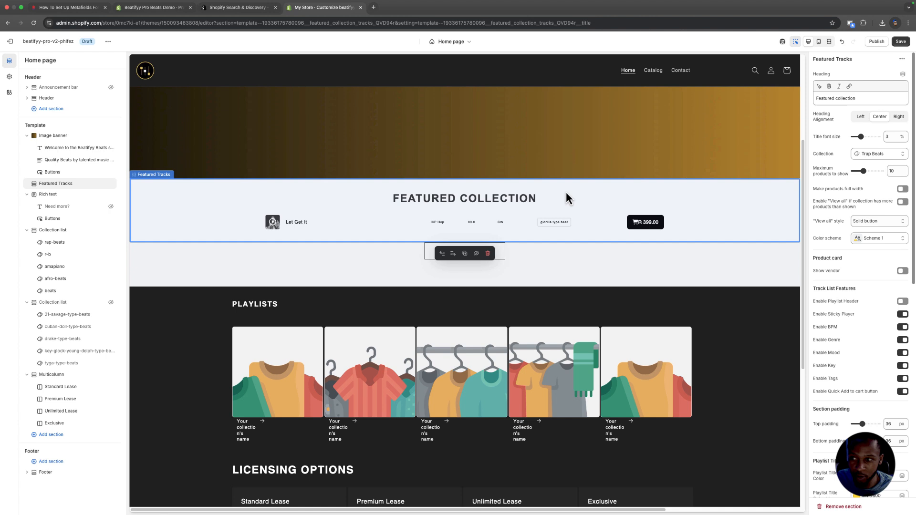
Change the Featured Tracks section's heading to "Featured beats".
left_click_drag(859, 98, 748, 85)
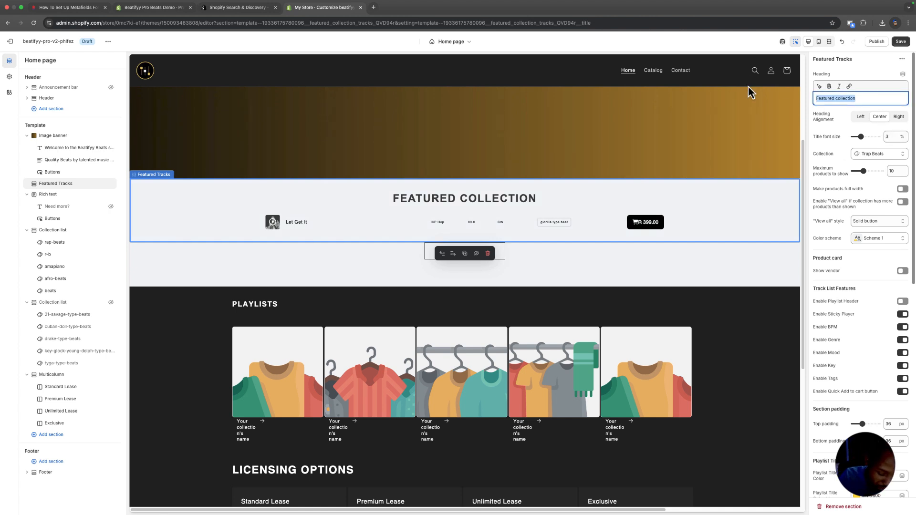
type("Featured")
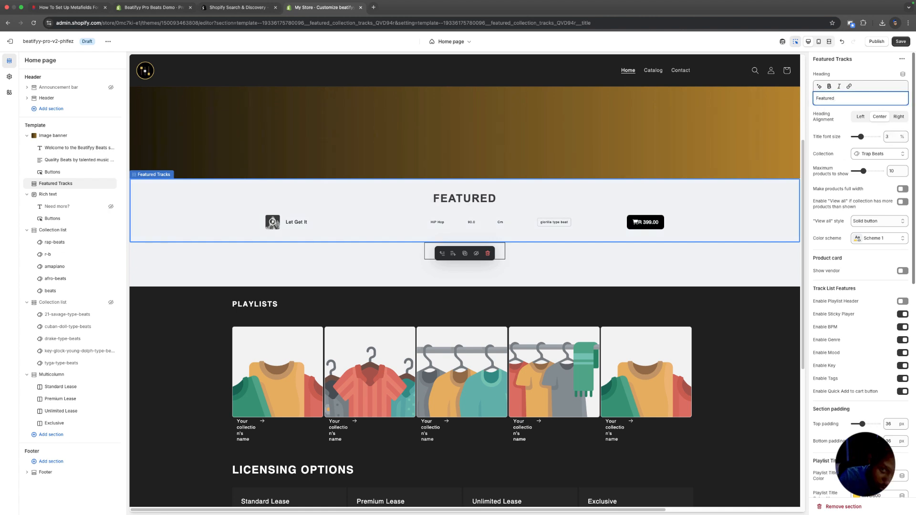
type(" beats")
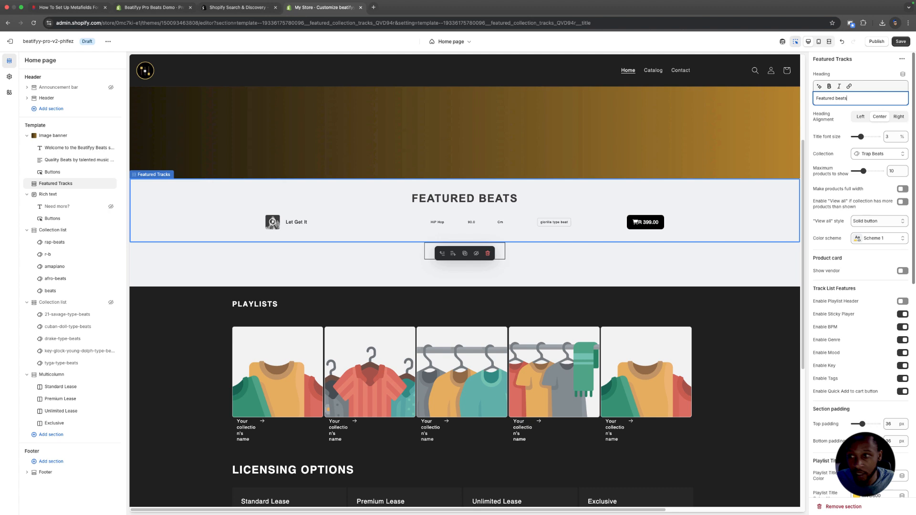
Try left and right alignment for the Featured Tracks heading, return it to center, and set the title font size to 2%.
left_click(860, 117)
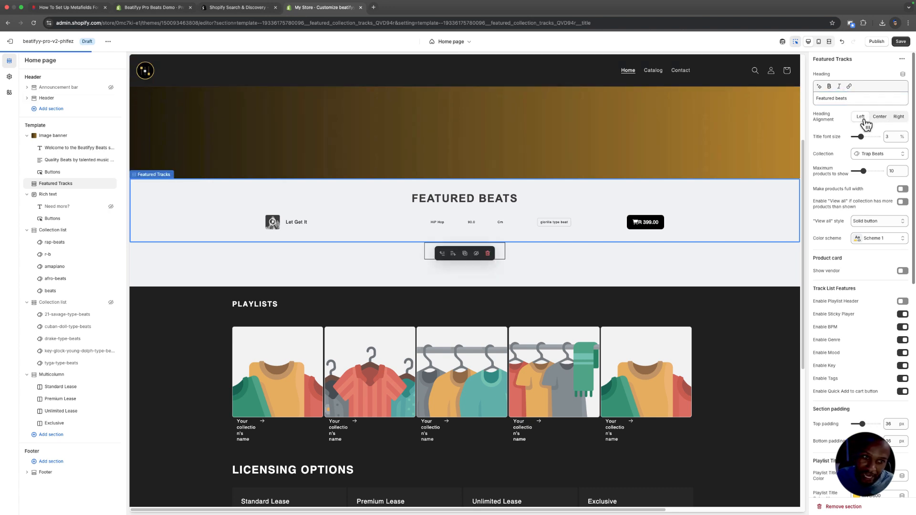
left_click(897, 117)
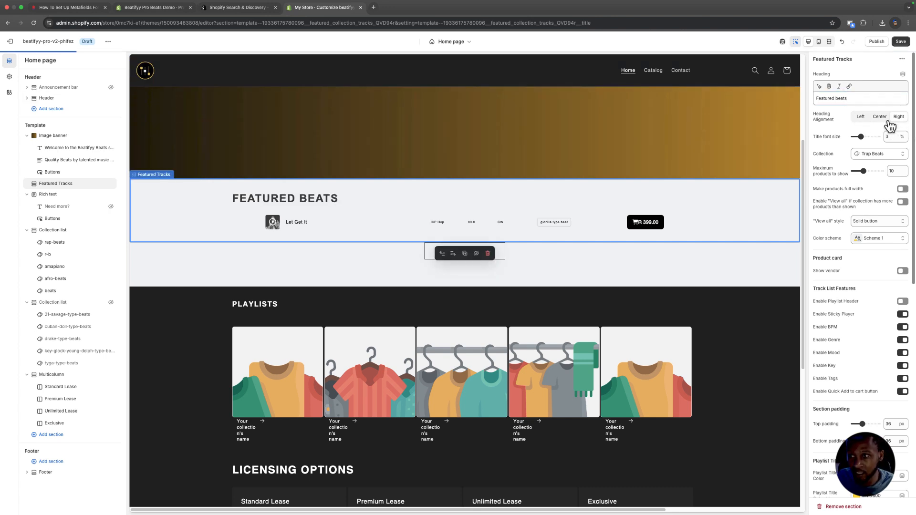
left_click(883, 119)
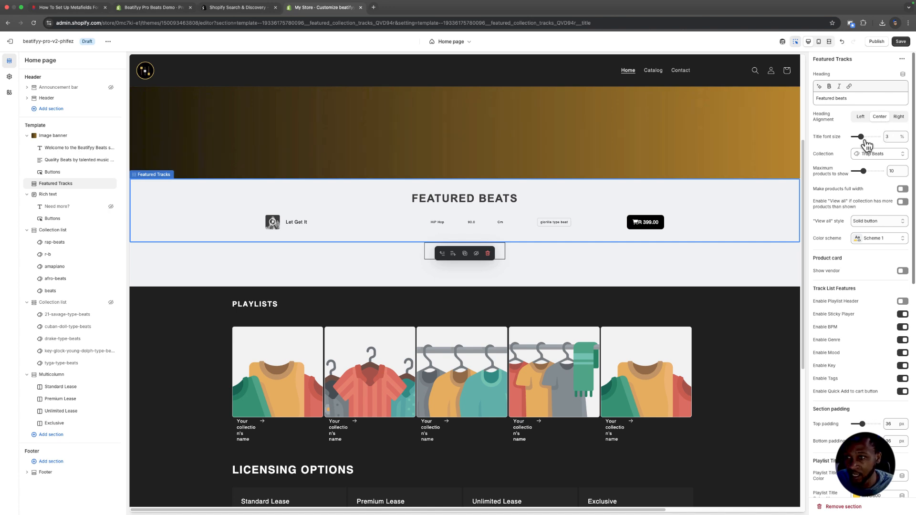
left_click_drag(861, 138, 861, 141)
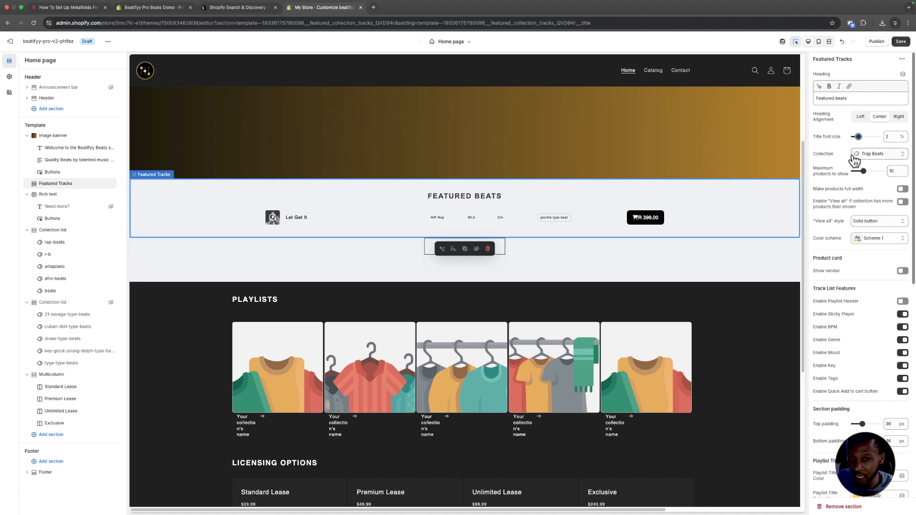
Try disabling the Featured Tracks section's quick add to cart button and turn it back on.
scroll(852, 160, "down", 1)
scroll(854, 162, "down", 2)
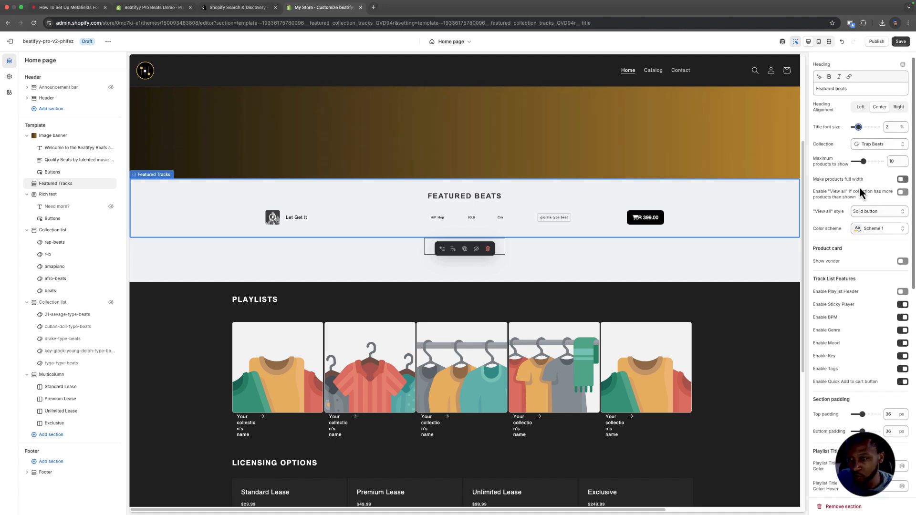
scroll(859, 191, "down", 5)
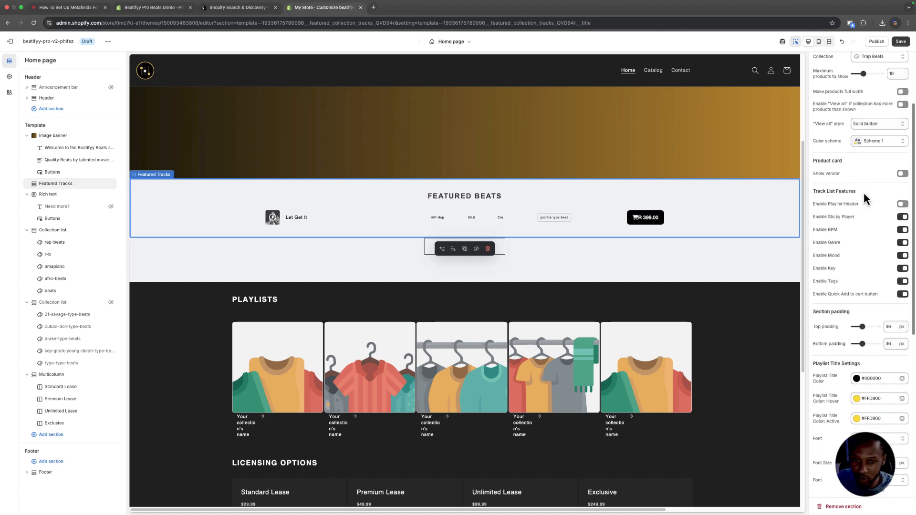
scroll(863, 196, "down", 2)
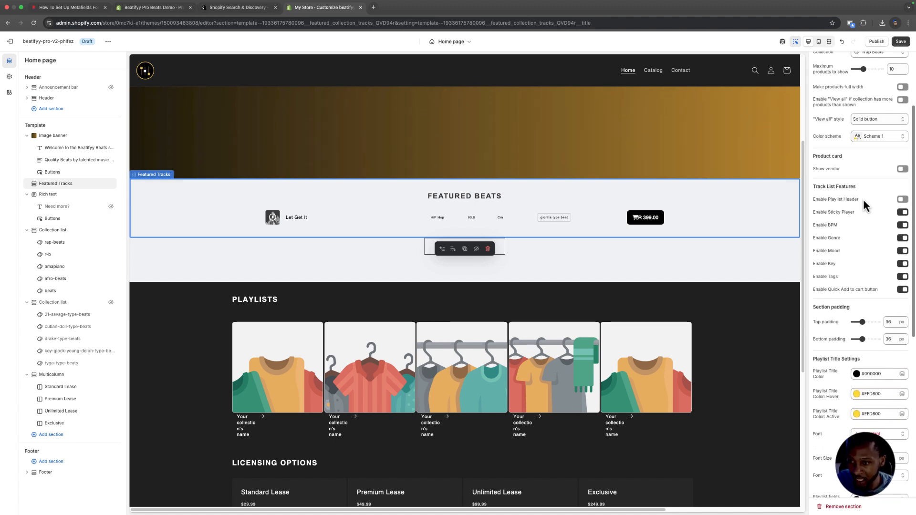
scroll(868, 199, "down", 2)
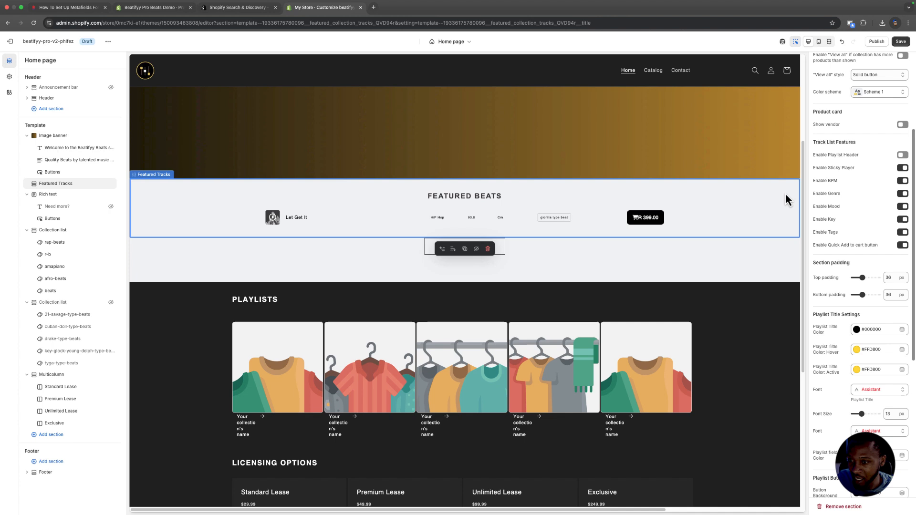
scroll(869, 243, "down", 3)
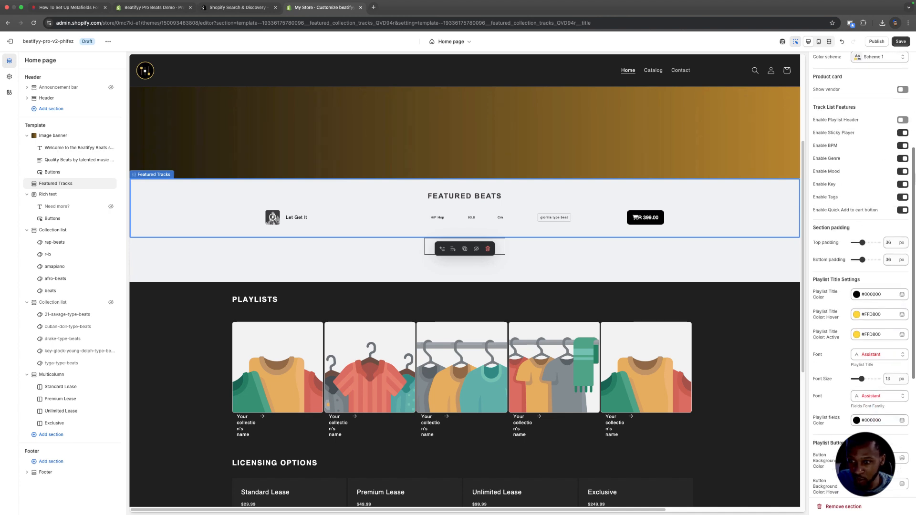
left_click(902, 210)
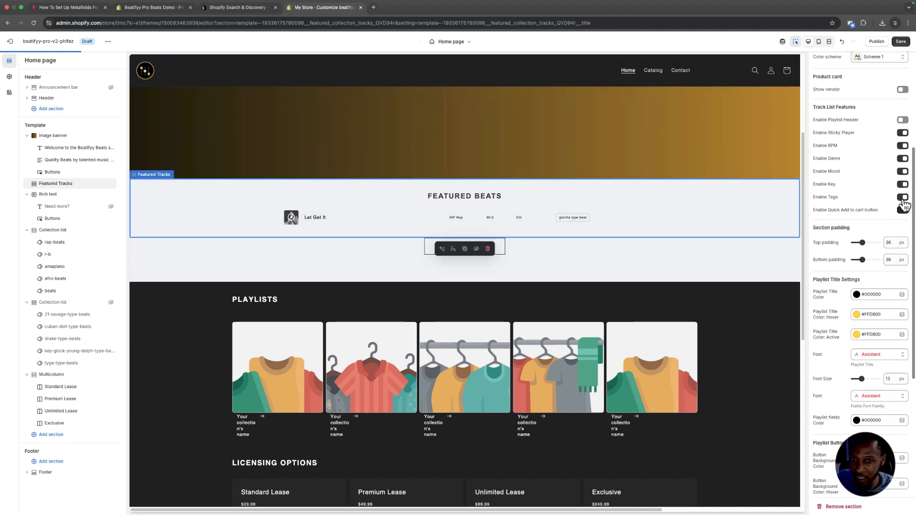
left_click(903, 161)
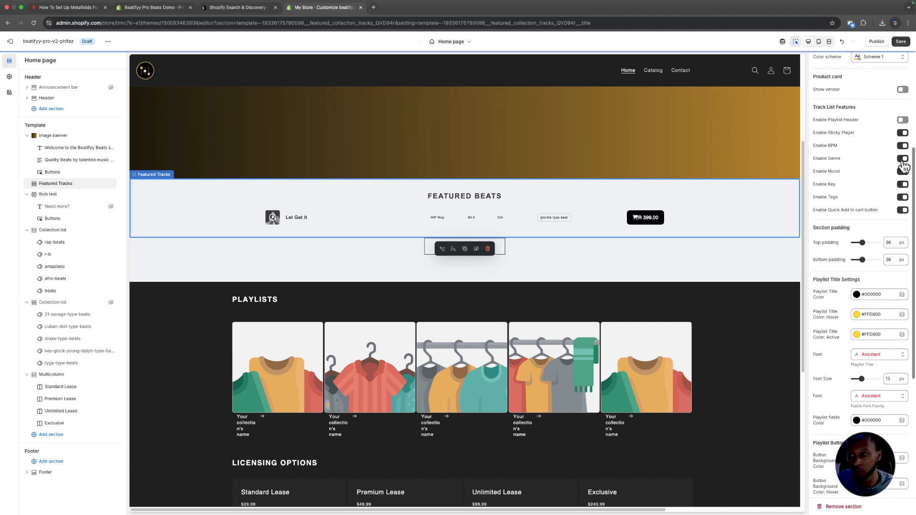
Set both the hover and active colors of the Featured Tracks playlist title to #FF0000.
scroll(876, 173, "down", 2)
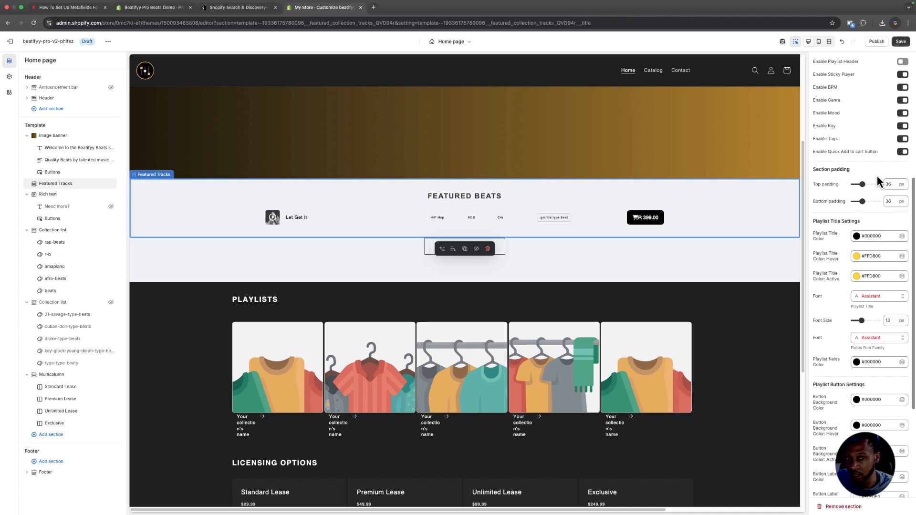
scroll(877, 174, "down", 2)
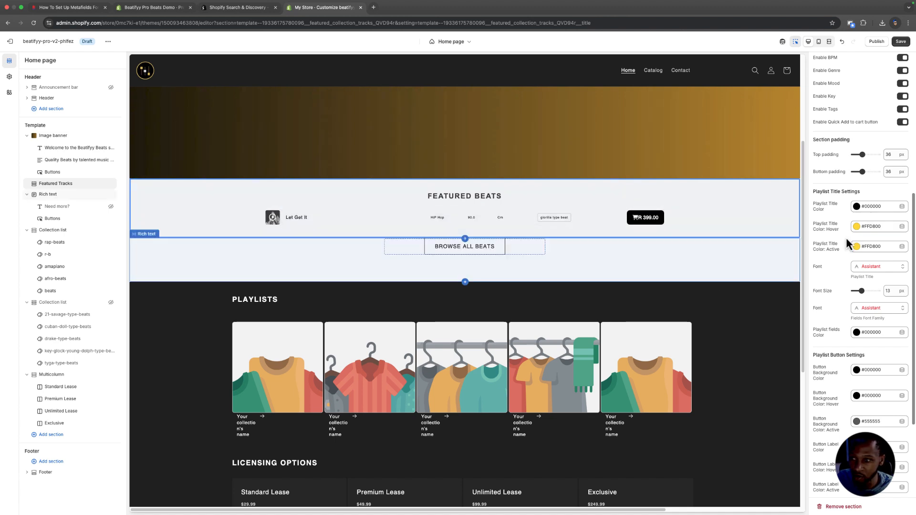
left_click(860, 230)
left_click(906, 161)
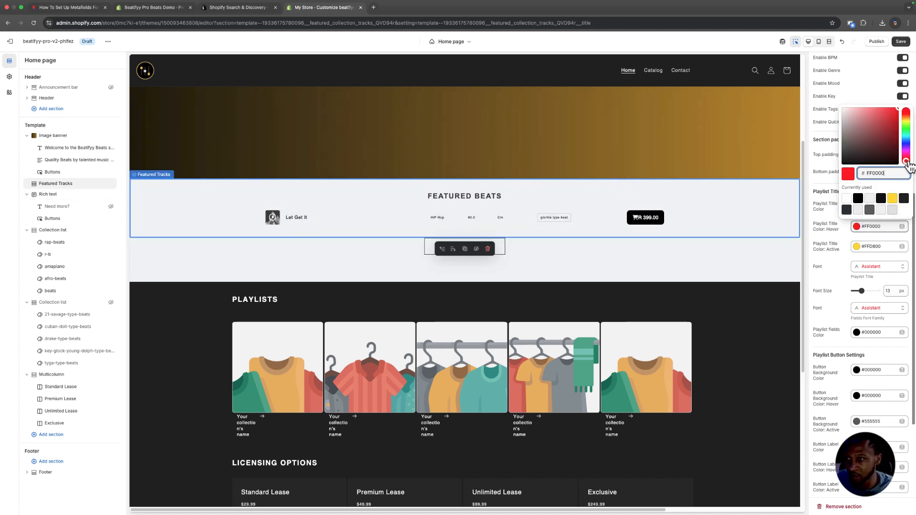
left_click(836, 264)
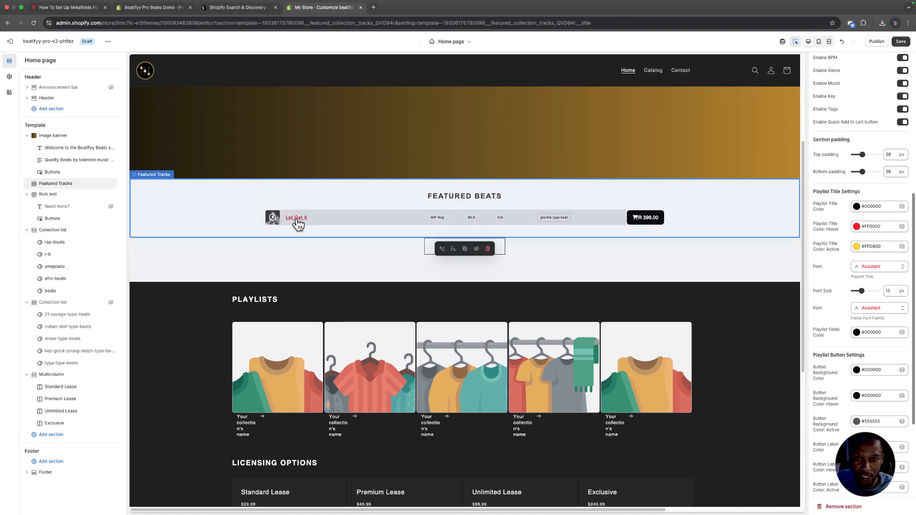
left_click(861, 250)
left_click(847, 221)
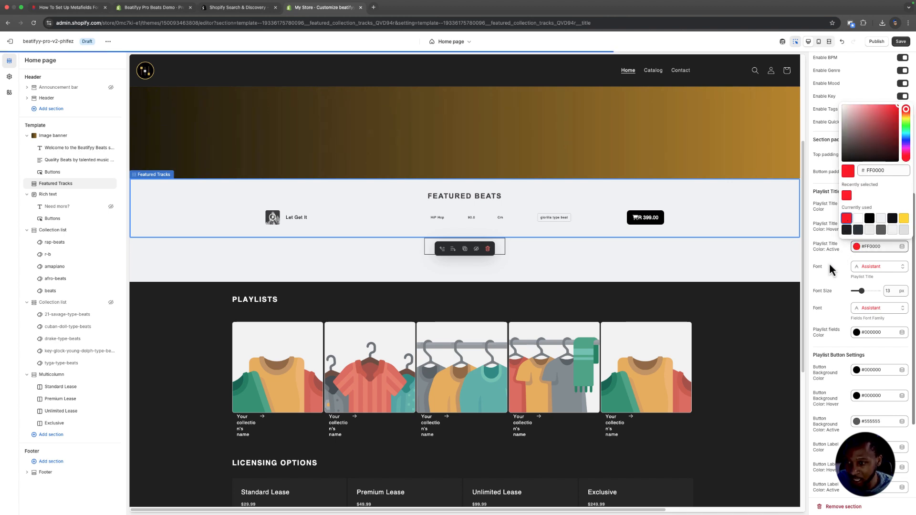
left_click(829, 264)
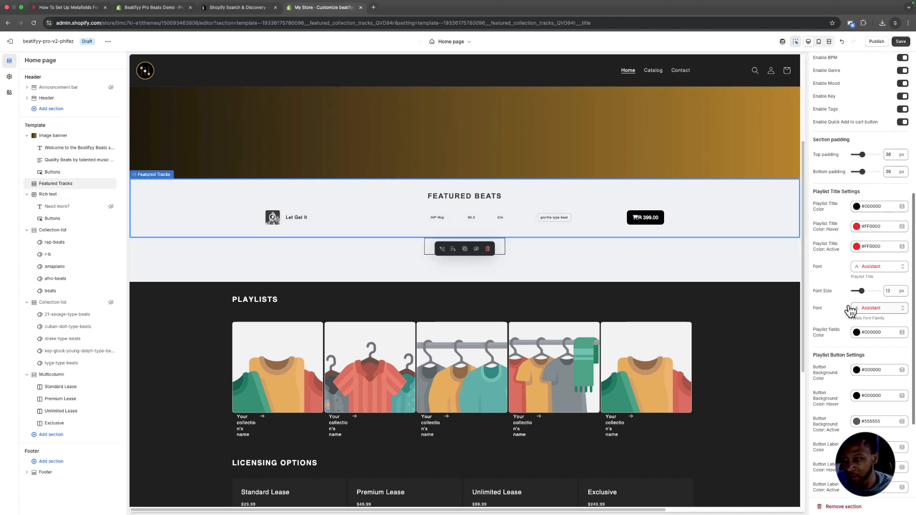
Try #EDEAEA as the playlist fields color and settle on #555555.
scroll(849, 311, "down", 2)
scroll(848, 308, "down", 1)
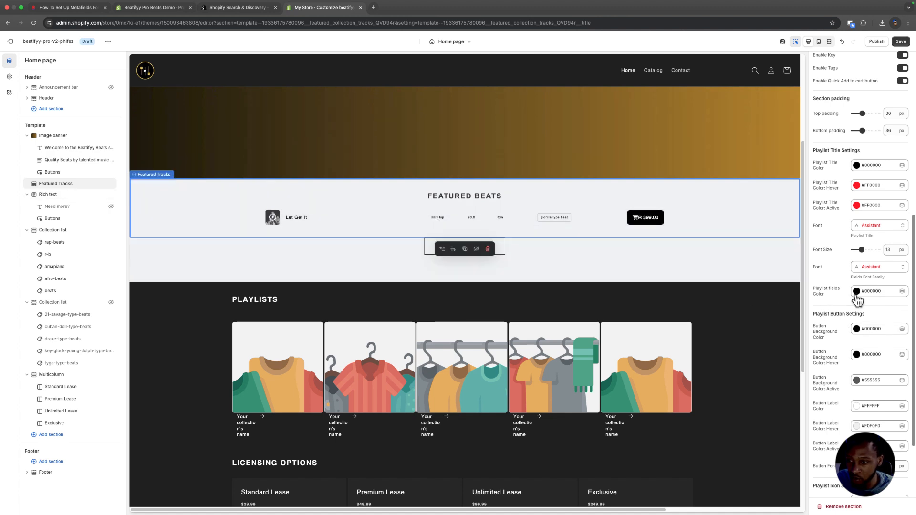
left_click(857, 295)
left_click(870, 275)
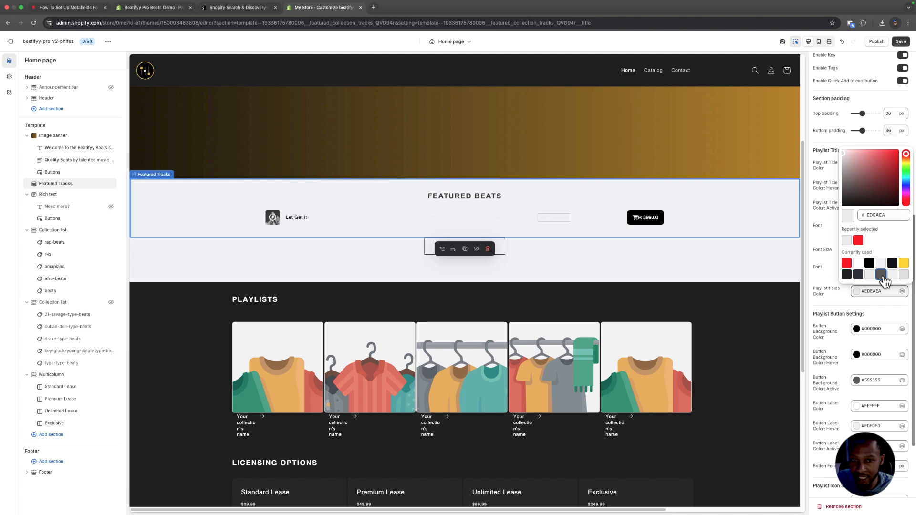
left_click(881, 276)
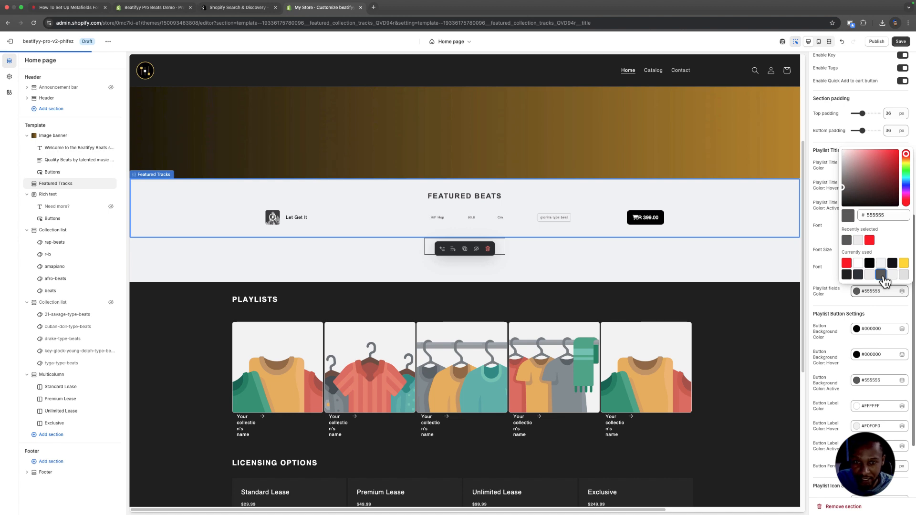
left_click(845, 315)
Try #FF0000 and #FFD800 as the playlist button's background color.
scroll(845, 315, "down", 3)
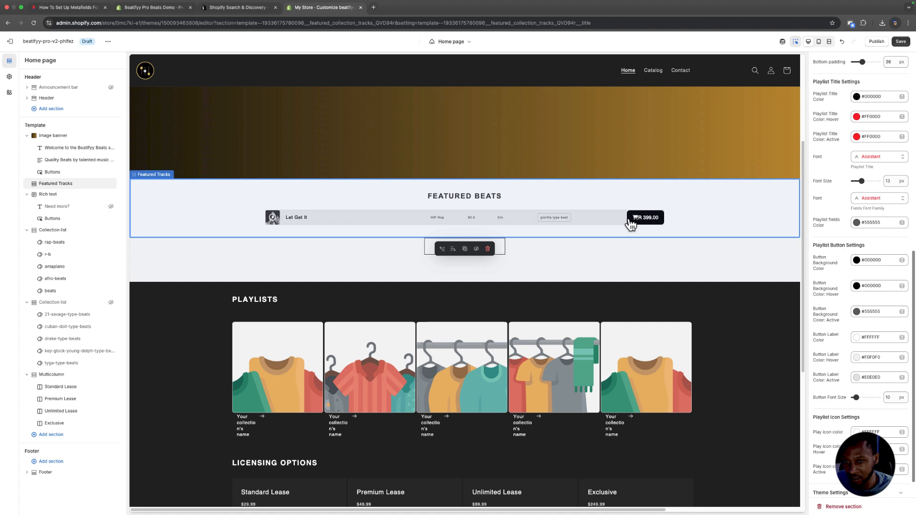
left_click(865, 260)
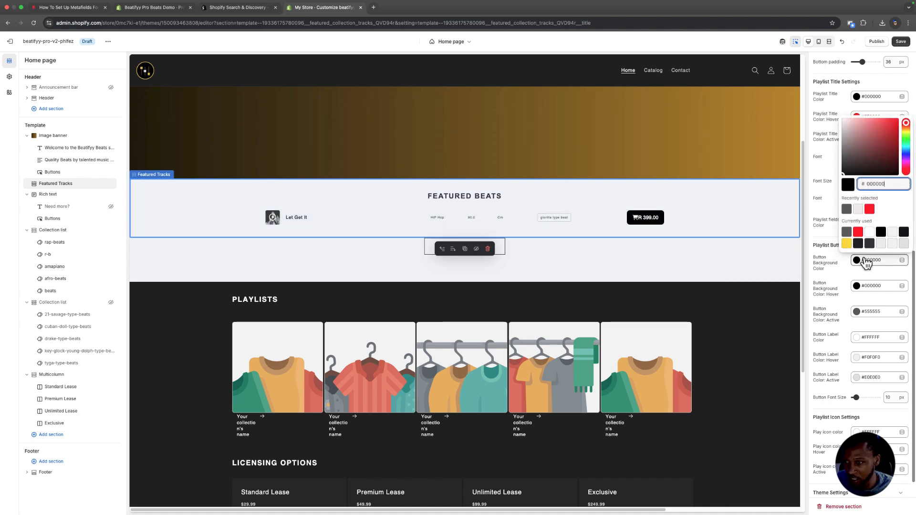
left_click(858, 232)
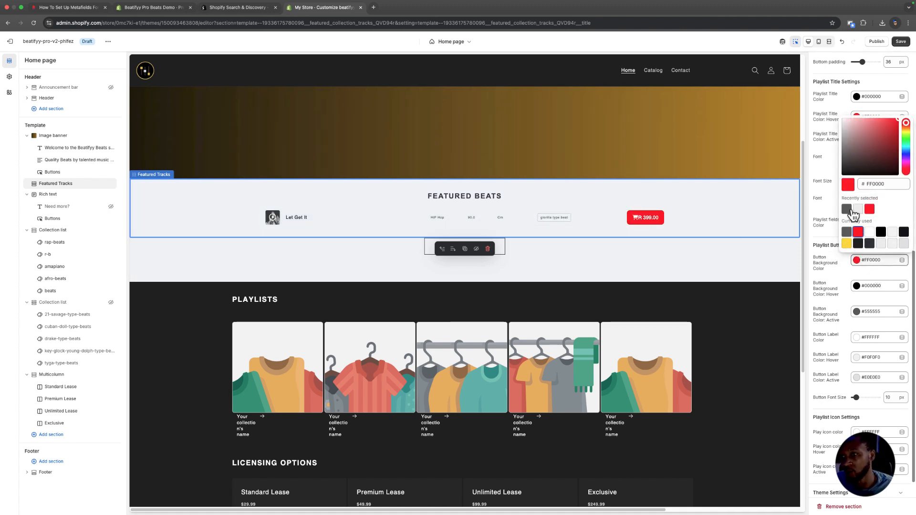
left_click(847, 244)
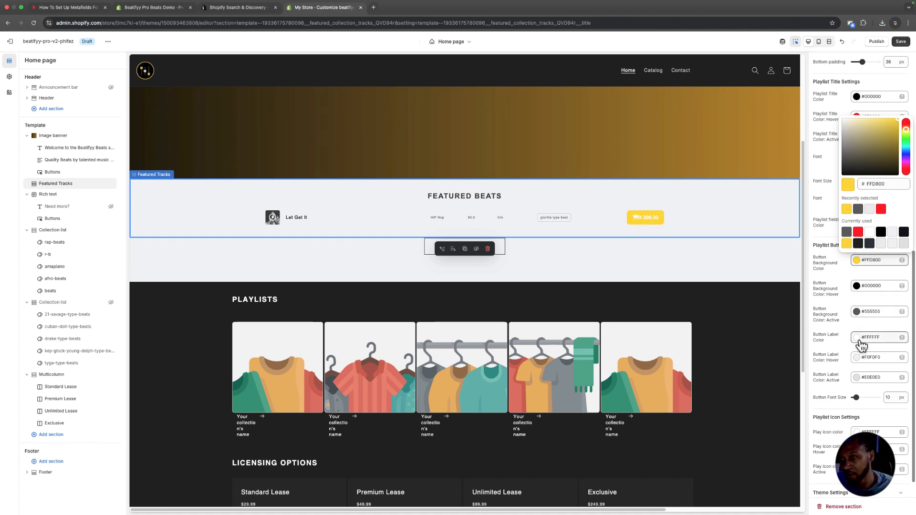
Set the playlist button's label hover color to #FFFFFF and its normal background color to #07070B.
left_click(867, 337)
left_click(846, 320)
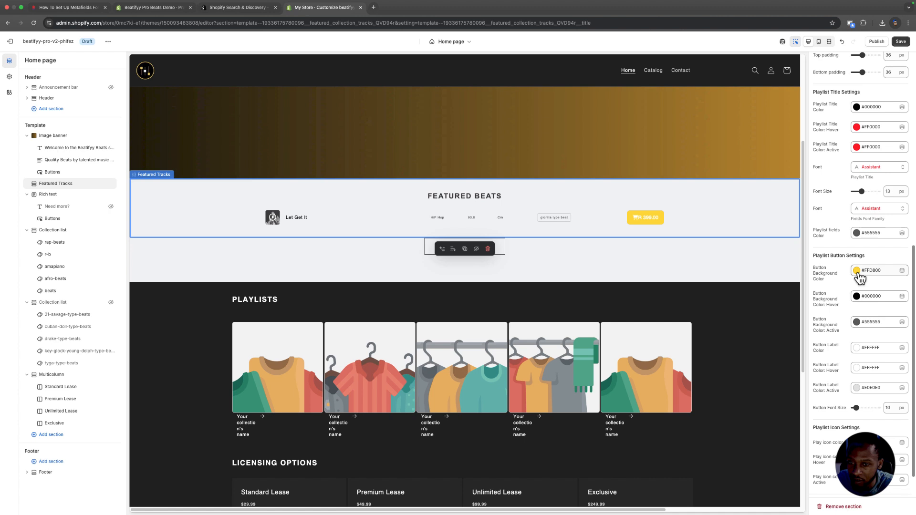
left_click(857, 273)
left_click(846, 254)
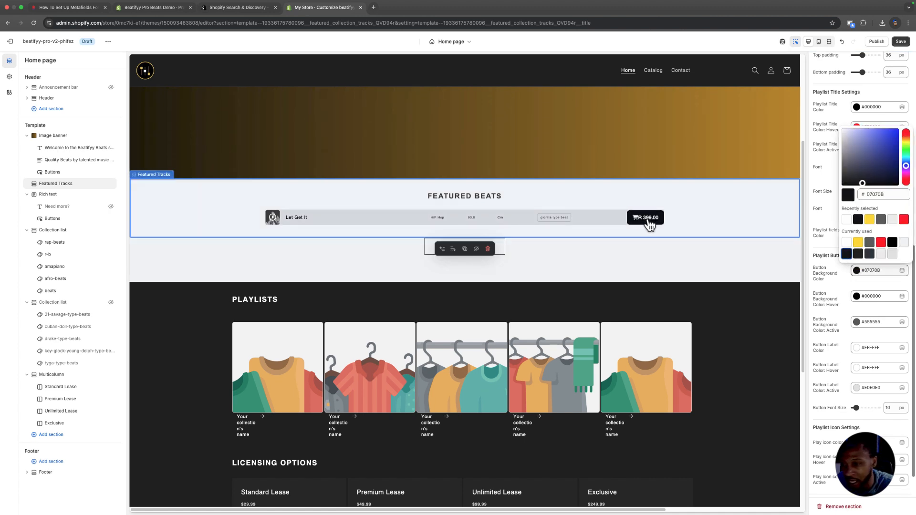
left_click(836, 308)
scroll(837, 308, "down", 1)
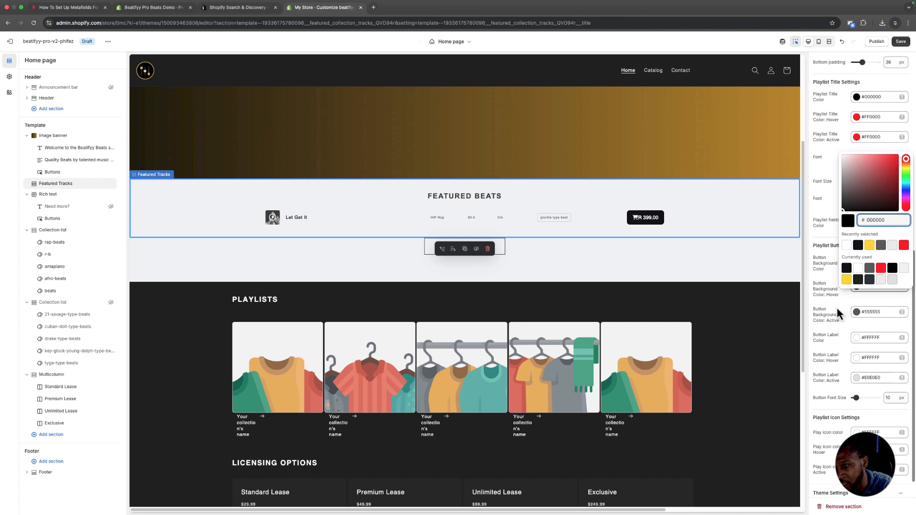
left_click(854, 319)
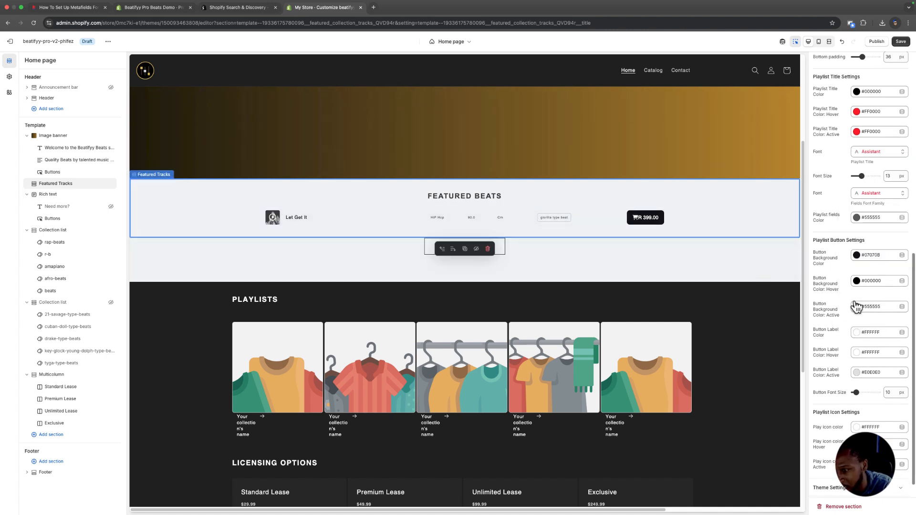
Try #FF0000 and #FFD800 as the play icon color and return it to #FFFFFF.
scroll(840, 305, "down", 1)
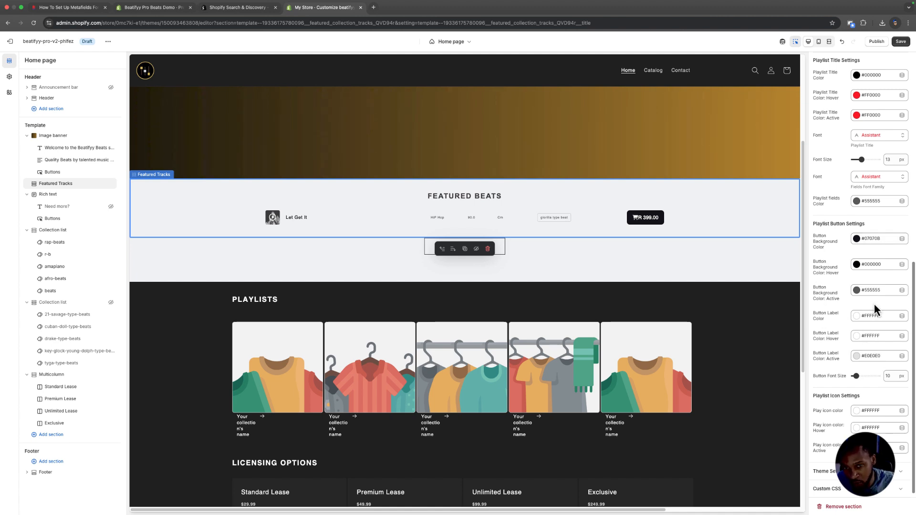
scroll(874, 305, "down", 1)
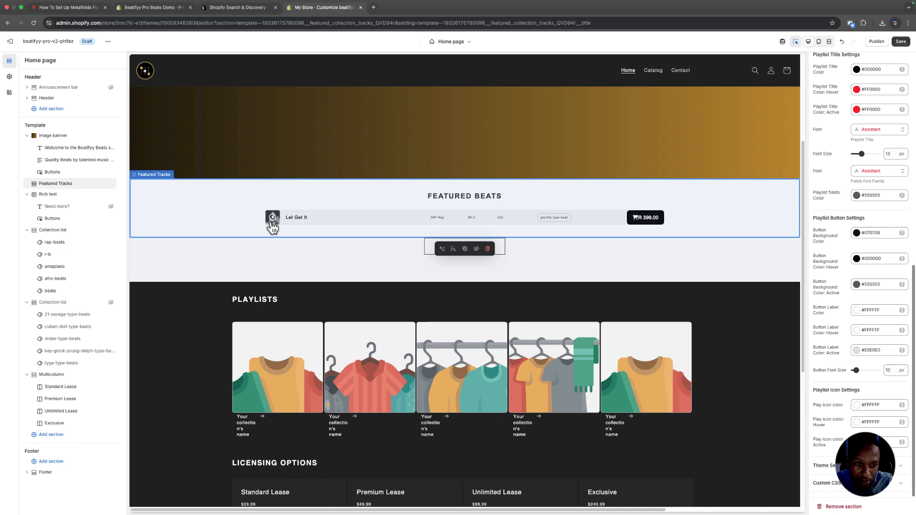
left_click(857, 405)
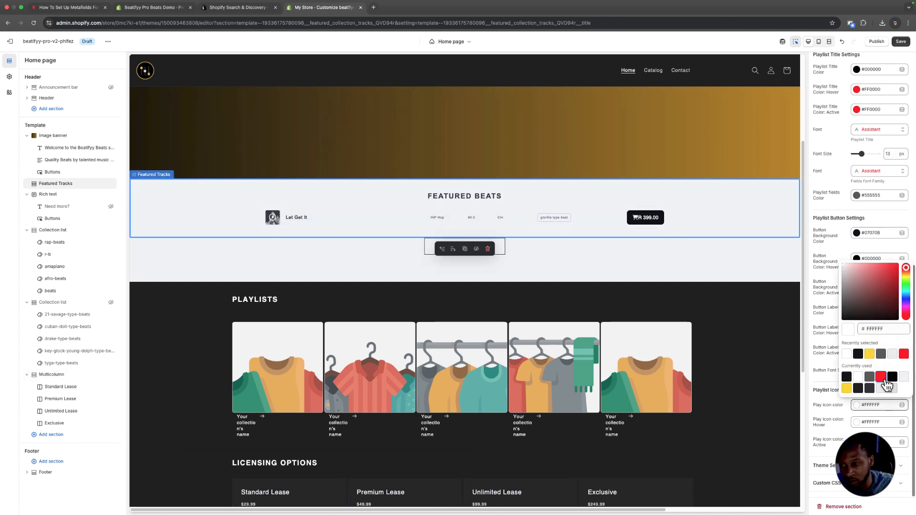
left_click(880, 376)
left_click(857, 406)
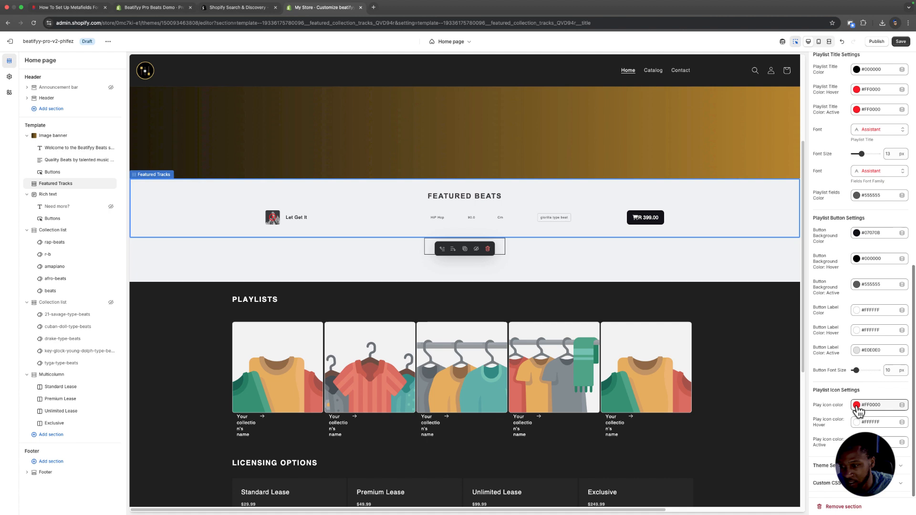
left_click(857, 407)
left_click(846, 390)
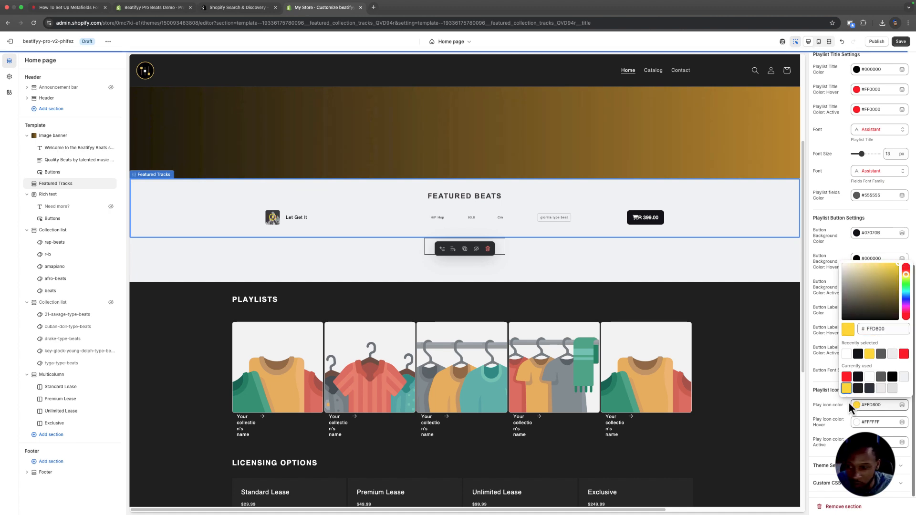
left_click(835, 435)
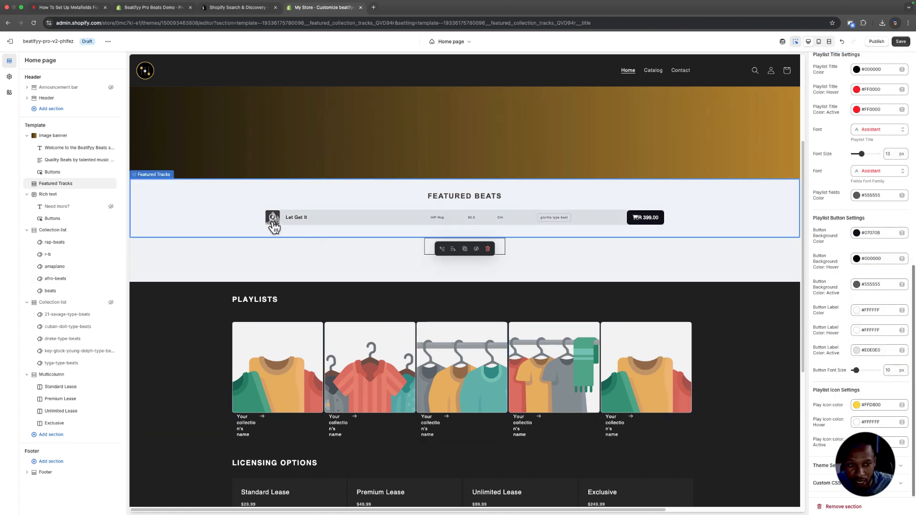
left_click(857, 406)
left_click(868, 383)
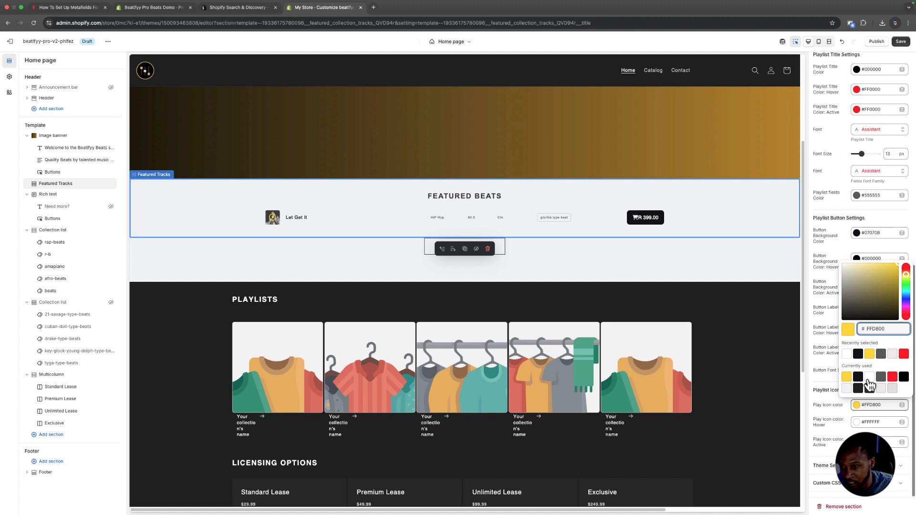
left_click(844, 435)
Set the play icon's hover color to #FFD800 in the Featured Tracks section.
left_click(864, 424)
left_click(861, 424)
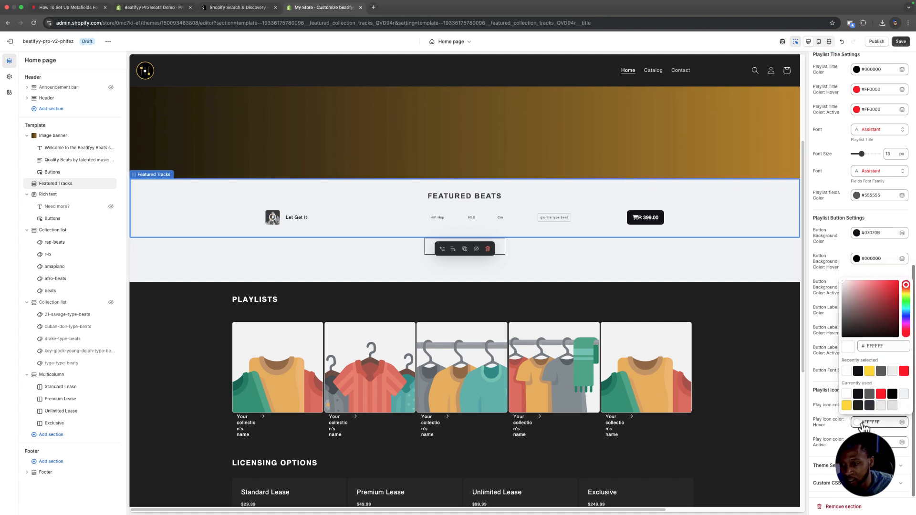
left_click(860, 423)
left_click(847, 405)
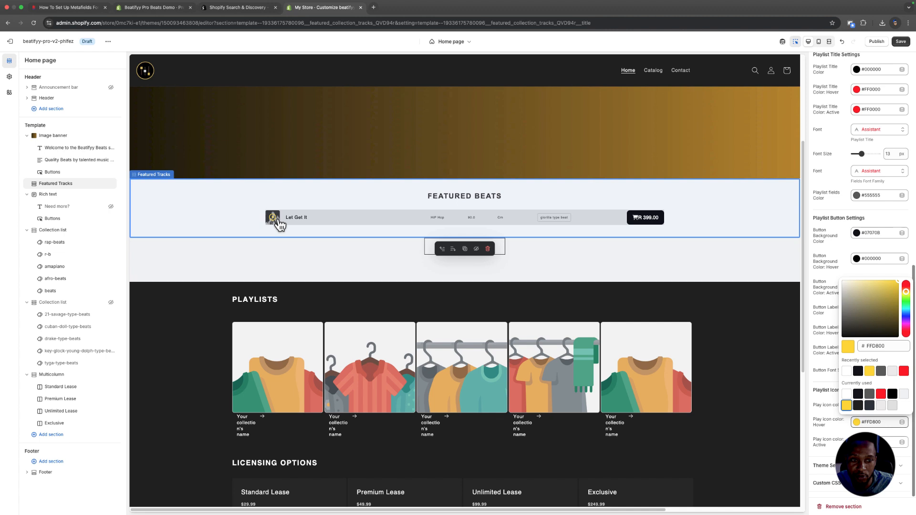
scroll(859, 215, "up", 4)
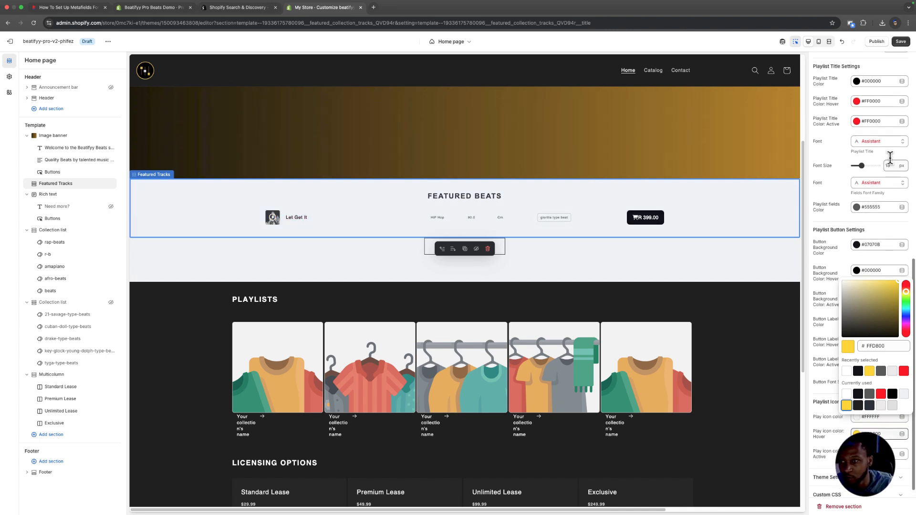
scroll(853, 231, "down", 2)
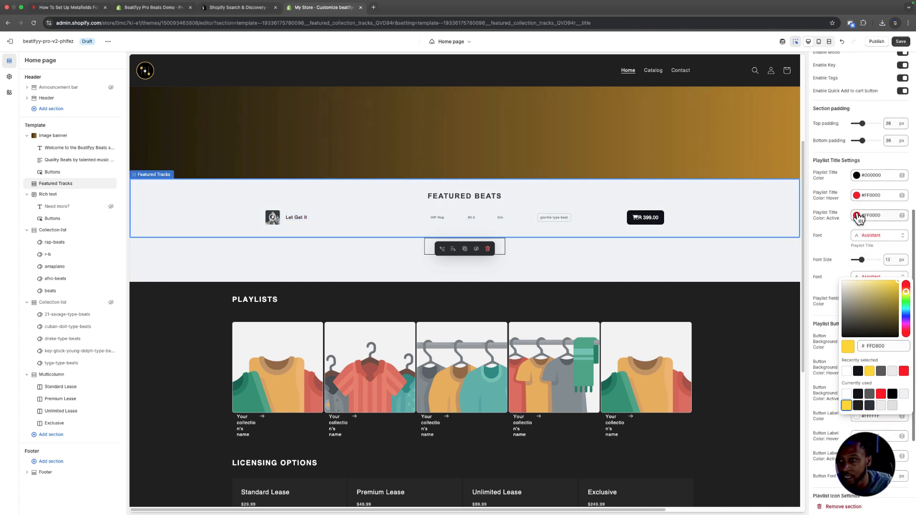
Set the playlist title's hover and active colors to #FFD800 in the Featured Tracks section and save the theme.
left_click(862, 205)
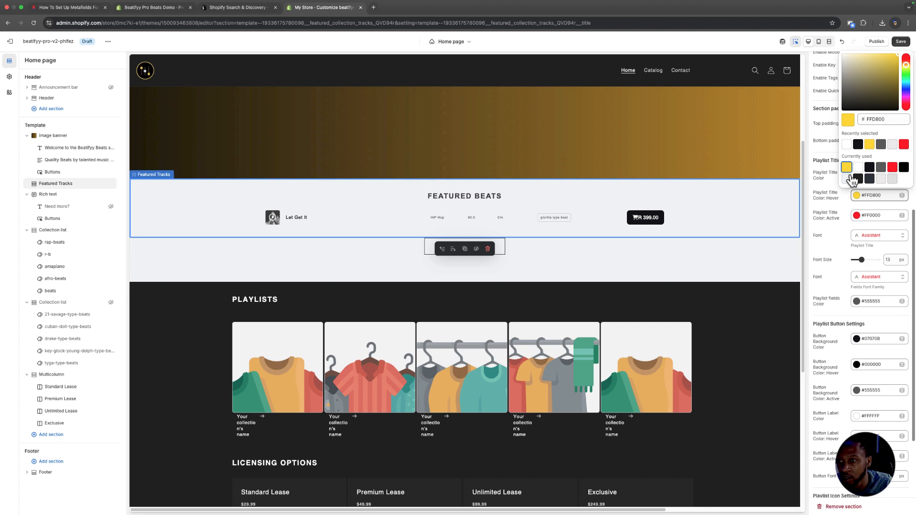
left_click(847, 187)
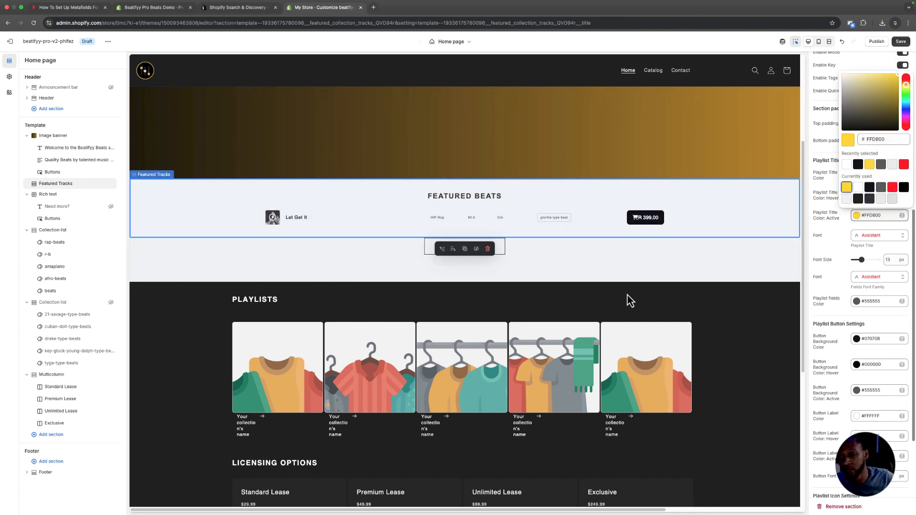
scroll(838, 323, "down", 1)
scroll(838, 323, "up", 2)
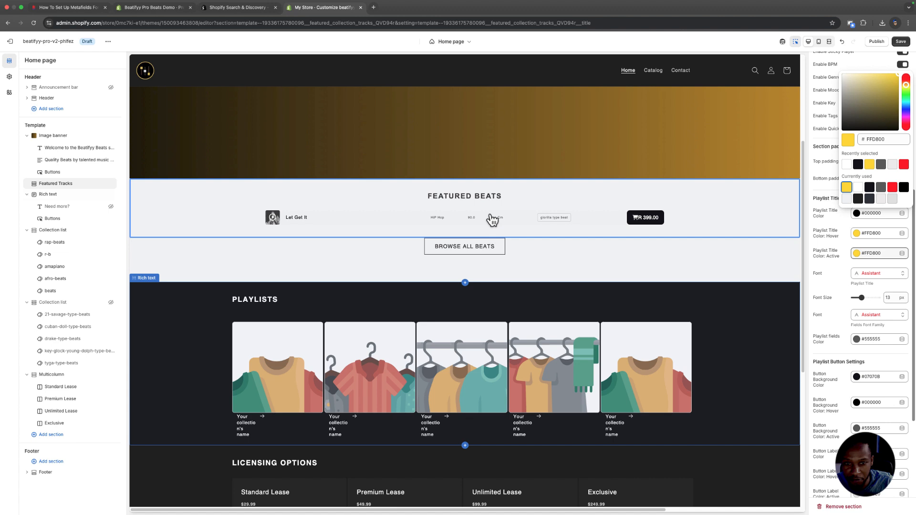
scroll(844, 324, "up", 1)
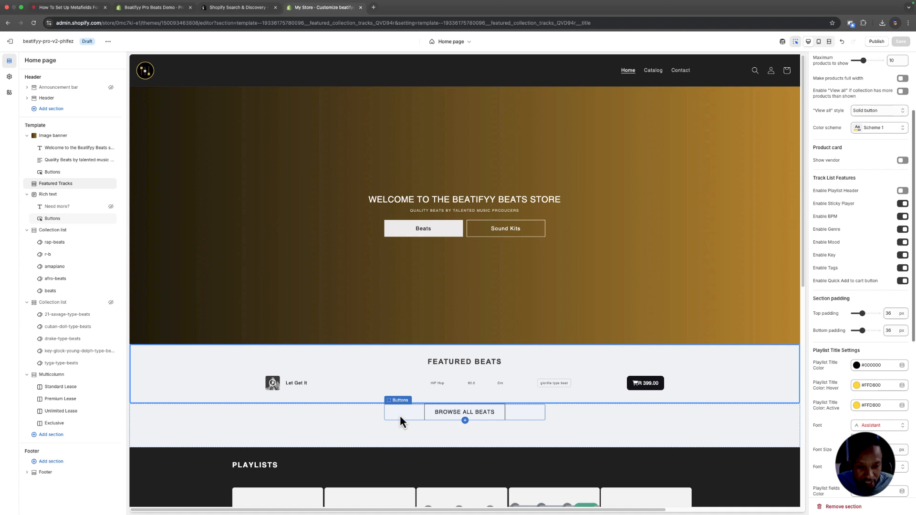
Replace the rap-beats collection in the Playlists collection list with the Trap Beats collection.
scroll(401, 415, "down", 2)
scroll(400, 416, "down", 1)
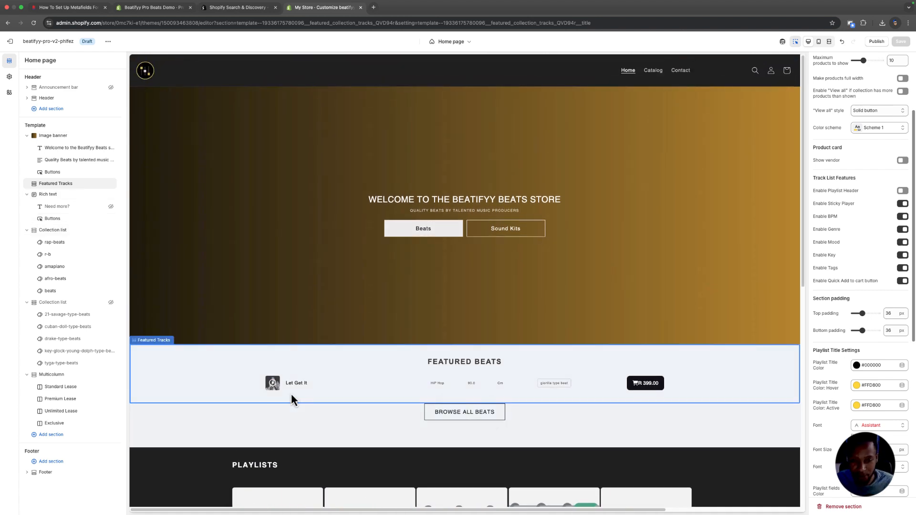
scroll(291, 396, "down", 5)
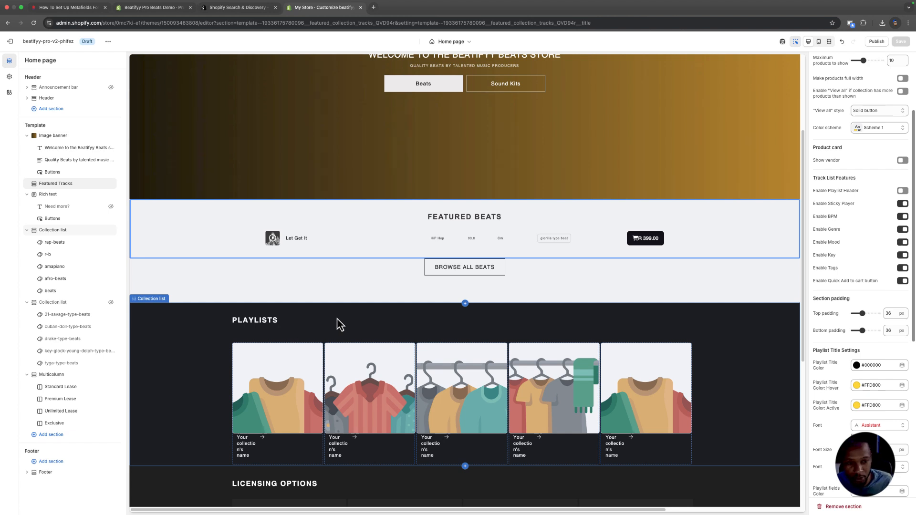
left_click(430, 332)
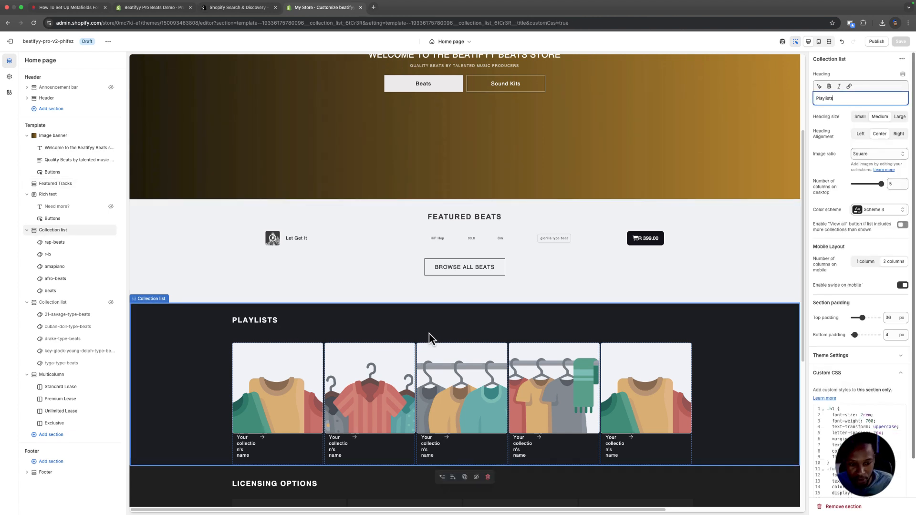
scroll(440, 333, "down", 1)
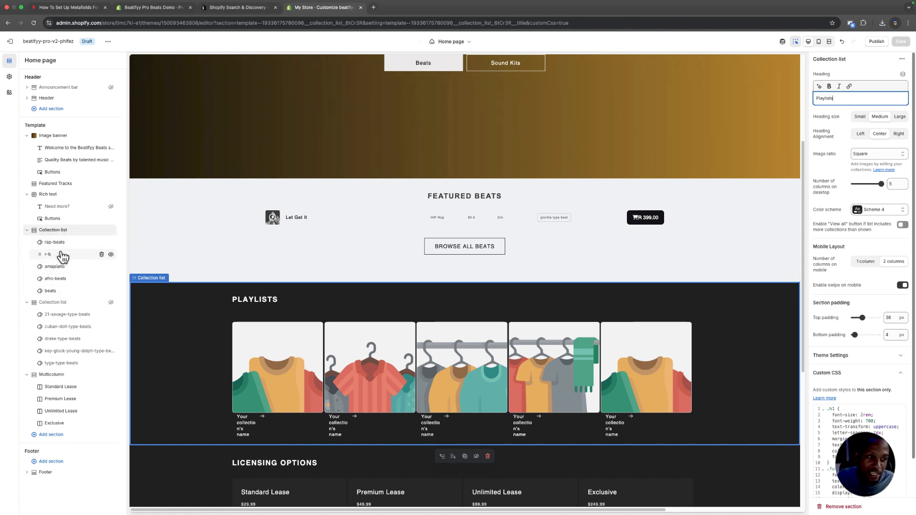
left_click(53, 243)
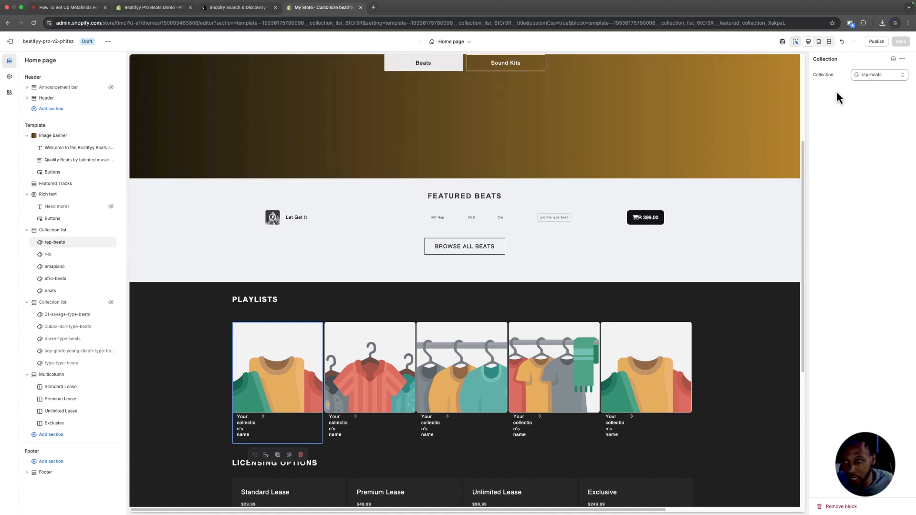
left_click(879, 81)
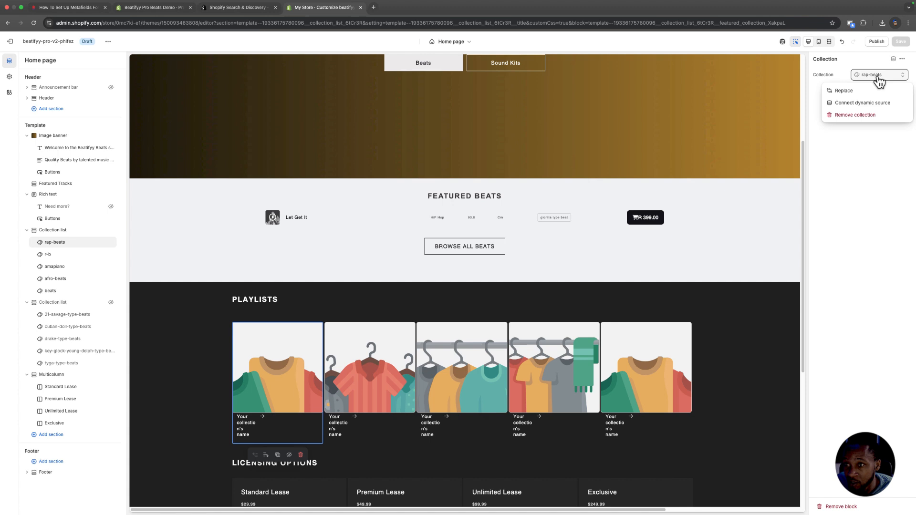
left_click(854, 96)
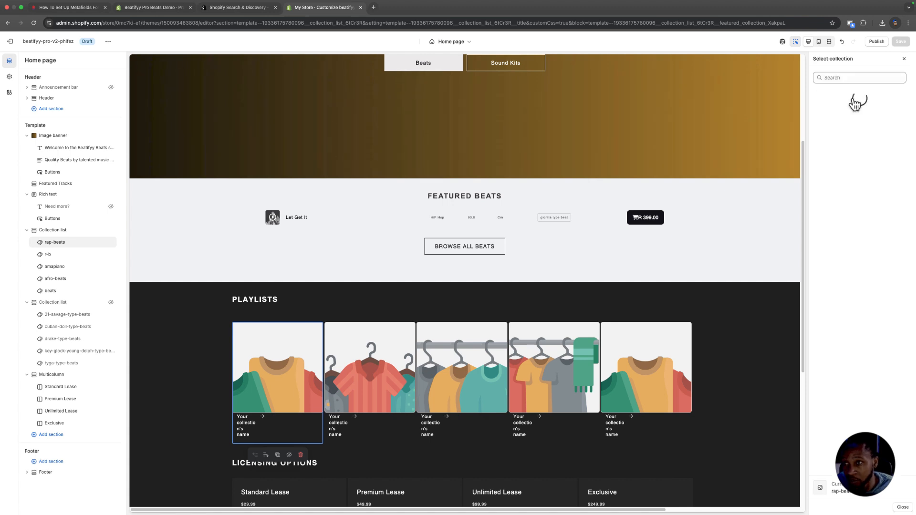
left_click(851, 146)
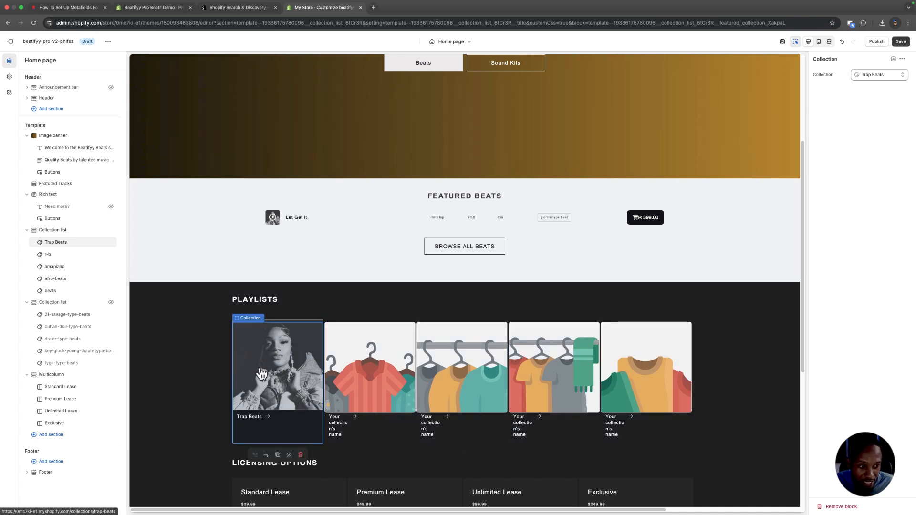
Replace the r-b collection in the Playlists collection list with the Home page collection and save the theme.
left_click(56, 256)
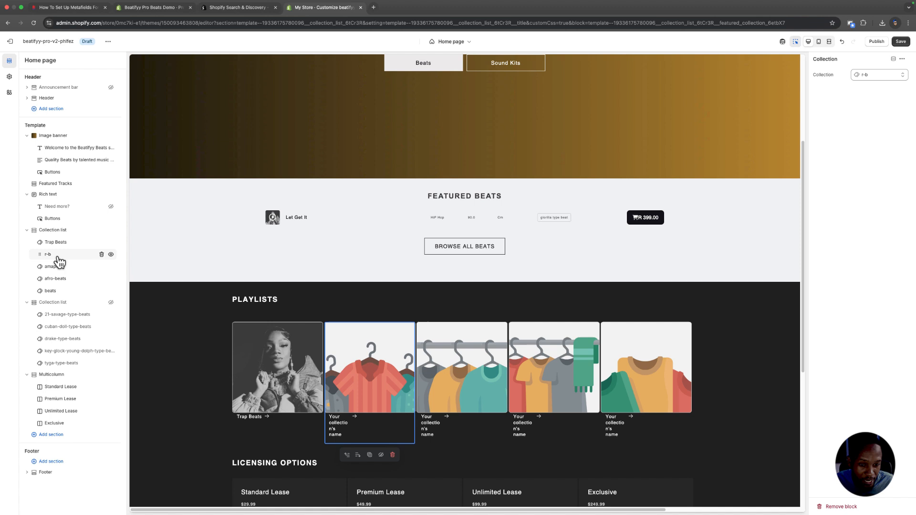
left_click(860, 80)
left_click(865, 90)
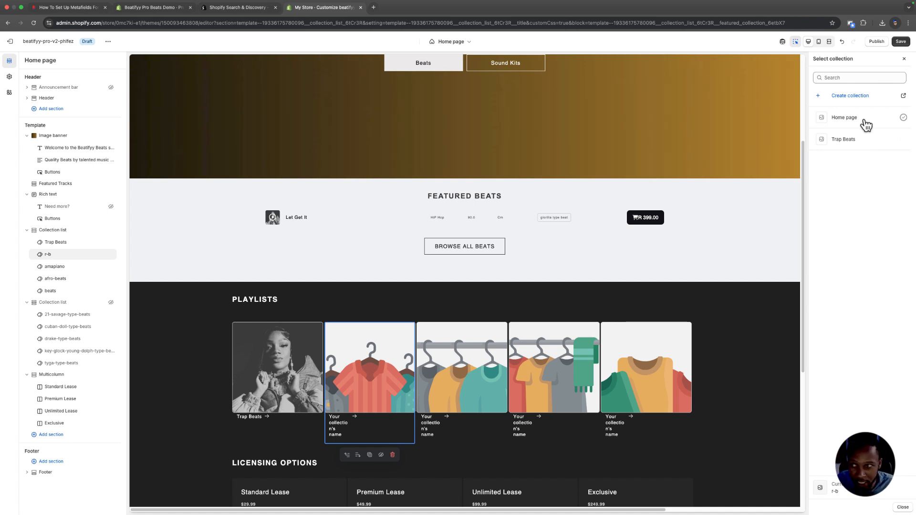
left_click(866, 123)
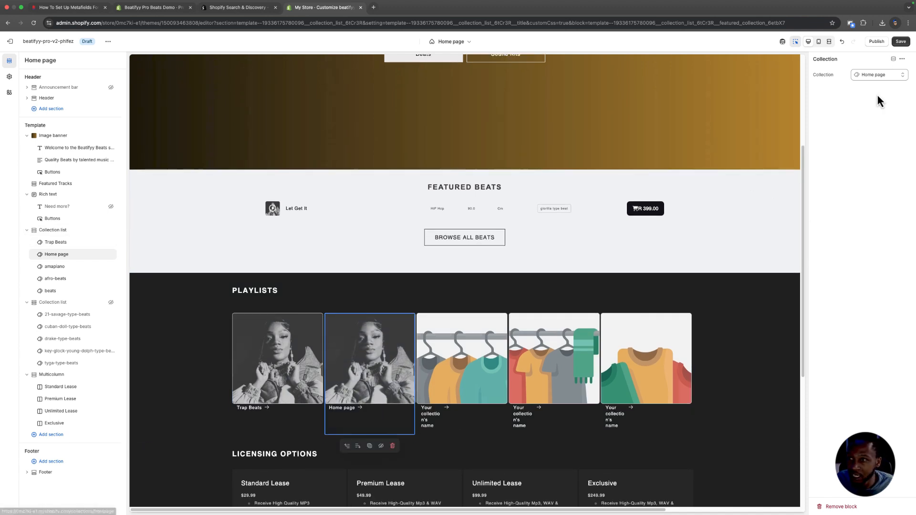
left_click(901, 42)
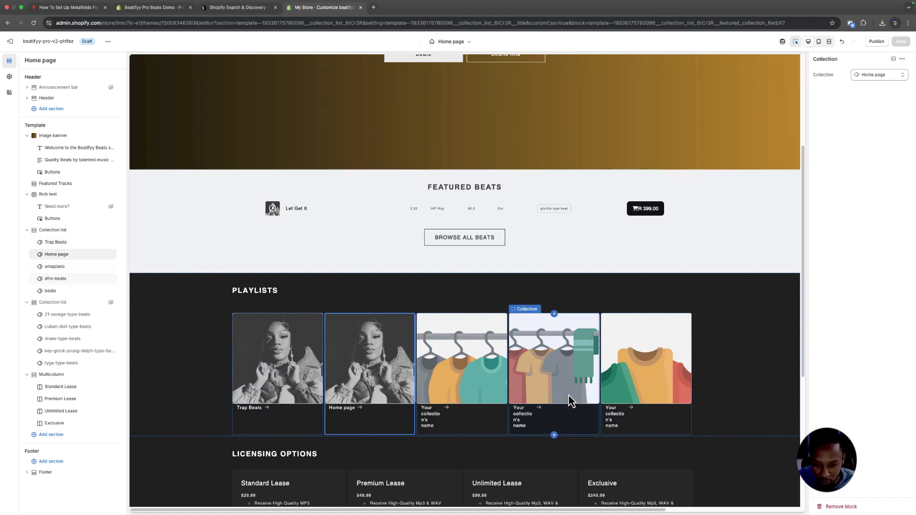
Examine the Licensing Options section's settings and the text fields of its Standard Lease and Premium Lease columns.
scroll(613, 396, "down", 1)
scroll(613, 396, "down", 5)
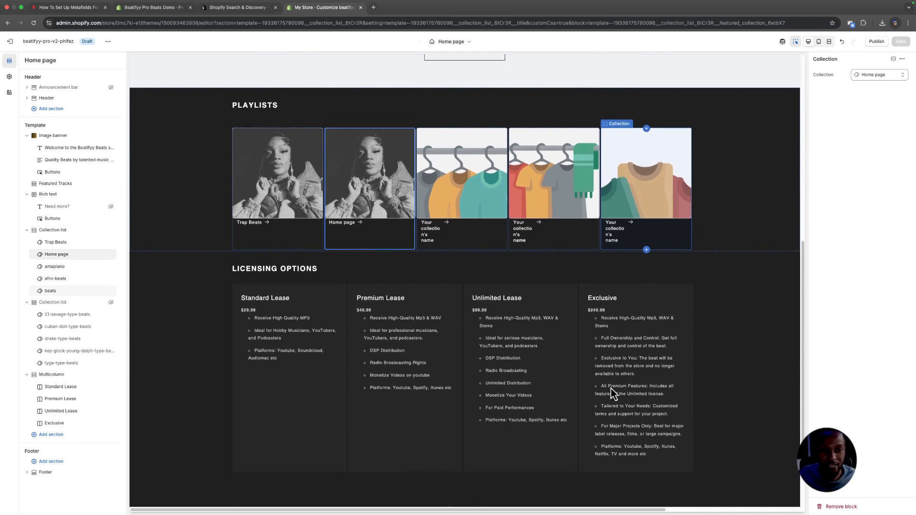
left_click(376, 270)
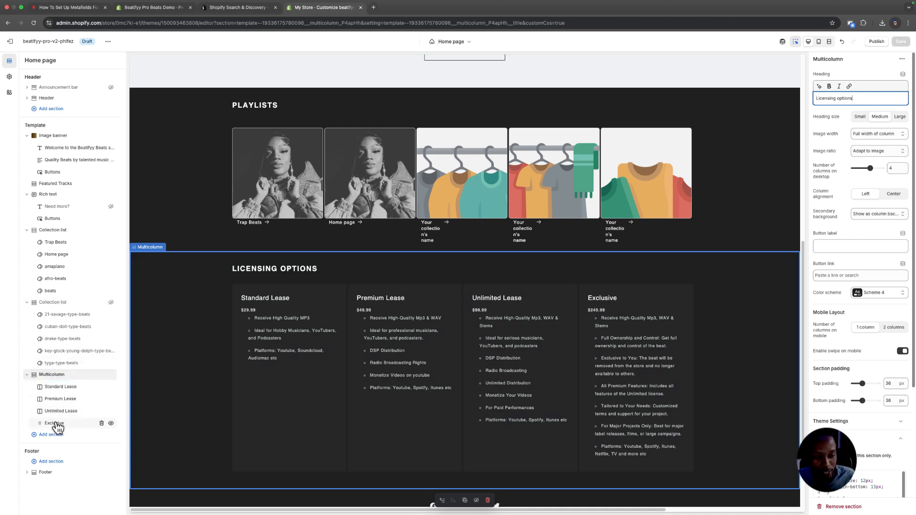
left_click(60, 387)
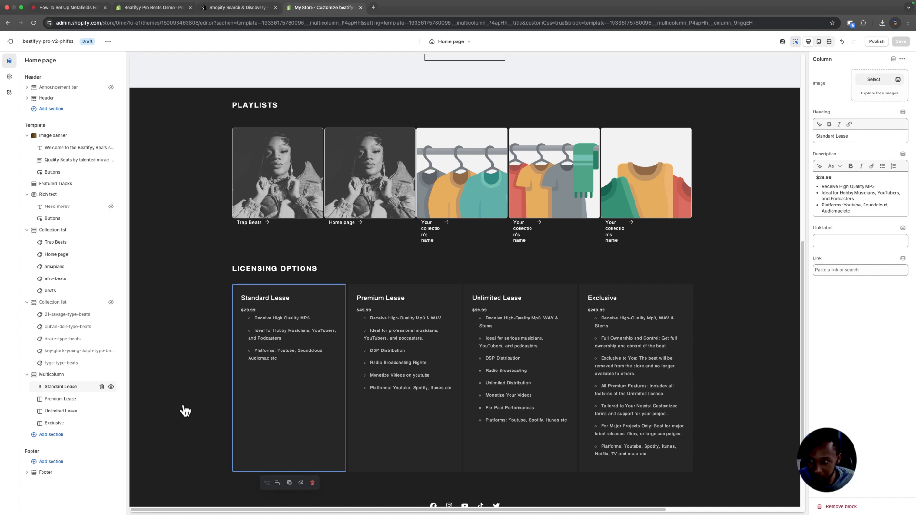
left_click(862, 204)
left_click_drag(862, 204, 822, 183)
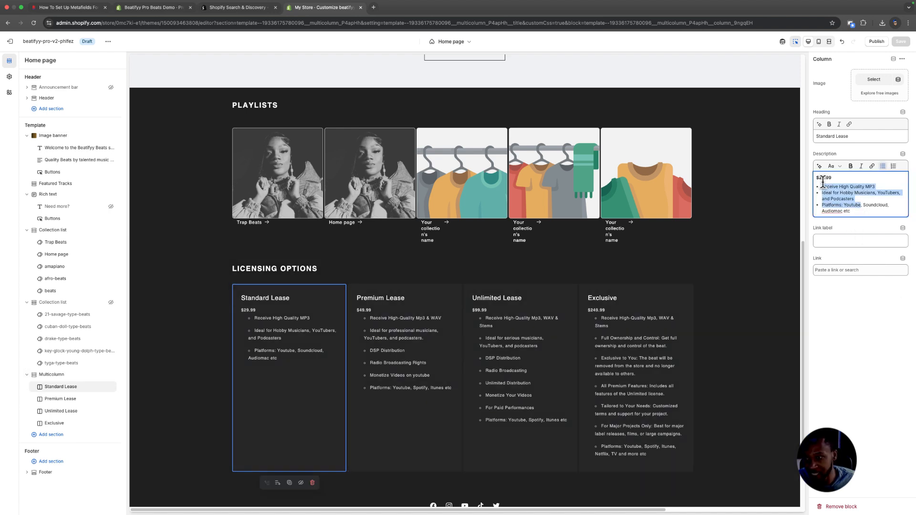
left_click(825, 242)
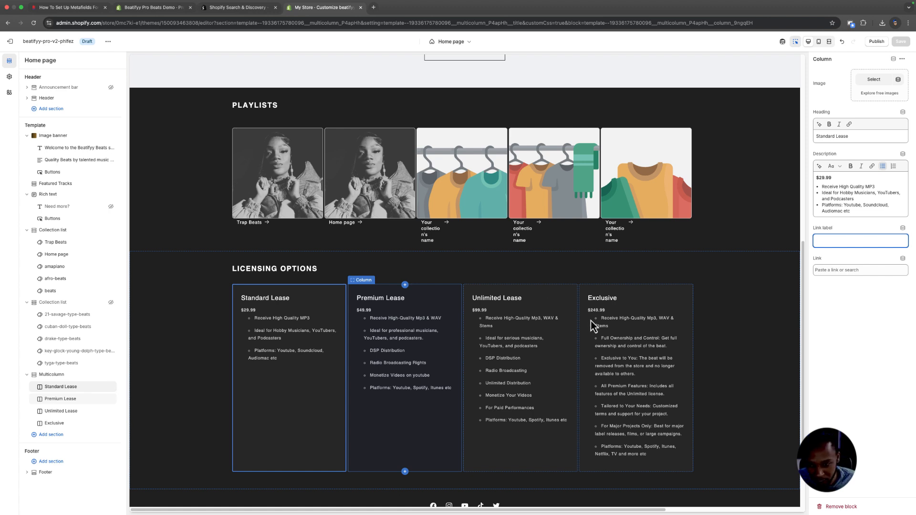
scroll(591, 320, "down", 2)
left_click(385, 305)
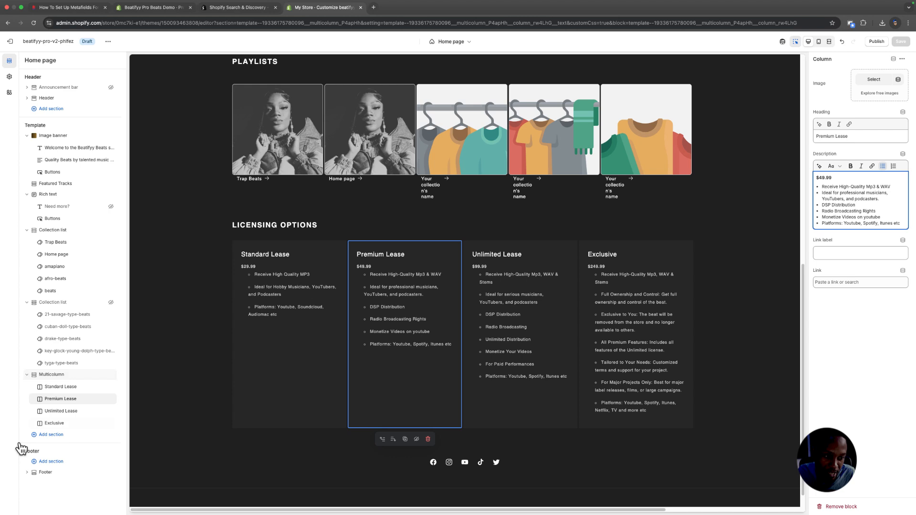
left_click(75, 419)
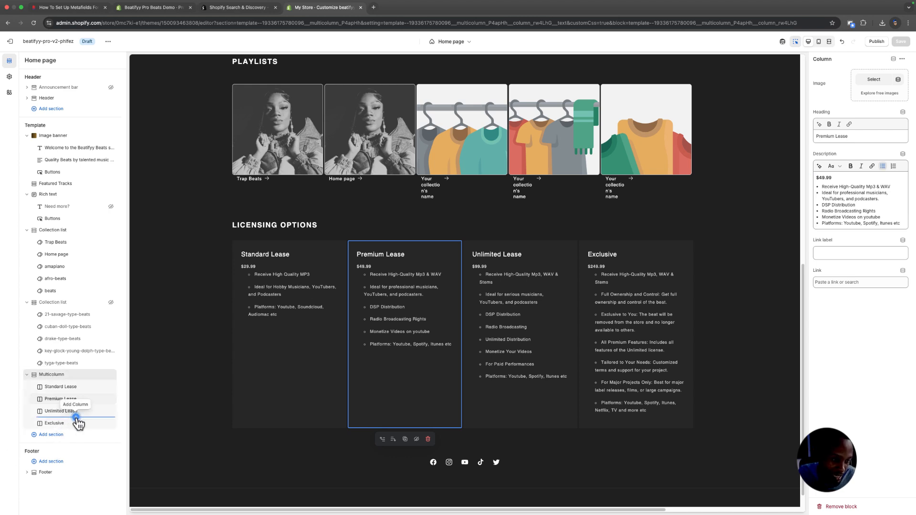
left_click(76, 418)
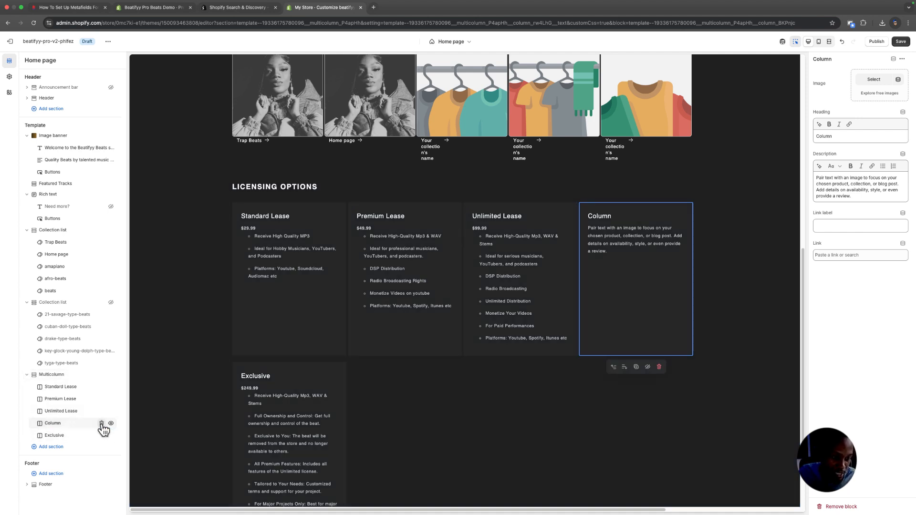
left_click(101, 423)
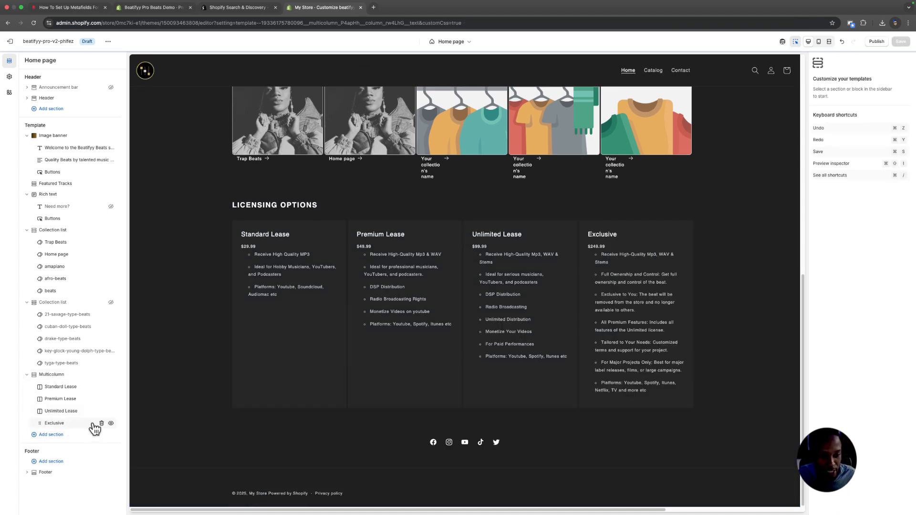
left_click(64, 424)
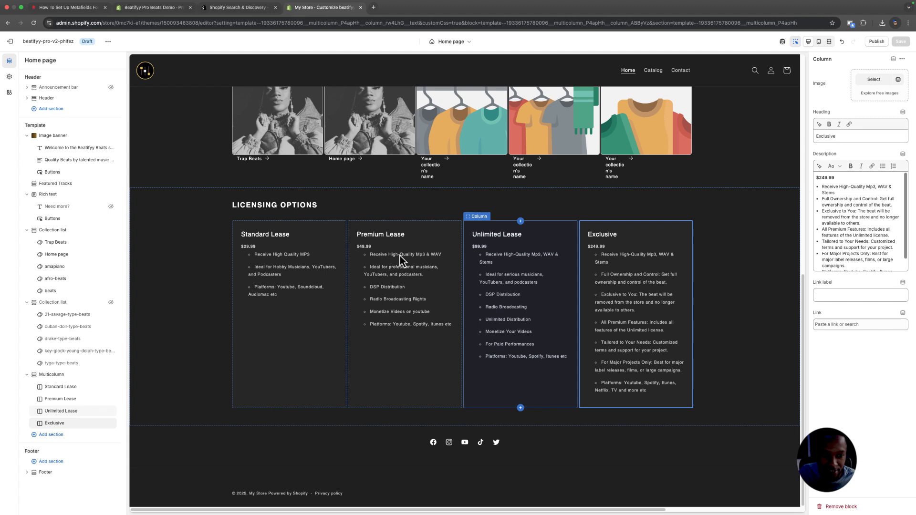
left_click(57, 384)
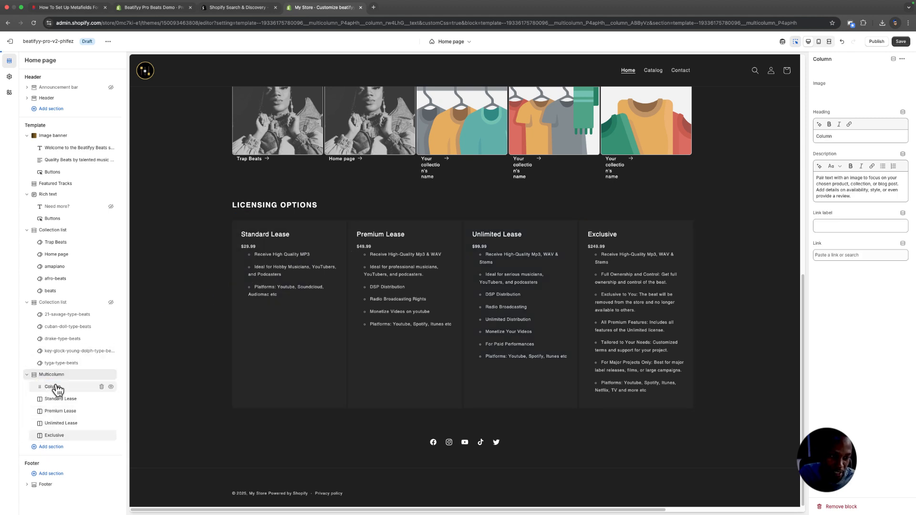
left_click(101, 387)
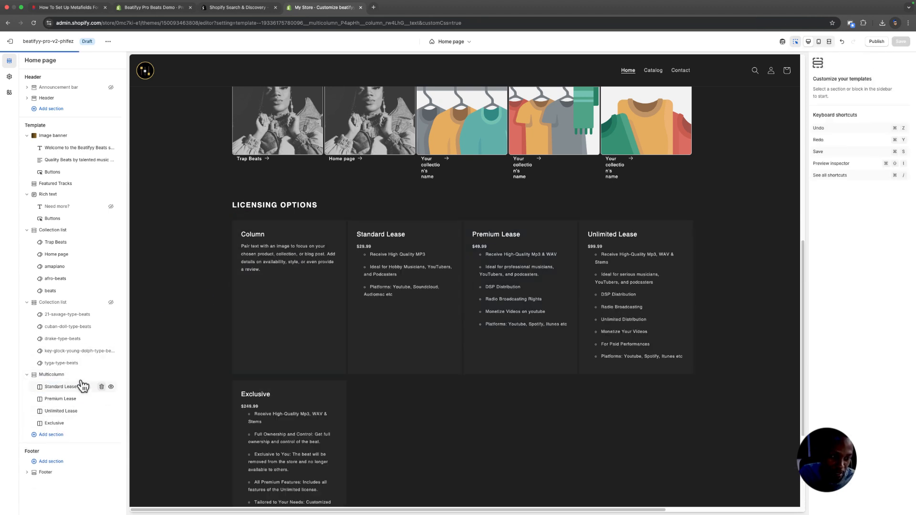
Change the Standard Lease column's heading to "Basic Lease" in the Licensing Options section and save the theme.
left_click(71, 387)
left_click(282, 239)
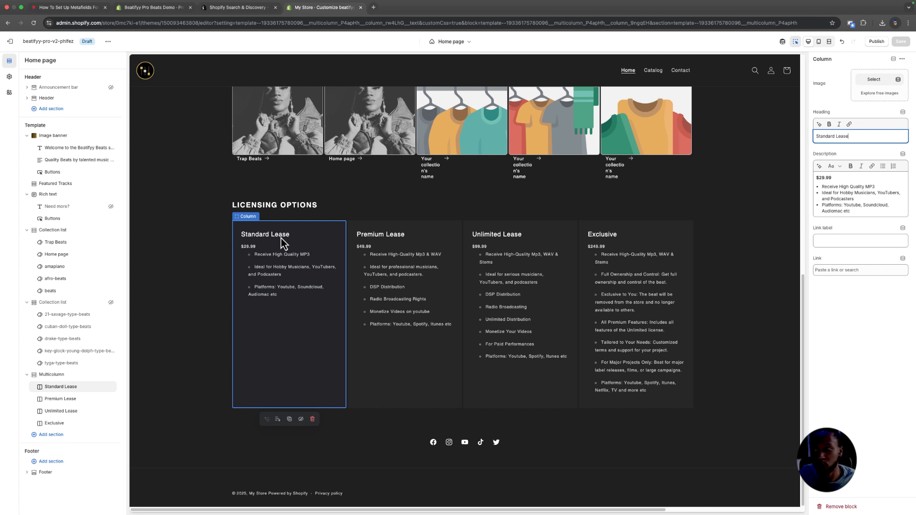
left_click_drag(835, 137, 789, 137)
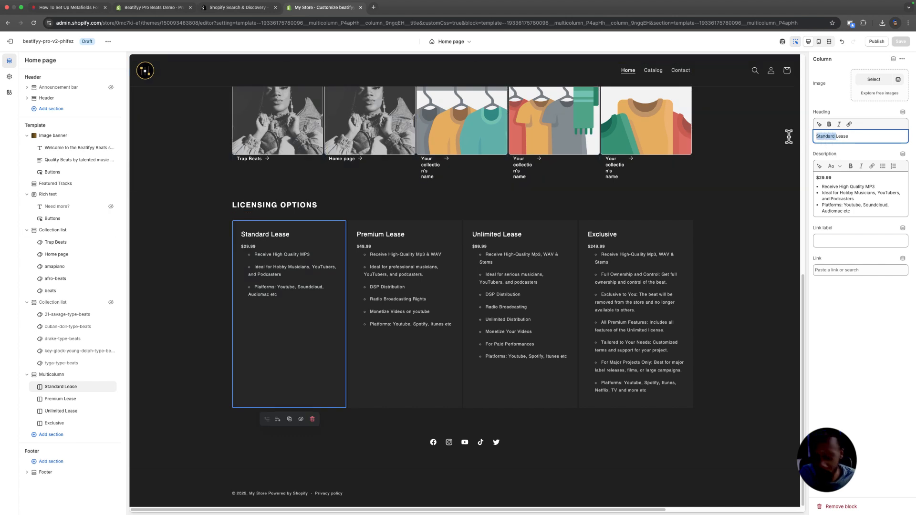
type("BASIC")
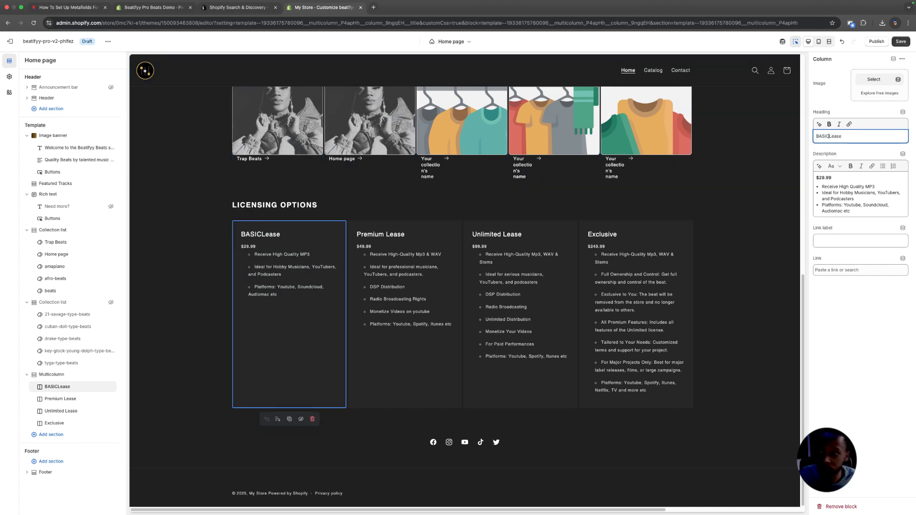
key("BackSpace")
key("BackSpace")
key("BackSpace")
key("BackSpace")
type("a")
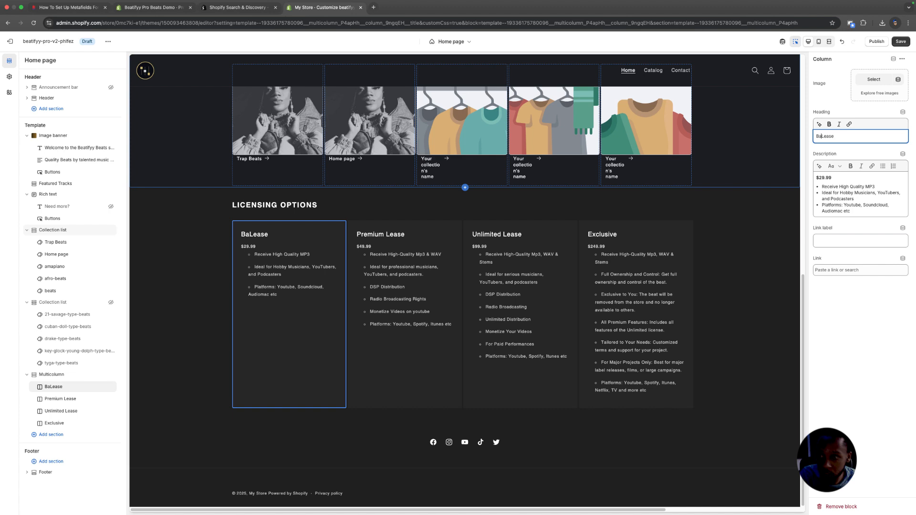
type("sic")
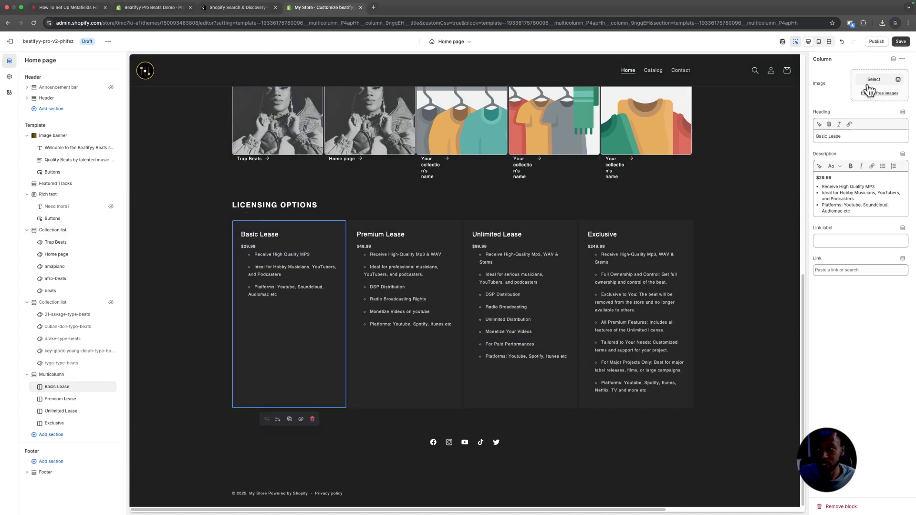
left_click(901, 41)
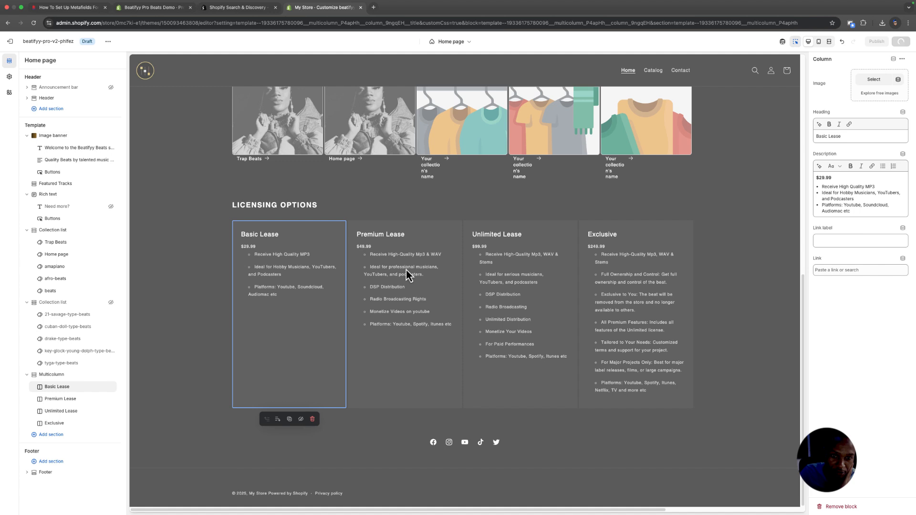
scroll(394, 319, "up", 2)
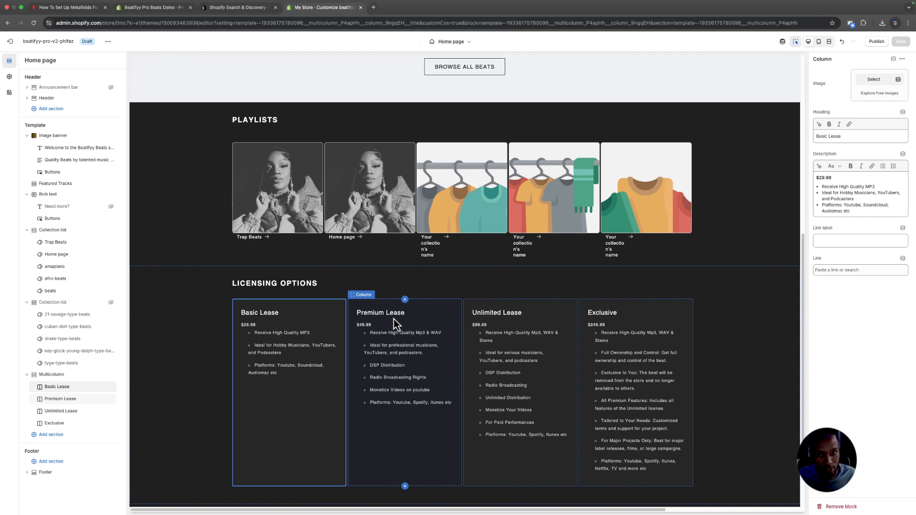
Preview the draft theme's storefront and open the Let Get It product page from Featured Beats.
scroll(394, 319, "up", 10)
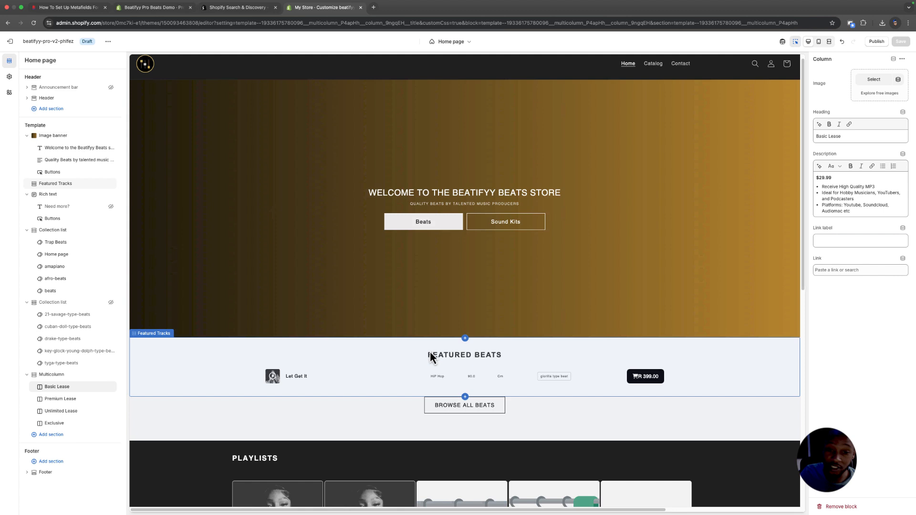
scroll(501, 343, "down", 2)
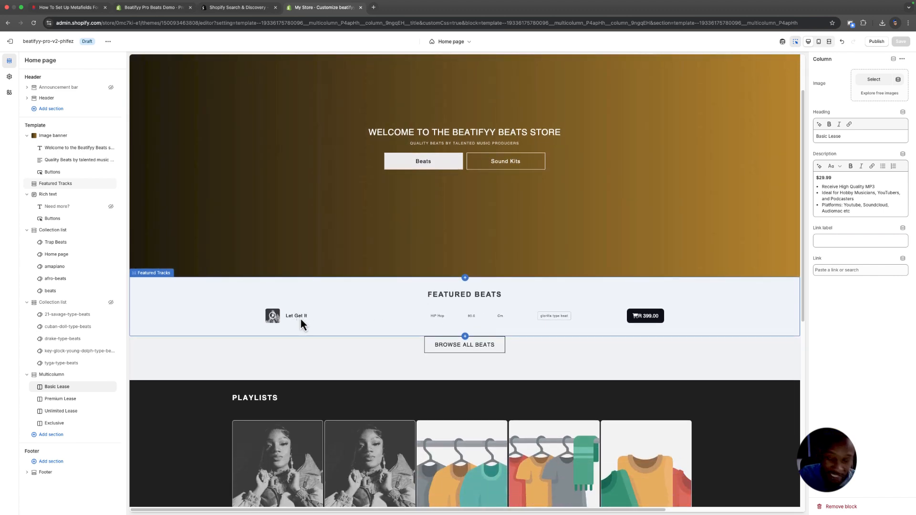
left_click(108, 41)
left_click(64, 109)
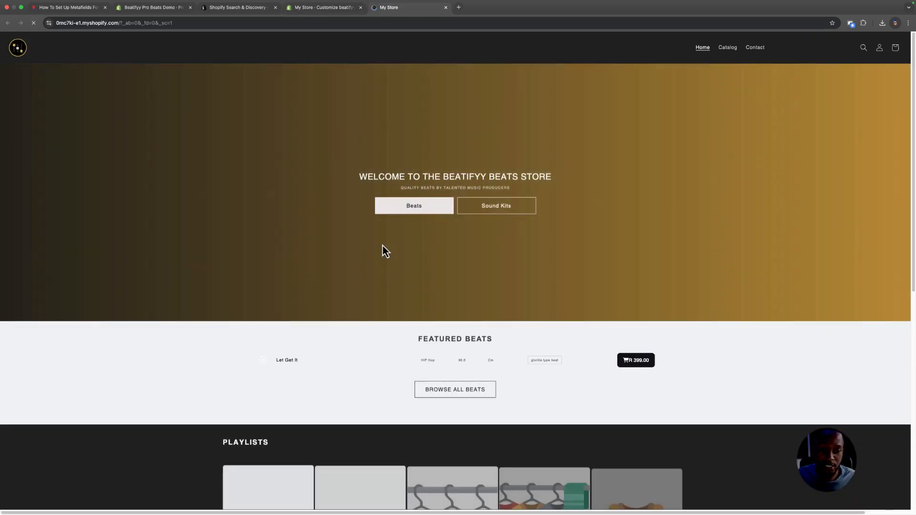
scroll(453, 298, "down", 3)
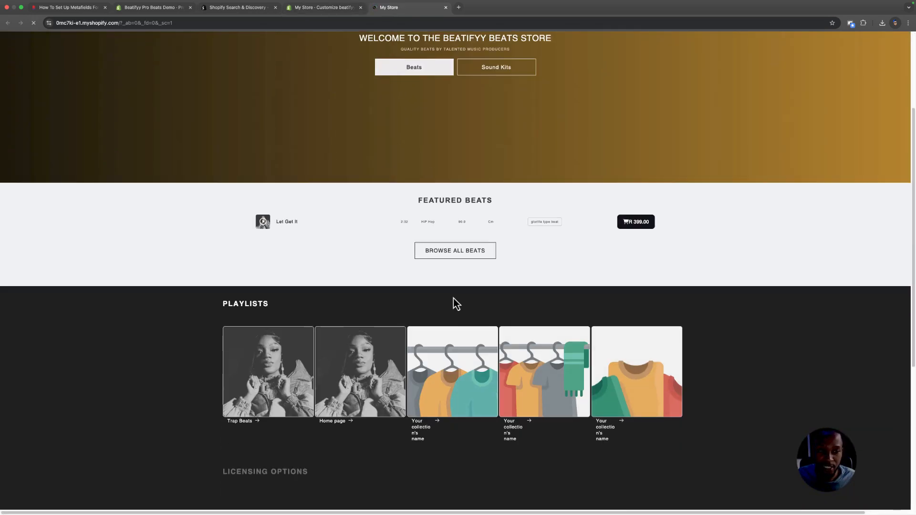
left_click(292, 223)
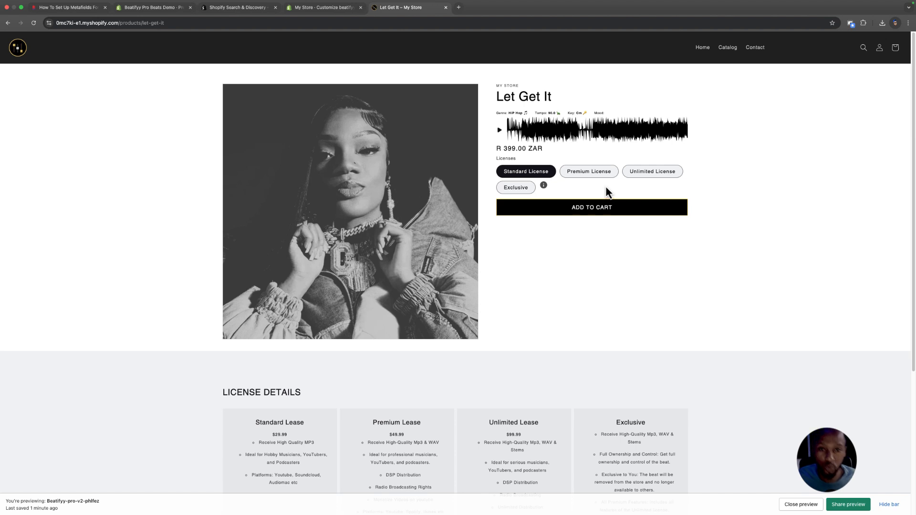
Play the Let Get It track and try the Premium License and Unlimited License options on its product page.
left_click(501, 133)
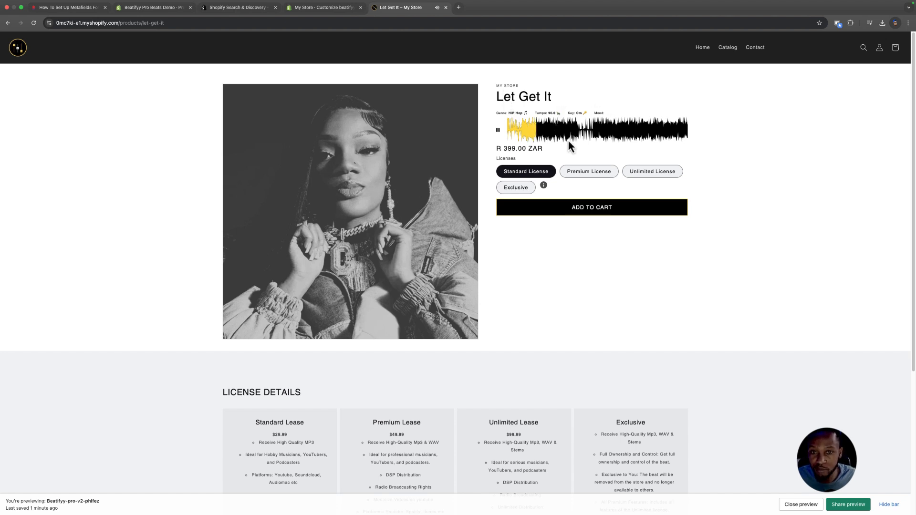
left_click(592, 172)
left_click(666, 173)
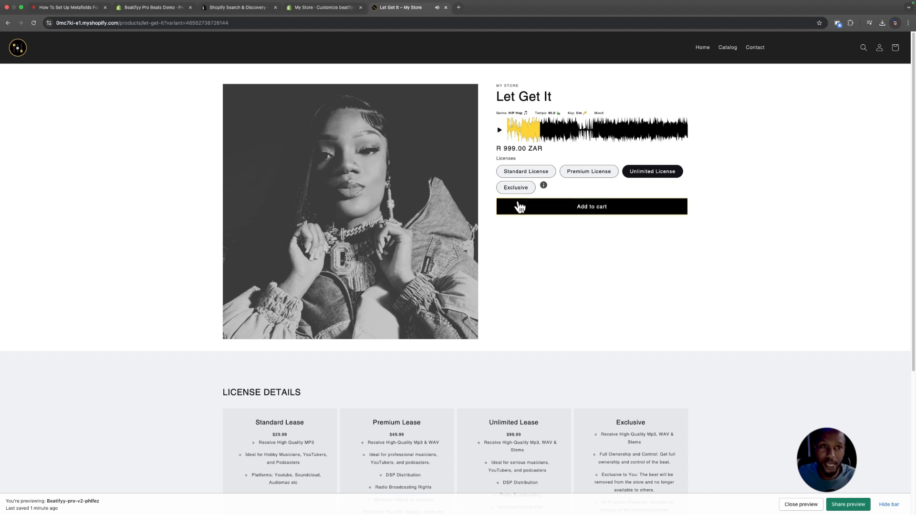
Return to the theme editor and open the Default product template for customization.
left_click(332, 8)
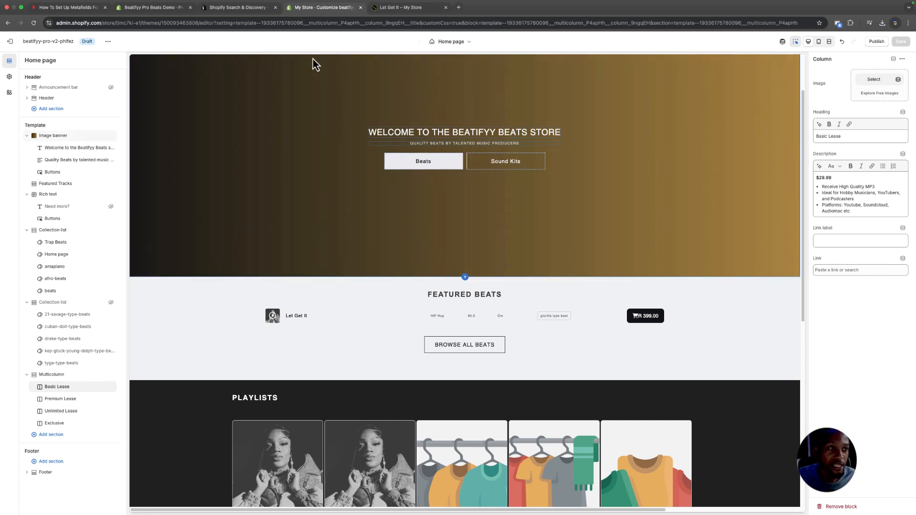
left_click(453, 44)
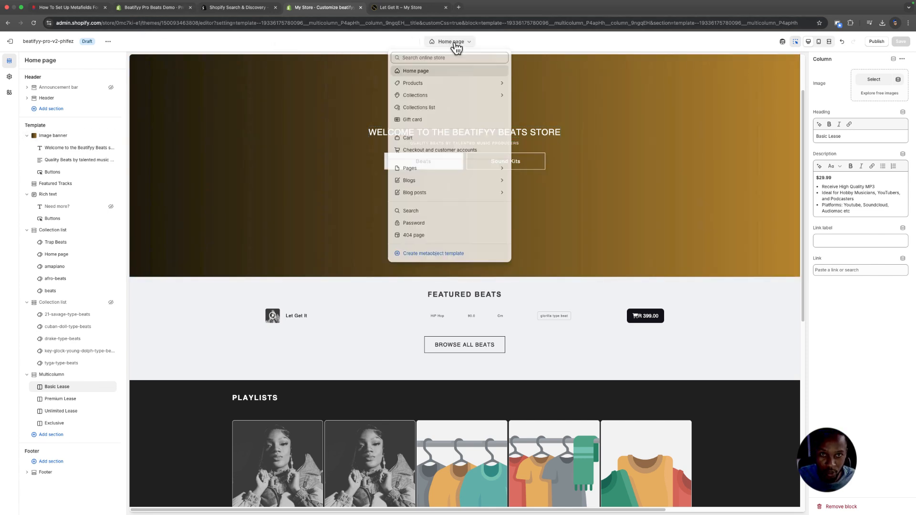
left_click(429, 85)
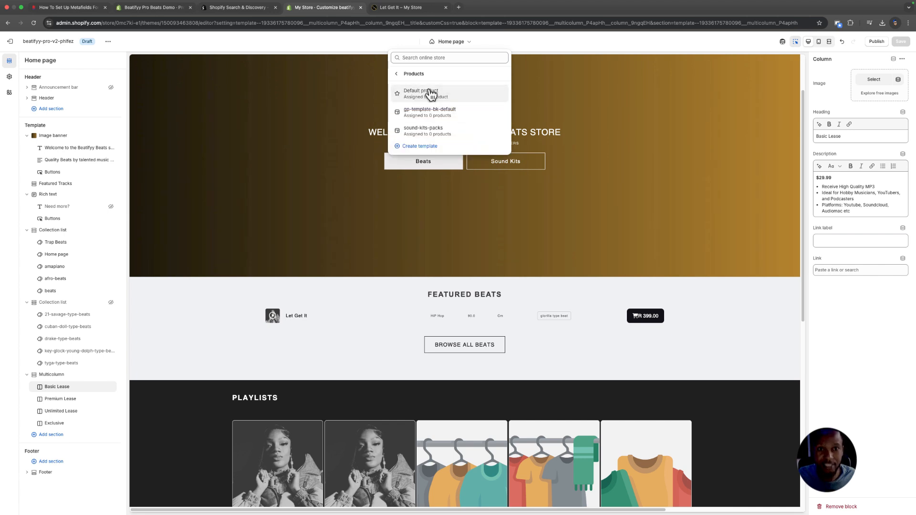
left_click(431, 94)
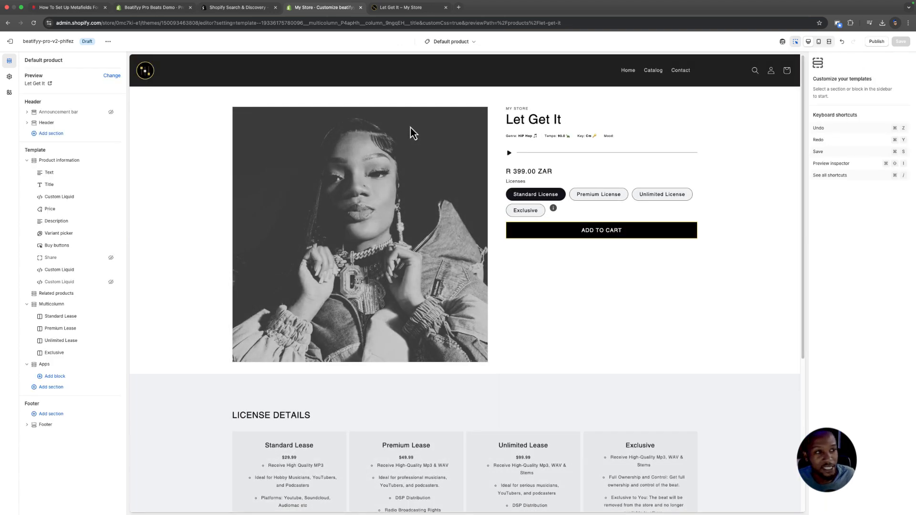
Review the Product information section's settings, then set its desktop media width to Small and product media max width to 26%.
left_click(61, 161)
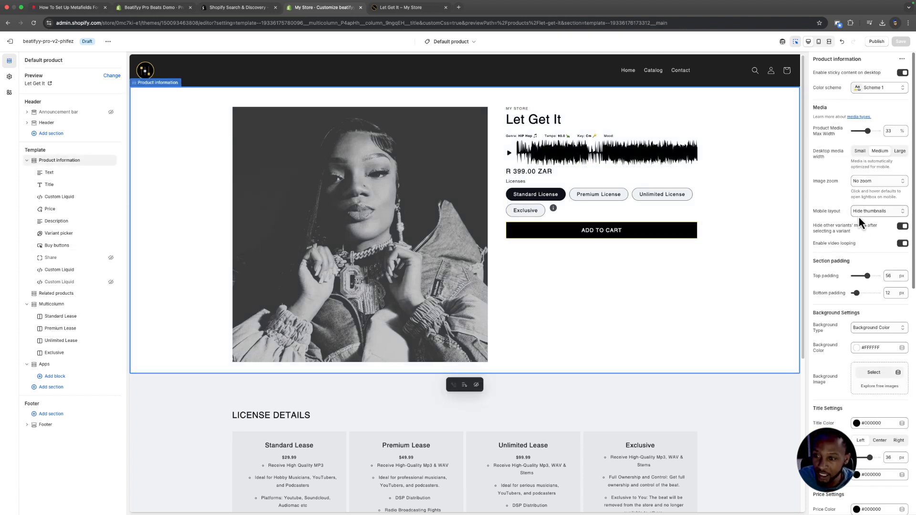
scroll(837, 232, "down", 7)
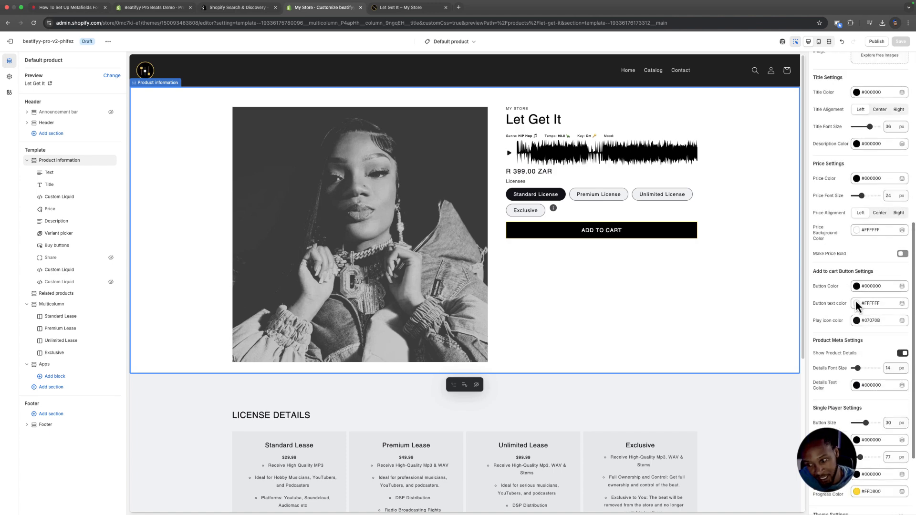
scroll(856, 300, "down", 3)
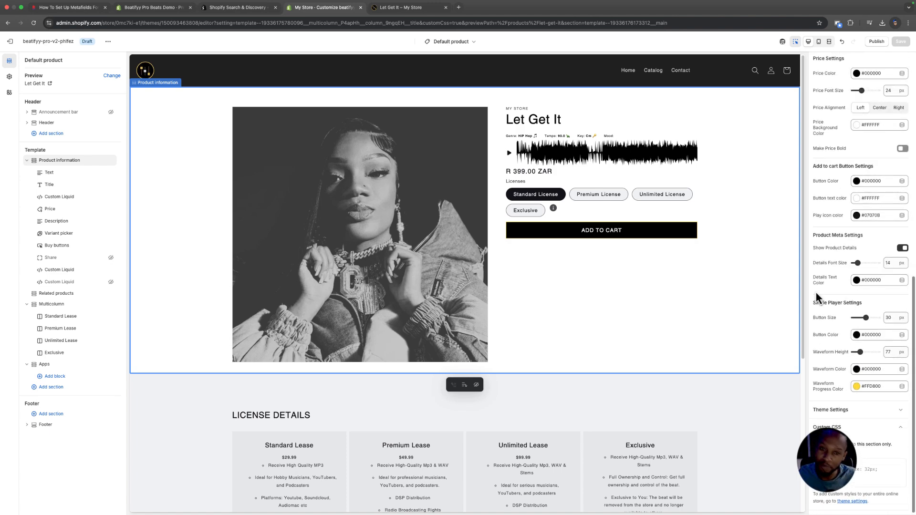
scroll(831, 174, "up", 2)
scroll(831, 174, "up", 7)
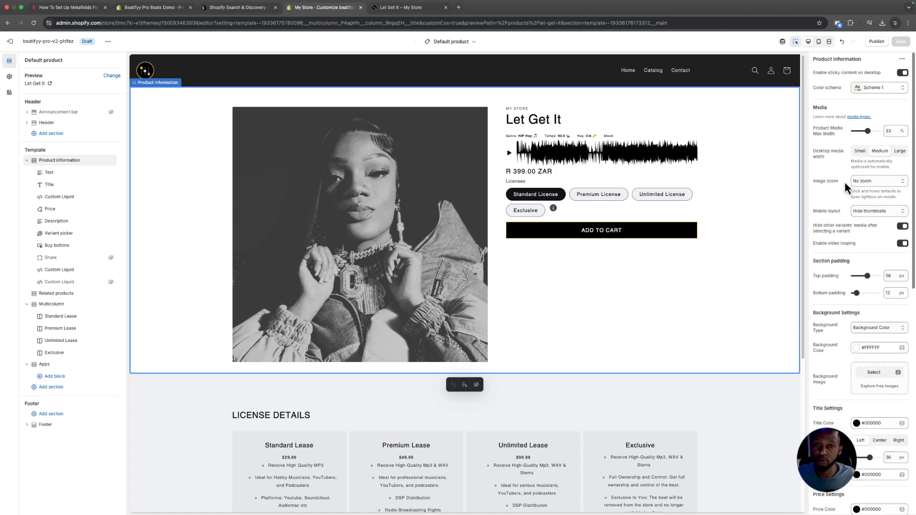
left_click(859, 151)
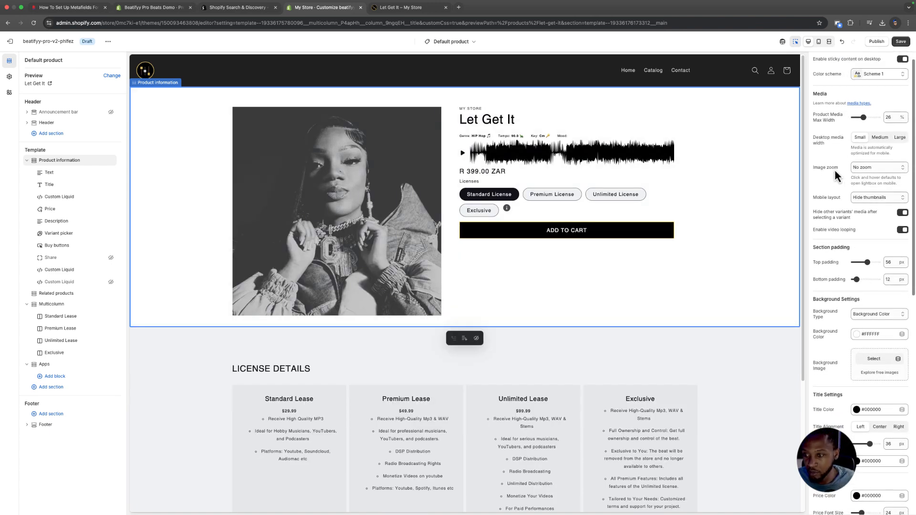
Set the Product information section's background color to yellow #FFD800.
scroll(834, 171, "down", 3)
scroll(834, 171, "down", 3)
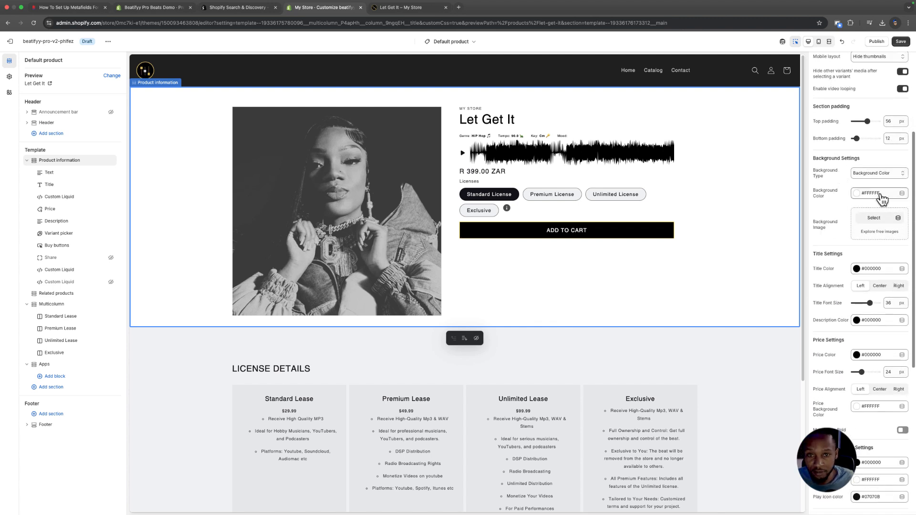
left_click(878, 194)
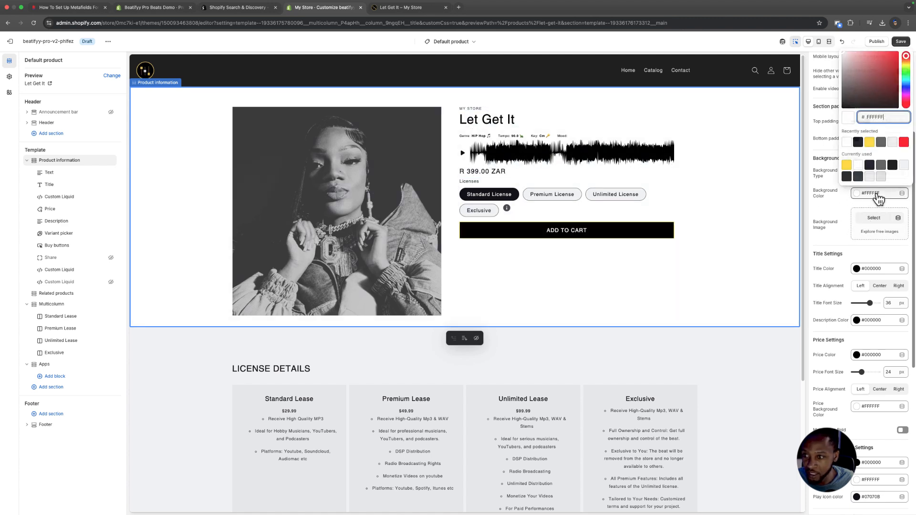
left_click(870, 143)
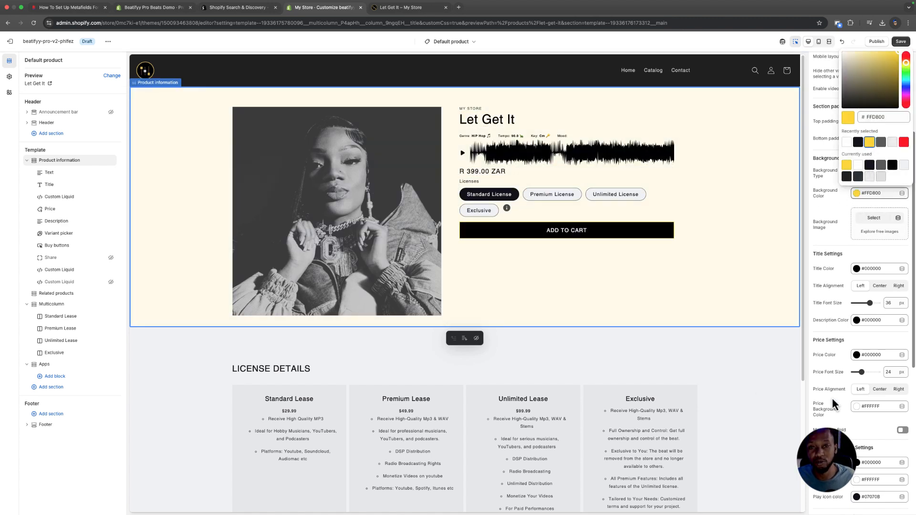
Assign the GoGetIt image as the Product information section's background image.
left_click(847, 216)
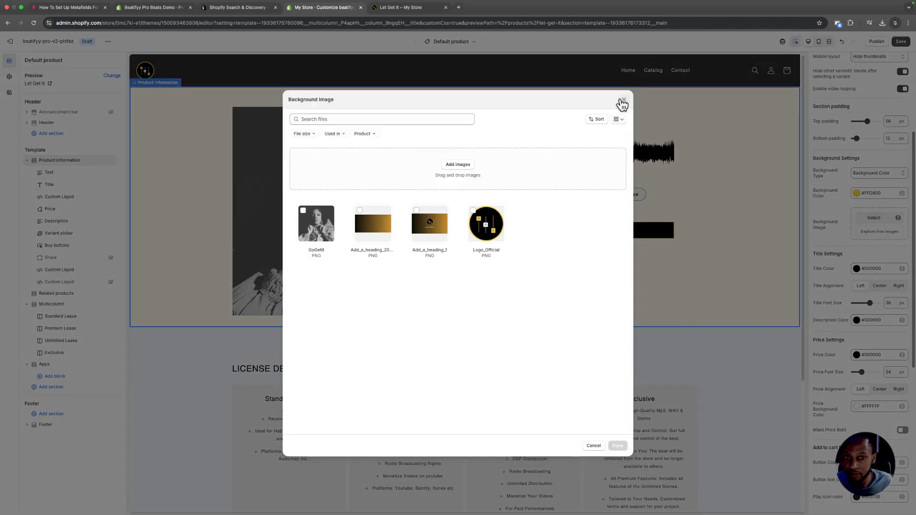
left_click(624, 101)
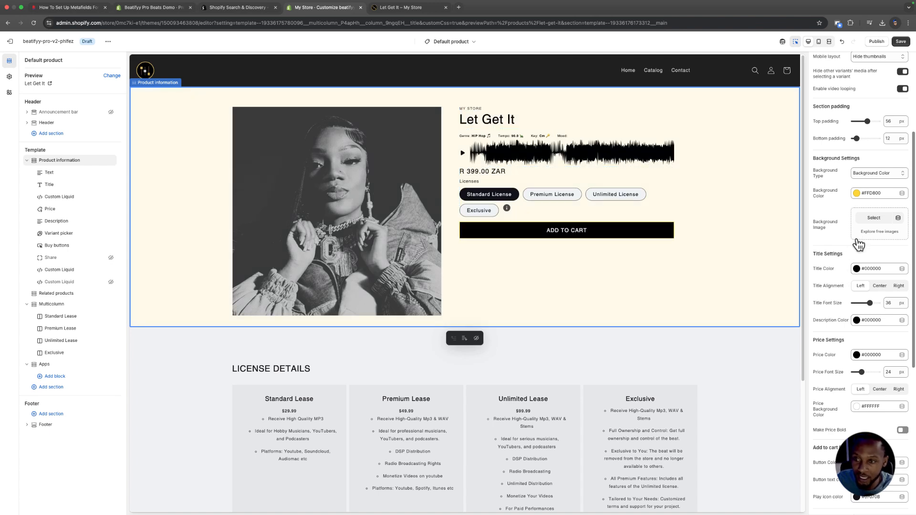
left_click(875, 222)
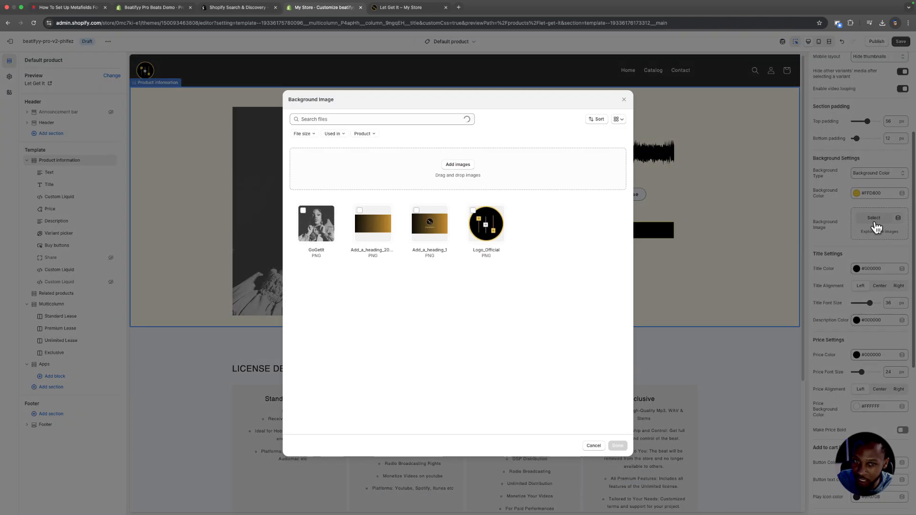
left_click(326, 241)
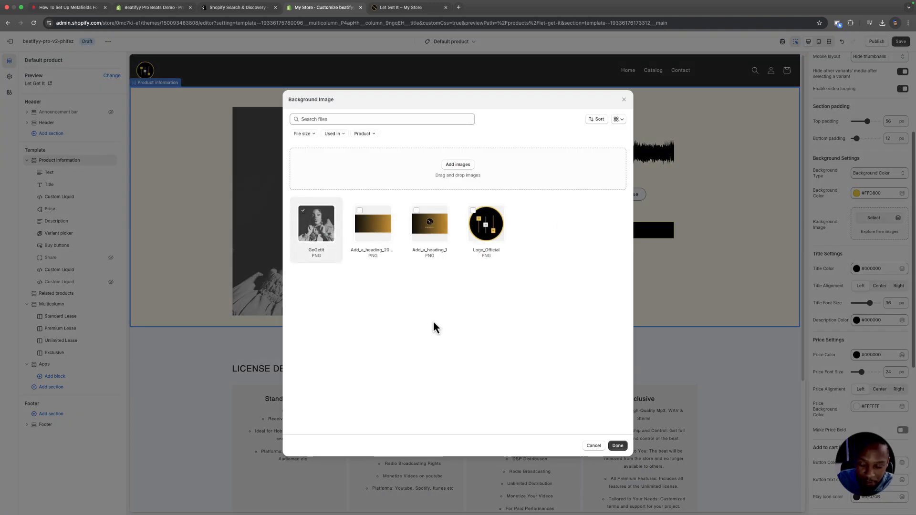
left_click(619, 446)
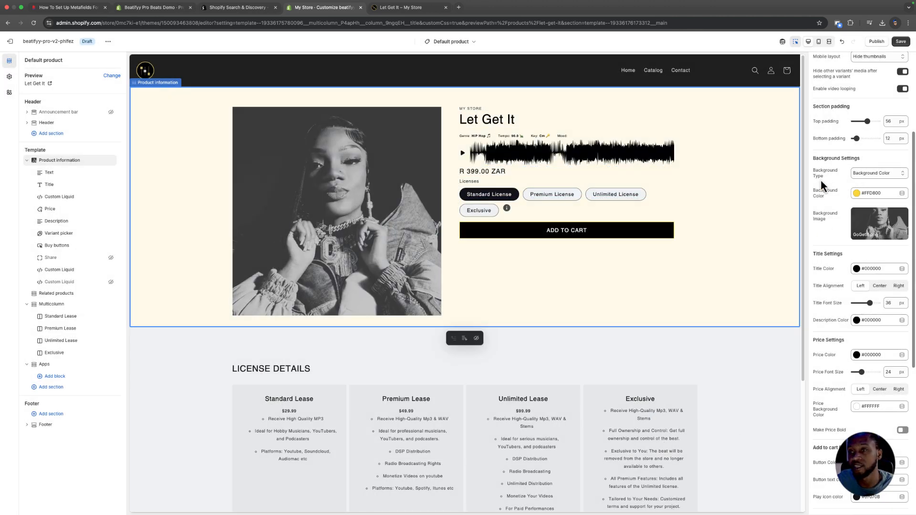
Try Background Image as the section's background type, check the product page preview, and restore Background Color.
left_click(868, 174)
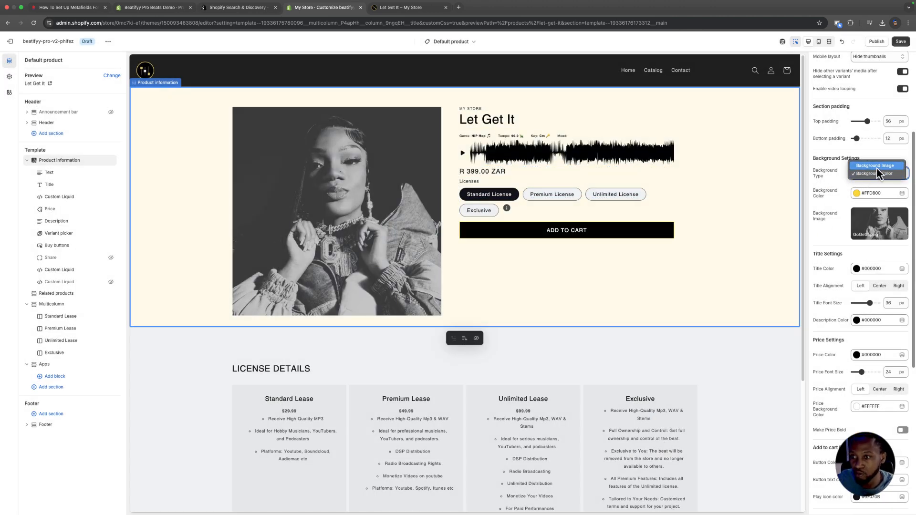
left_click(877, 166)
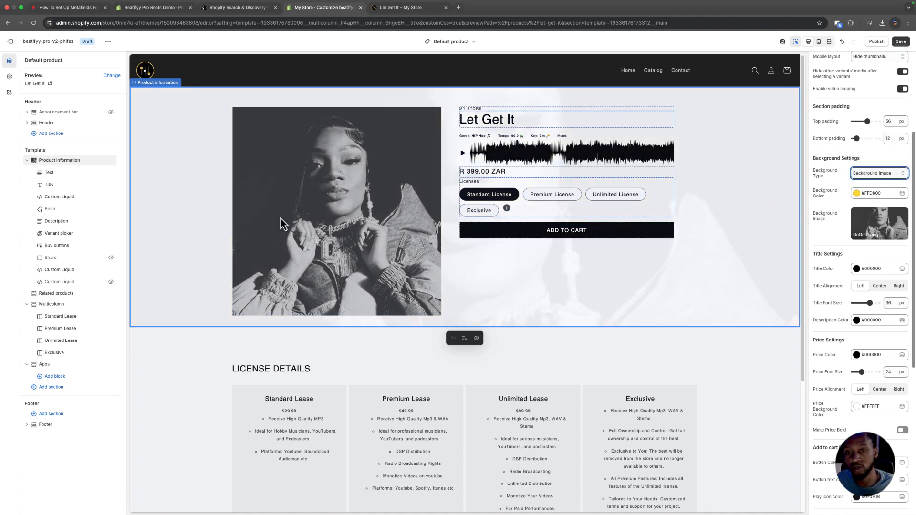
scroll(664, 293, "down", 4)
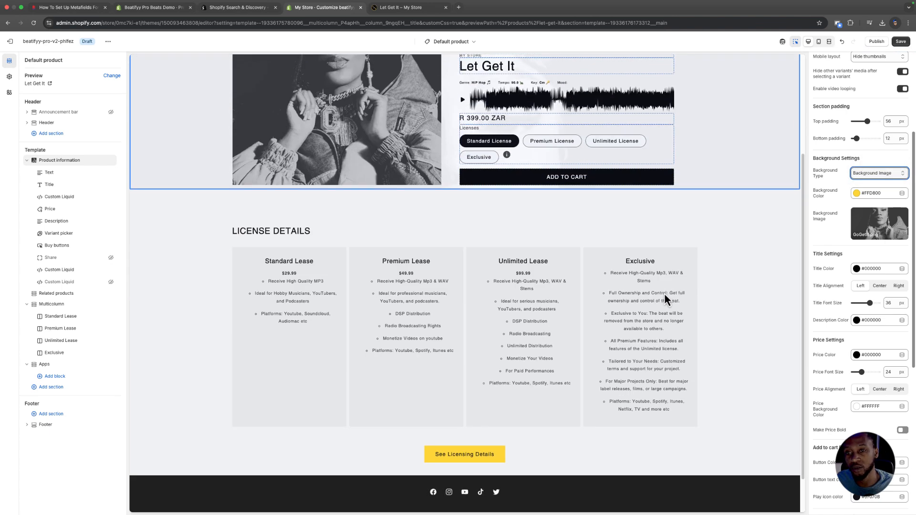
scroll(677, 239, "up", 5)
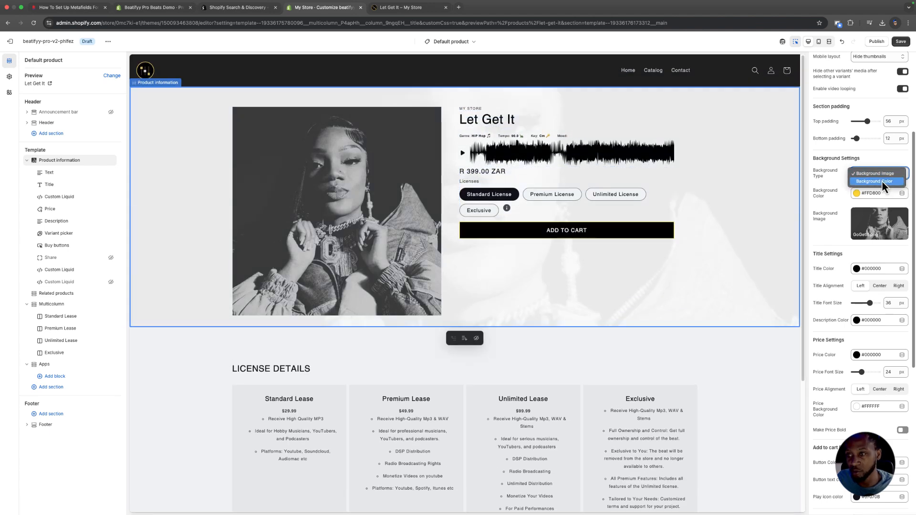
left_click(882, 183)
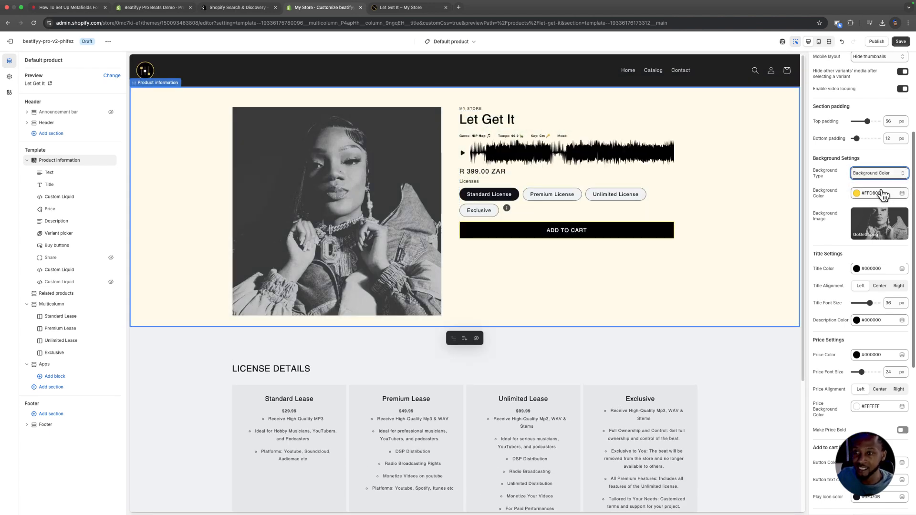
Set the product title color to red #FF0000, and try center alignment for the title before returning it to left.
mouse_move(880, 220)
scroll(882, 223, "down", 1)
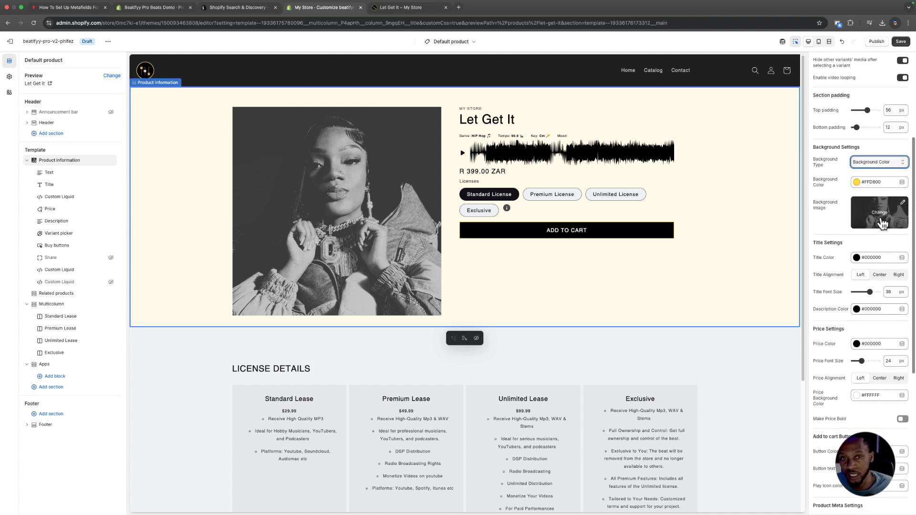
scroll(854, 229, "down", 1)
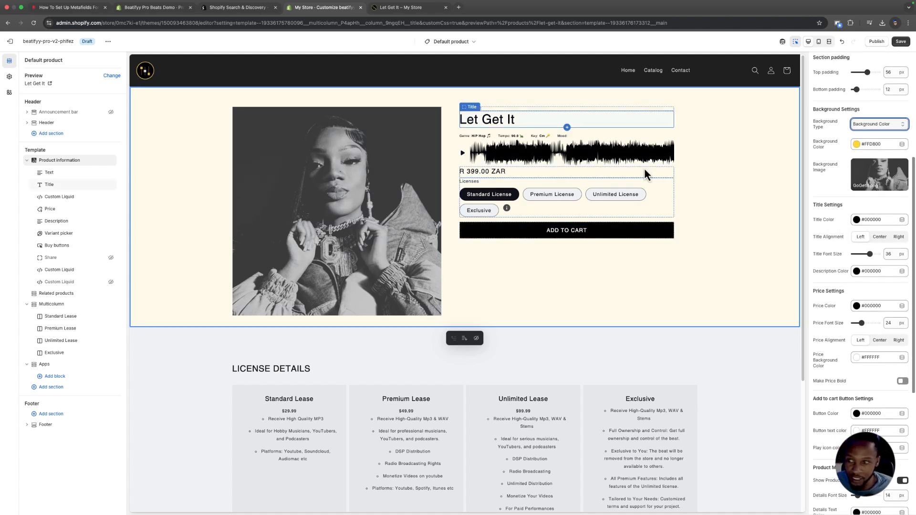
left_click(860, 222)
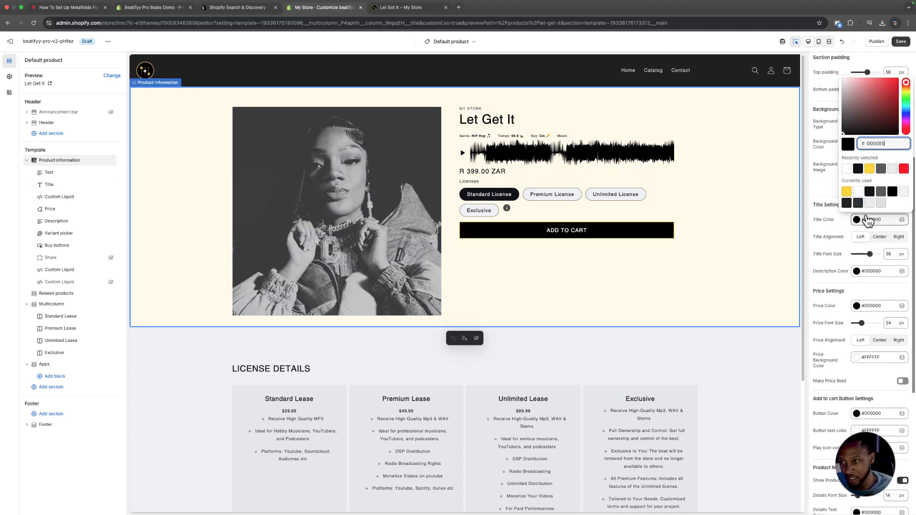
left_click(905, 170)
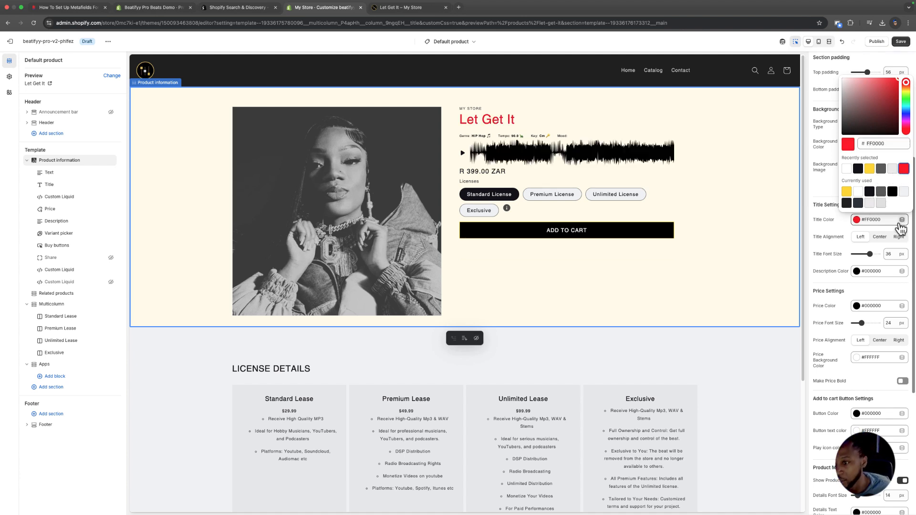
left_click(884, 238)
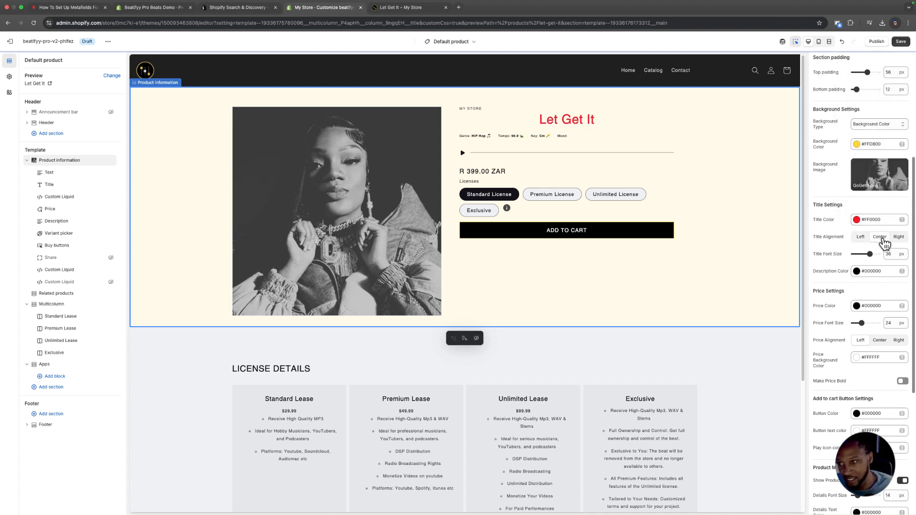
left_click(860, 237)
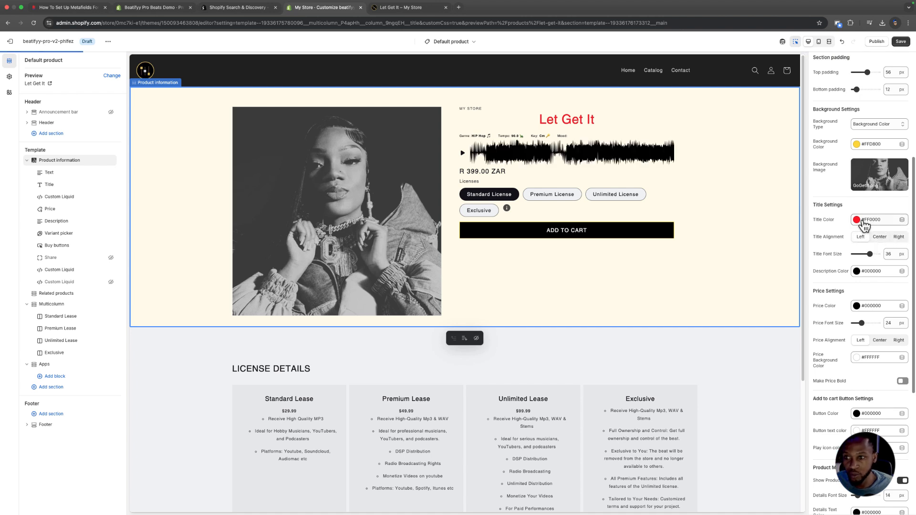
Set the product title color and price color to #242833, with a price font size of 21 px.
left_click(857, 220)
left_click(869, 204)
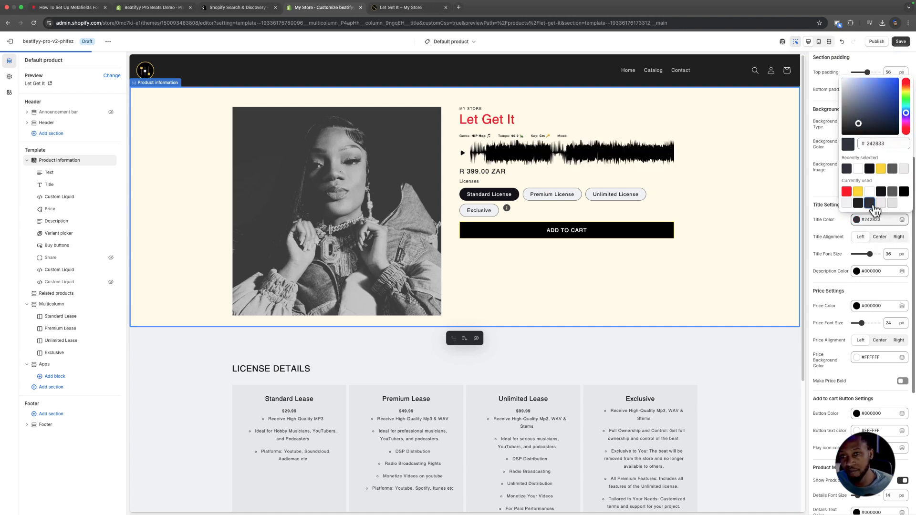
left_click(845, 253)
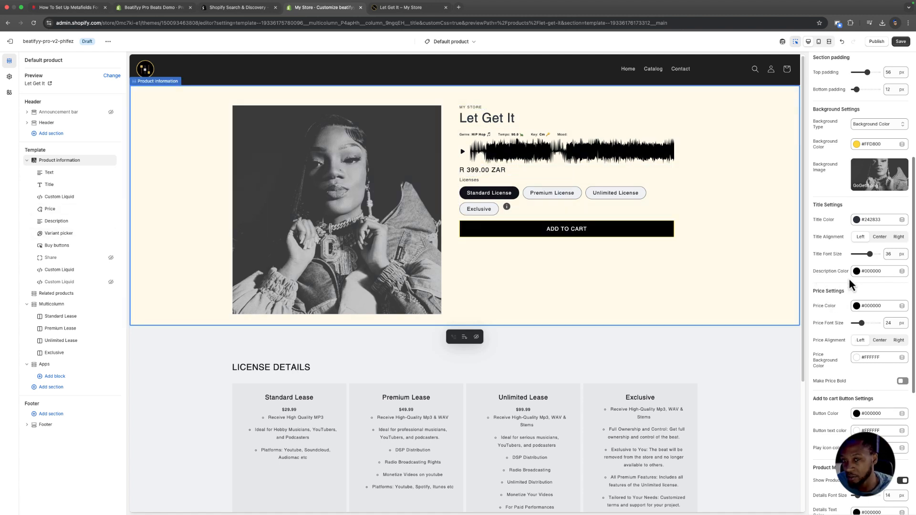
scroll(849, 289, "down", 1)
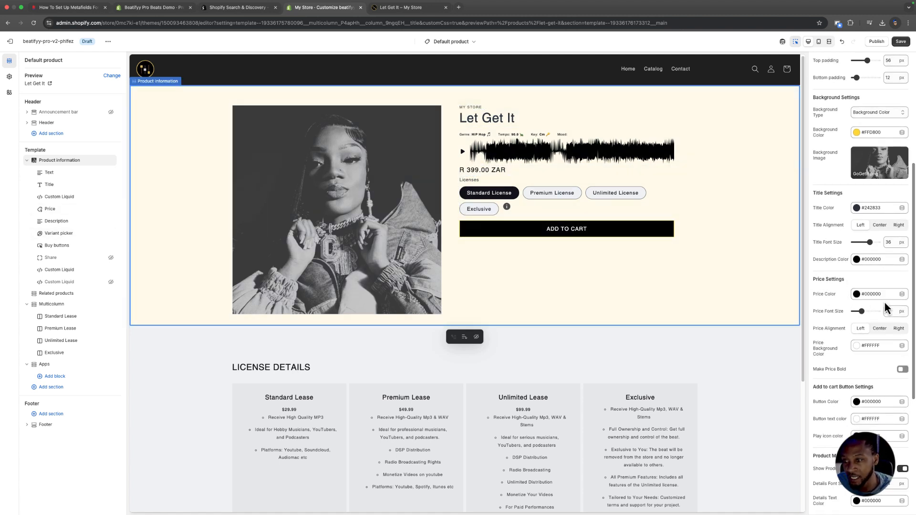
left_click_drag(862, 311, 859, 311)
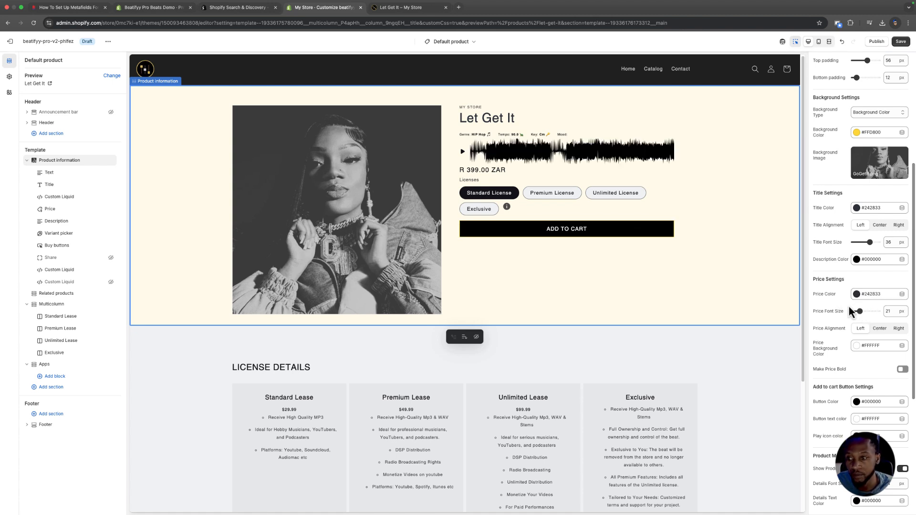
Set the add to cart button color to yellow #FFD800 and its text color to #242833.
scroll(858, 304, "down", 4)
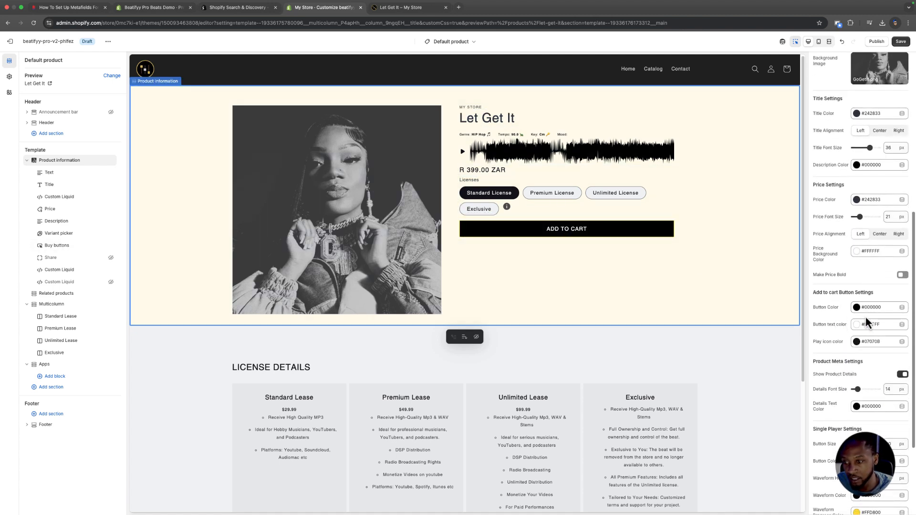
left_click(858, 308)
left_click(859, 280)
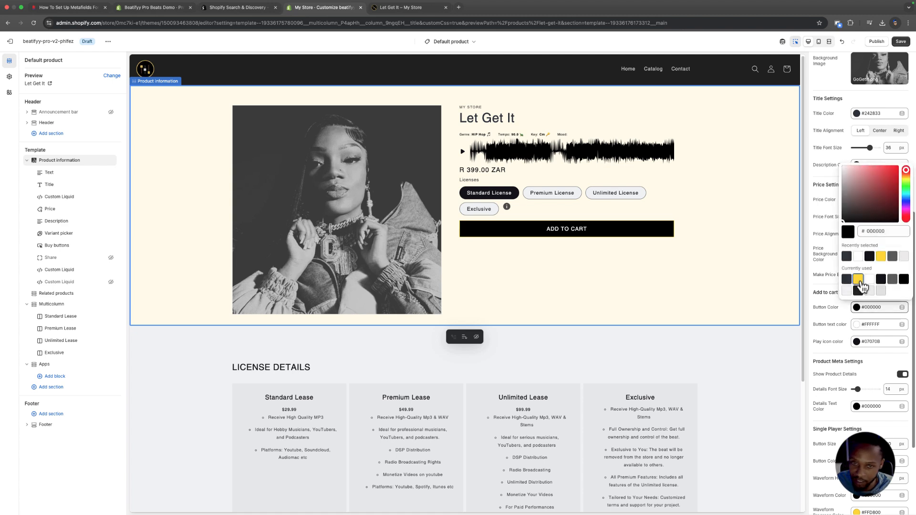
left_click(862, 326)
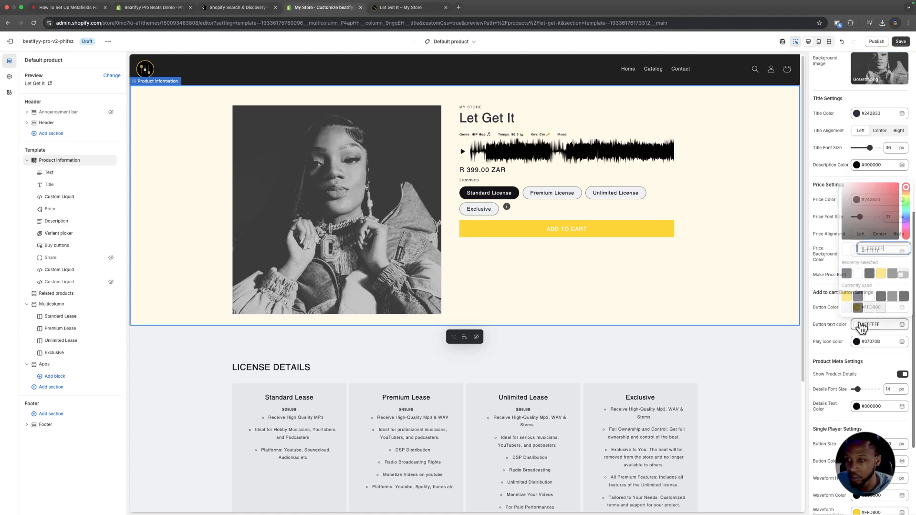
left_click(858, 298)
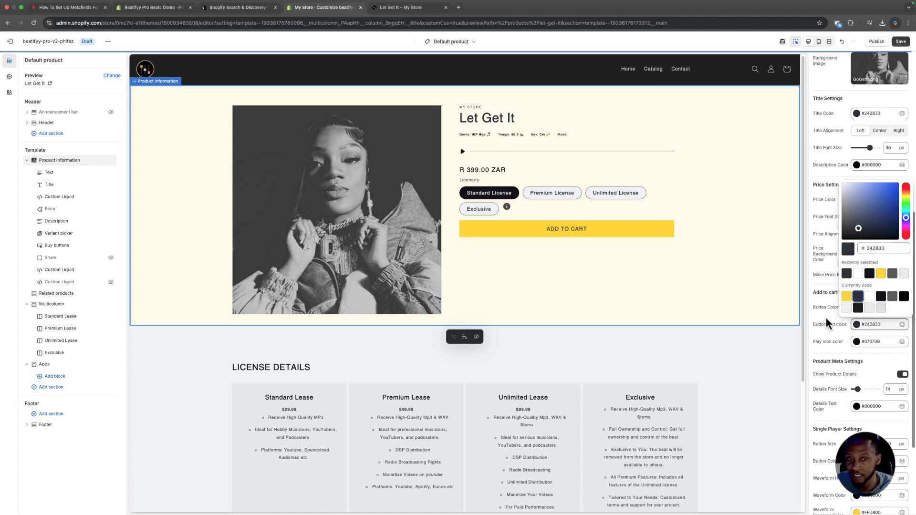
left_click(846, 349)
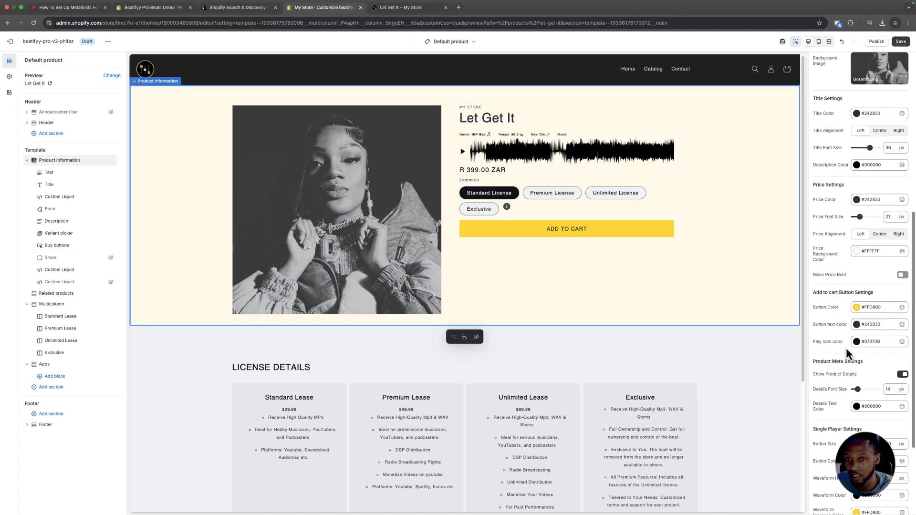
Hide the product details under the title to check the preview, and show them again.
scroll(843, 348, "down", 1)
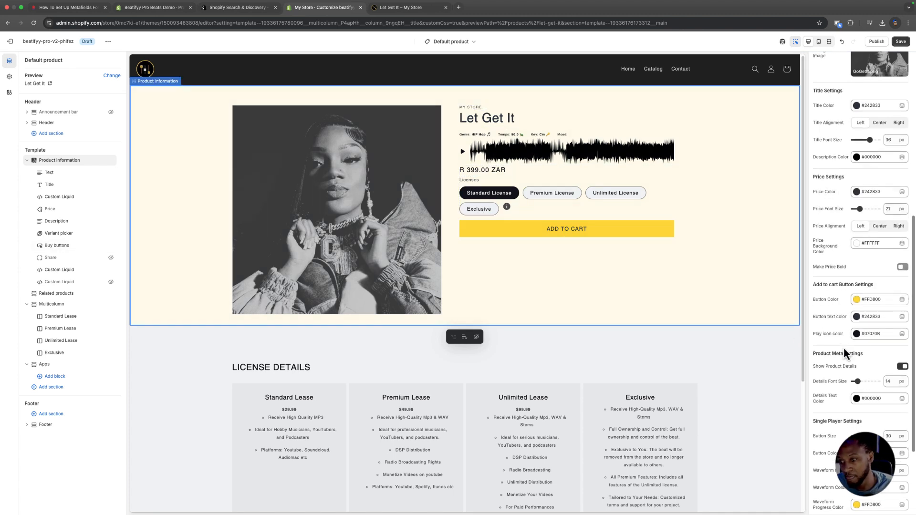
scroll(844, 347, "down", 2)
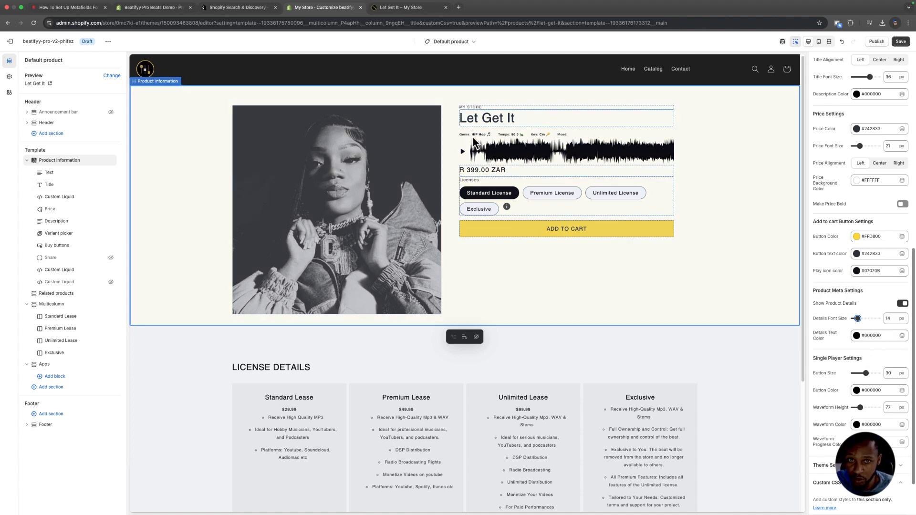
left_click(902, 305)
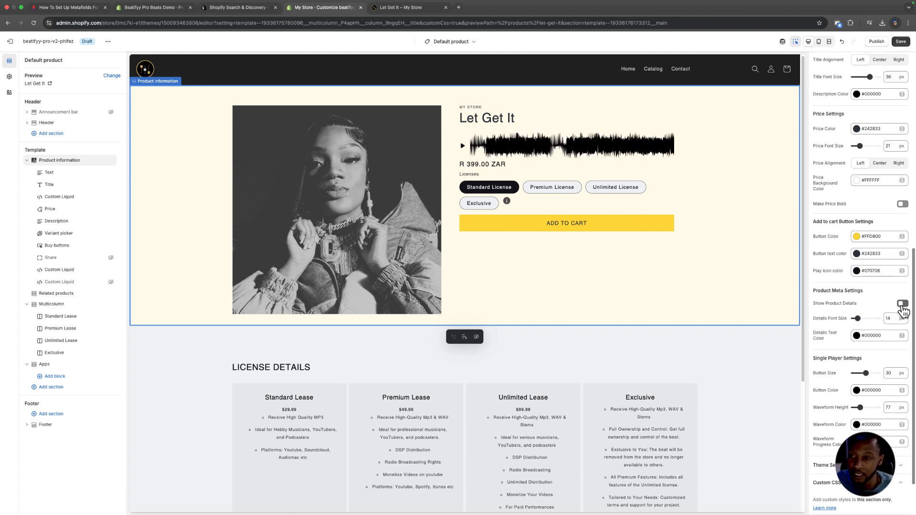
left_click(902, 304)
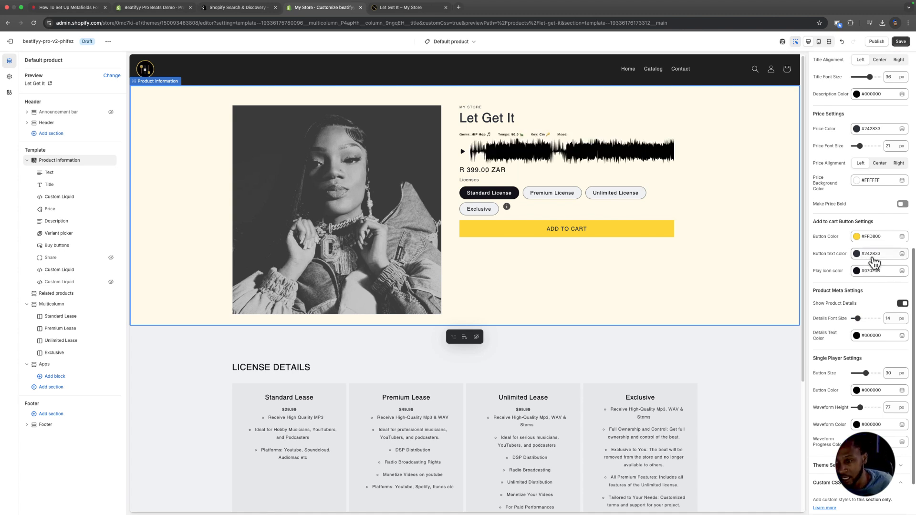
Set the single player's waveform color to gray #555555.
scroll(896, 351, "down", 1)
scroll(895, 350, "down", 2)
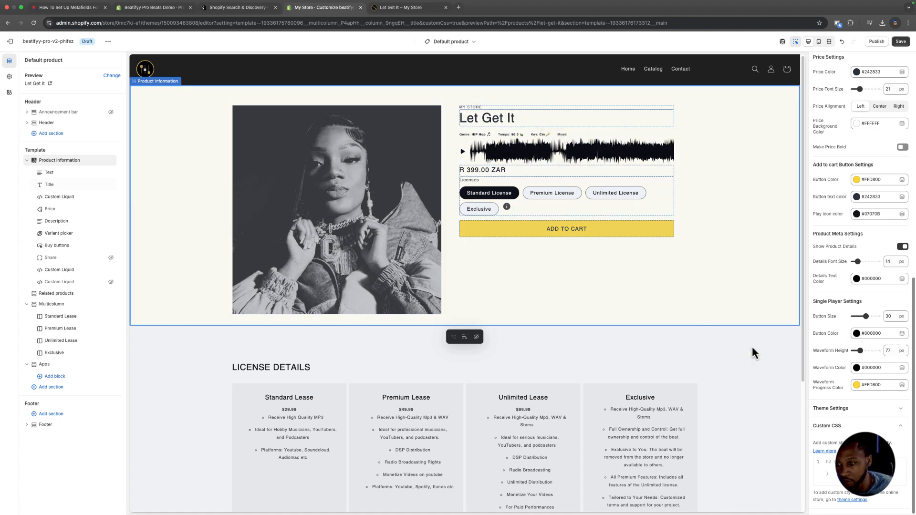
left_click(857, 368)
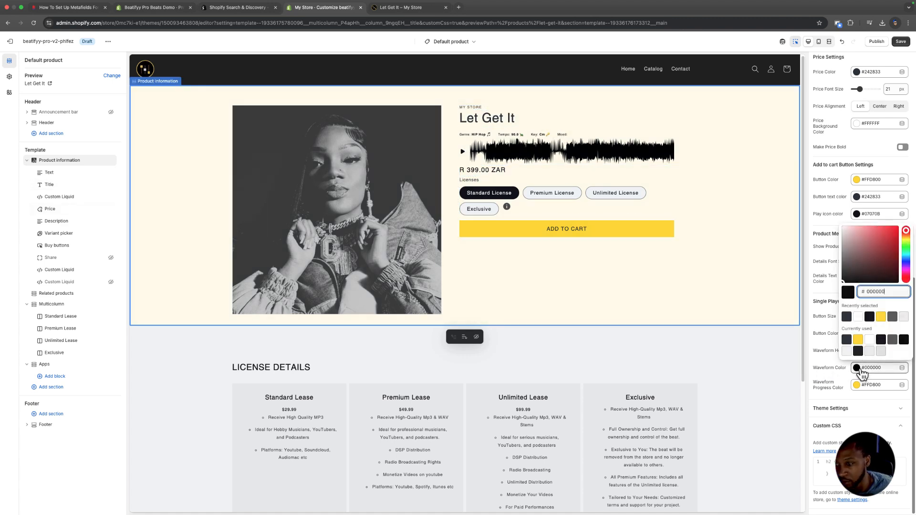
left_click(892, 317)
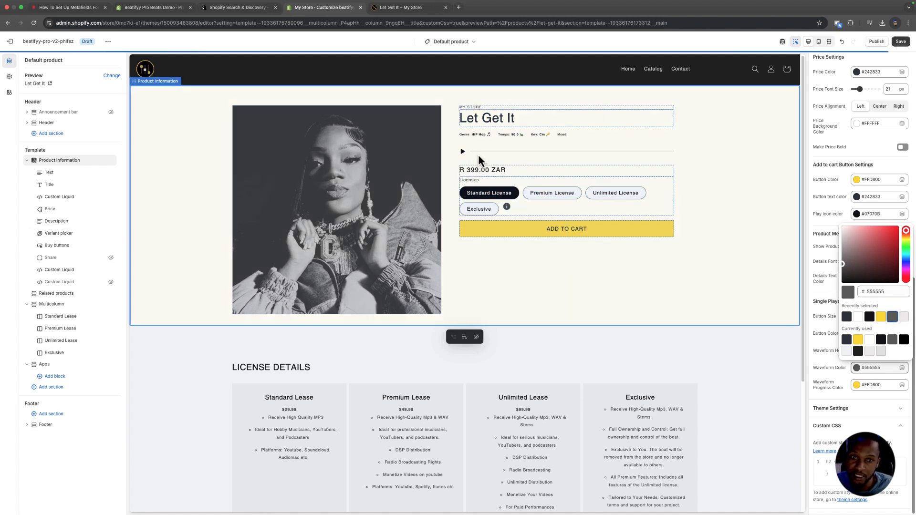
left_click(827, 395)
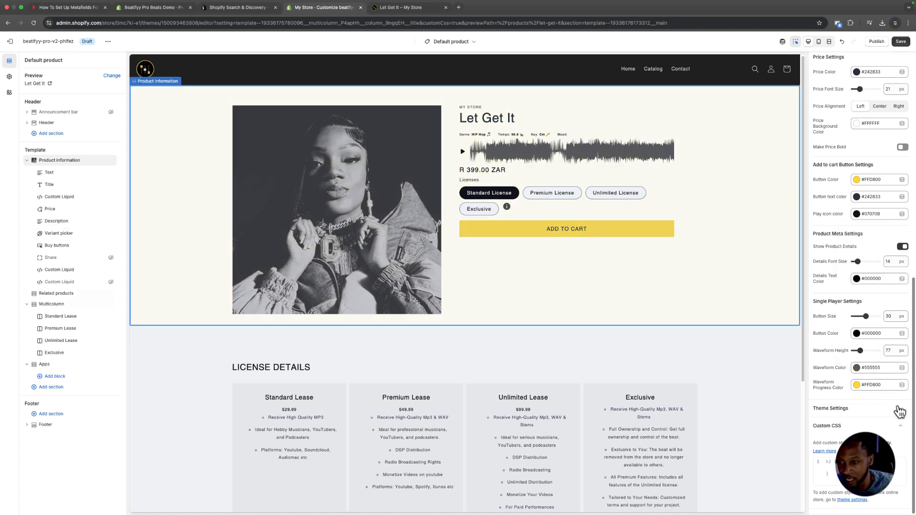
Set the waveform progress color to #07070B and check it by playing and pausing the track in the preview.
left_click(868, 390)
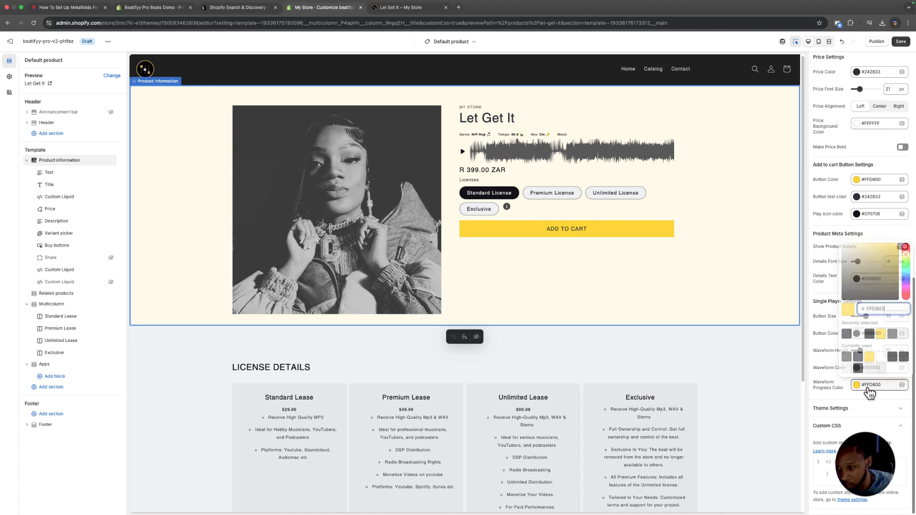
left_click(891, 357)
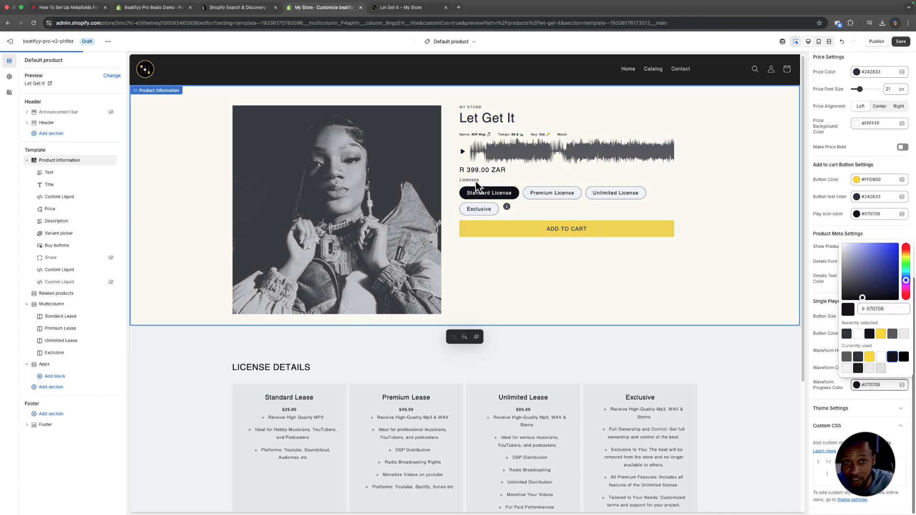
left_click(465, 154)
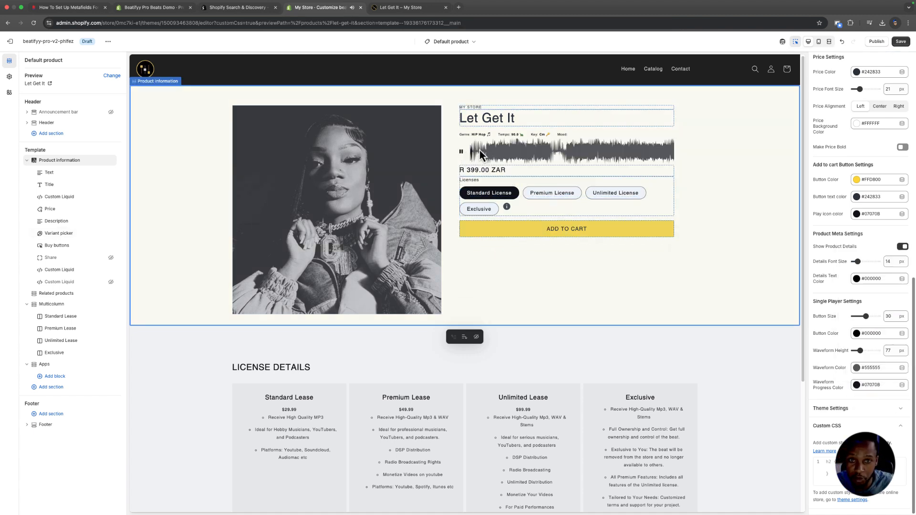
left_click(462, 152)
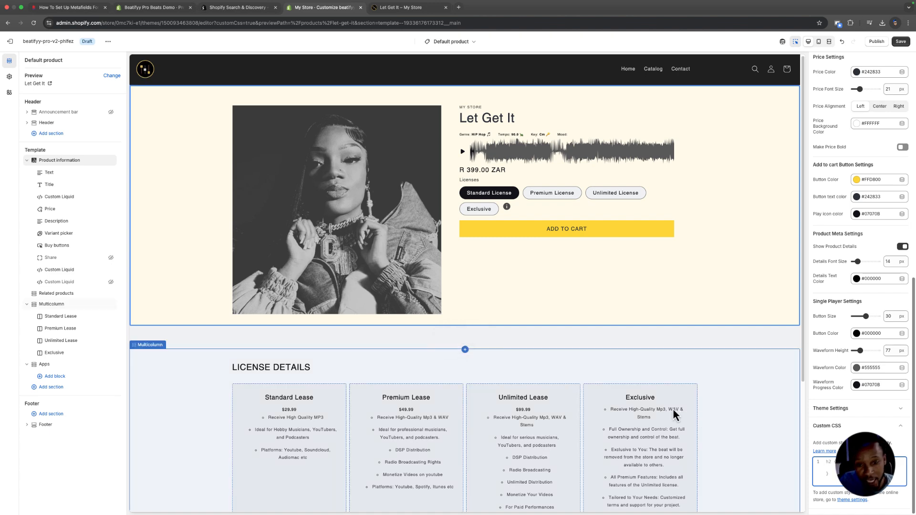
Review the License Details section by selecting its Standard, Premium and Unlimited Lease columns.
scroll(683, 376, "down", 2)
scroll(684, 376, "down", 1)
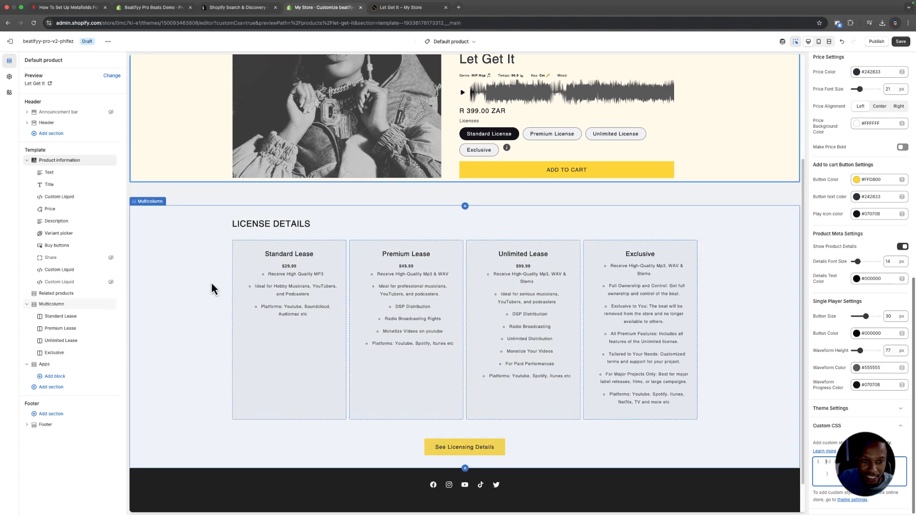
left_click(307, 290)
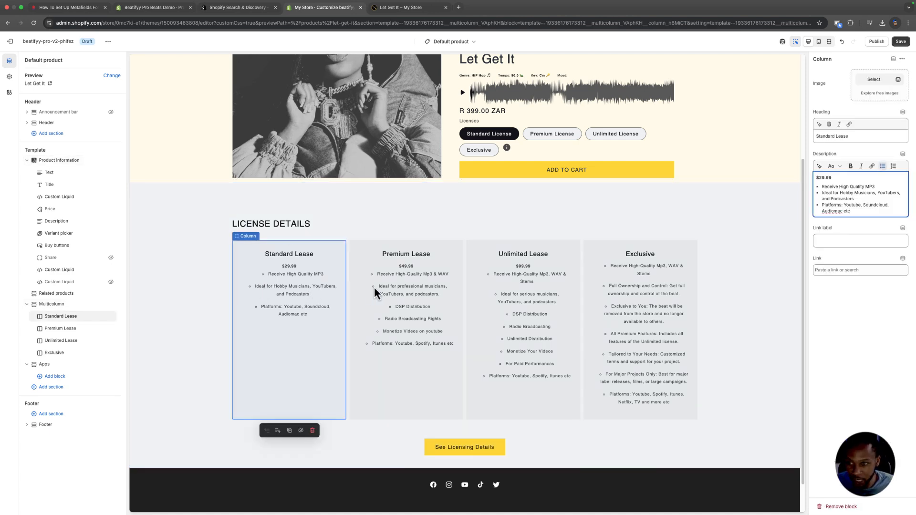
left_click(416, 309)
left_click(540, 351)
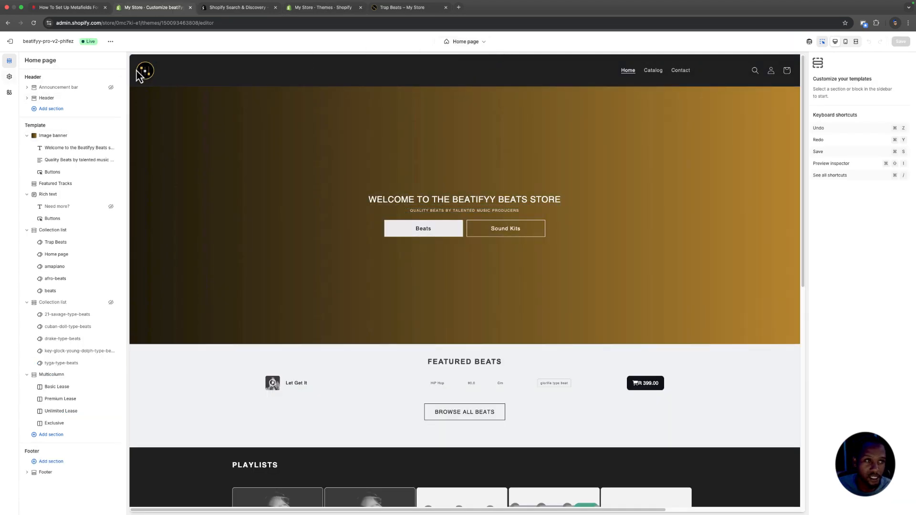
Switch the theme editor from the home page to the Default collection template.
left_click(466, 42)
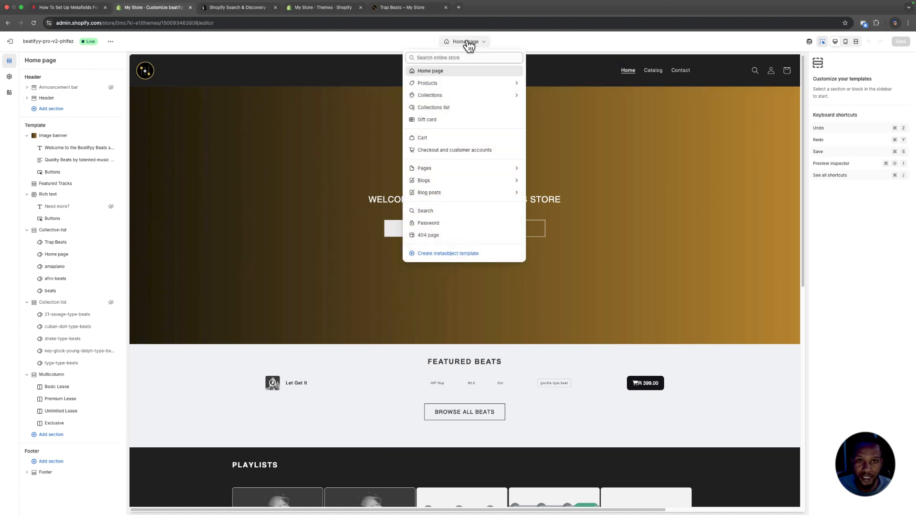
left_click(449, 98)
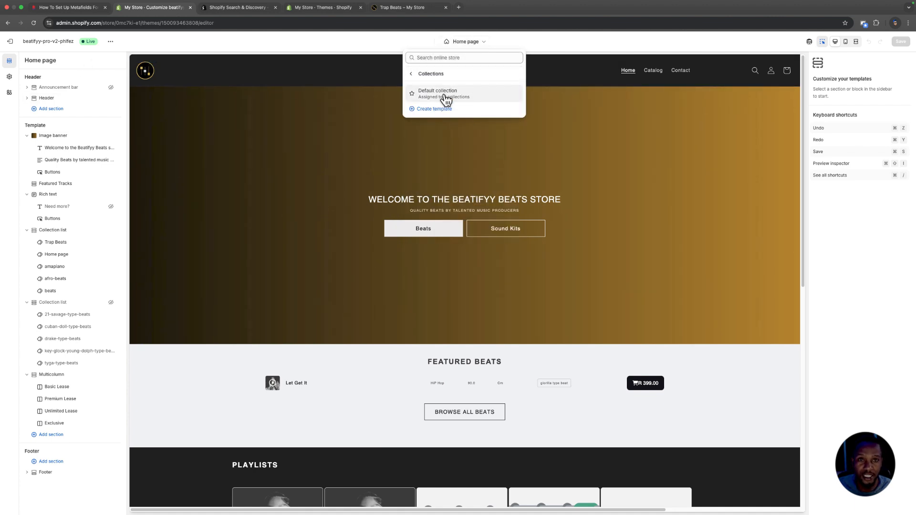
left_click(445, 97)
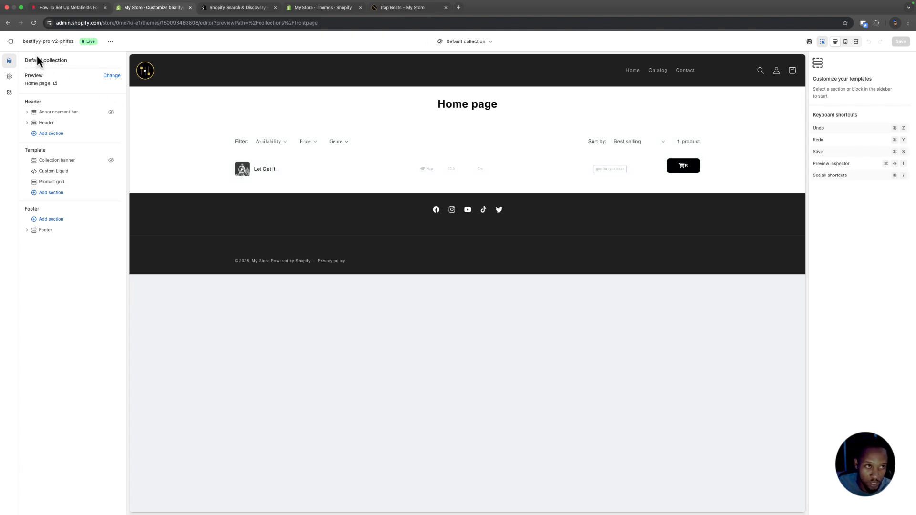
View the live storefront in a separate browser tab and return to the theme editor.
left_click(111, 42)
left_click(60, 110)
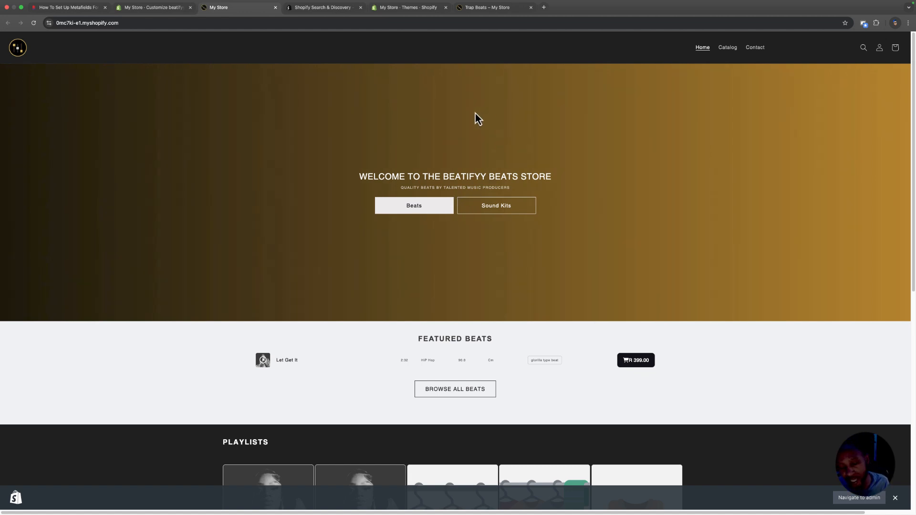
left_click(162, 7)
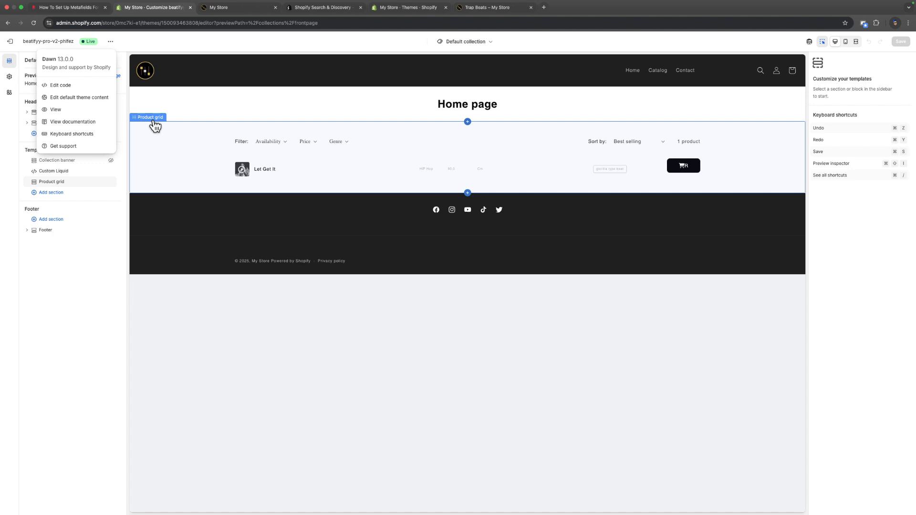
Open the collection template's Product grid section and look through its settings, including the playlist button and icon colors.
left_click(155, 125)
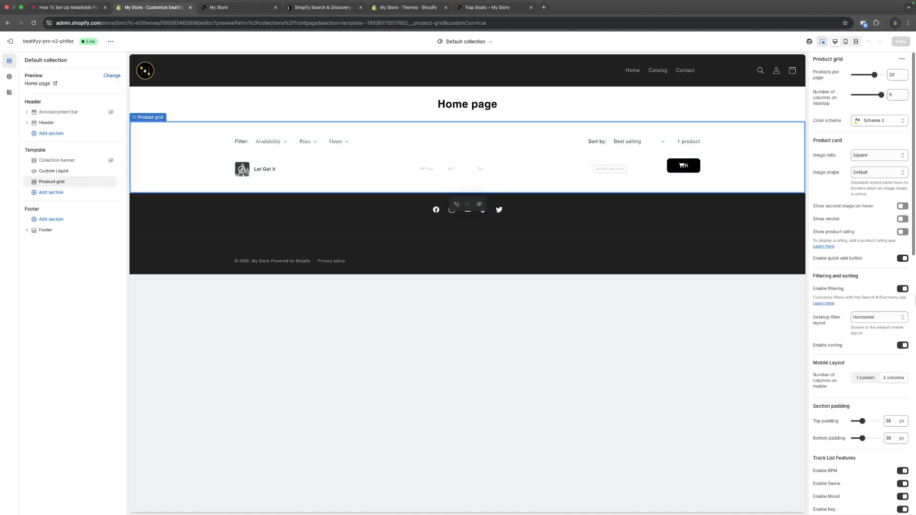
scroll(857, 349, "down", 15)
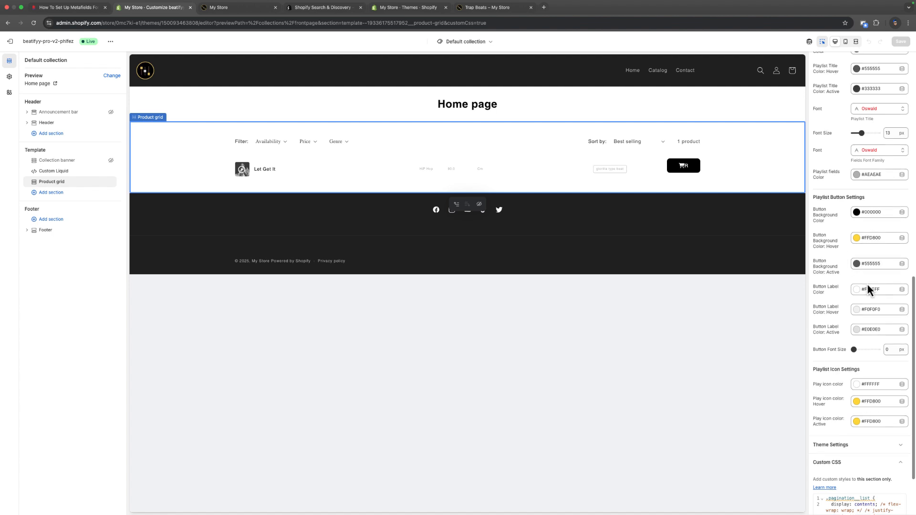
scroll(866, 283, "up", 15)
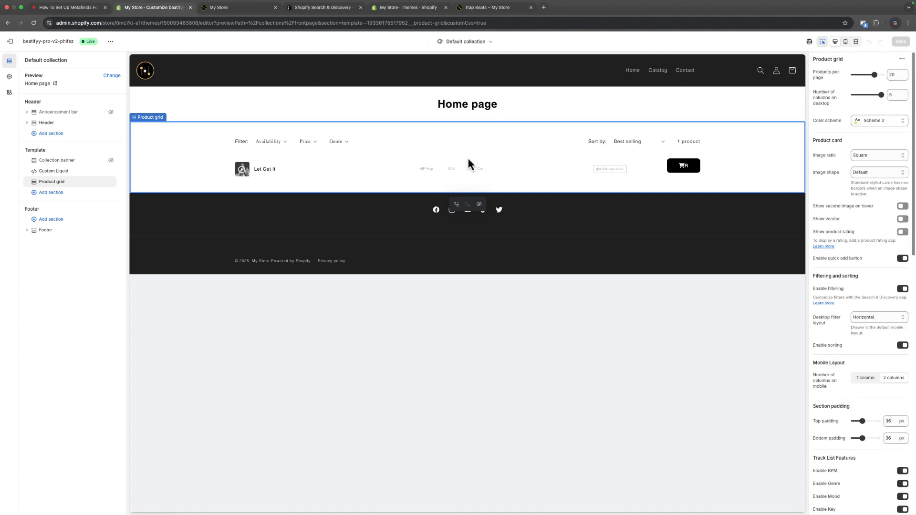
Check the Availability, Price and Genre filters in the preview, and disable filtering for the Product grid.
left_click(285, 143)
left_click(284, 142)
left_click(311, 144)
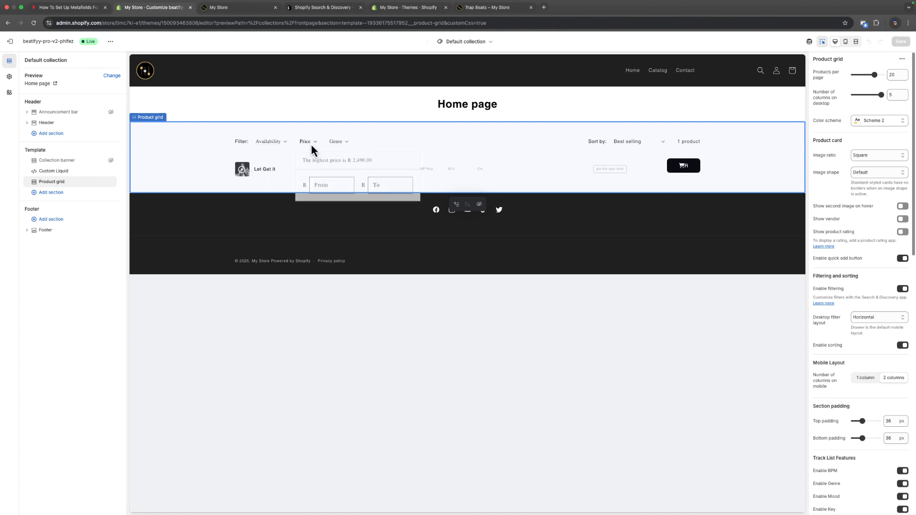
left_click(339, 143)
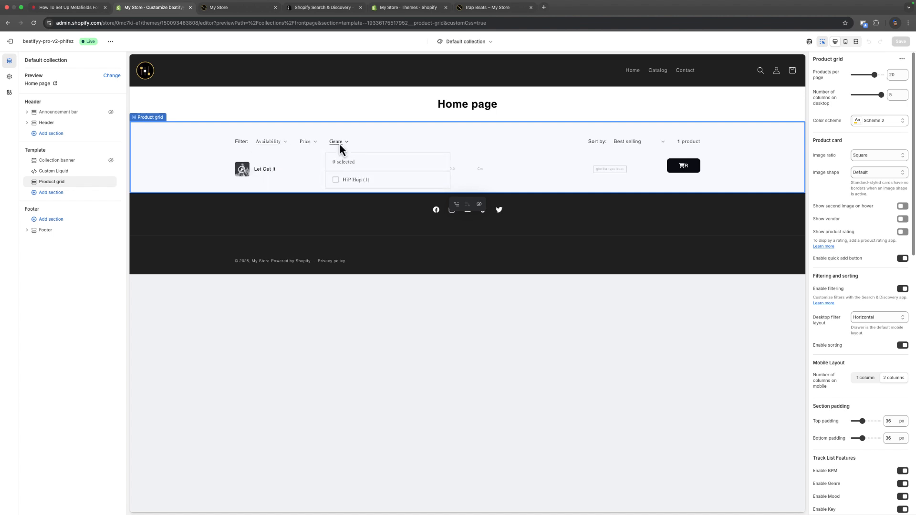
left_click(339, 143)
left_click(902, 290)
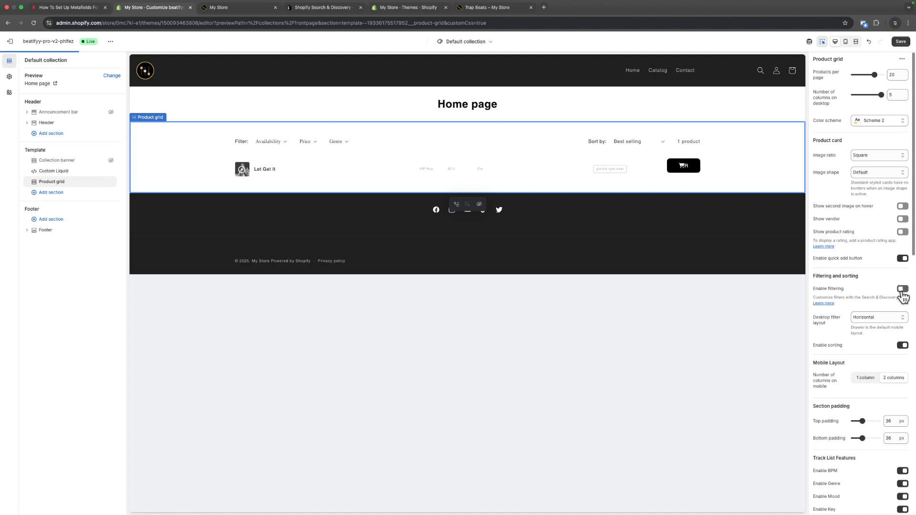
Toggle sorting off and back on for the Product grid, and re-enable its filtering.
left_click(902, 347)
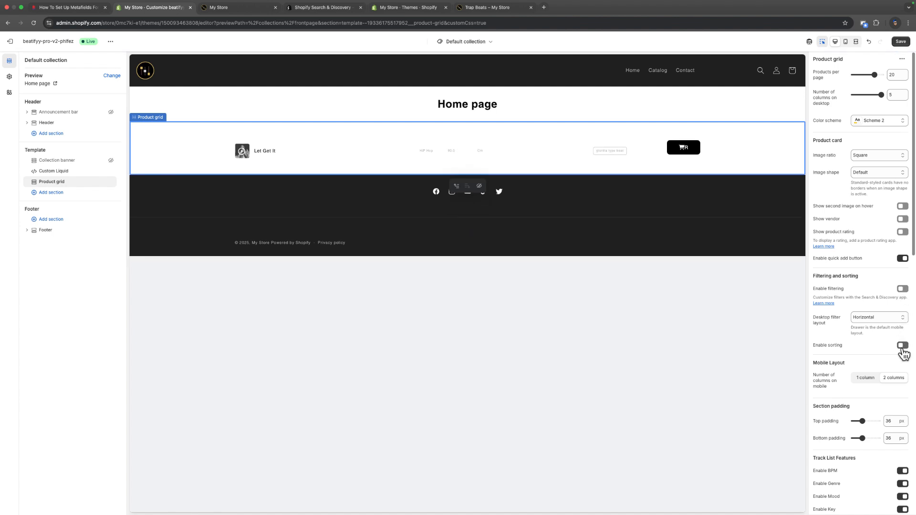
left_click(902, 346)
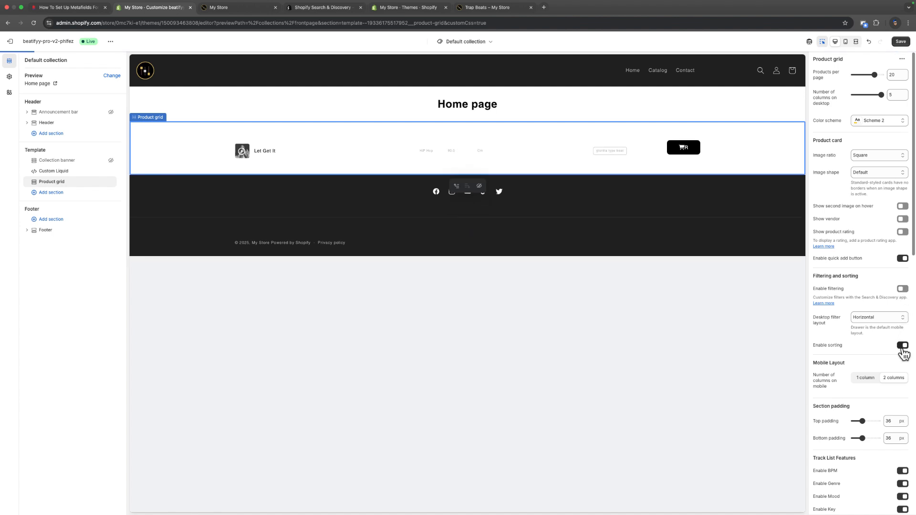
left_click(904, 290)
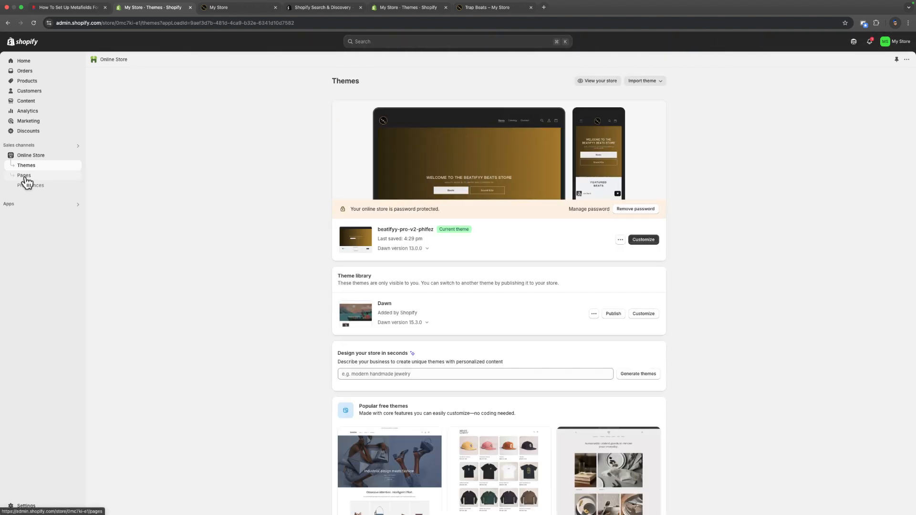
Open the store's Main menu for editing and add a menu item labeled Trap Beats.
left_click(31, 102)
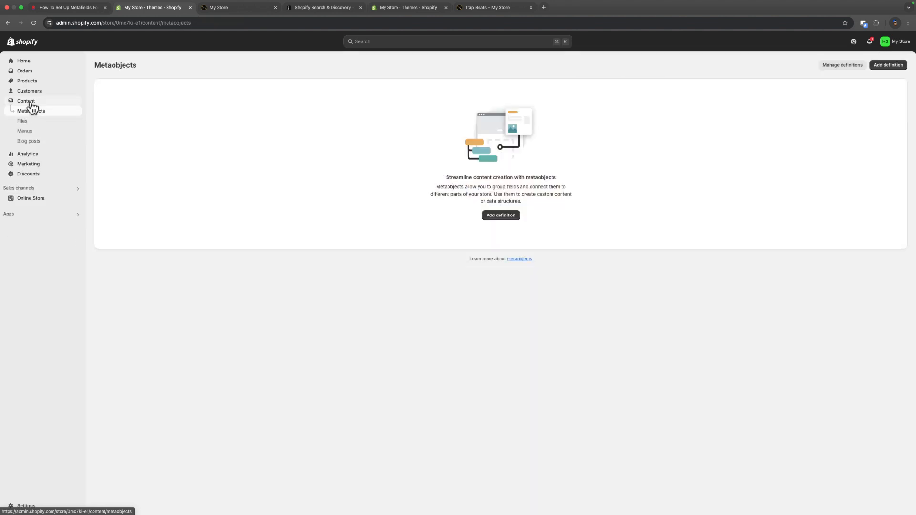
left_click(27, 134)
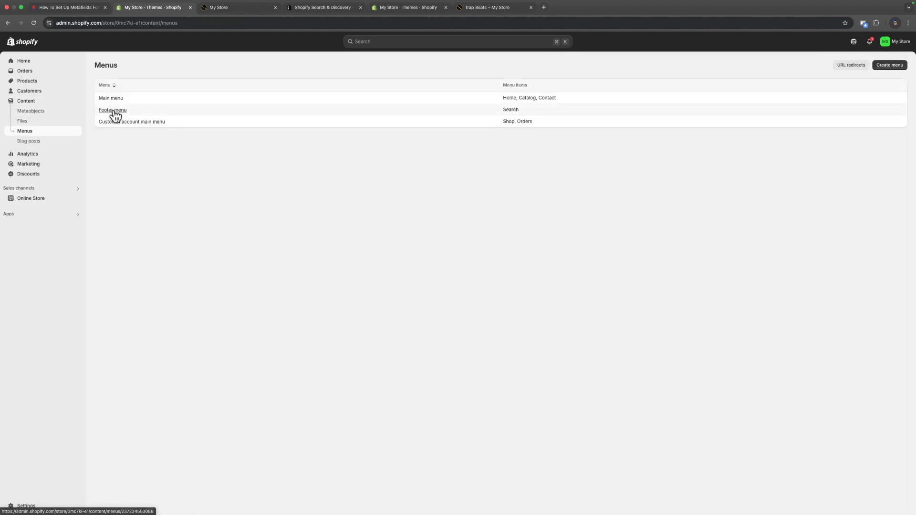
left_click(114, 100)
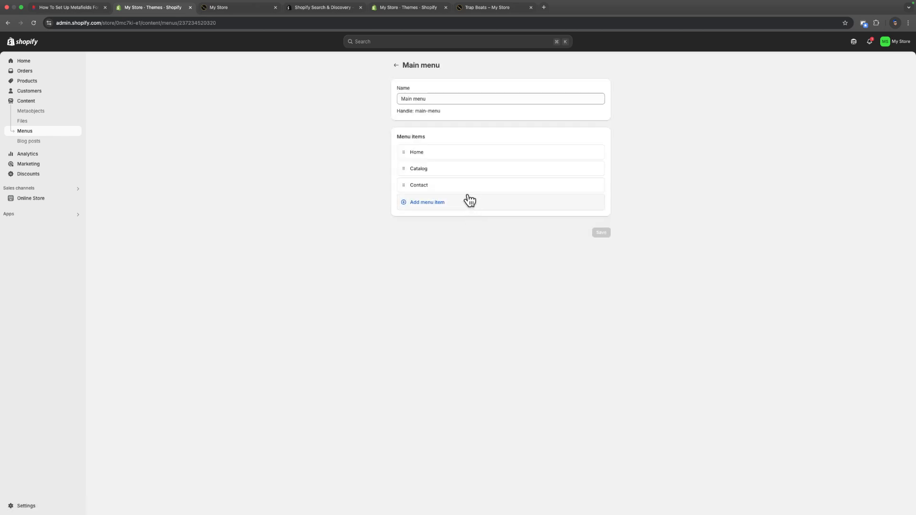
left_click(436, 205)
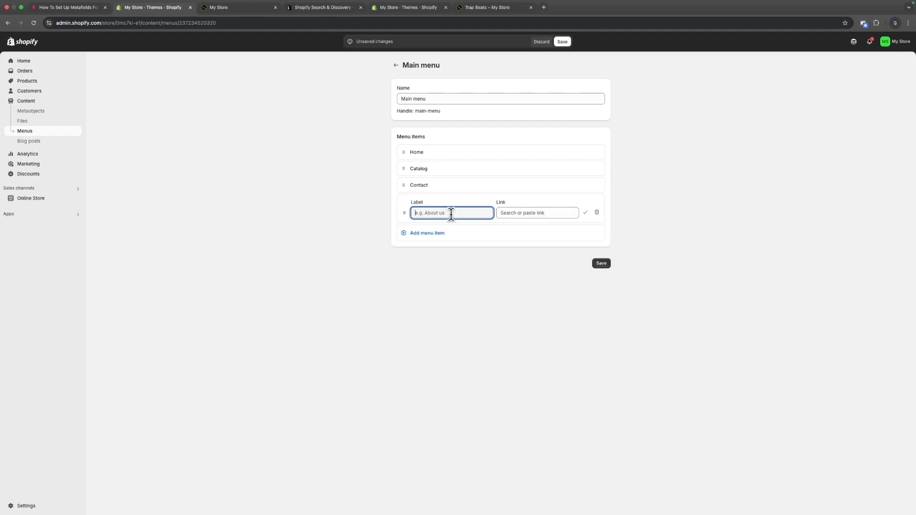
type("C")
Open the Trap Beats playlist from the live storefront's home page and copy its collection URL.
left_click(490, 10)
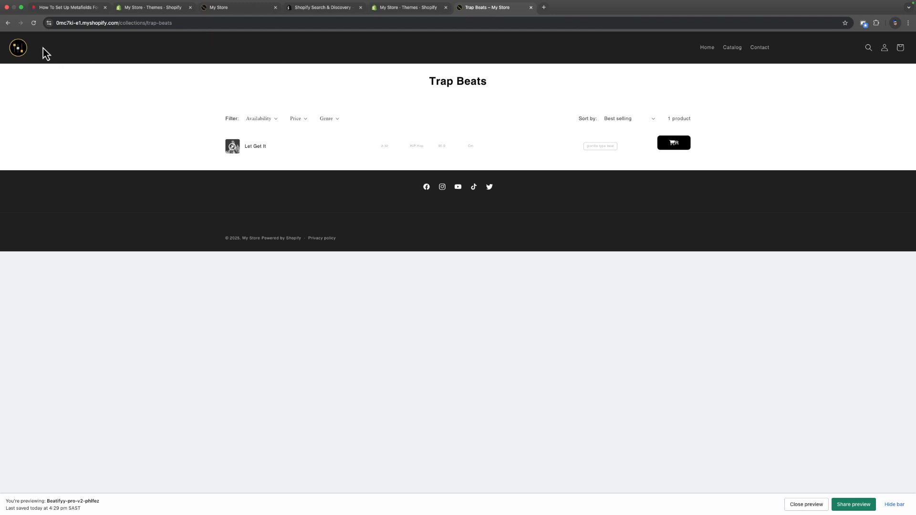
left_click(13, 51)
scroll(312, 311, "down", 5)
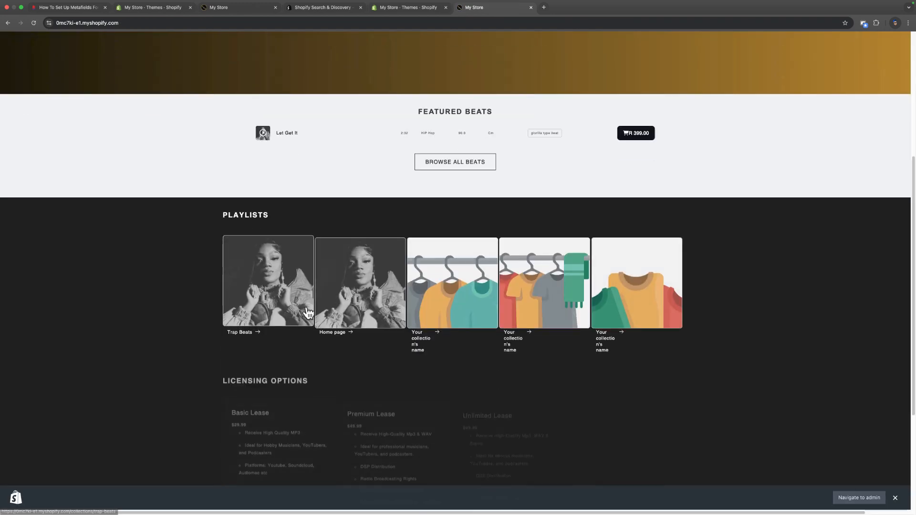
left_click(308, 313)
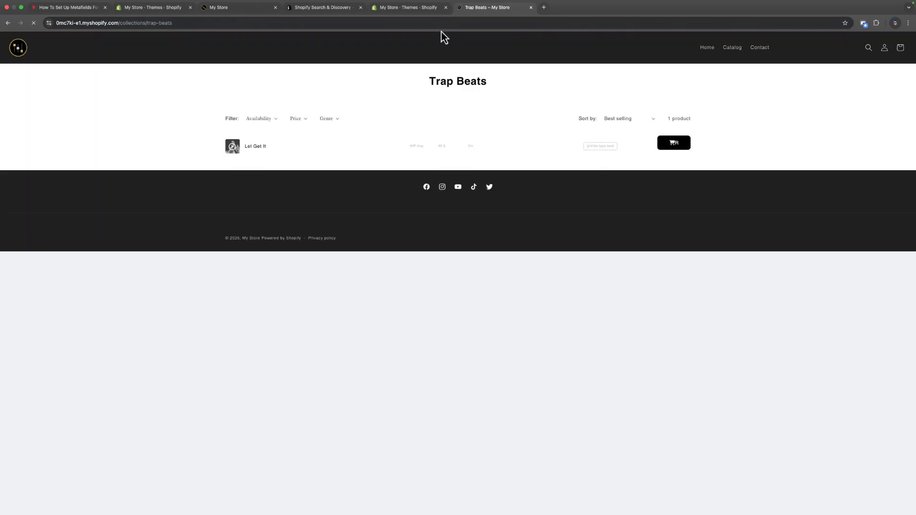
left_click(442, 29)
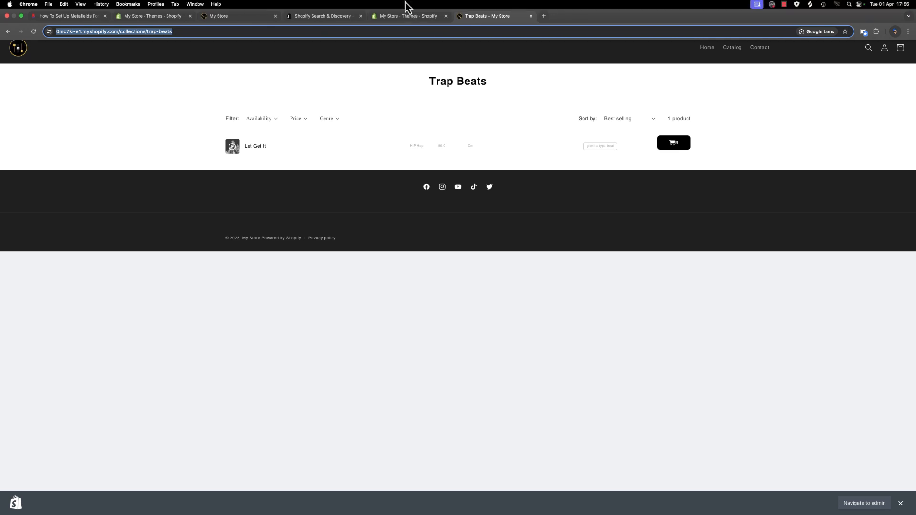
Return to the Main menu editor and link the Trap Beats item to the copied /collections/trap-beats URL.
left_click(410, 16)
left_click(314, 18)
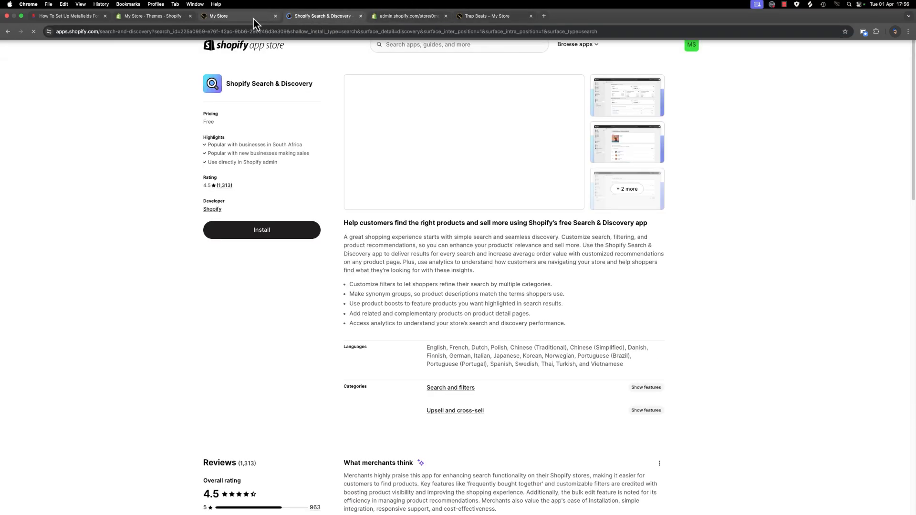
left_click(253, 18)
left_click(192, 19)
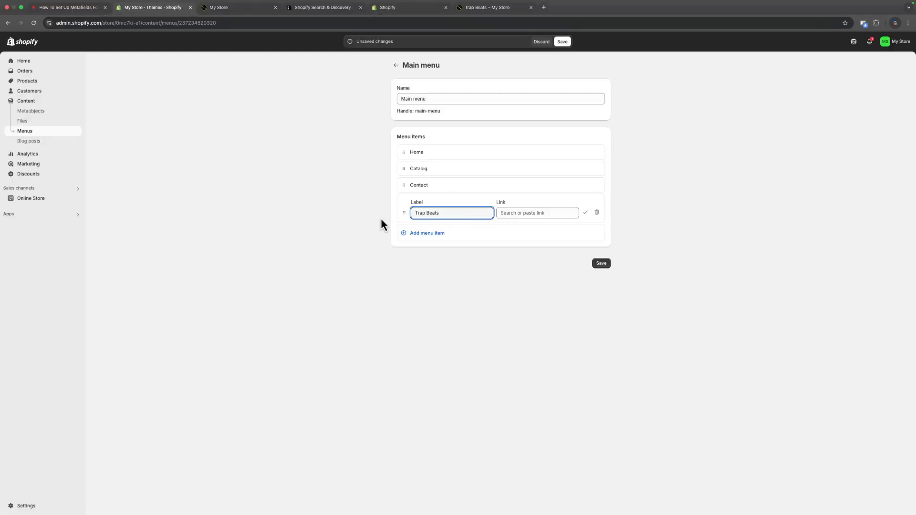
left_click(528, 213)
key("super+v")
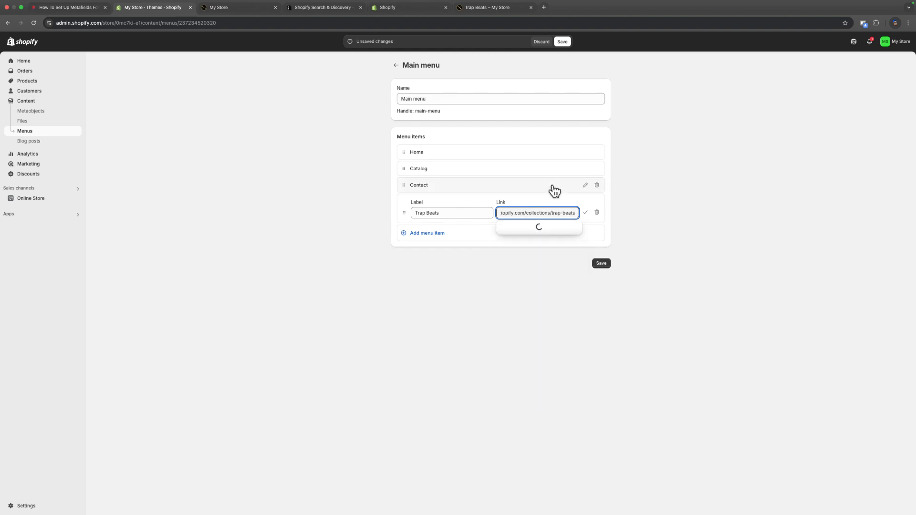
left_click(549, 228)
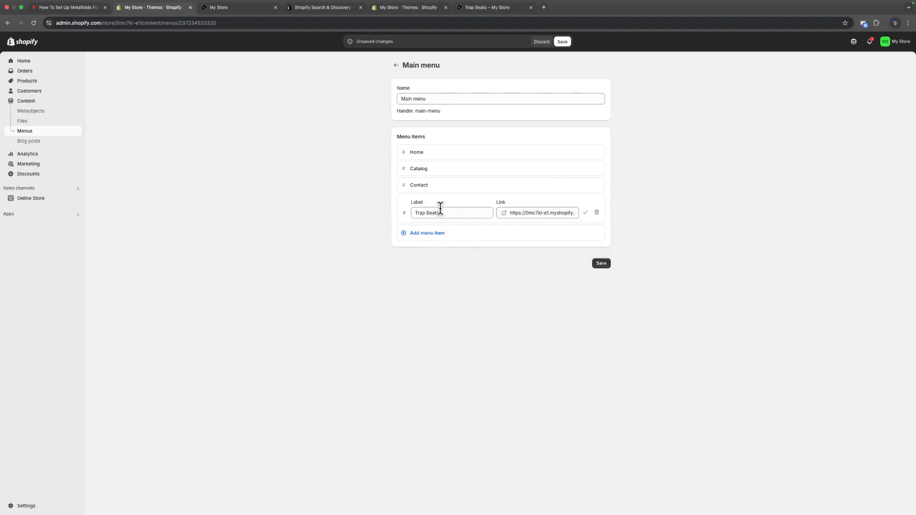
Add a menu item labeled CUSTOM BEATS with the placeholder link # and save the Main menu.
left_click(437, 234)
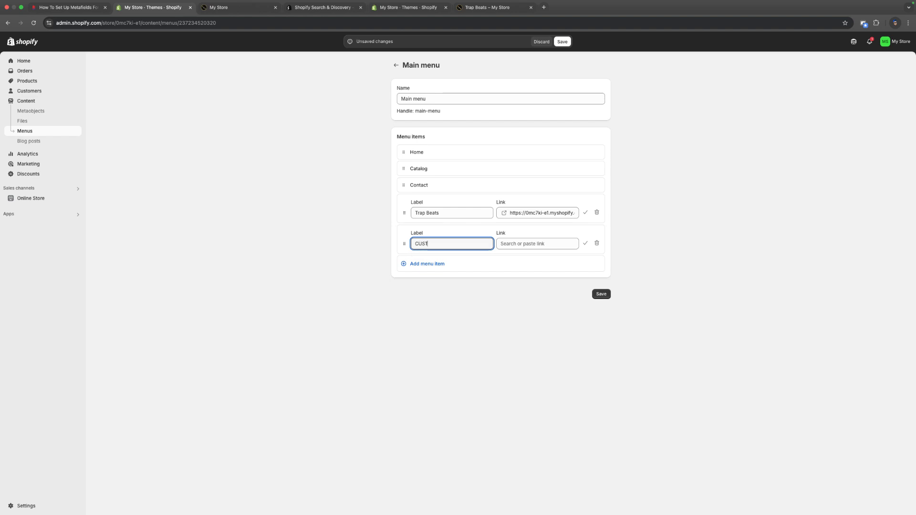
type("CUSTO")
key("BackSpace")
left_click(526, 245)
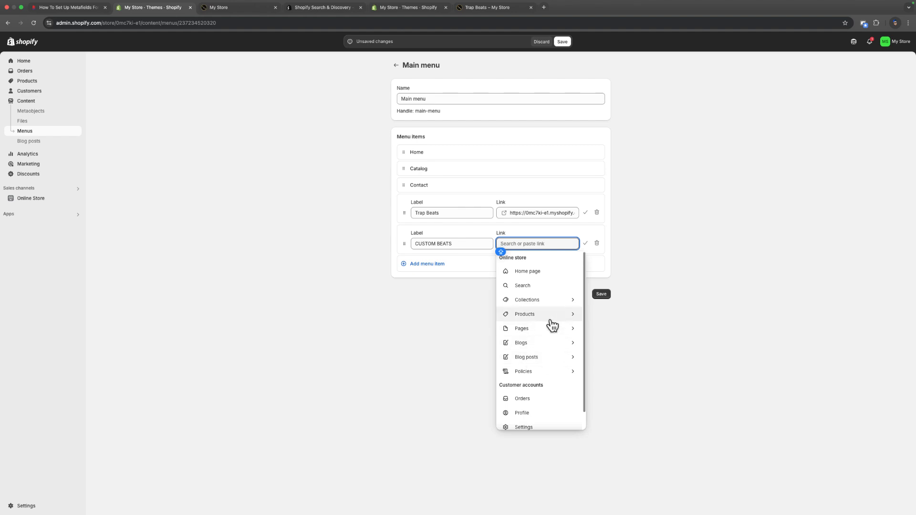
left_click(549, 327)
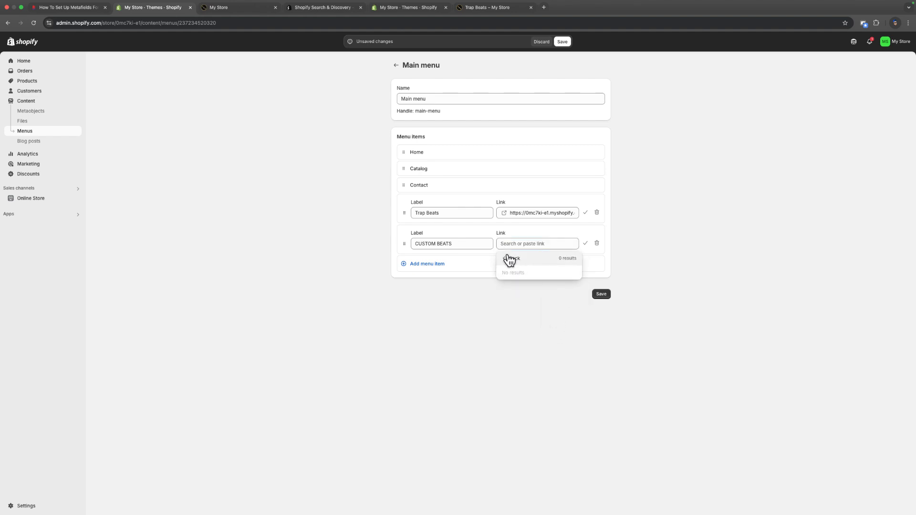
left_click(520, 243)
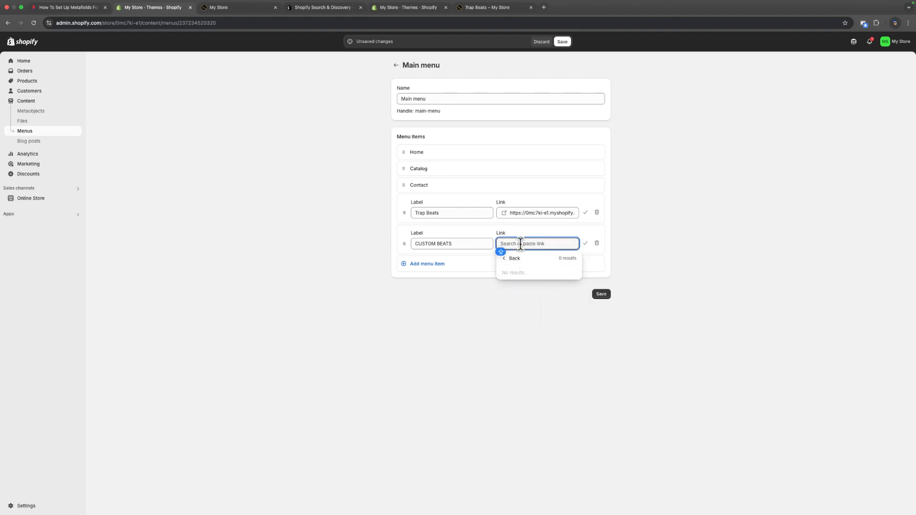
type("#")
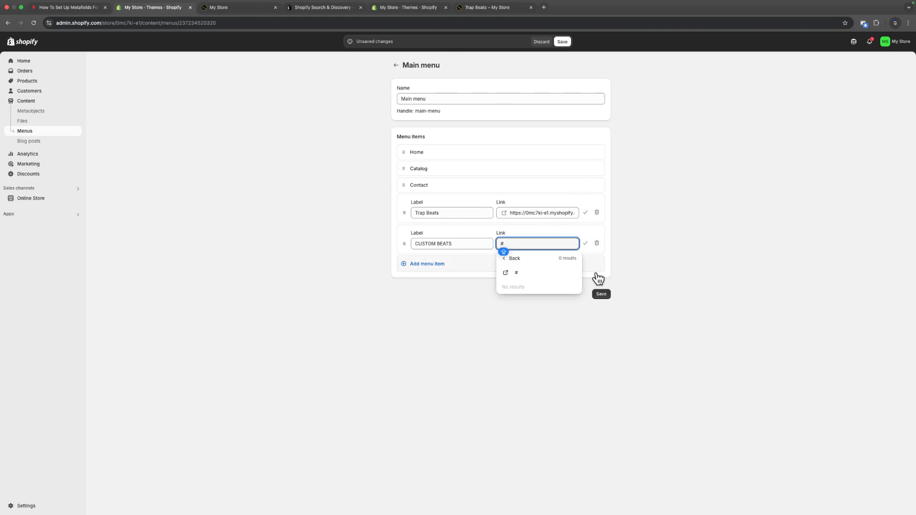
left_click(540, 274)
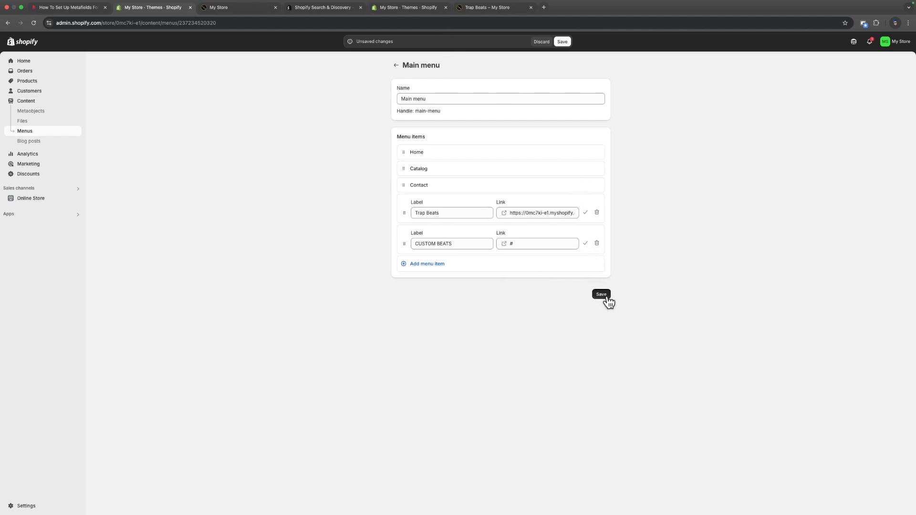
left_click(604, 295)
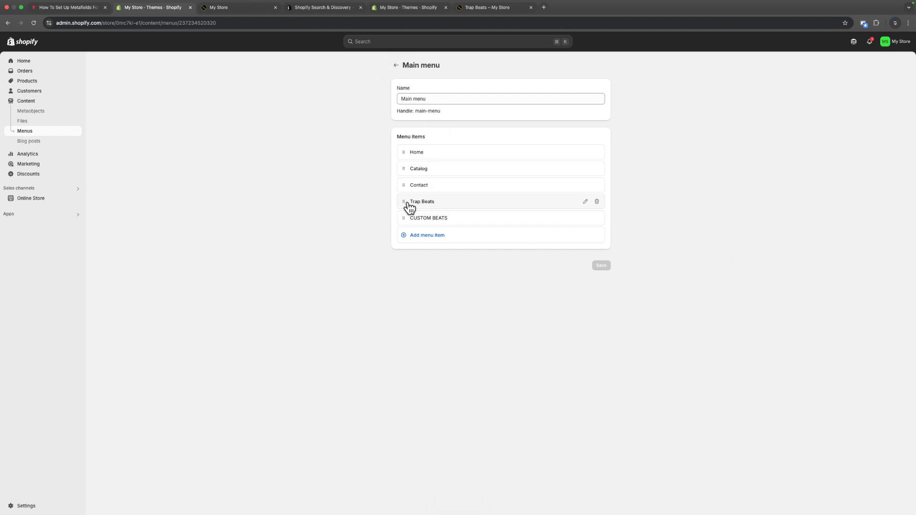
Move Trap Beats and CUSTOM BEATS directly below Home in the Main menu and save the new order.
left_click_drag(409, 206, 409, 177)
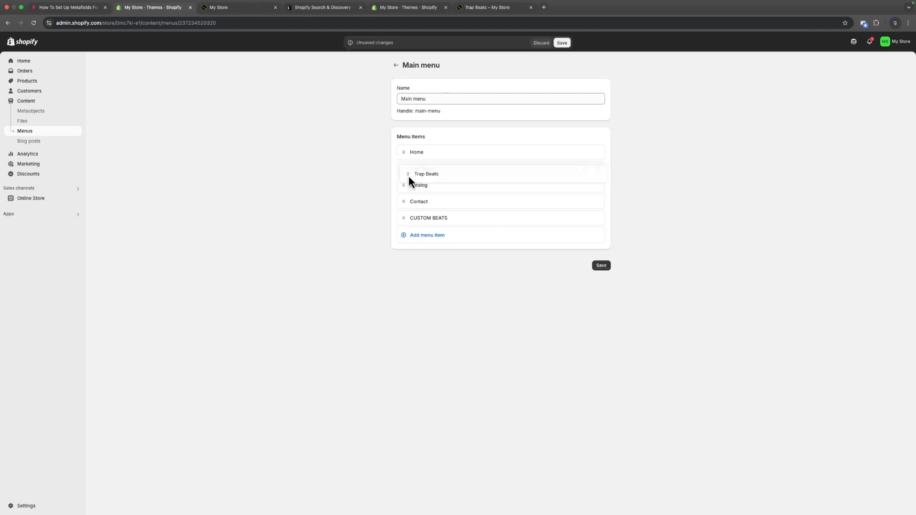
left_click_drag(406, 223, 408, 186)
left_click(564, 42)
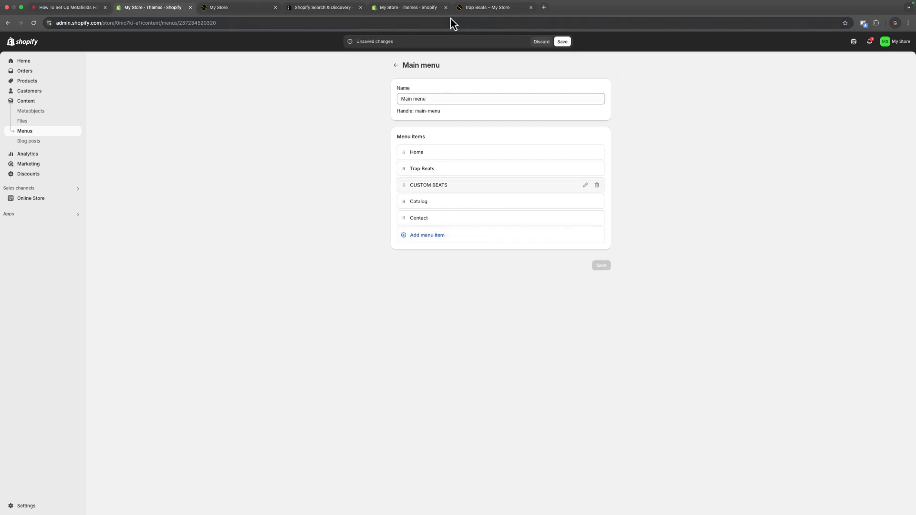
Check the updated navigation on the live storefront by visiting the Trap Beats link and returning to the home page.
left_click(492, 9)
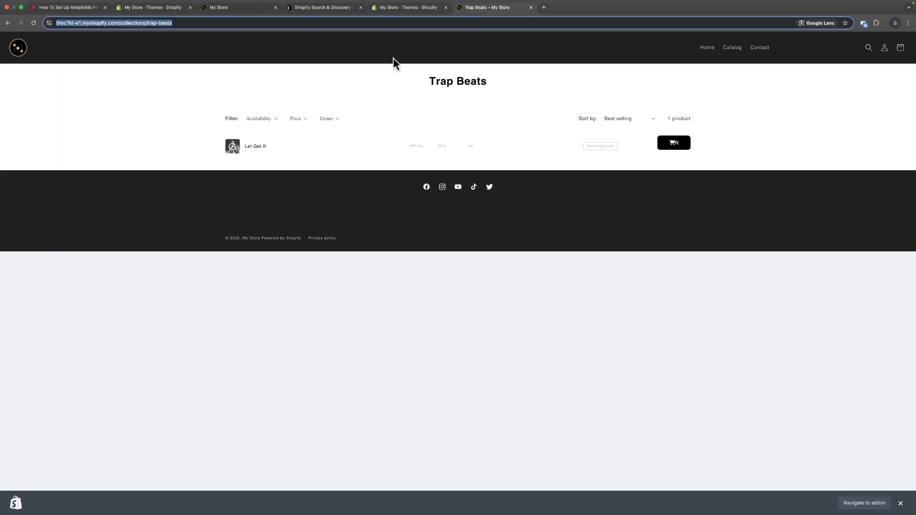
left_click(28, 49)
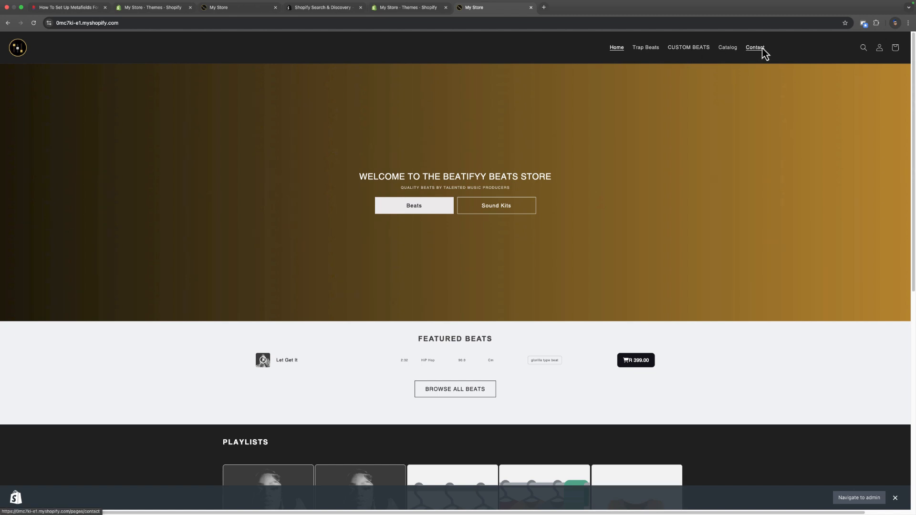
left_click(647, 47)
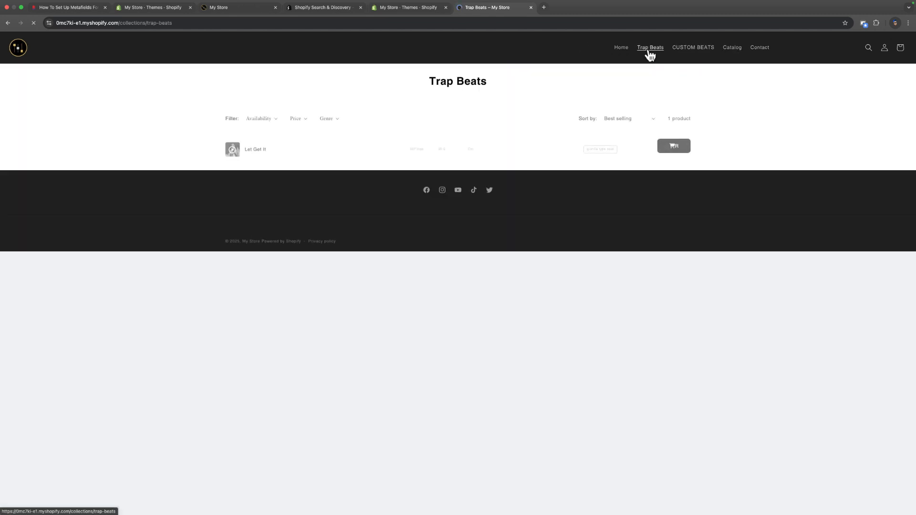
left_click(620, 47)
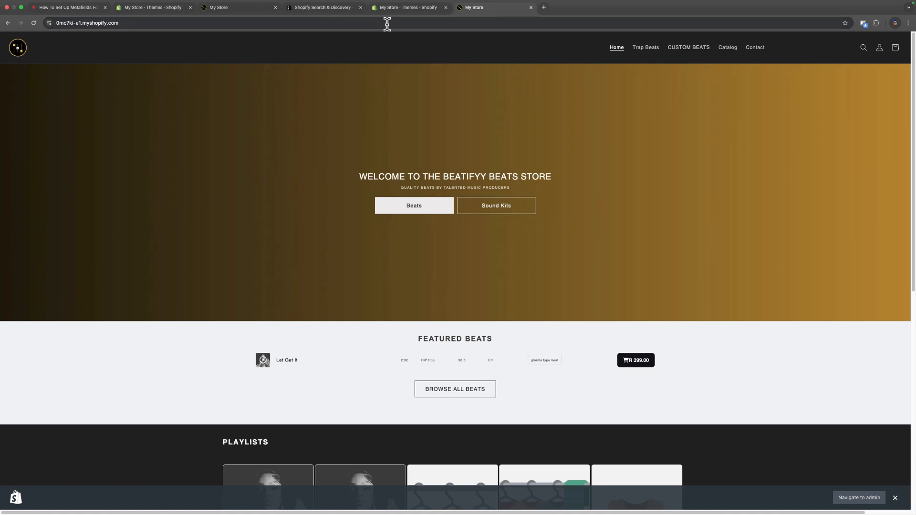
Start a new online store page in the Shopify admin and title it Licensing.
left_click(414, 9)
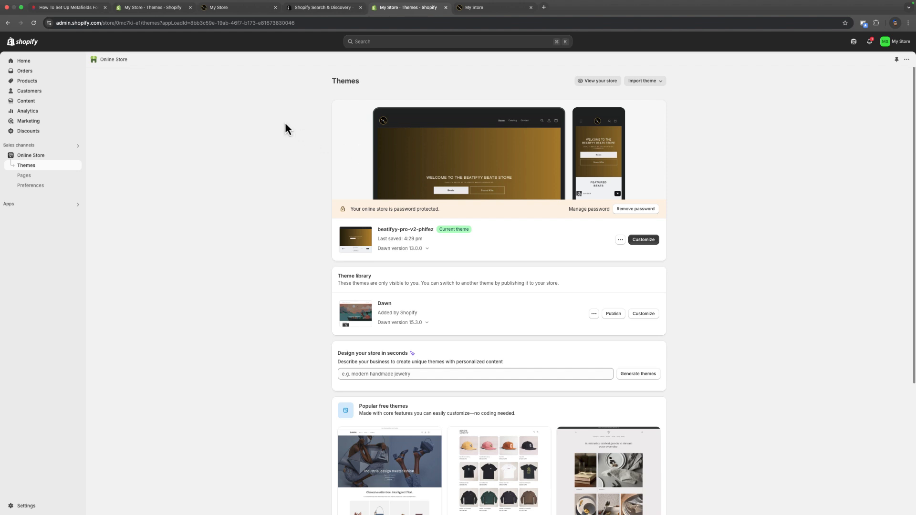
left_click(30, 175)
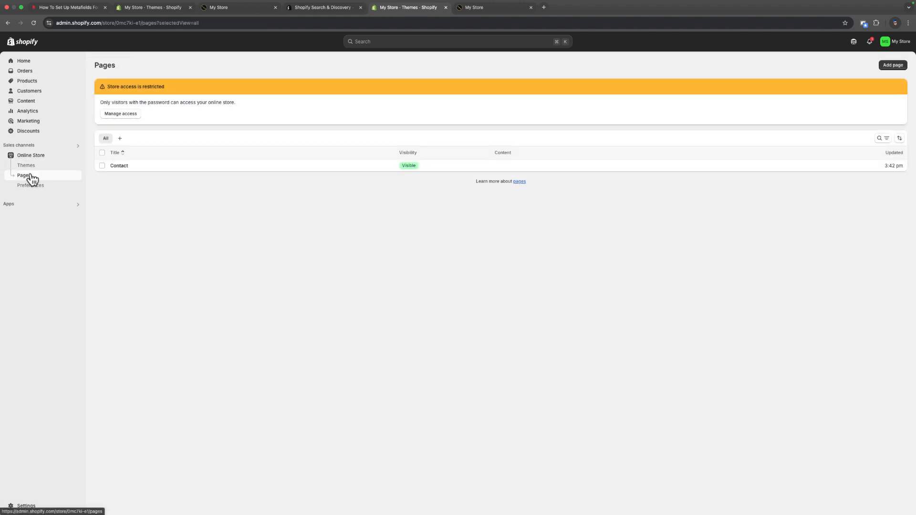
left_click(892, 66)
left_click(400, 99)
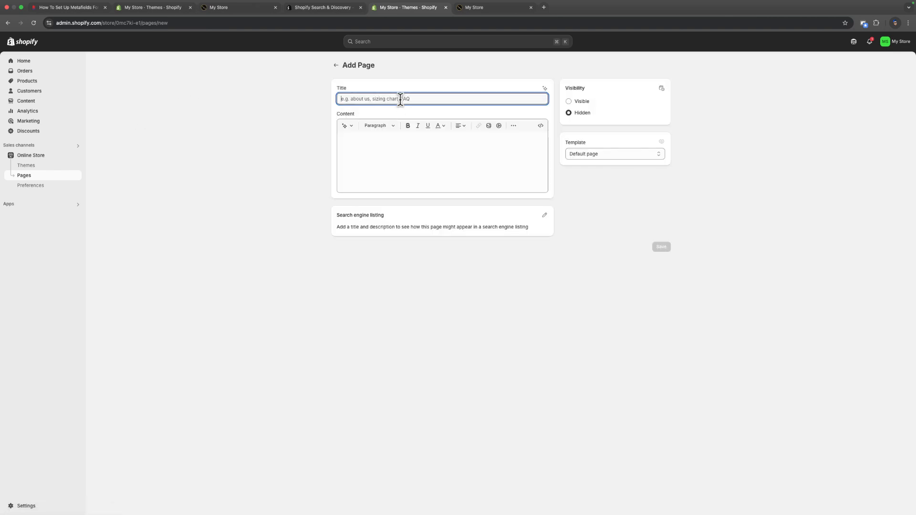
type("li")
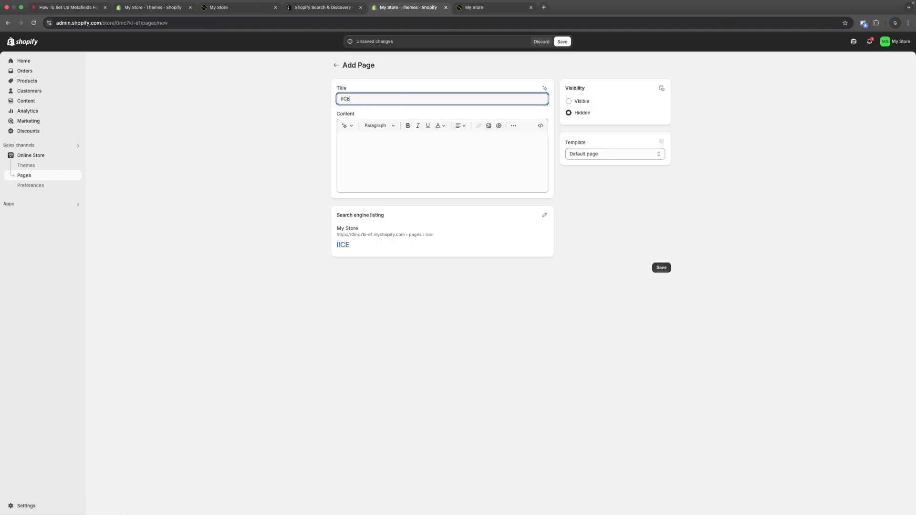
key("BackSpace")
key("BackSpace")
type("Licen")
Assign the licensing template to the Licensing page and save it.
left_click(586, 158)
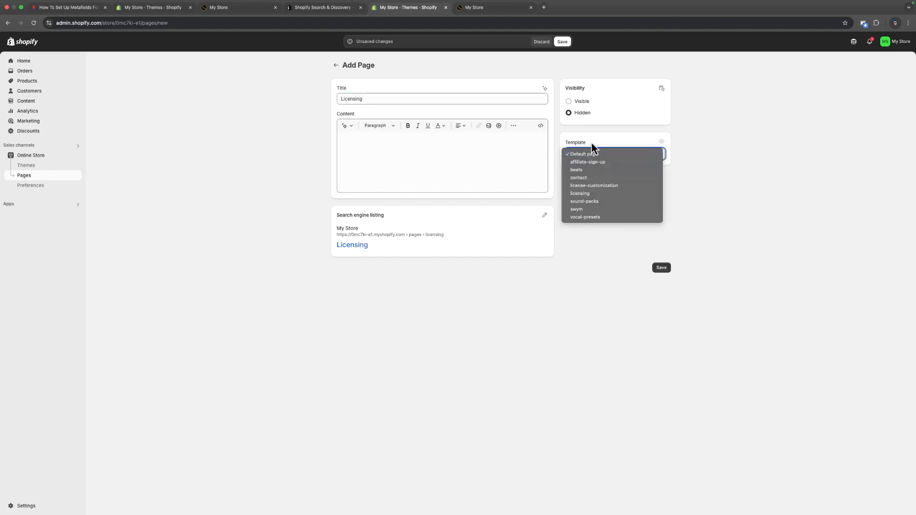
left_click(597, 193)
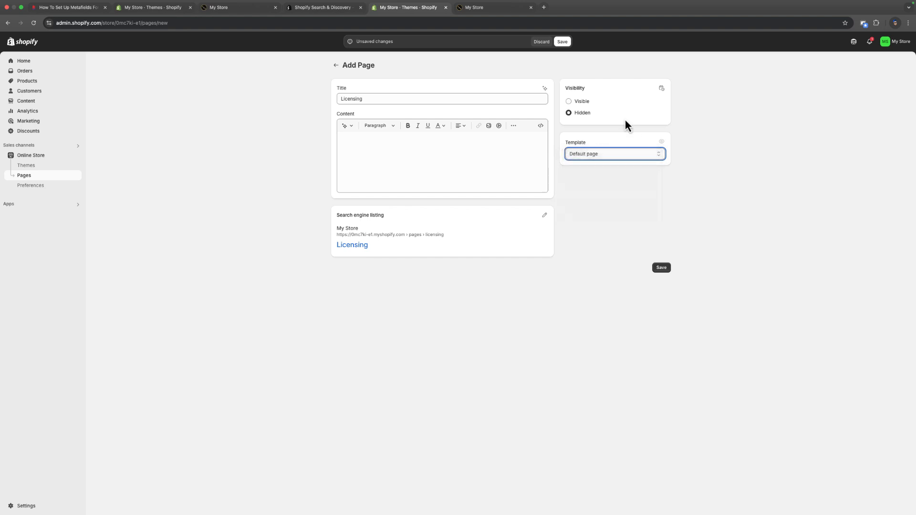
left_click(662, 269)
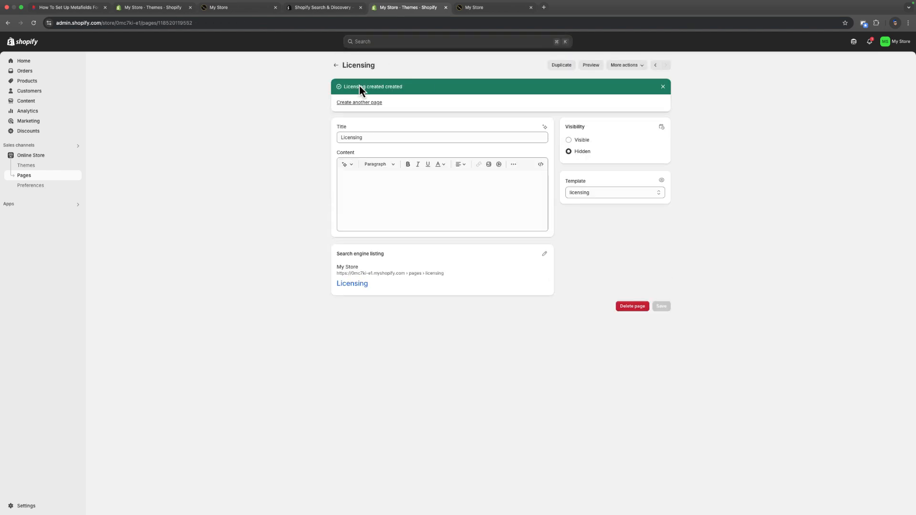
Open the licensing page template in the theme editor, inspect its Standard Lease column and exit the editor.
left_click(336, 65)
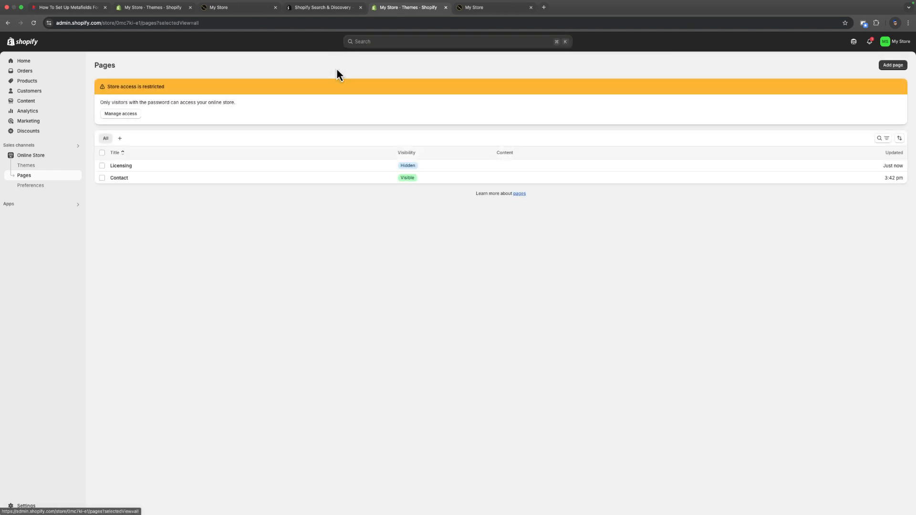
left_click(42, 165)
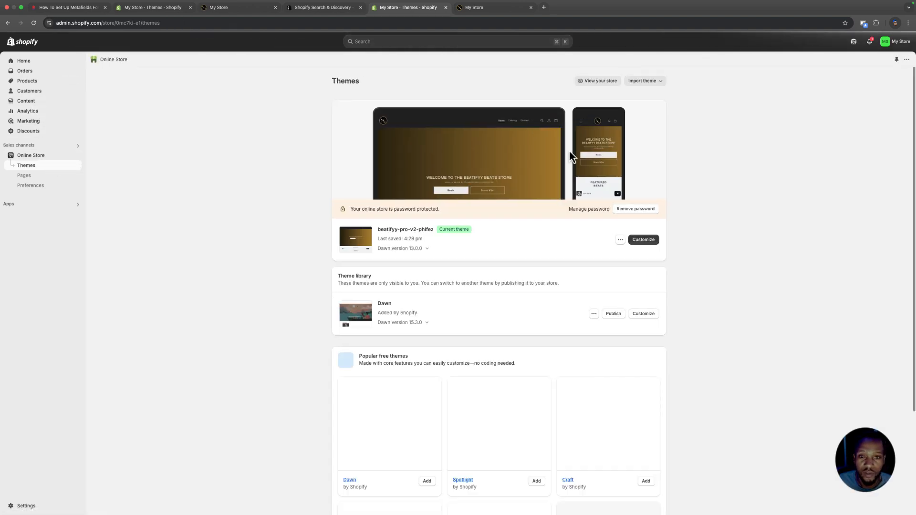
left_click(649, 244)
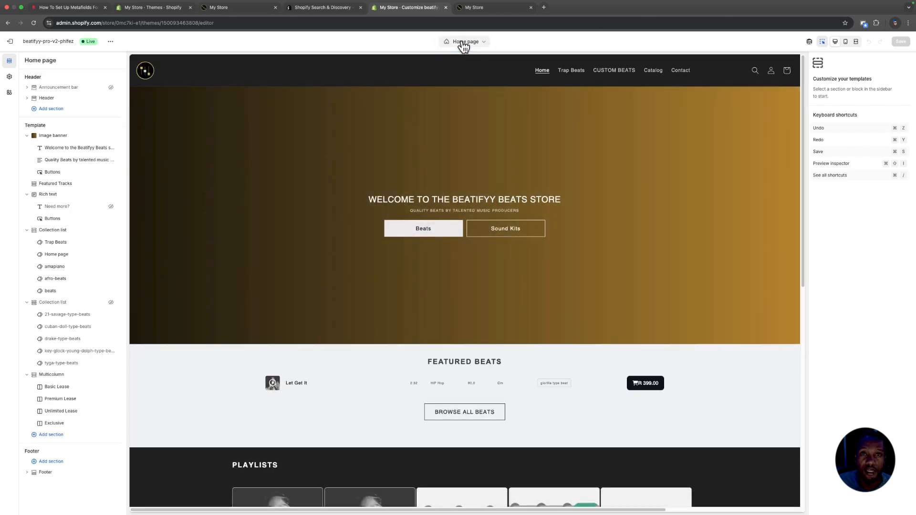
left_click(462, 43)
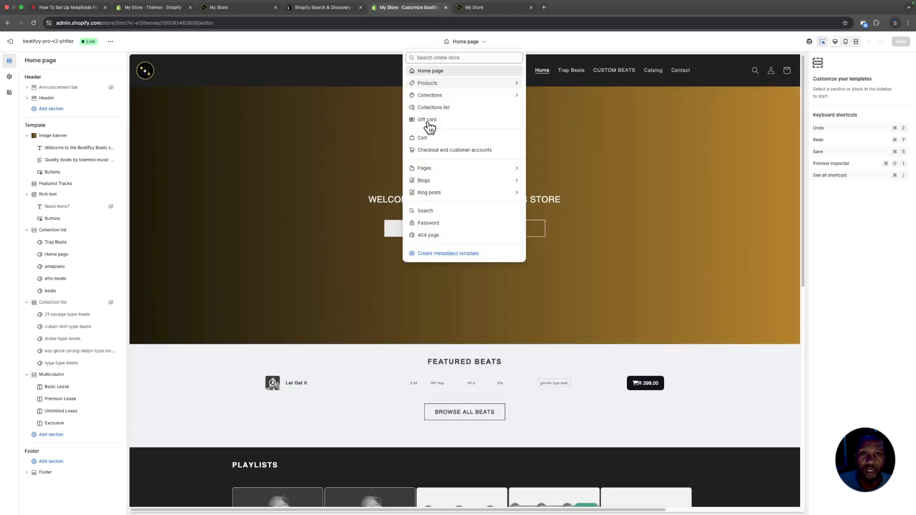
left_click(430, 171)
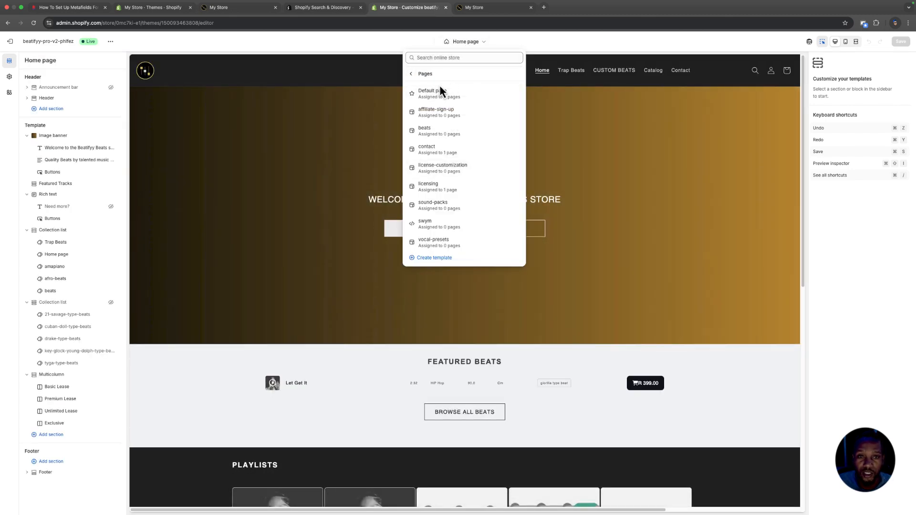
left_click(456, 189)
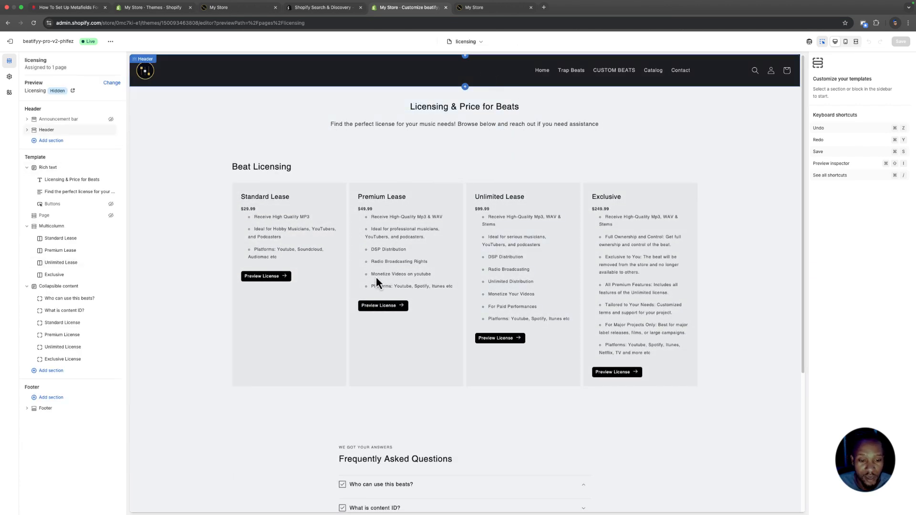
left_click(270, 233)
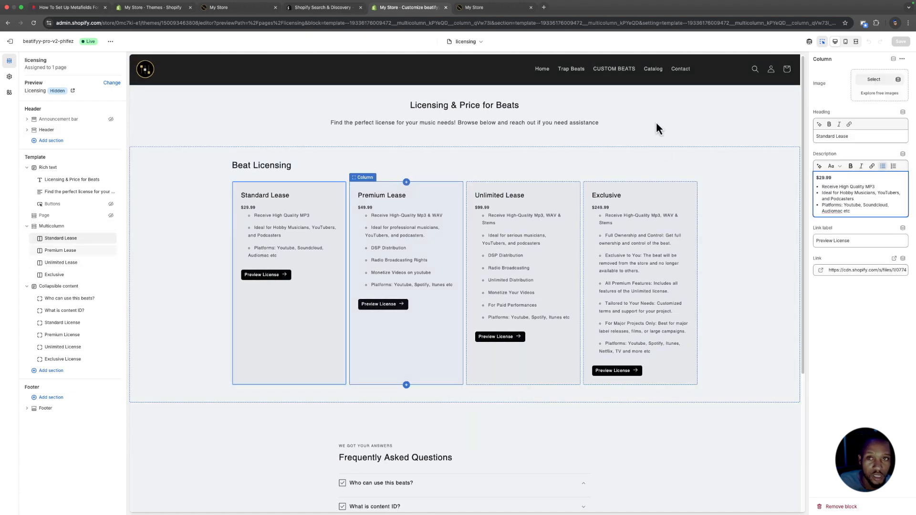
left_click(10, 42)
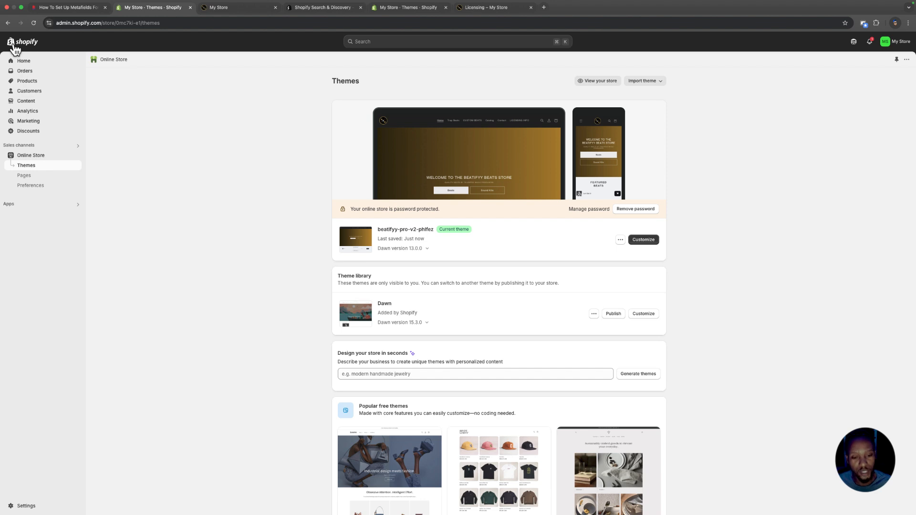
Review the license variants, metafields and collections of the Let Get It product.
left_click(24, 82)
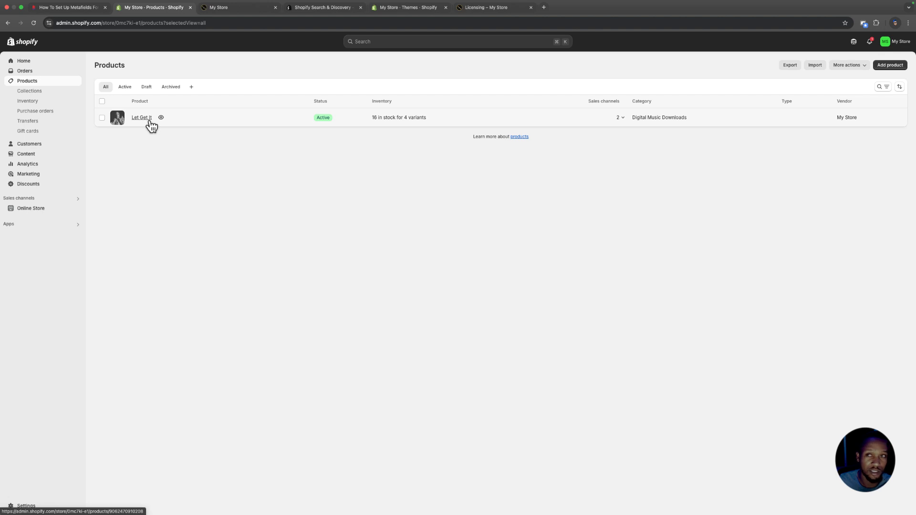
left_click(139, 119)
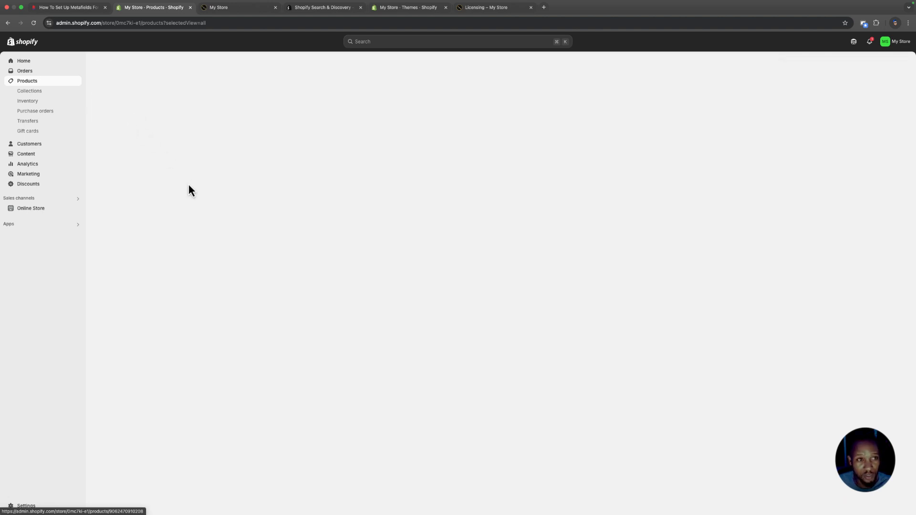
scroll(397, 293, "down", 10)
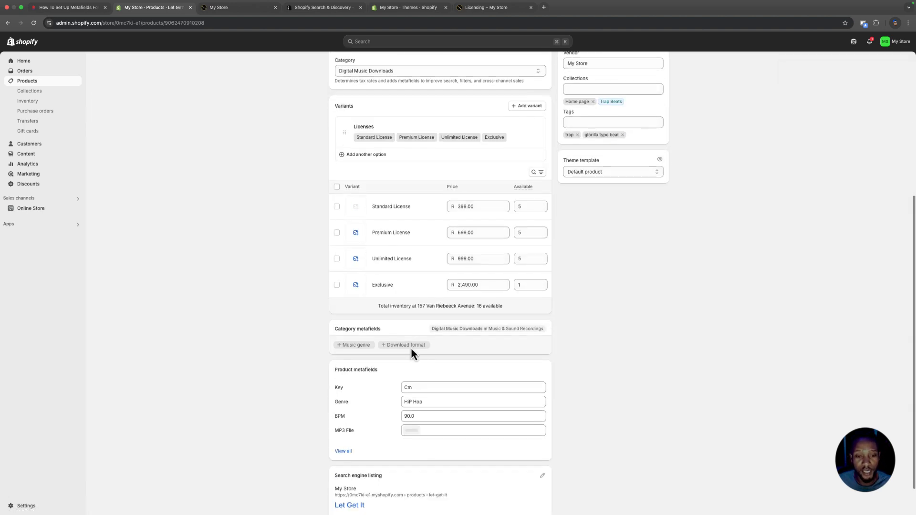
scroll(490, 396, "up", 5)
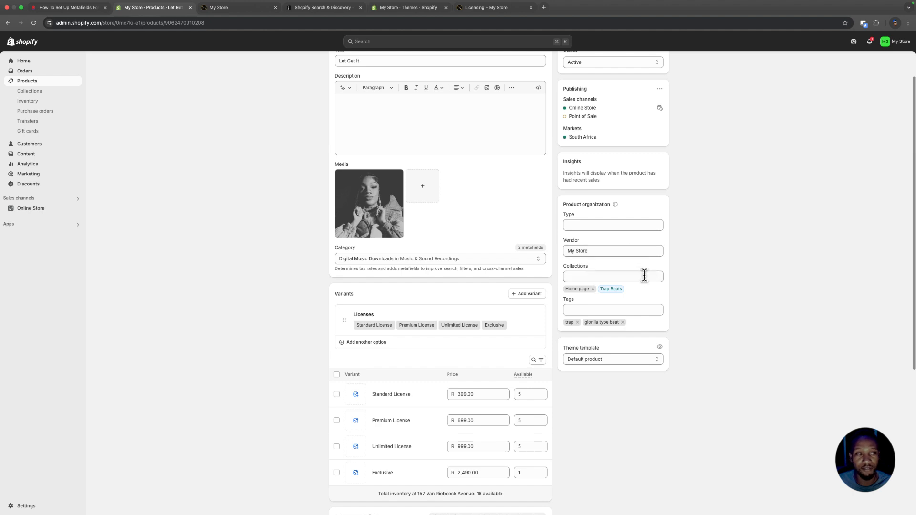
Open the digital files of the Let Get It product in the Digital Downloads app.
left_click(25, 225)
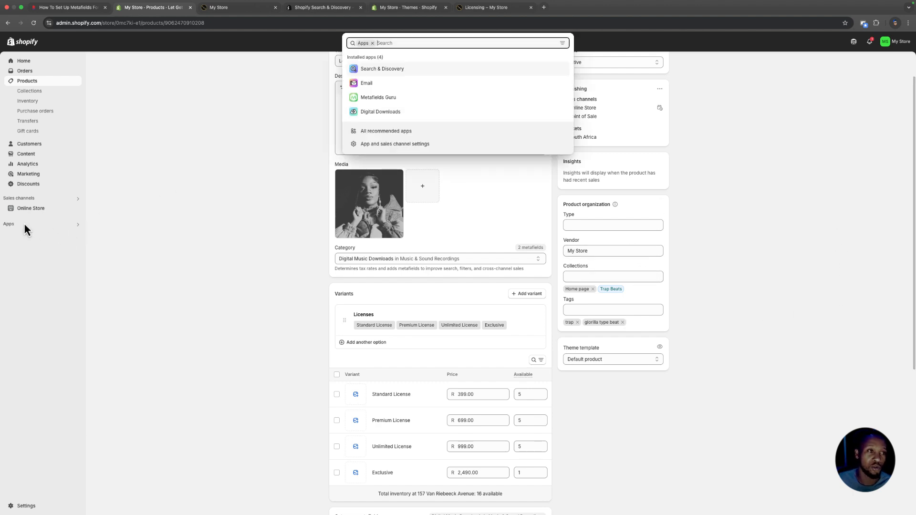
left_click(386, 114)
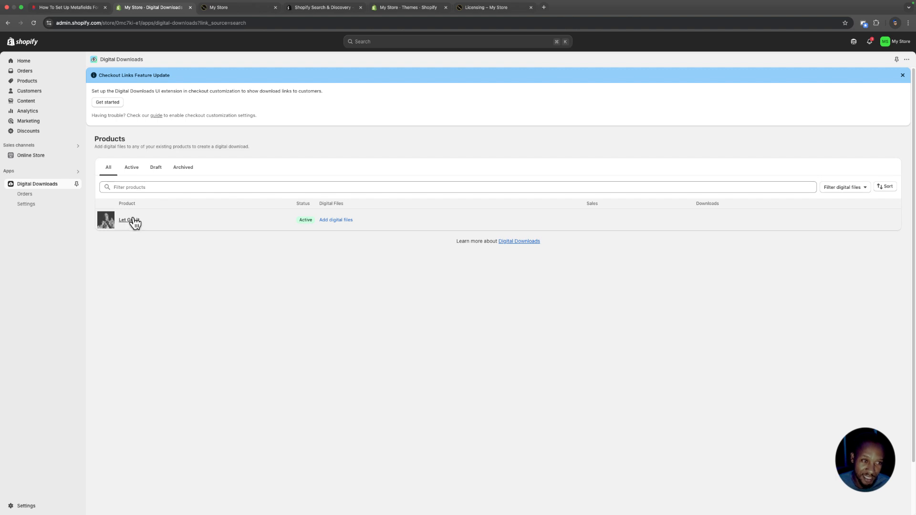
left_click(345, 222)
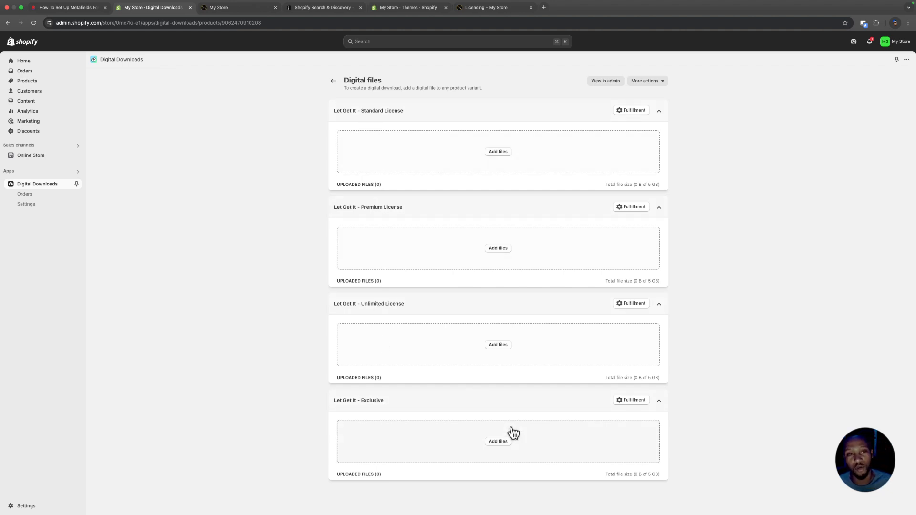
Upload Go Get It [Tagged].mp3 to the Standard License and Premium License variants of Let Get It.
left_click(498, 151)
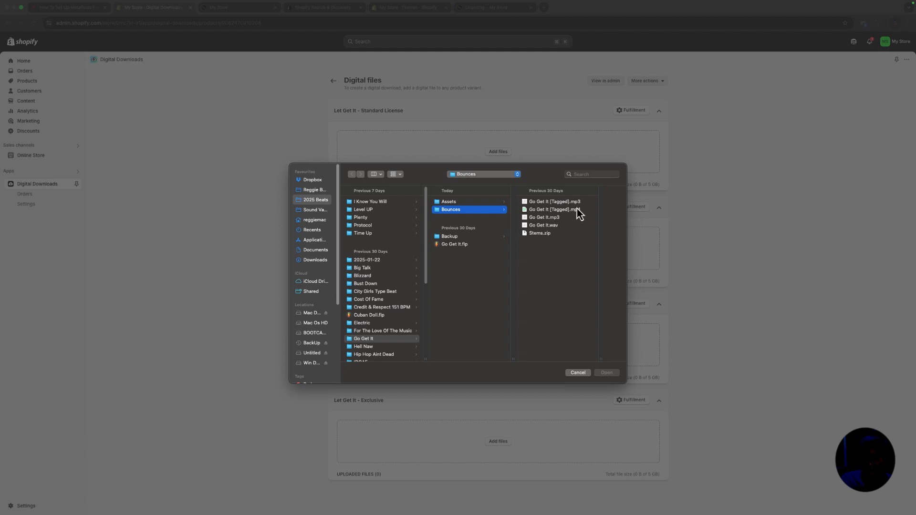
left_click(563, 202)
left_click(606, 373)
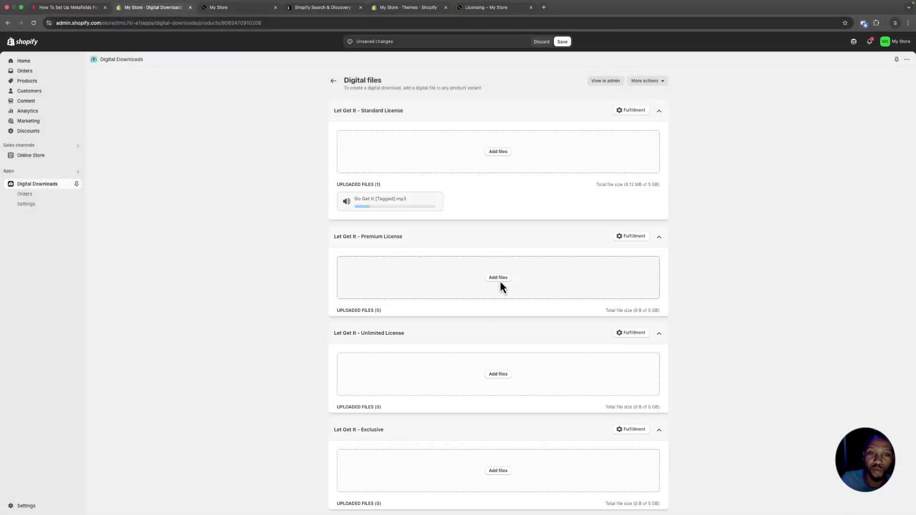
left_click(500, 281)
left_click(563, 201)
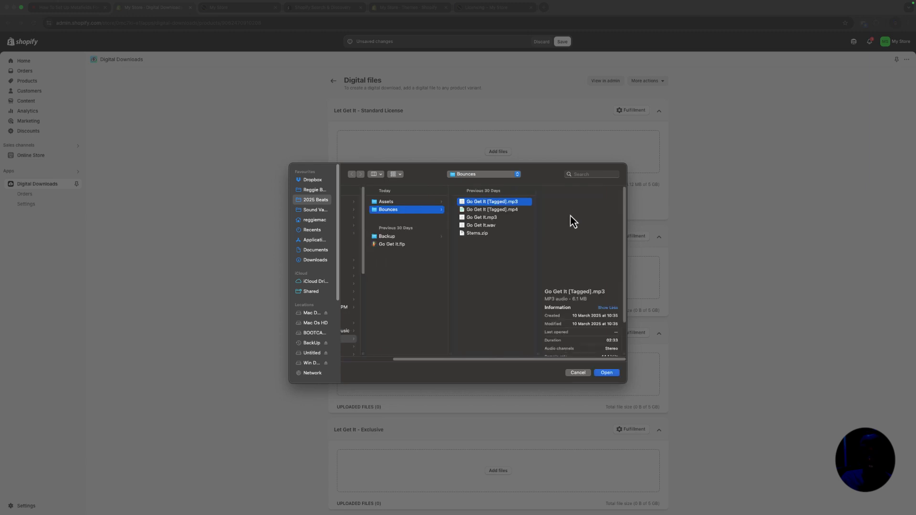
left_click(607, 373)
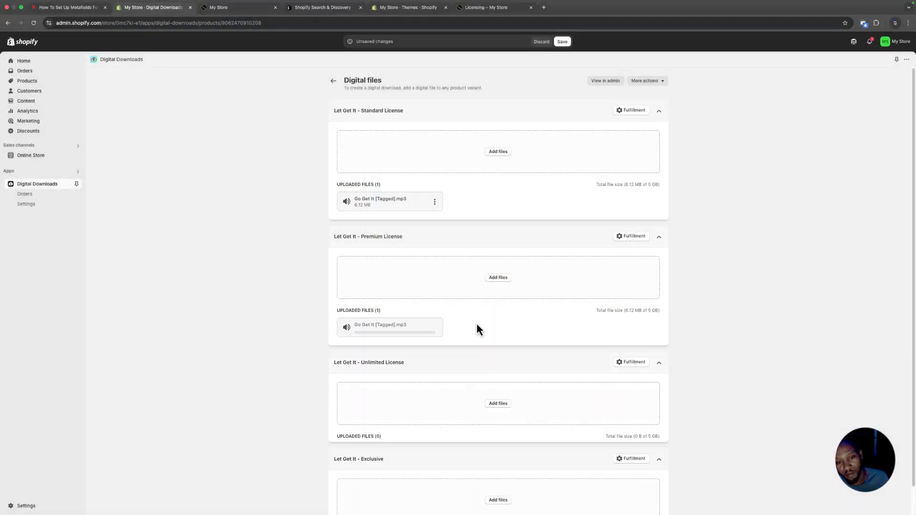
Upload Go Get It [Tagged].mp3 to the Unlimited License and Exclusive variants and save the digital files.
scroll(482, 320, "down", 1)
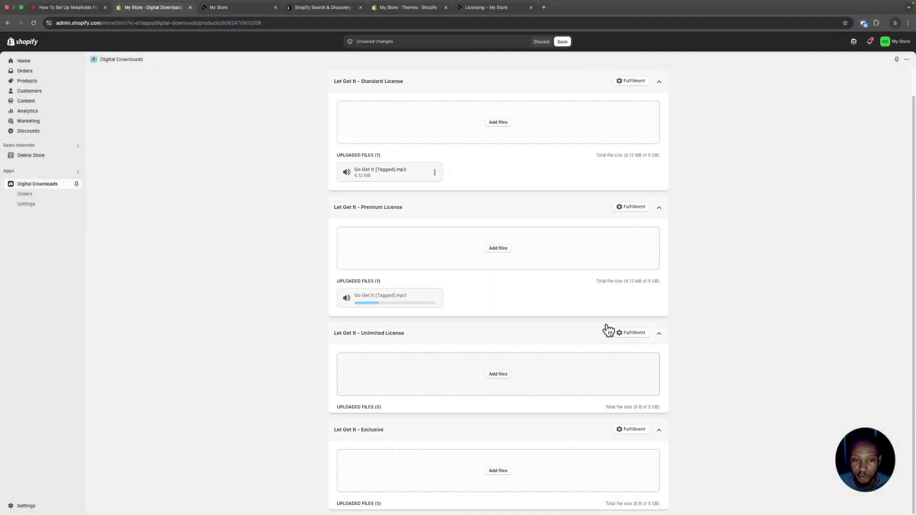
left_click(518, 252)
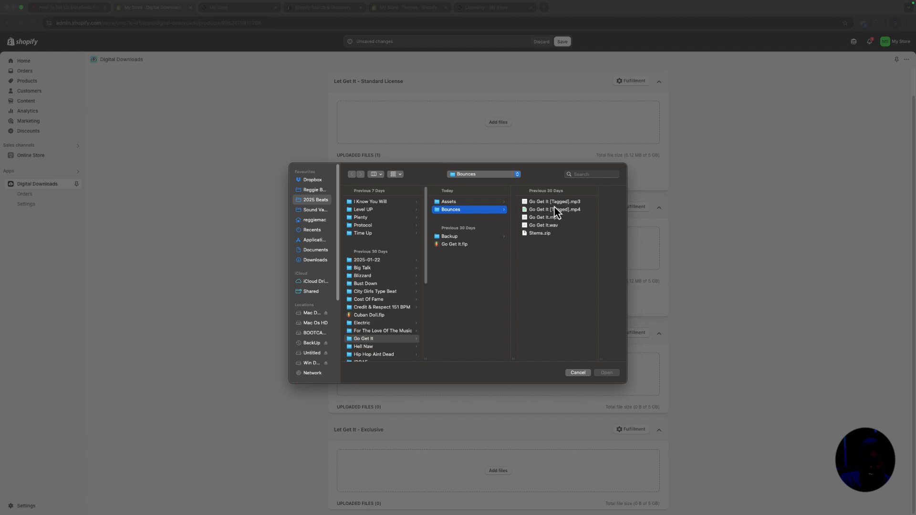
left_click(562, 203)
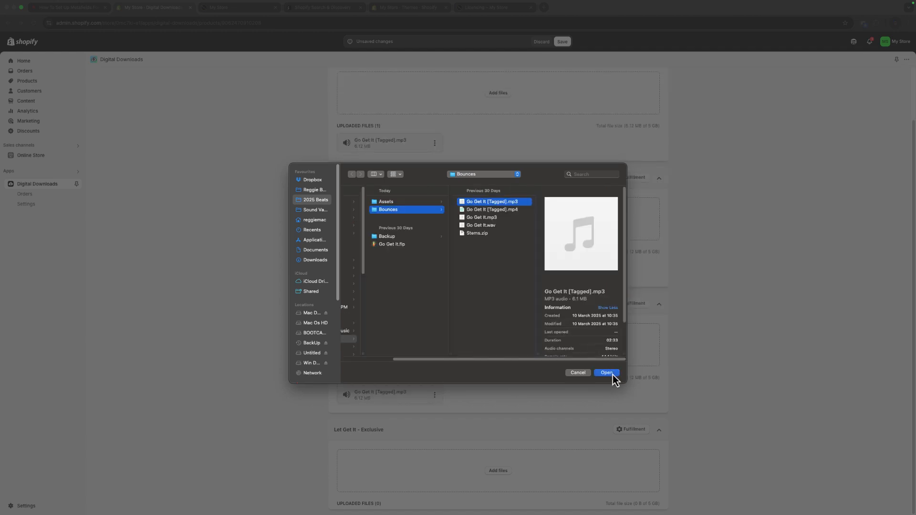
left_click(612, 373)
scroll(612, 366, "up", 2)
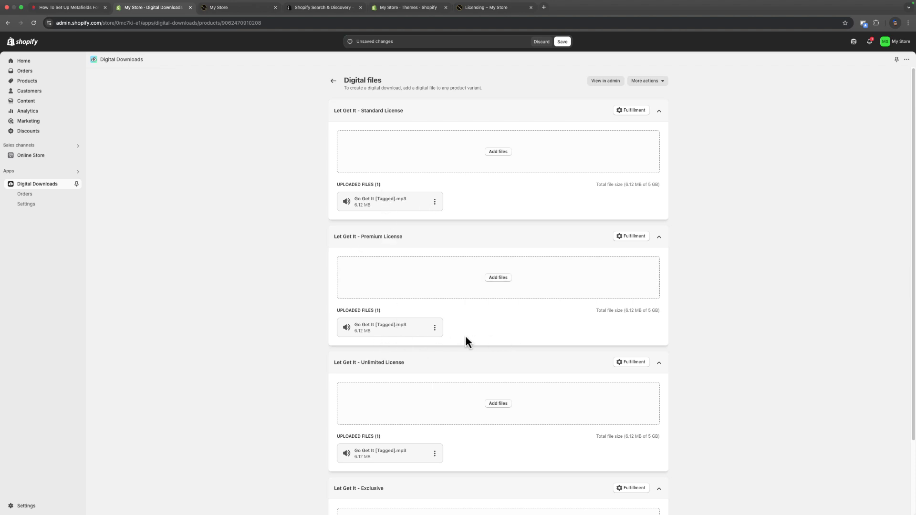
scroll(466, 336, "down", 3)
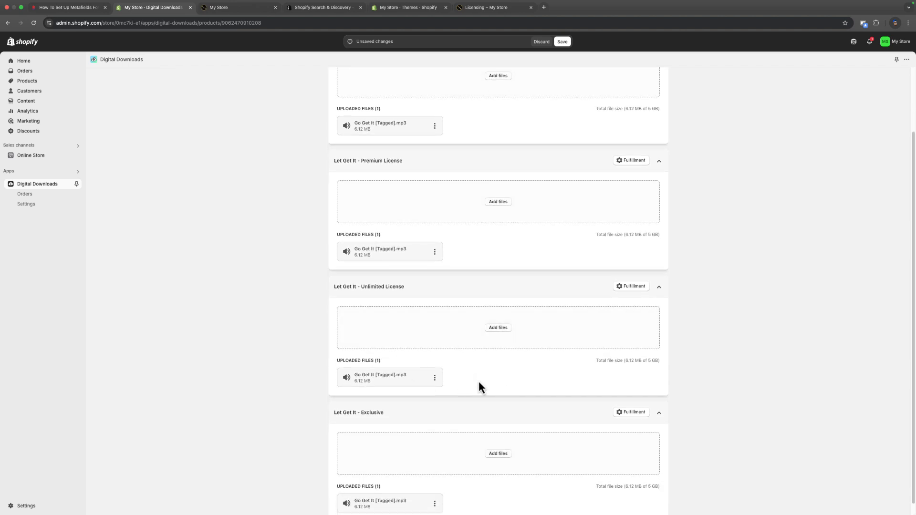
scroll(587, 388, "down", 1)
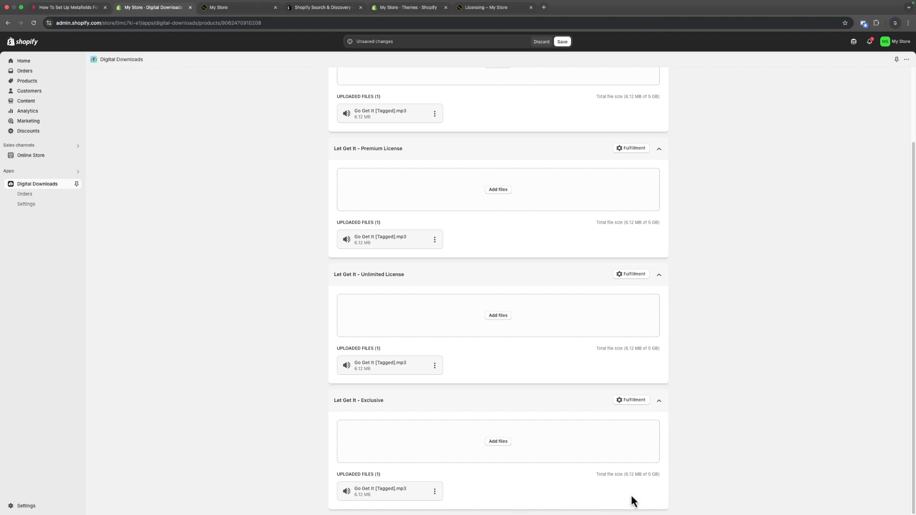
scroll(475, 477, "up", 2)
scroll(473, 480, "up", 1)
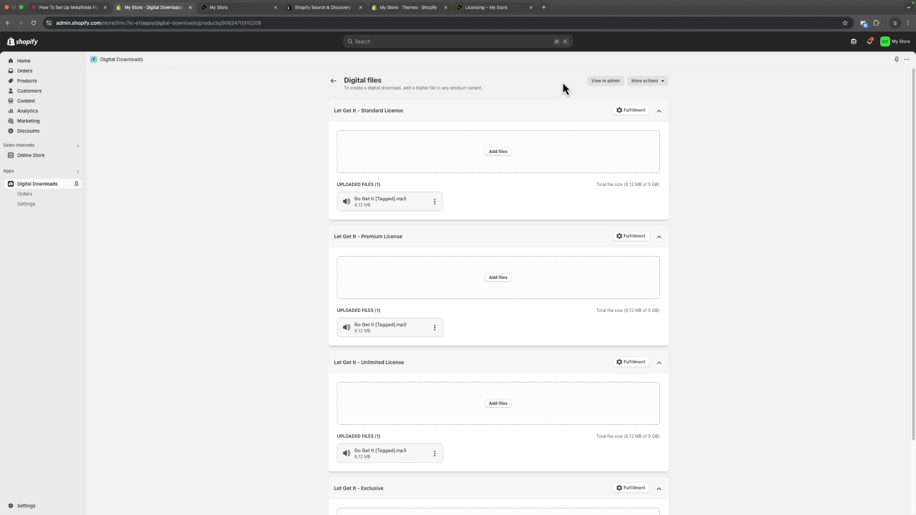
Check the Let Get It entry in the Digital Downloads product list and revisit its attached files.
left_click(333, 81)
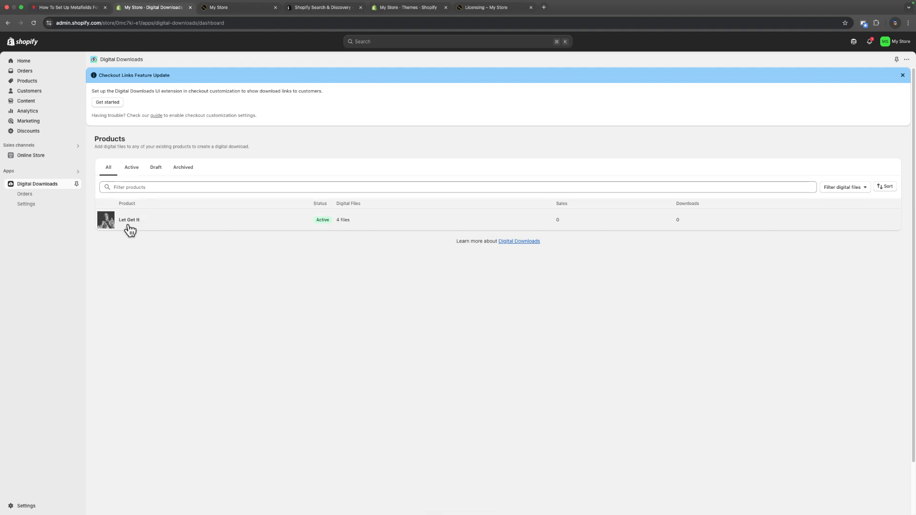
left_click(344, 220)
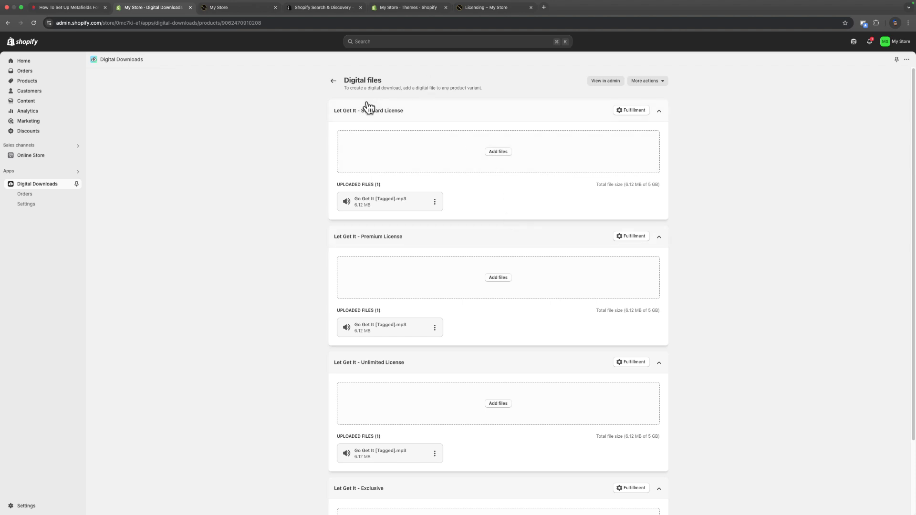
left_click(334, 81)
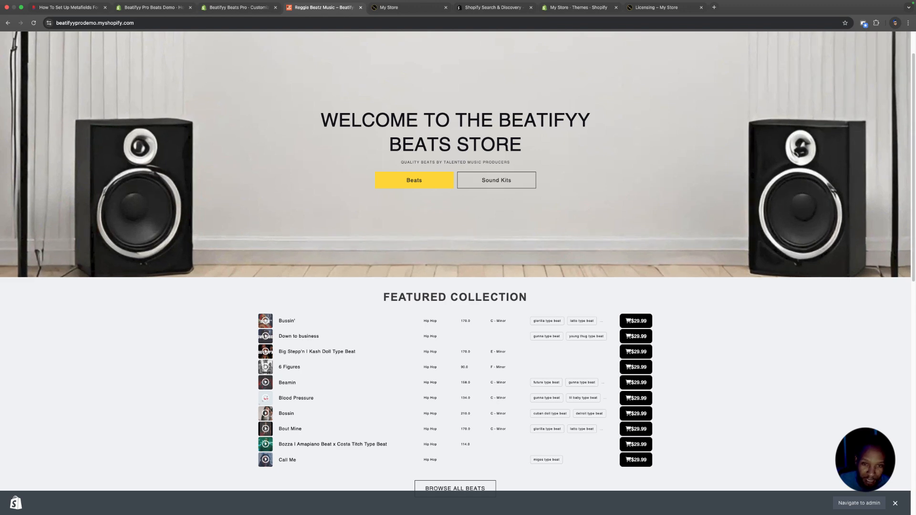
On the Beatifyy Pro demo storefront, examine the homepage playlists, the Hip Hop collection and the license options of the Bussin' beat.
scroll(287, 285, "down", 4)
scroll(289, 285, "down", 5)
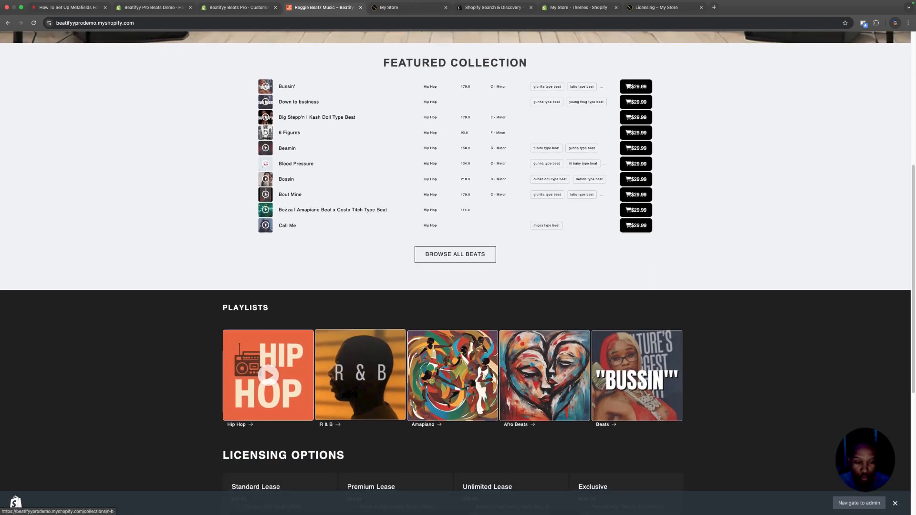
scroll(360, 372, "down", 2)
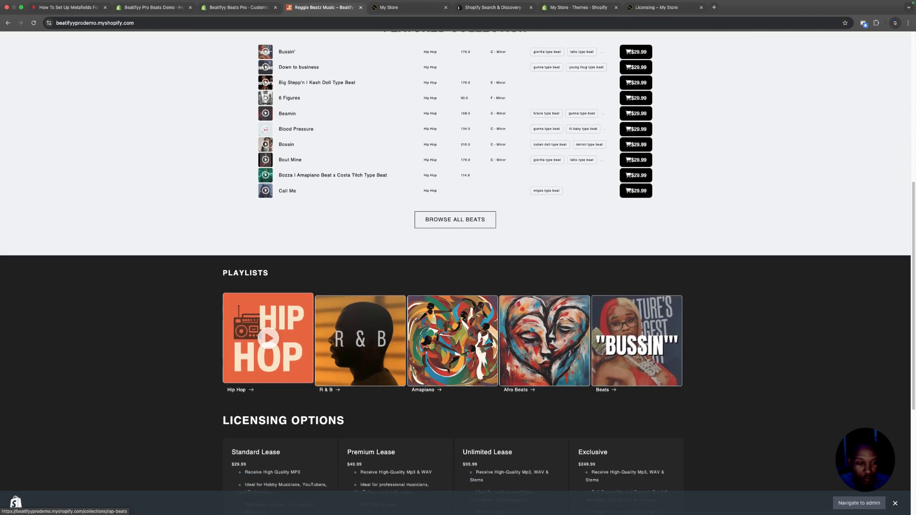
left_click(268, 340)
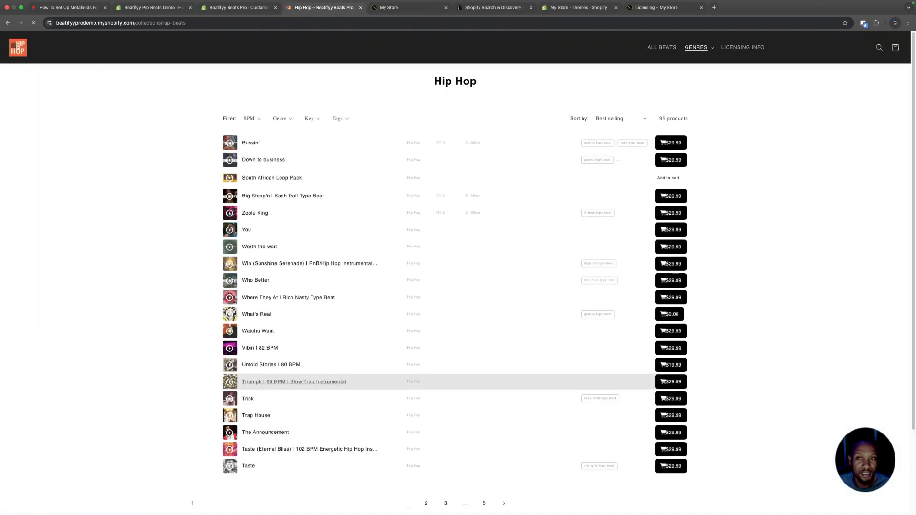
scroll(429, 277, "down", 2)
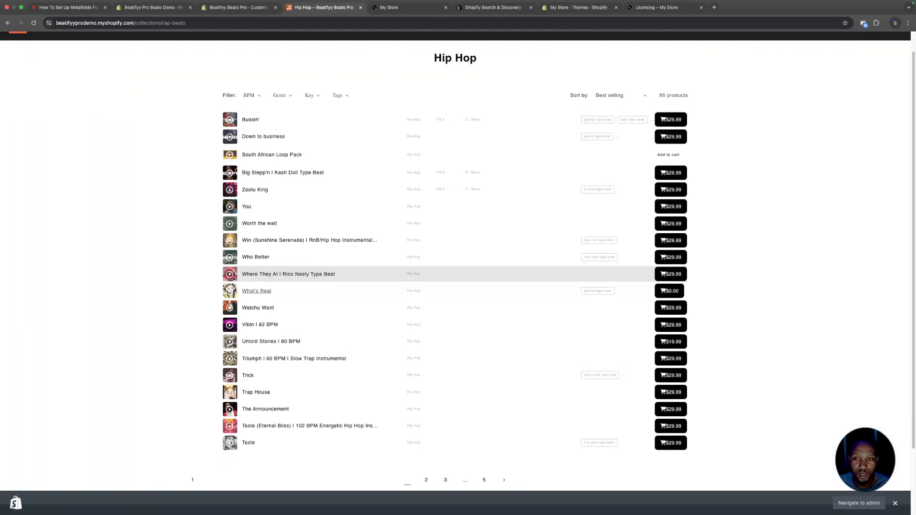
scroll(430, 277, "up", 2)
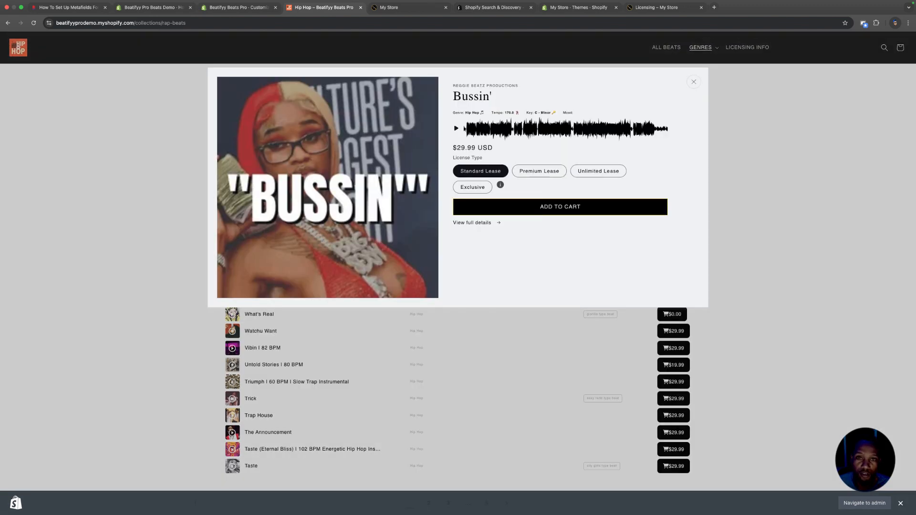
key("Escape")
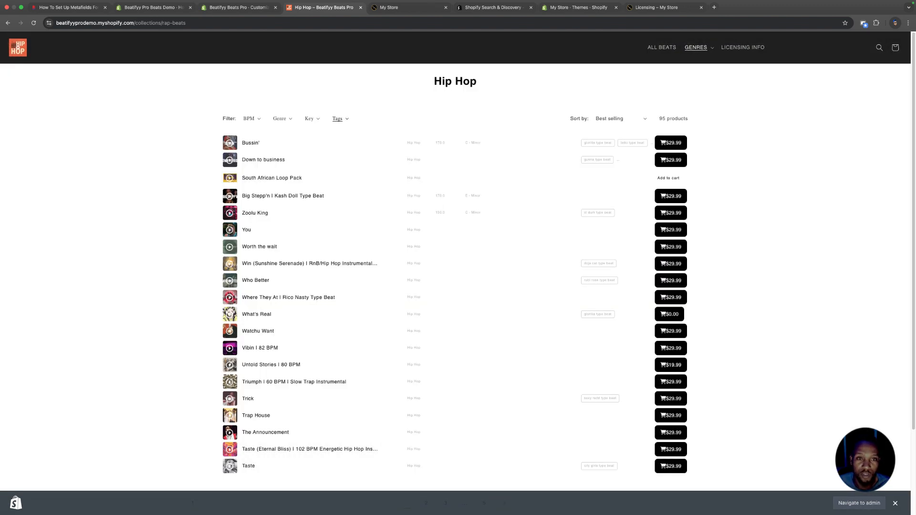
Check the Tags and Genre filters above the beat list on the Hip Hop collection page.
left_click(340, 119)
left_click(341, 119)
left_click(279, 118)
left_click(280, 119)
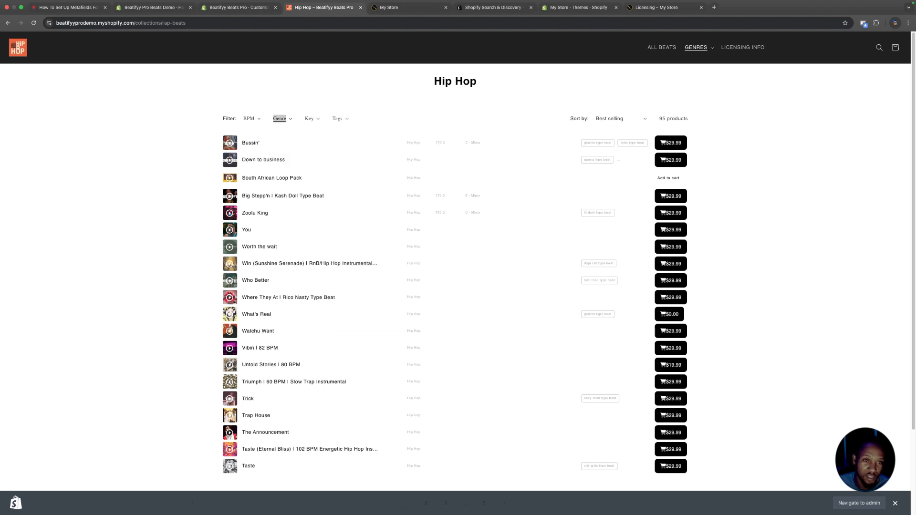
Return to the demo store's homepage and review its featured collection, playlists and licensing options.
left_click(18, 48)
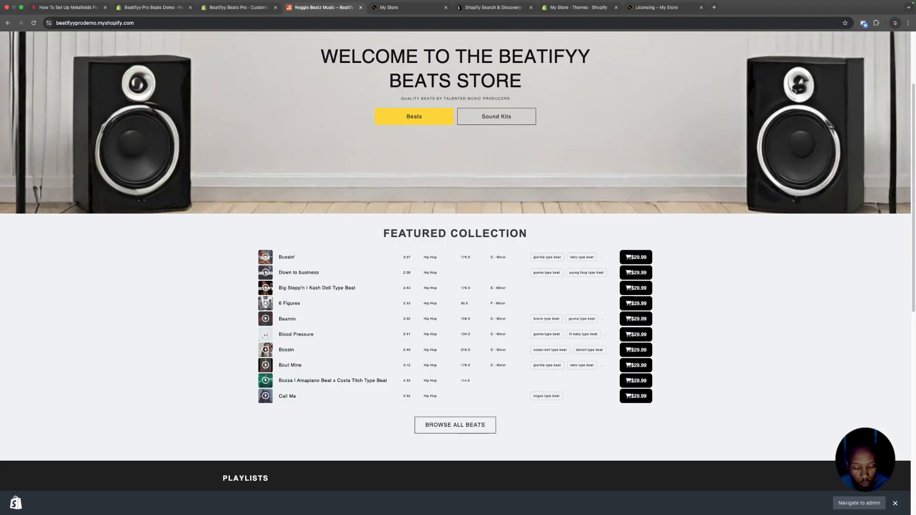
scroll(455, 257, "down", 5)
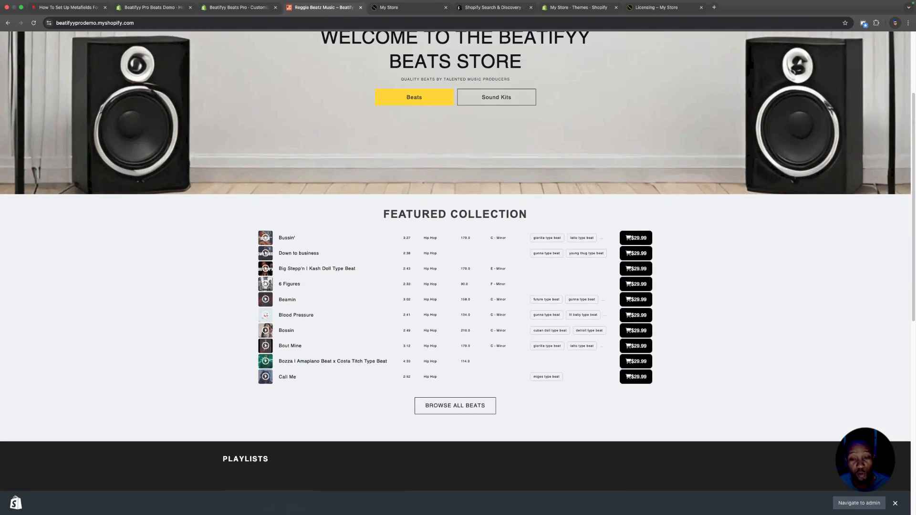
scroll(456, 257, "down", 10)
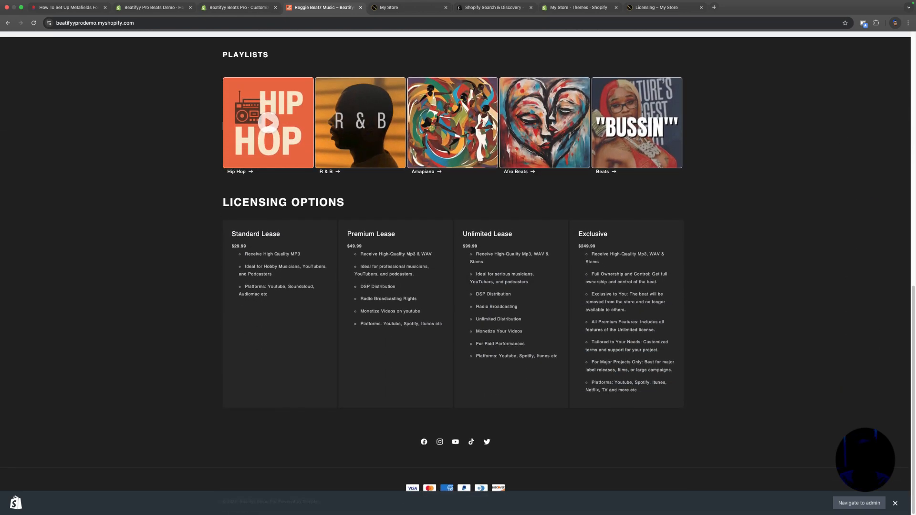
scroll(455, 258, "up", 15)
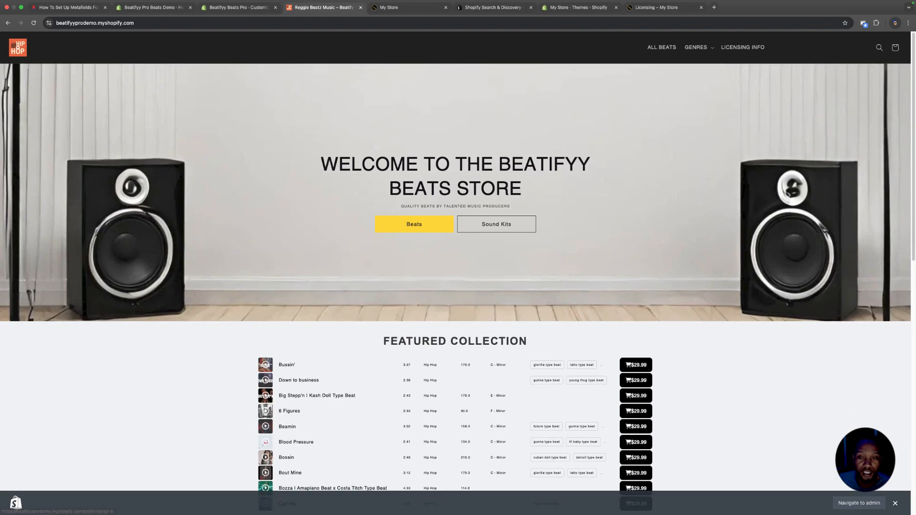
scroll(455, 258, "down", 2)
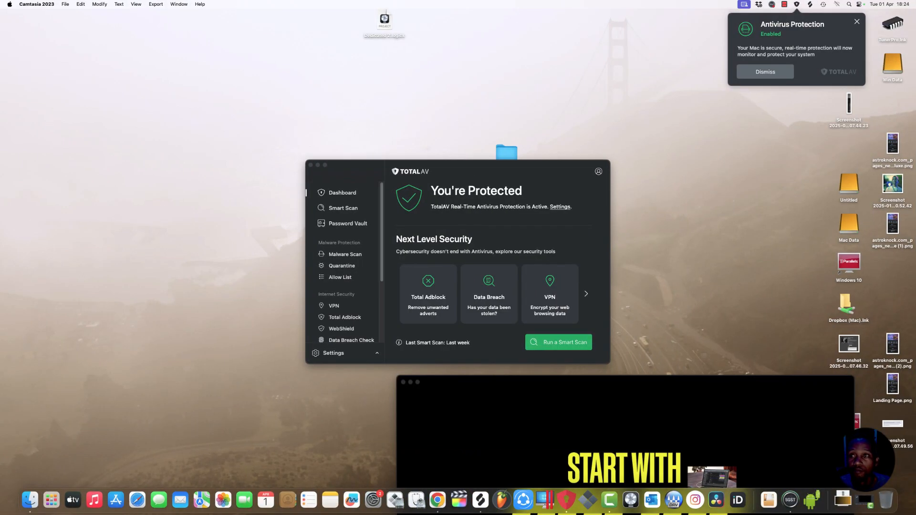
left_click(785, 4)
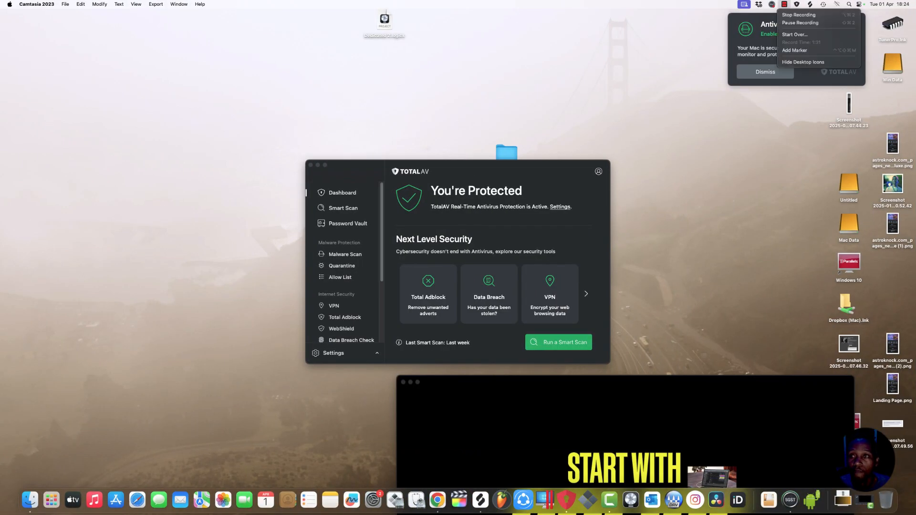